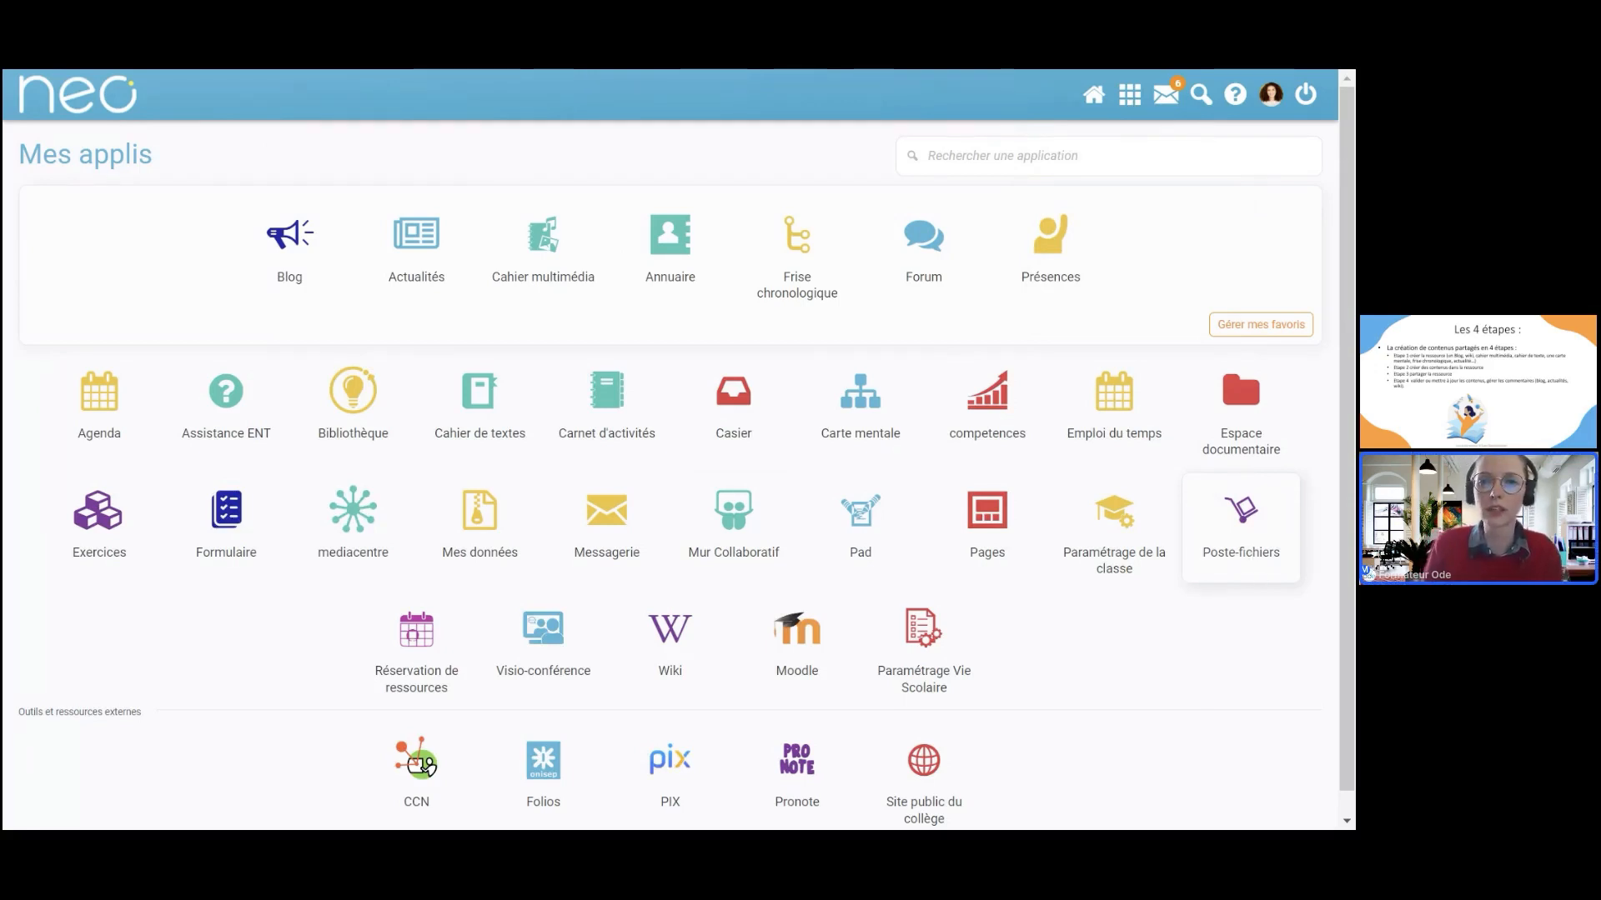
Step: Look at the Blog, Cahier multimédia and Frise chronologique apps in turn, returning to the full app list after each
left_click(303, 271)
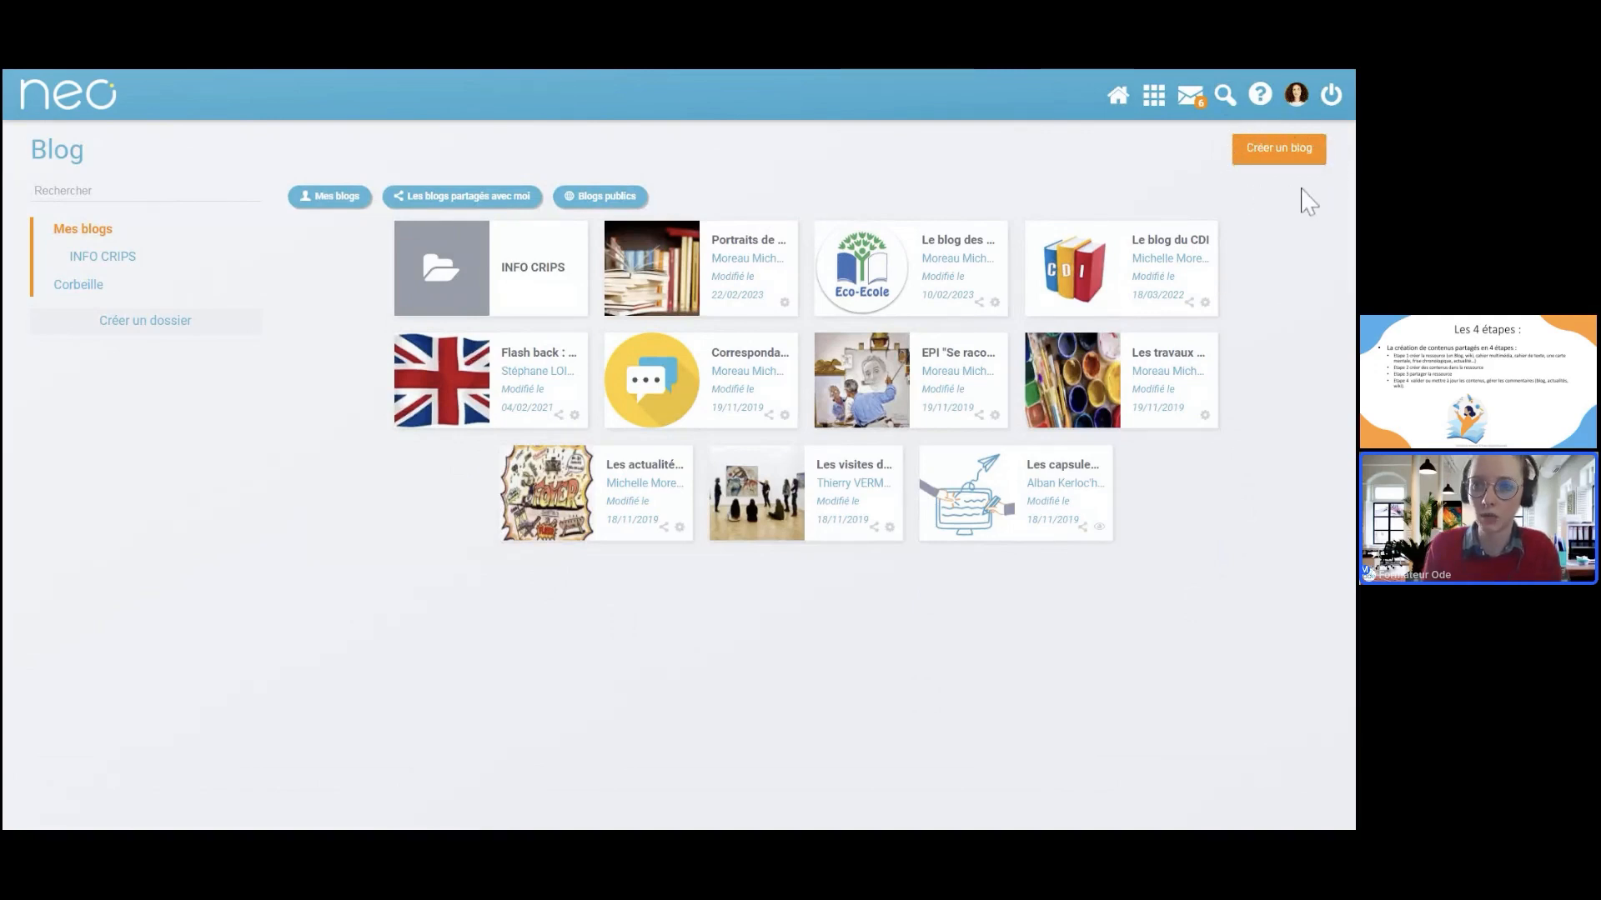
left_click(1153, 97)
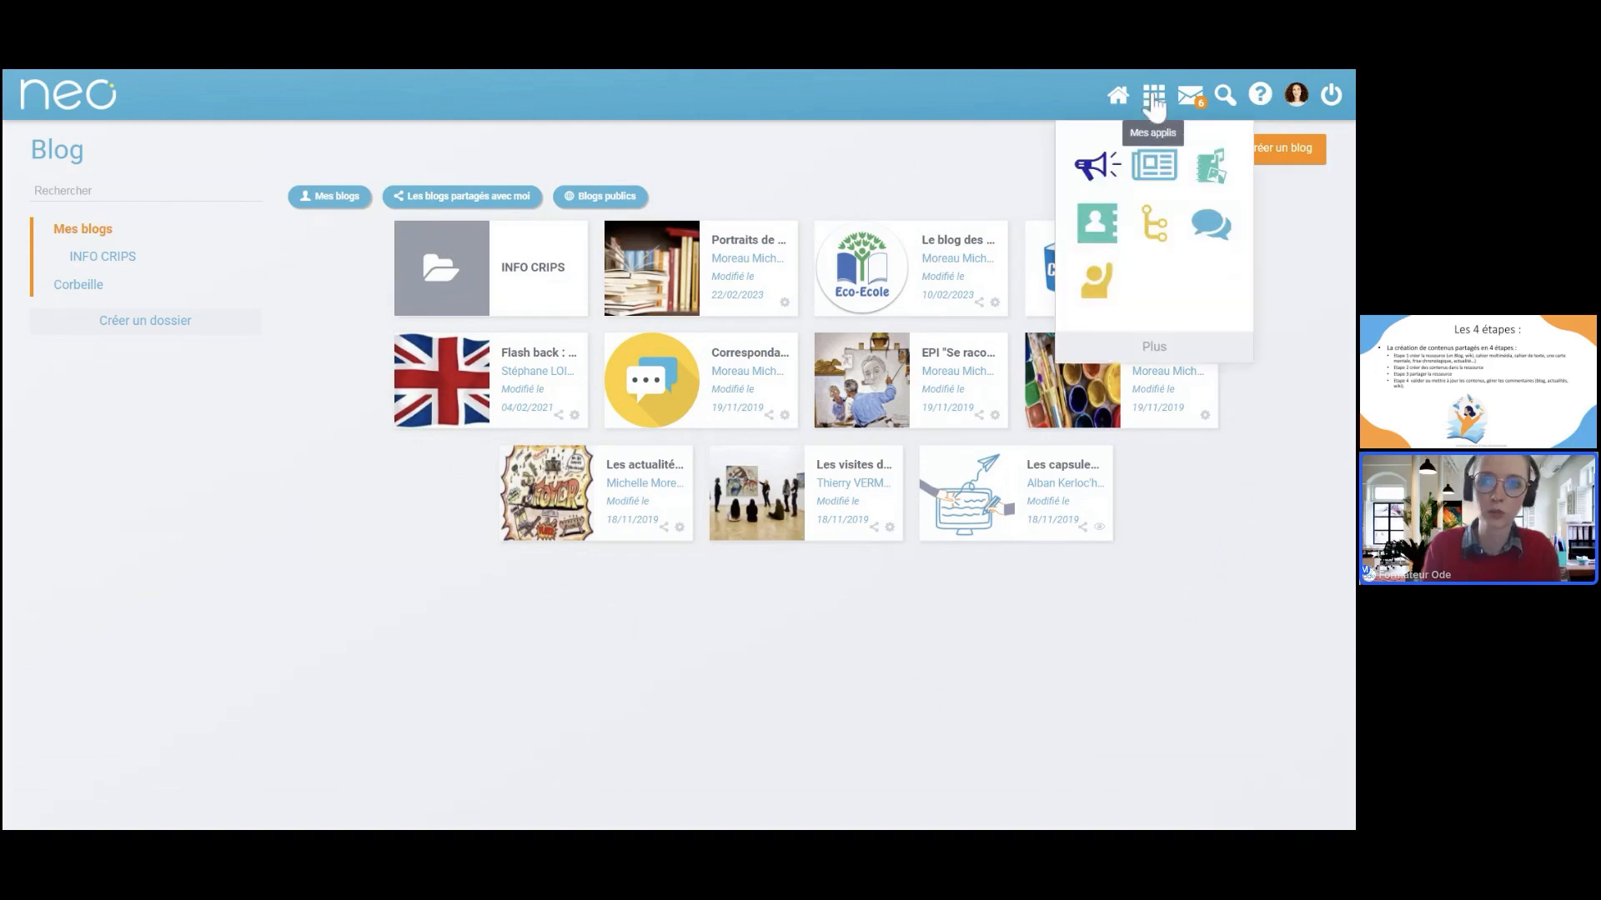
left_click(1154, 97)
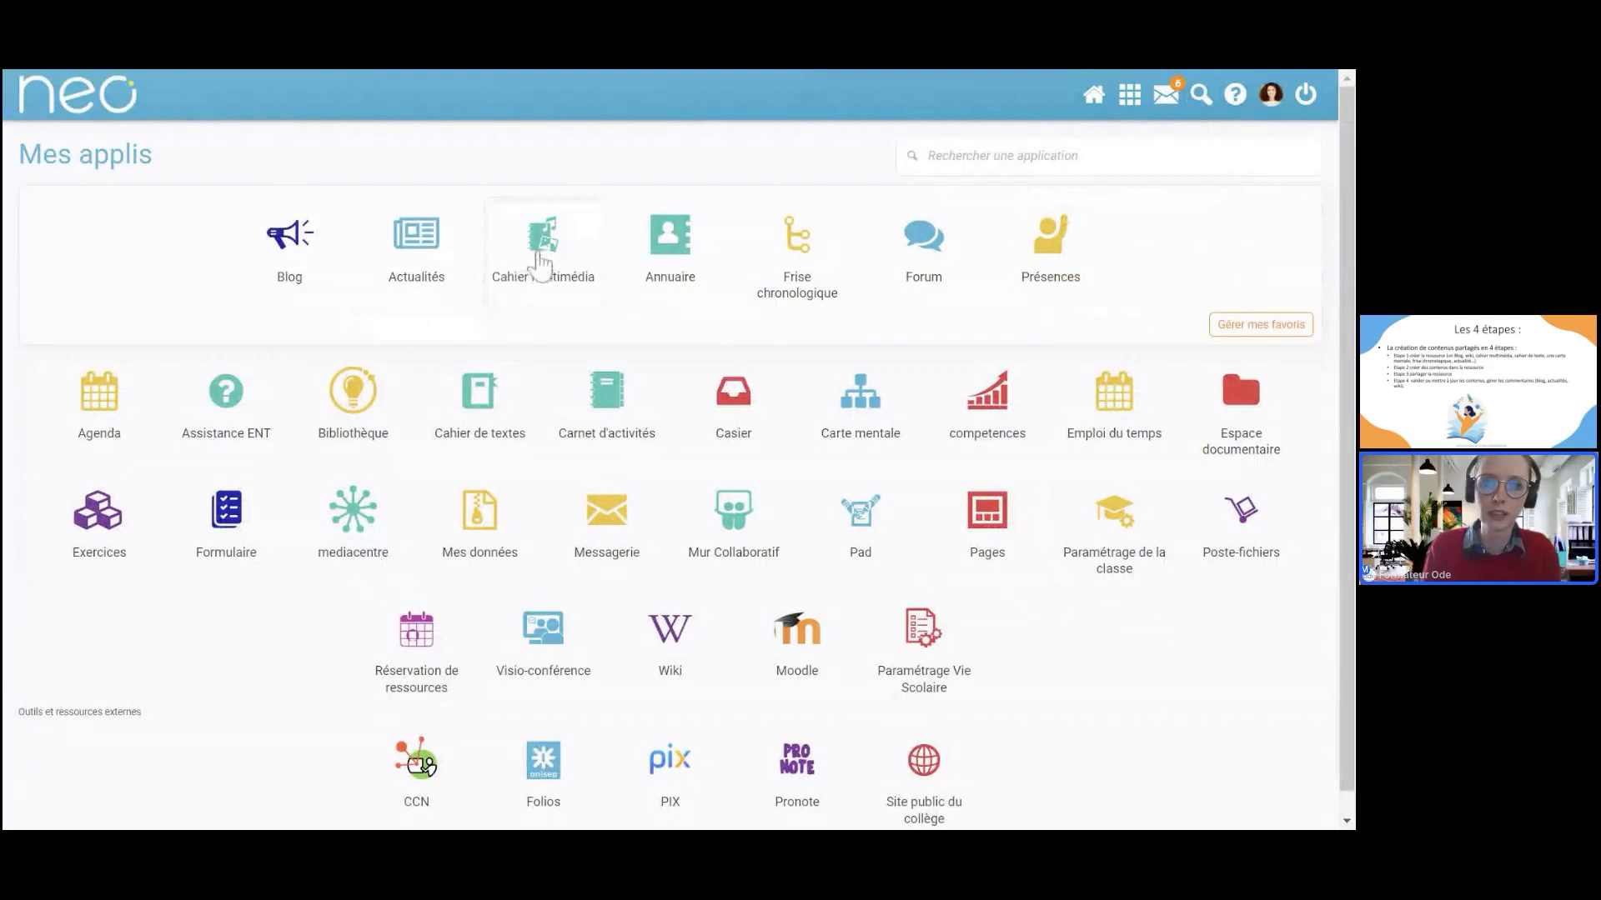
left_click(538, 265)
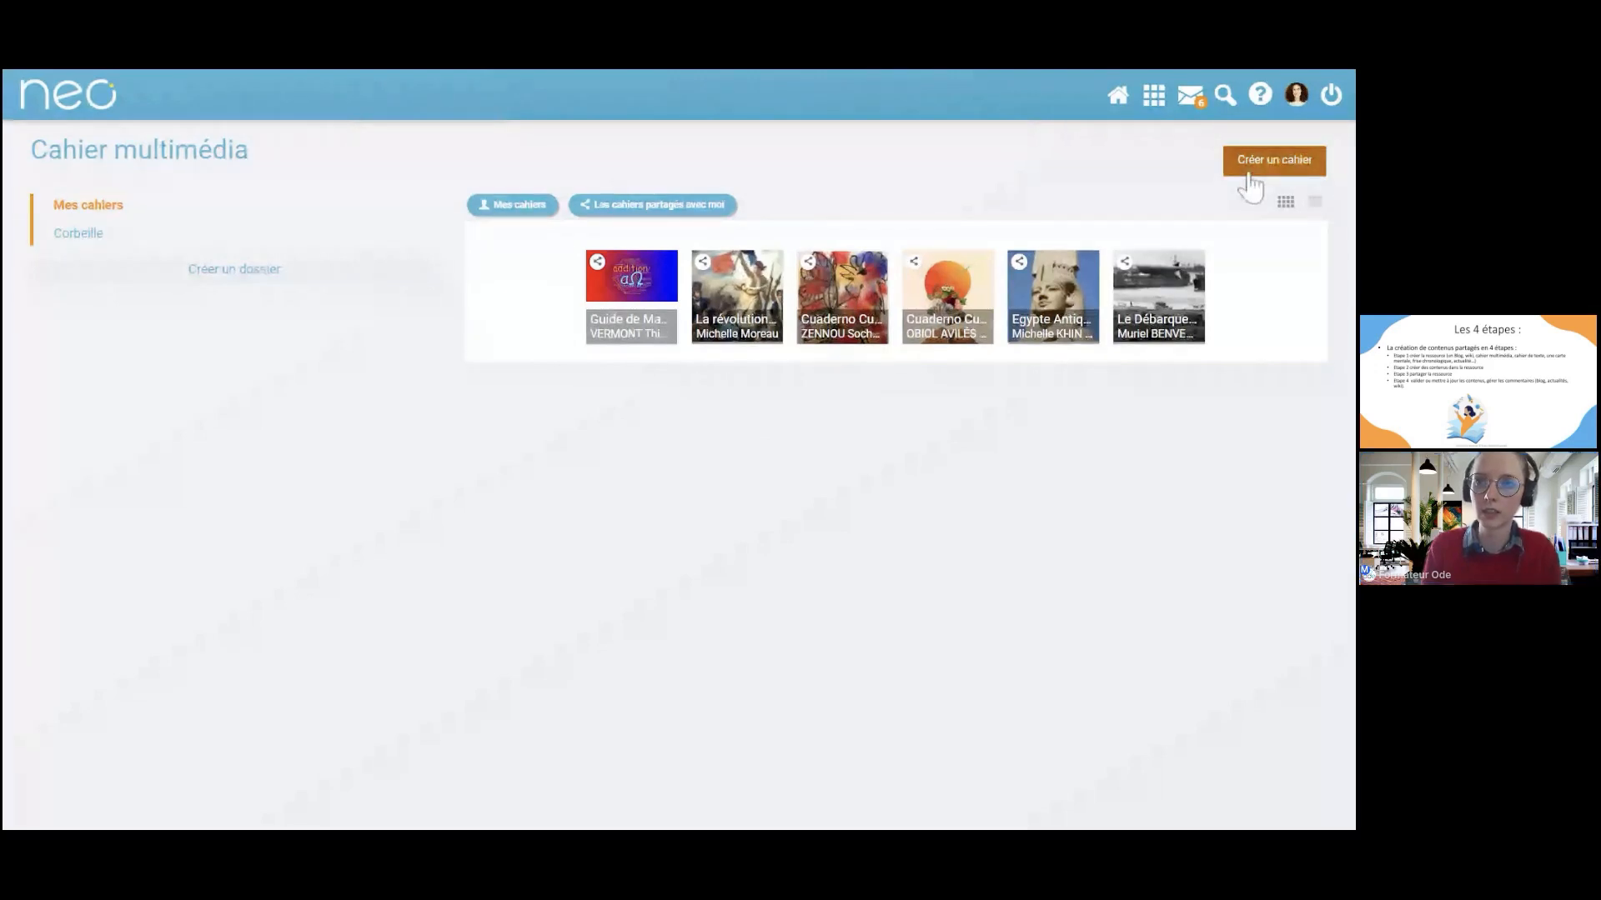
left_click(1150, 101)
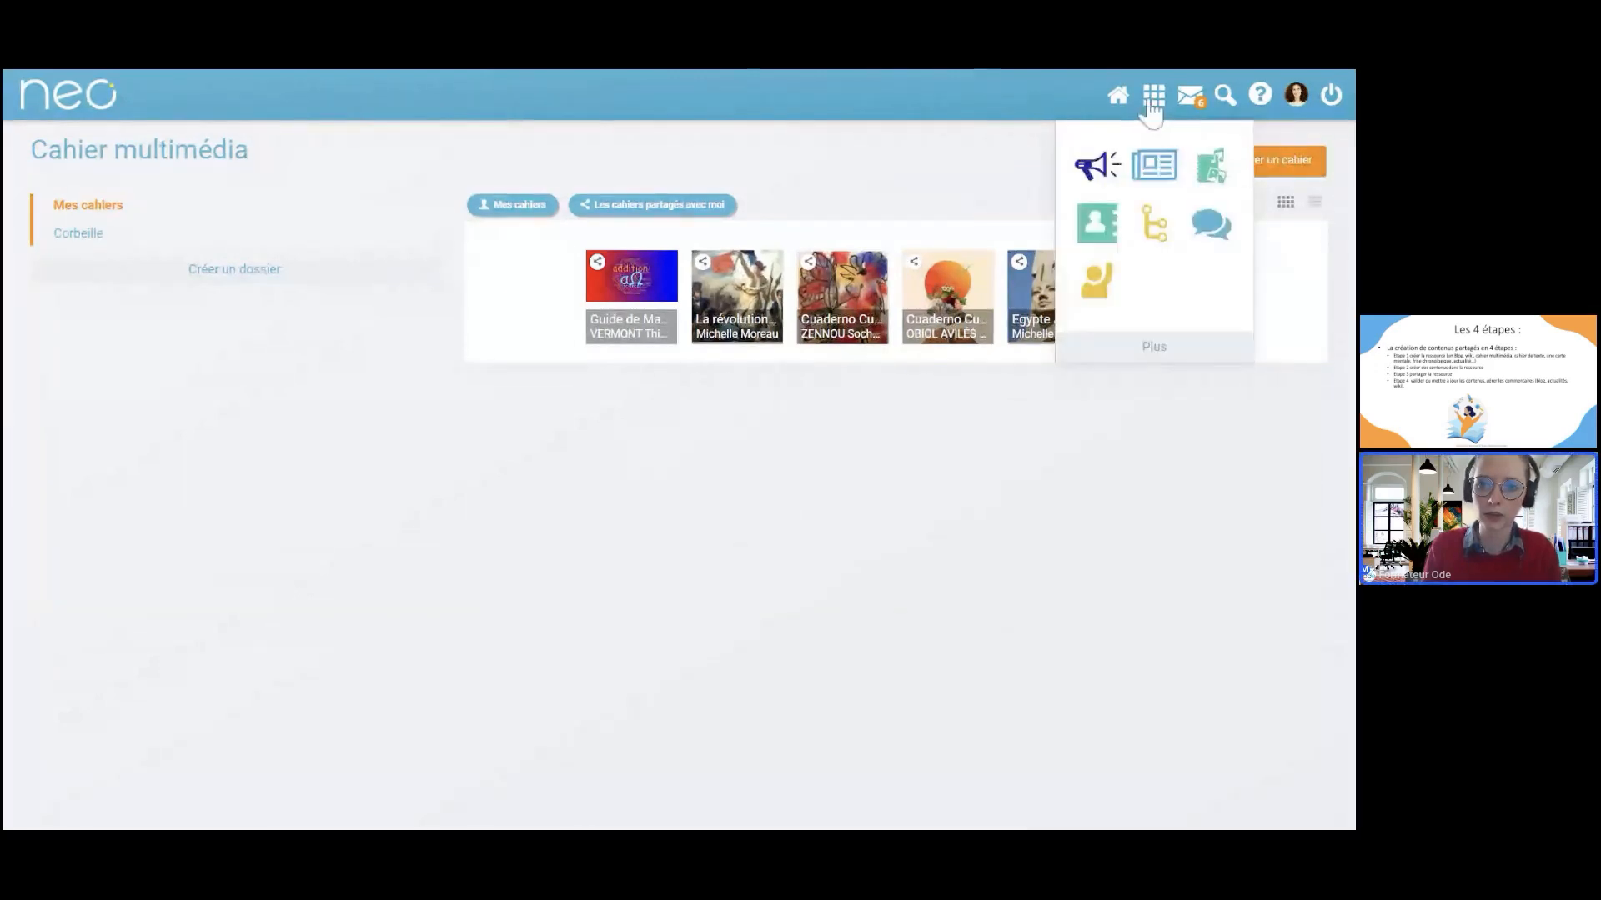
left_click(1150, 104)
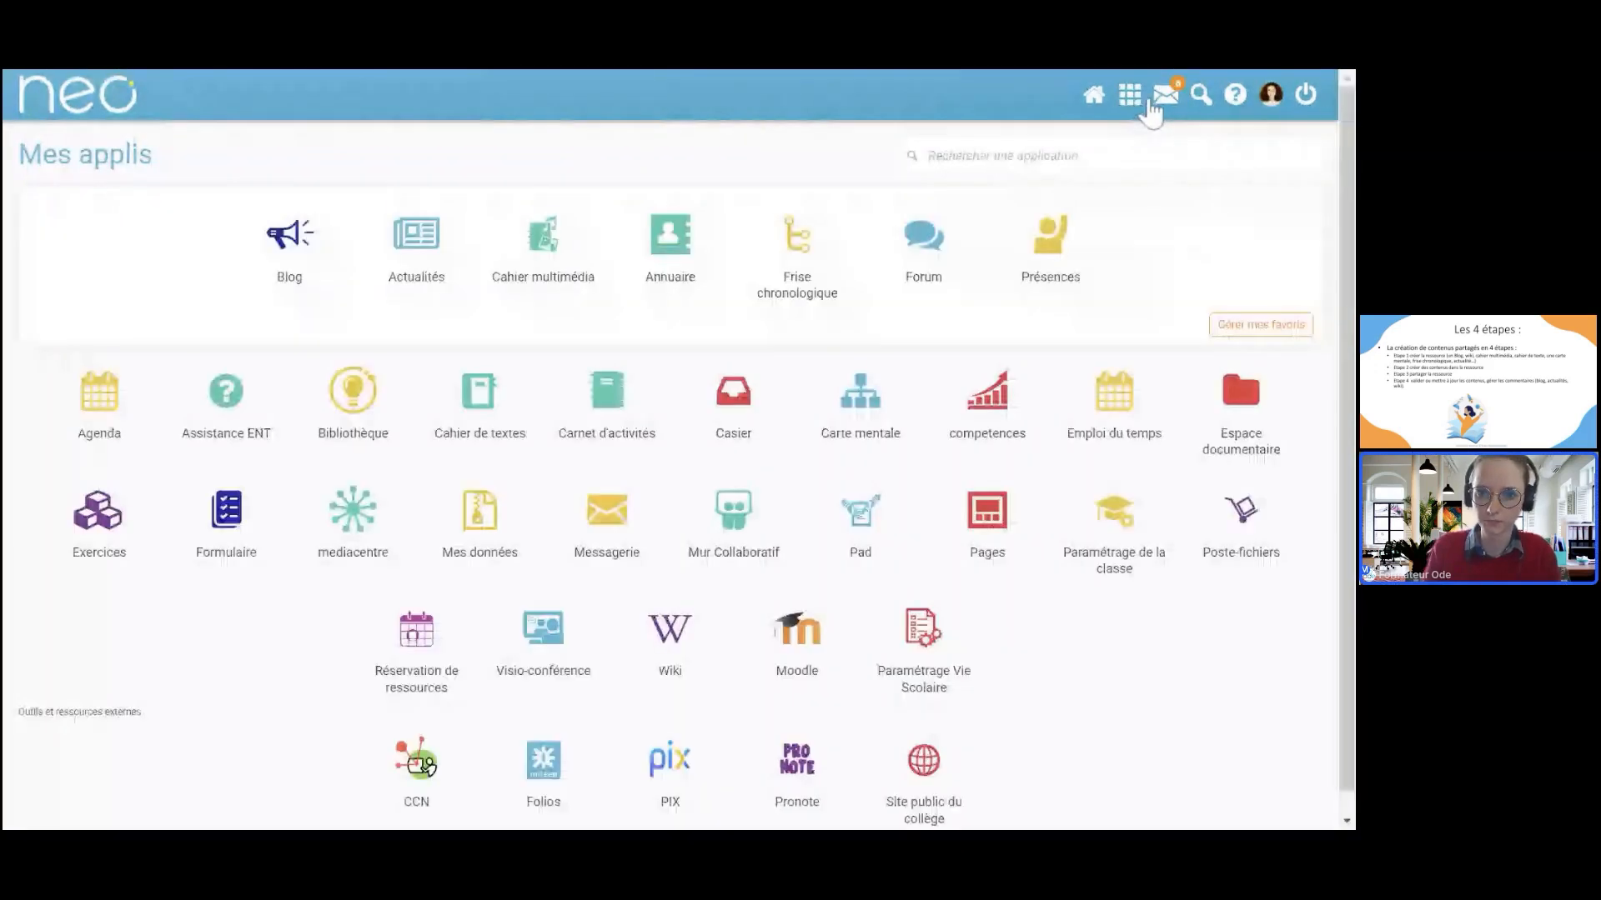
left_click(809, 268)
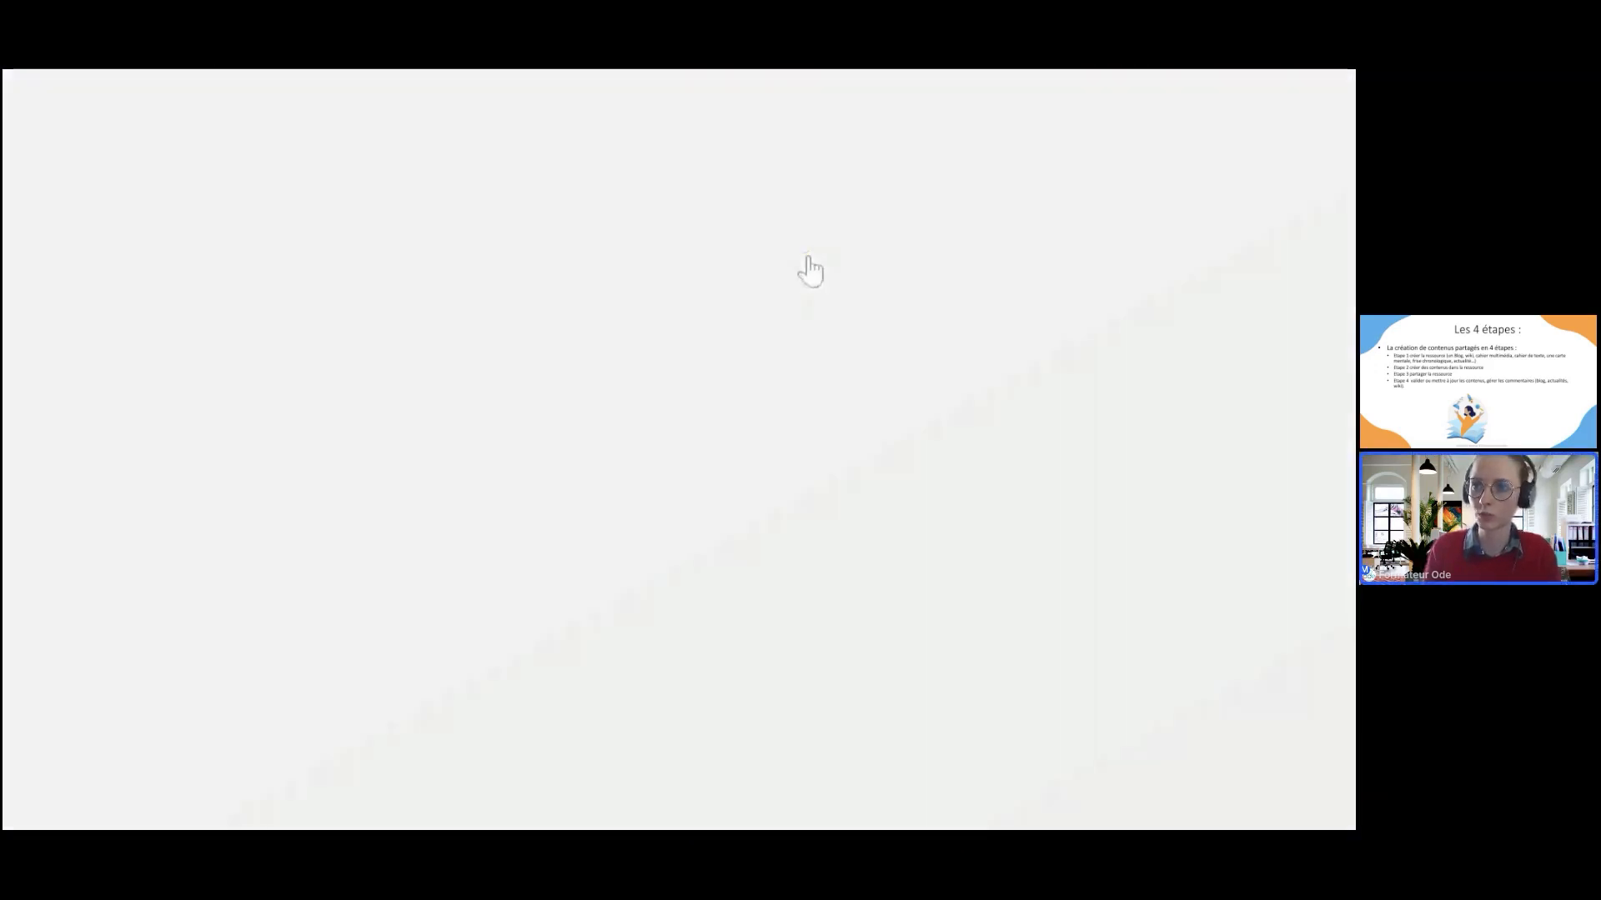
left_click(1155, 100)
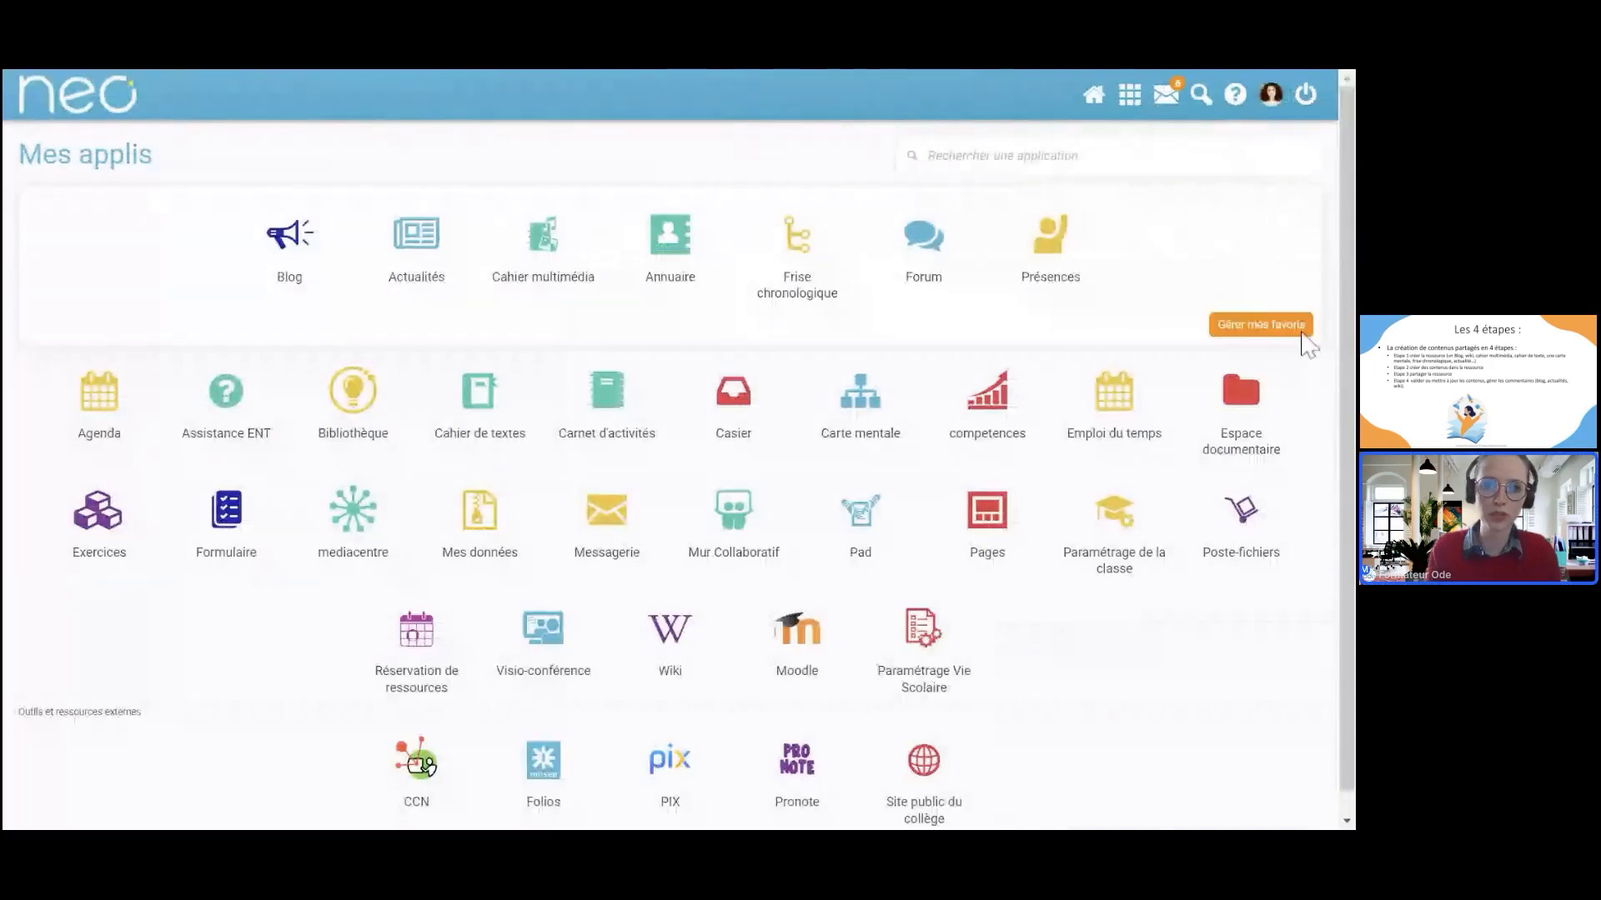
Step: Start a new blog in the Blog app and title it "Les apprentis chimistes"
left_click(292, 274)
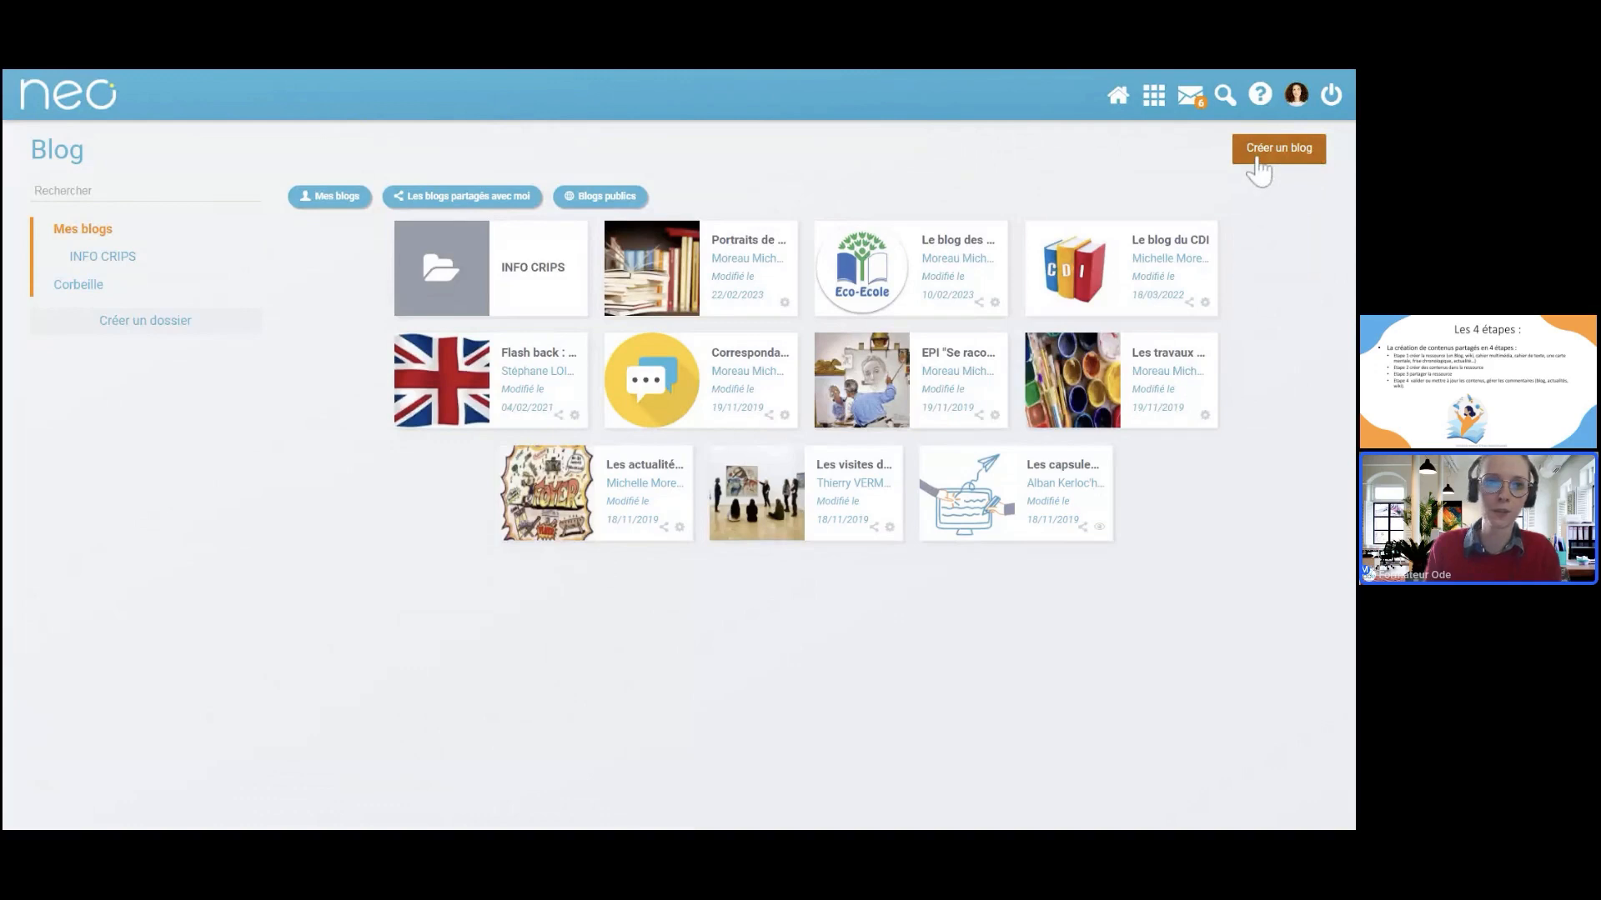
left_click(1259, 171)
left_click(242, 227)
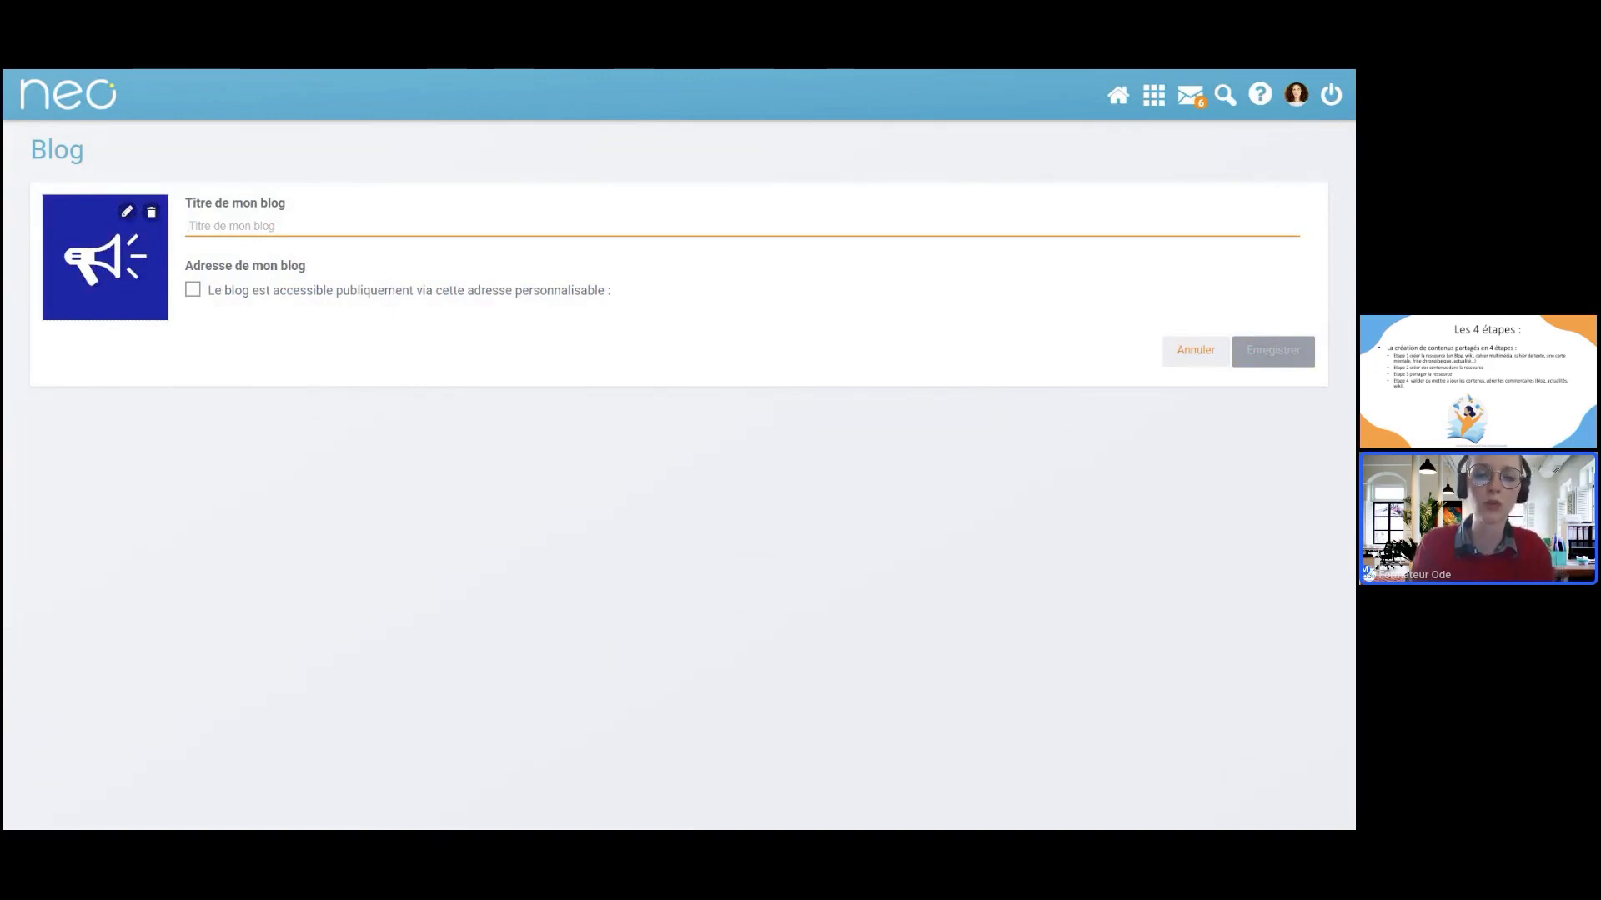
type("Les apprentis chimiste")
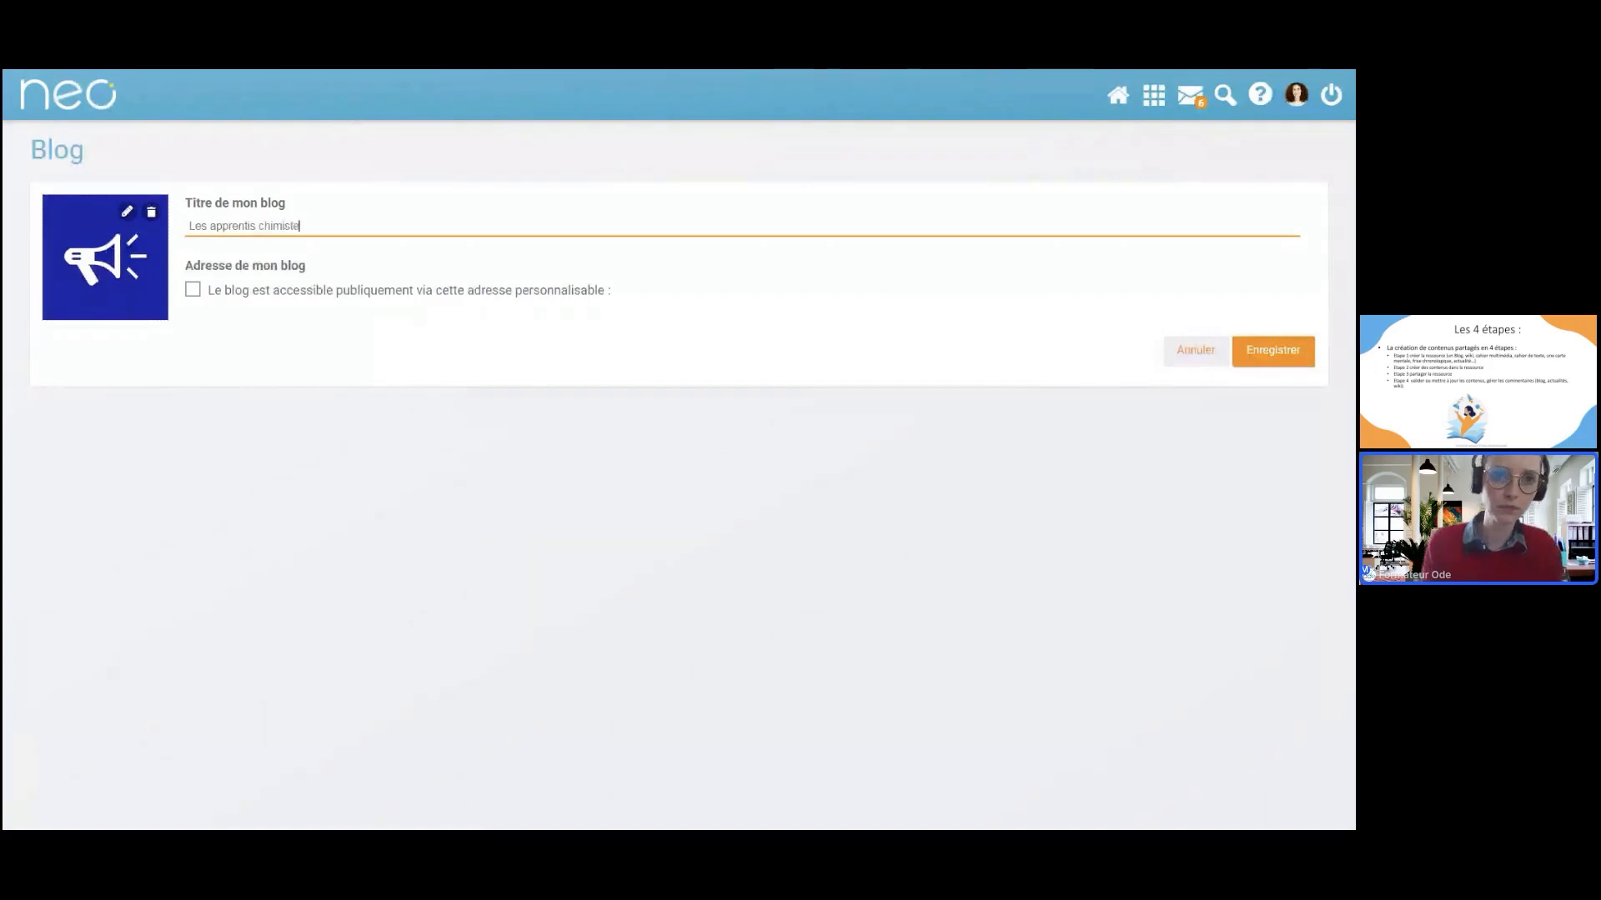
type("s")
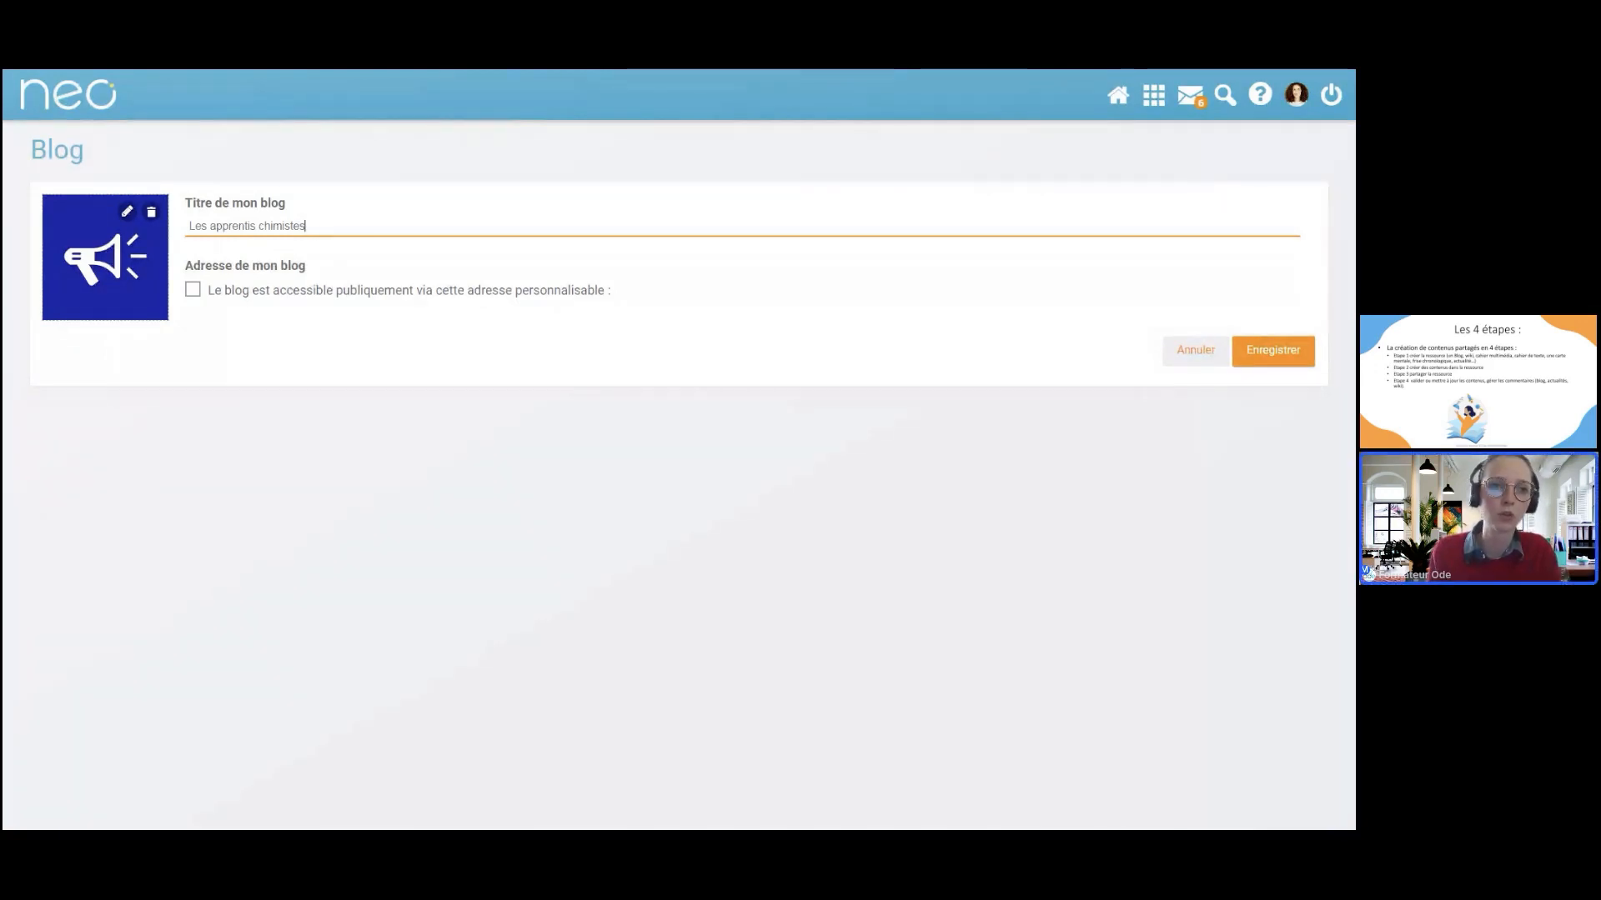
Step: Import the image file 1ed37b77373b02ef559279b0b4f0c70e.jpg from the computer as the blog's cover image
left_click(99, 269)
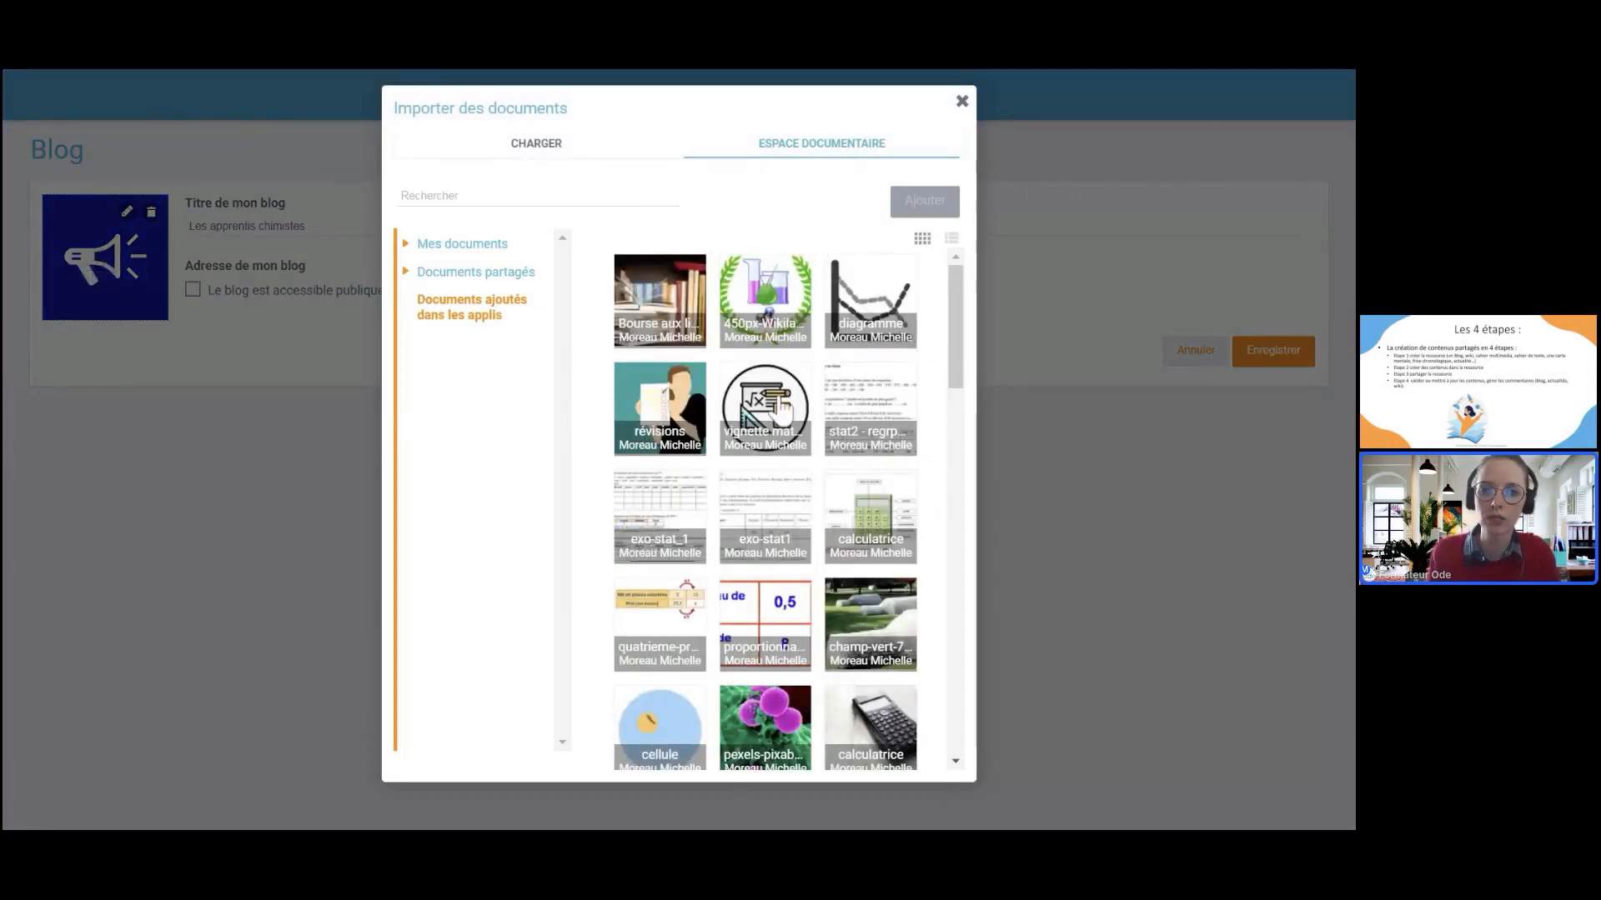
scroll(781, 408, "down", 3)
scroll(781, 408, "down", 15)
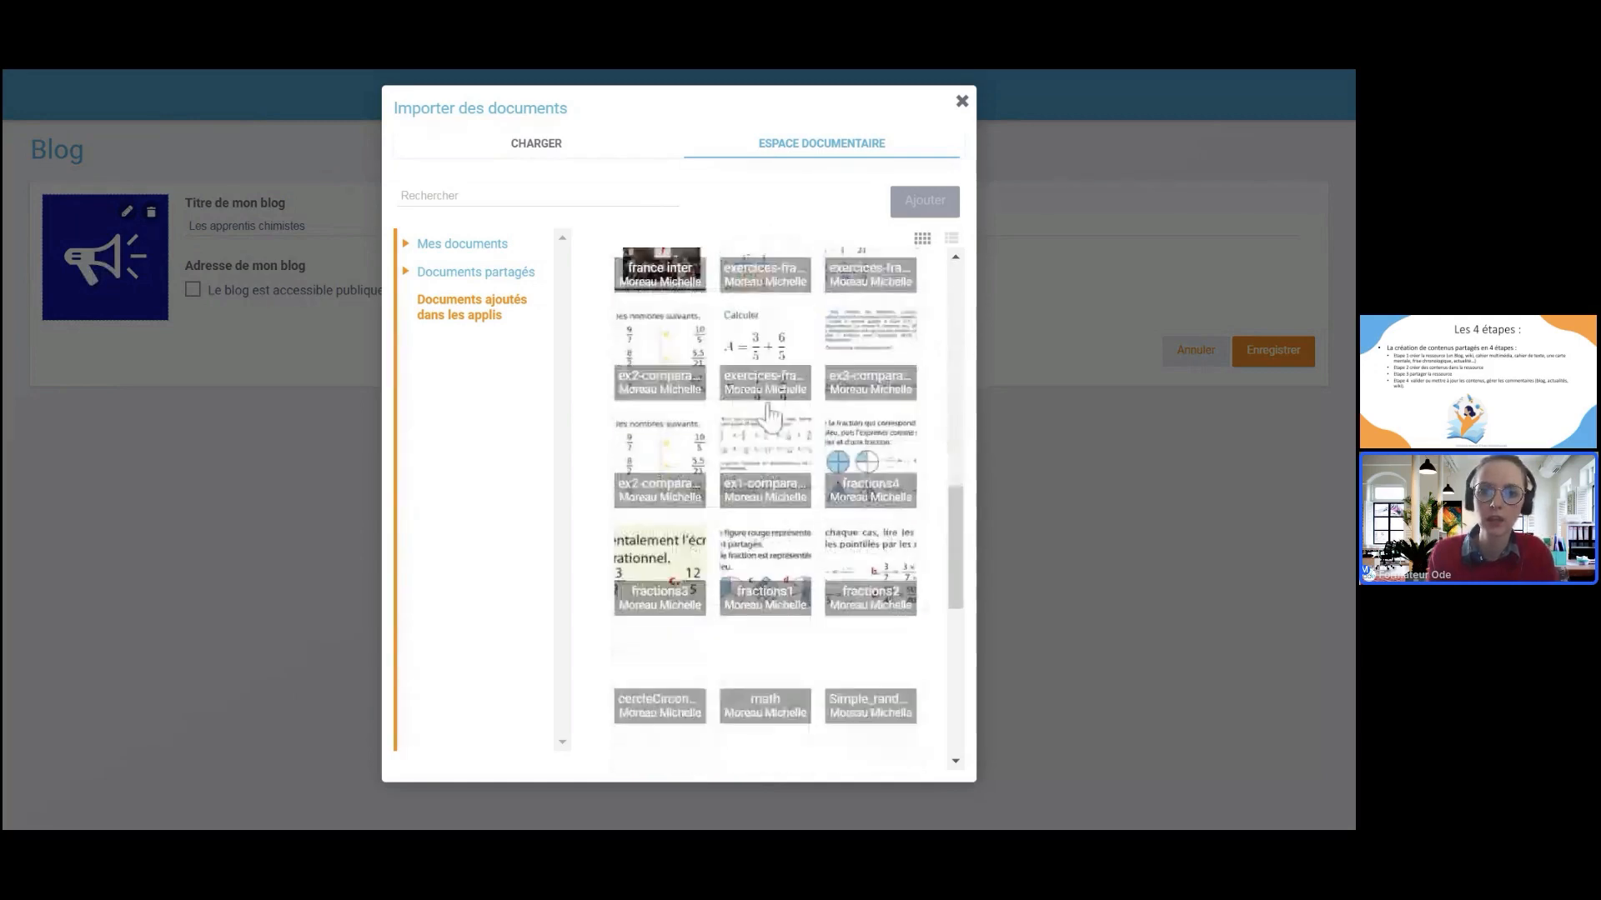
scroll(763, 421, "up", 10)
scroll(759, 427, "up", 4)
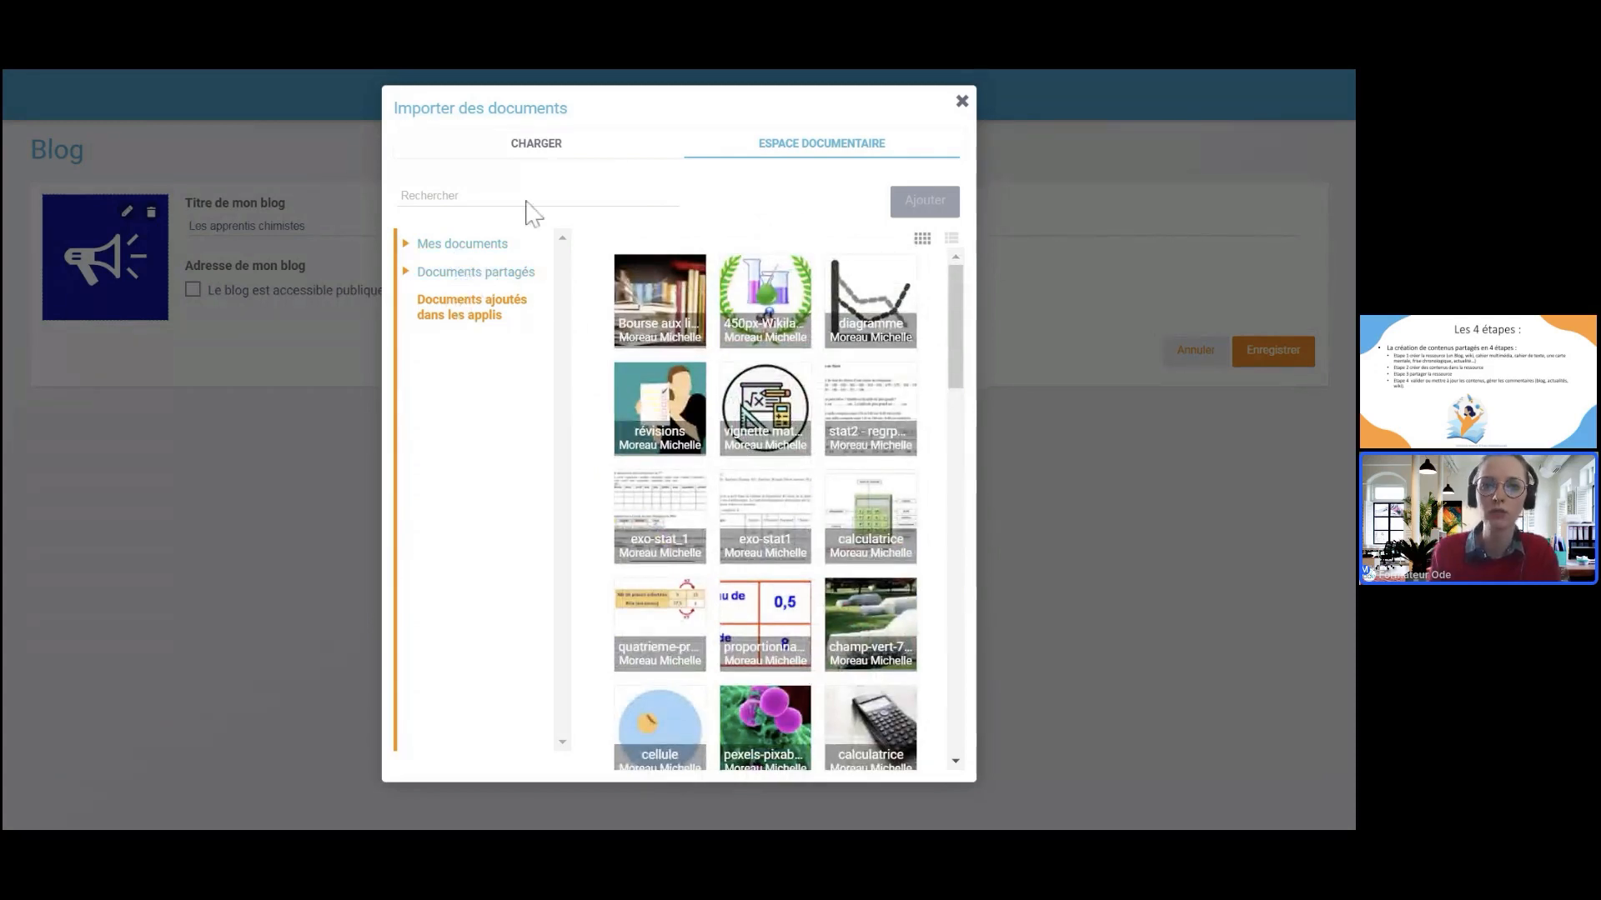
left_click(536, 147)
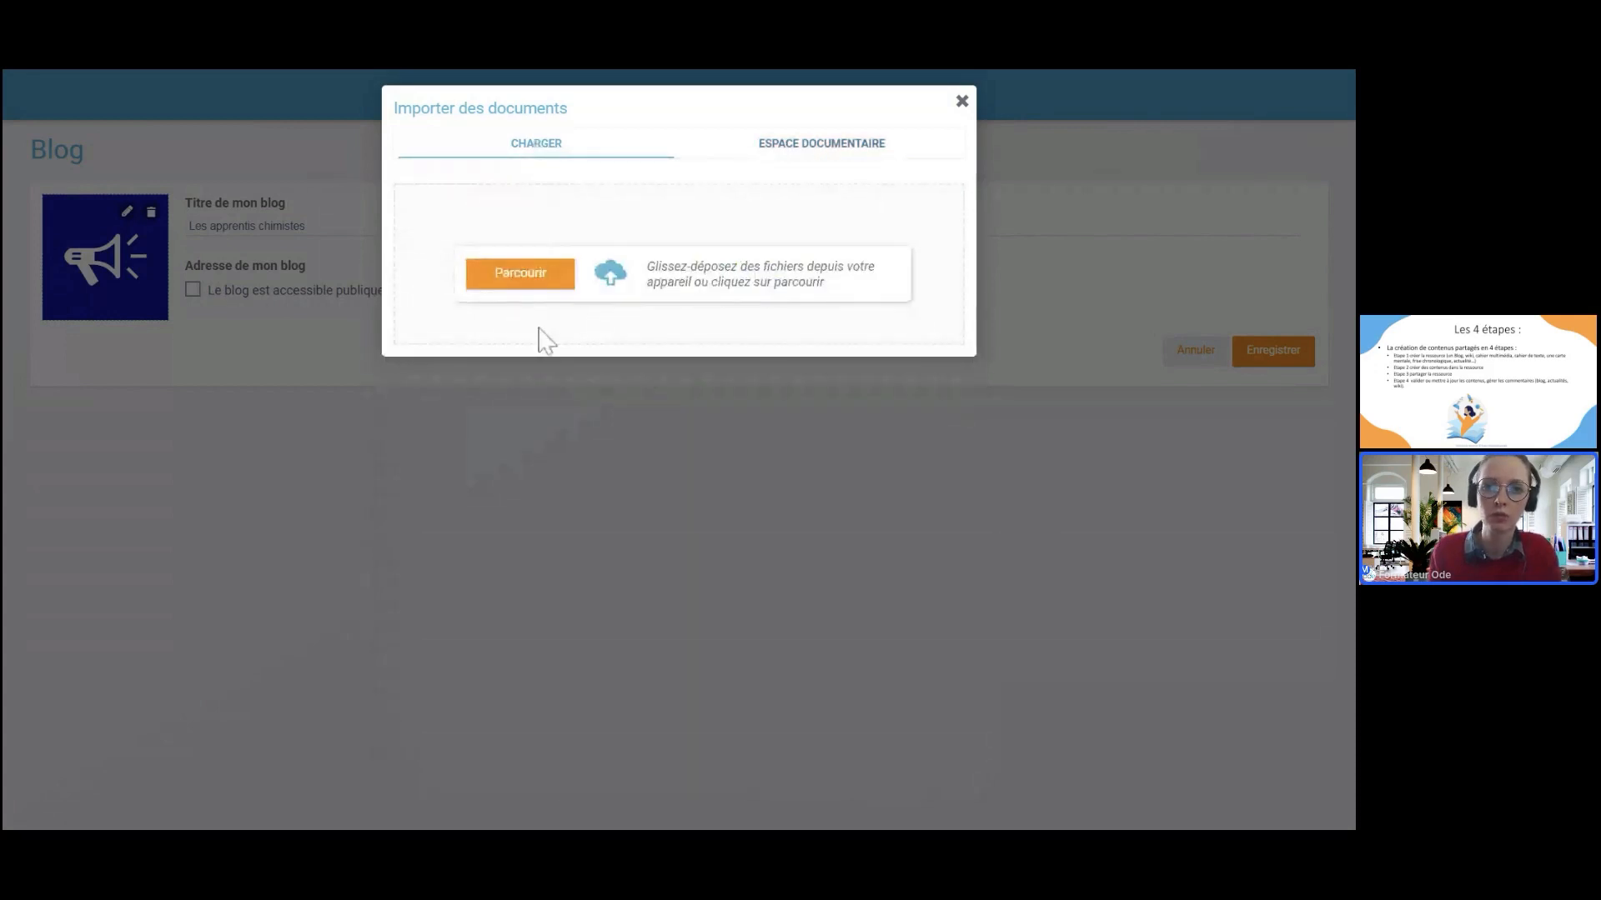
left_click(492, 275)
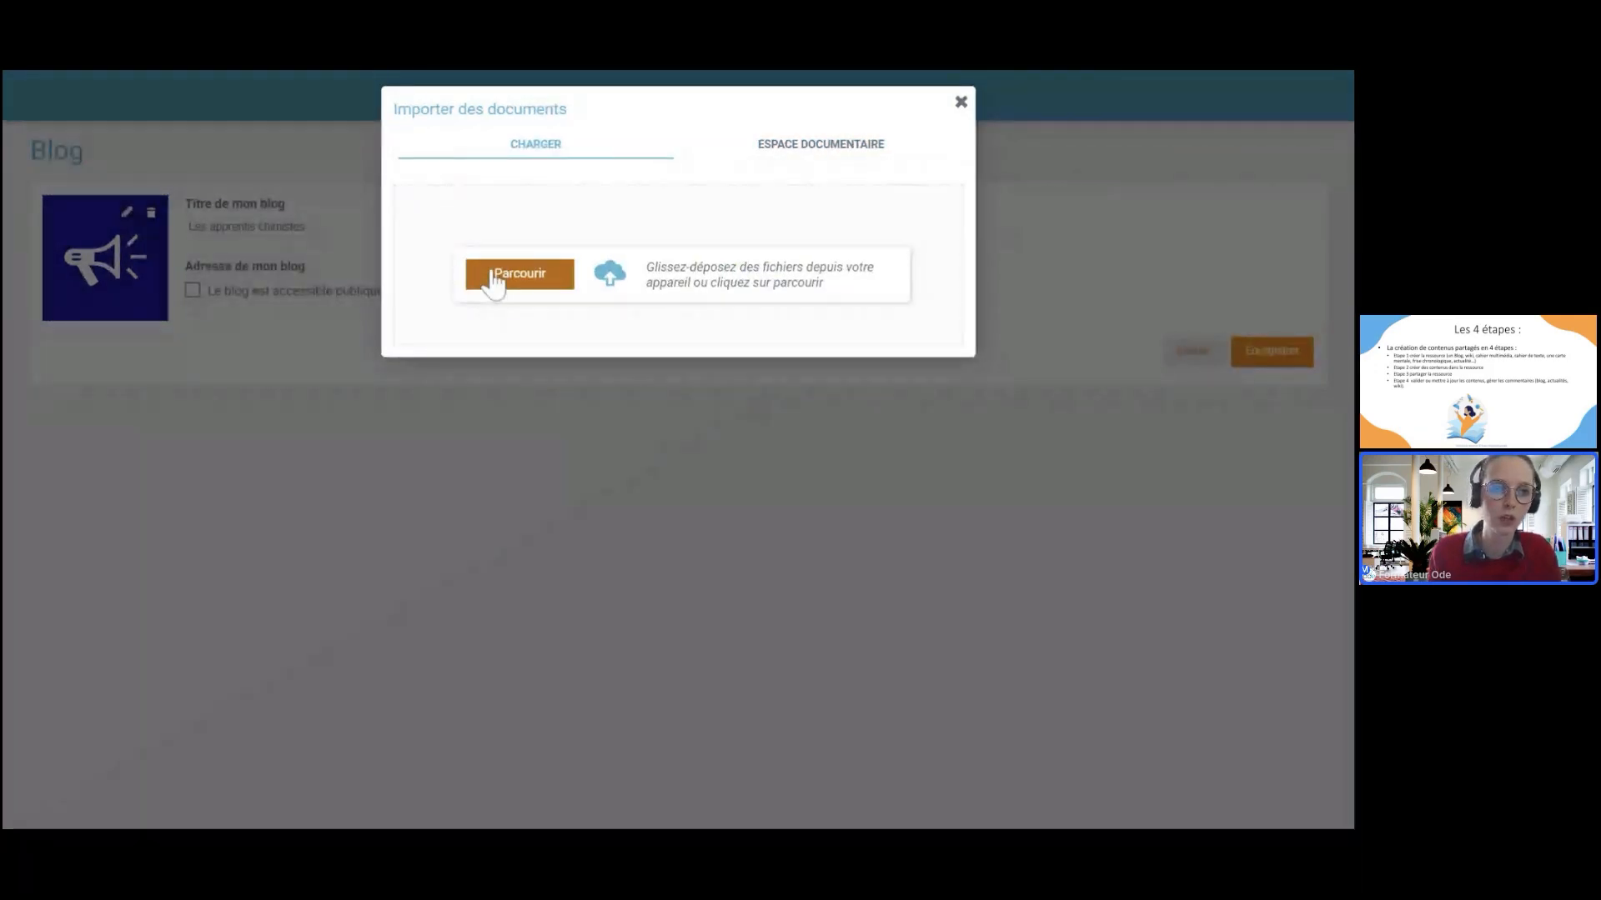
left_click(1032, 663)
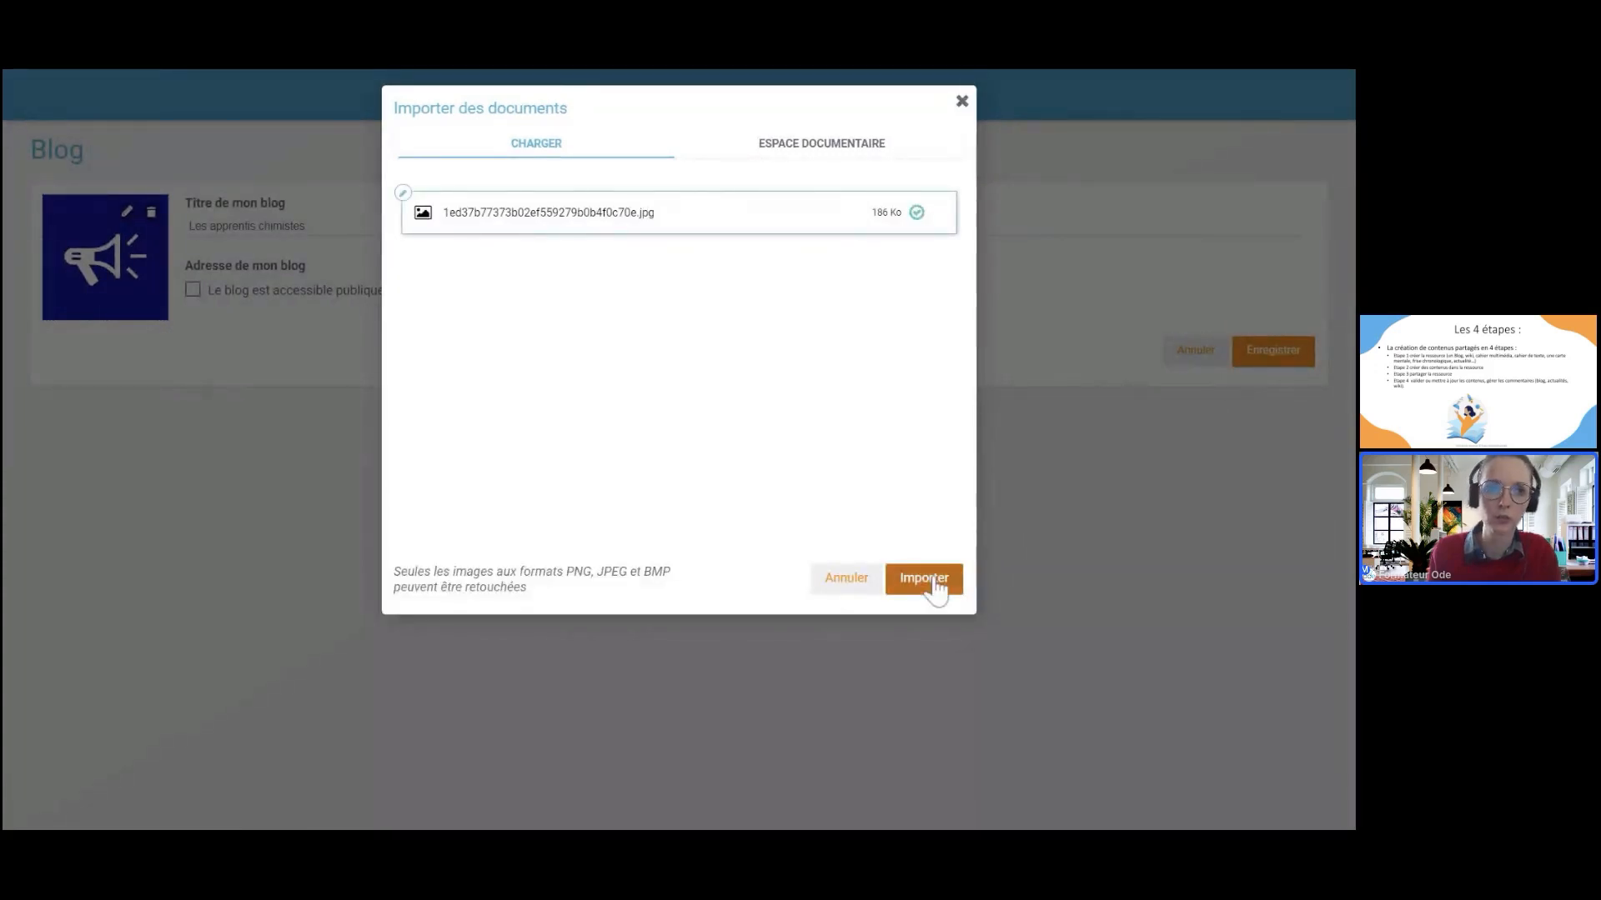
left_click(924, 579)
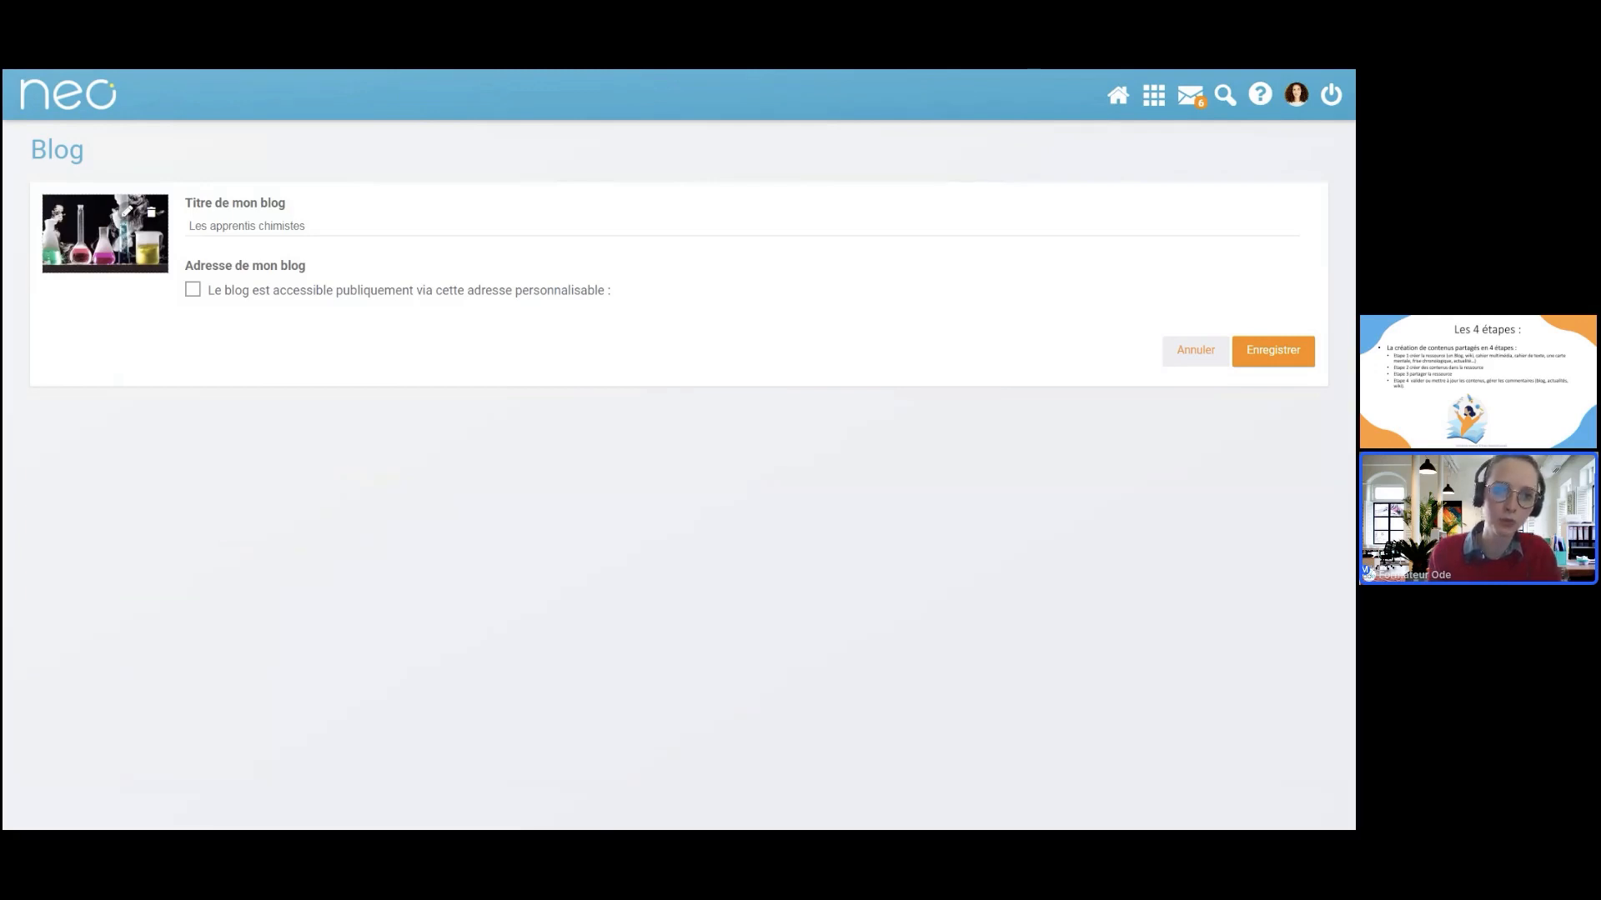
Step: Try the option that makes the blog publicly accessible through a customizable address, and leave it switched off
left_click(193, 292)
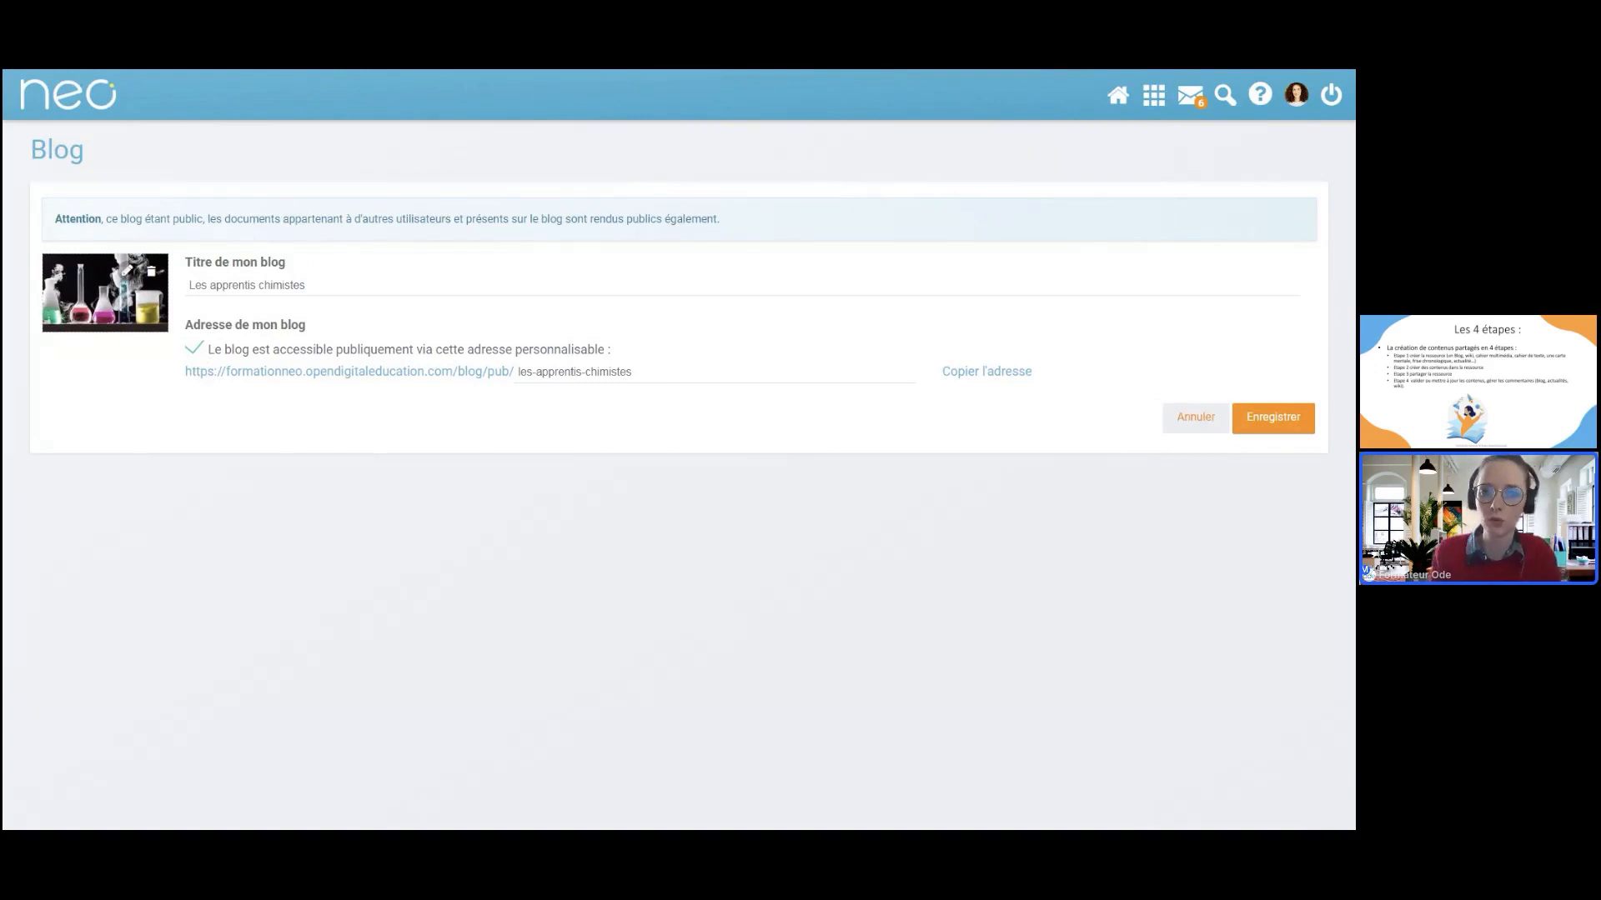
left_click(194, 349)
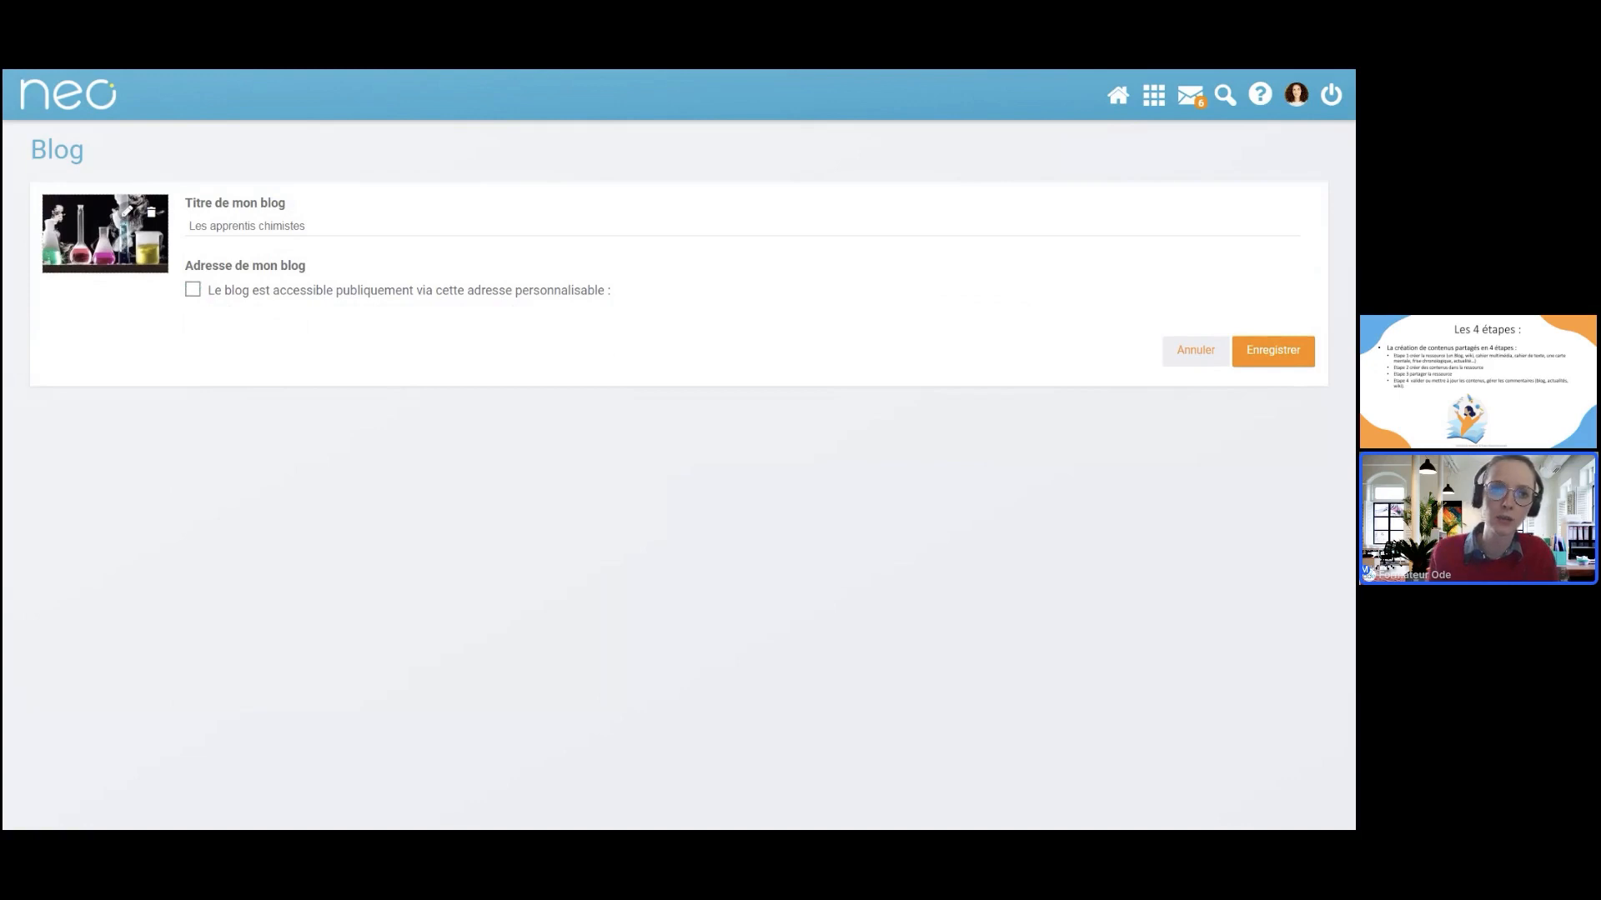
left_click(193, 290)
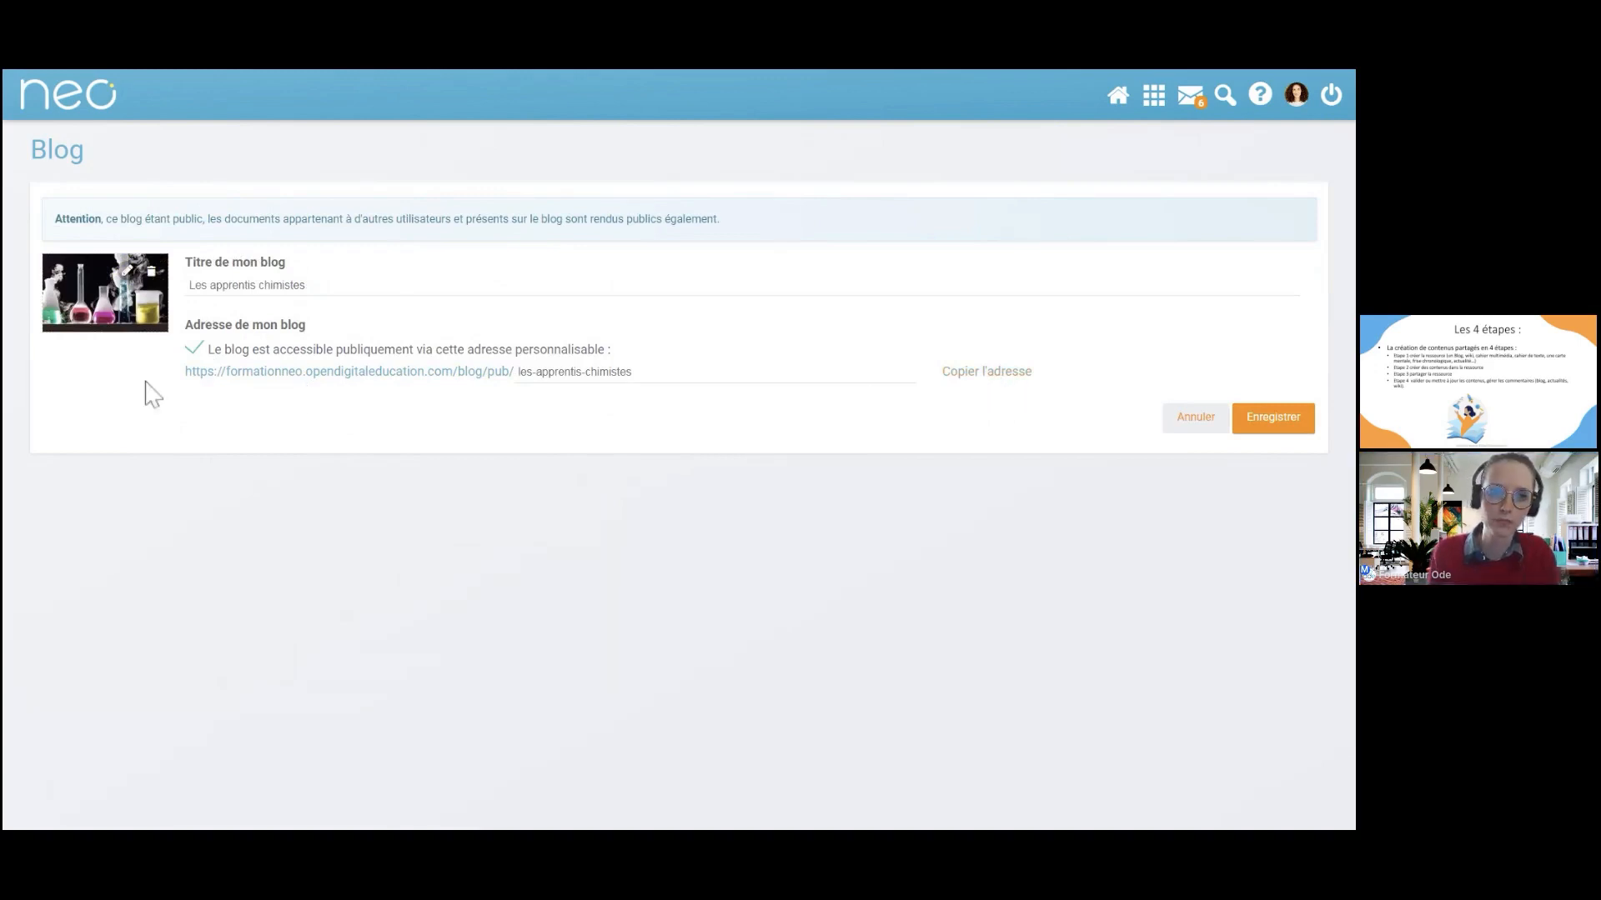
left_click(192, 351)
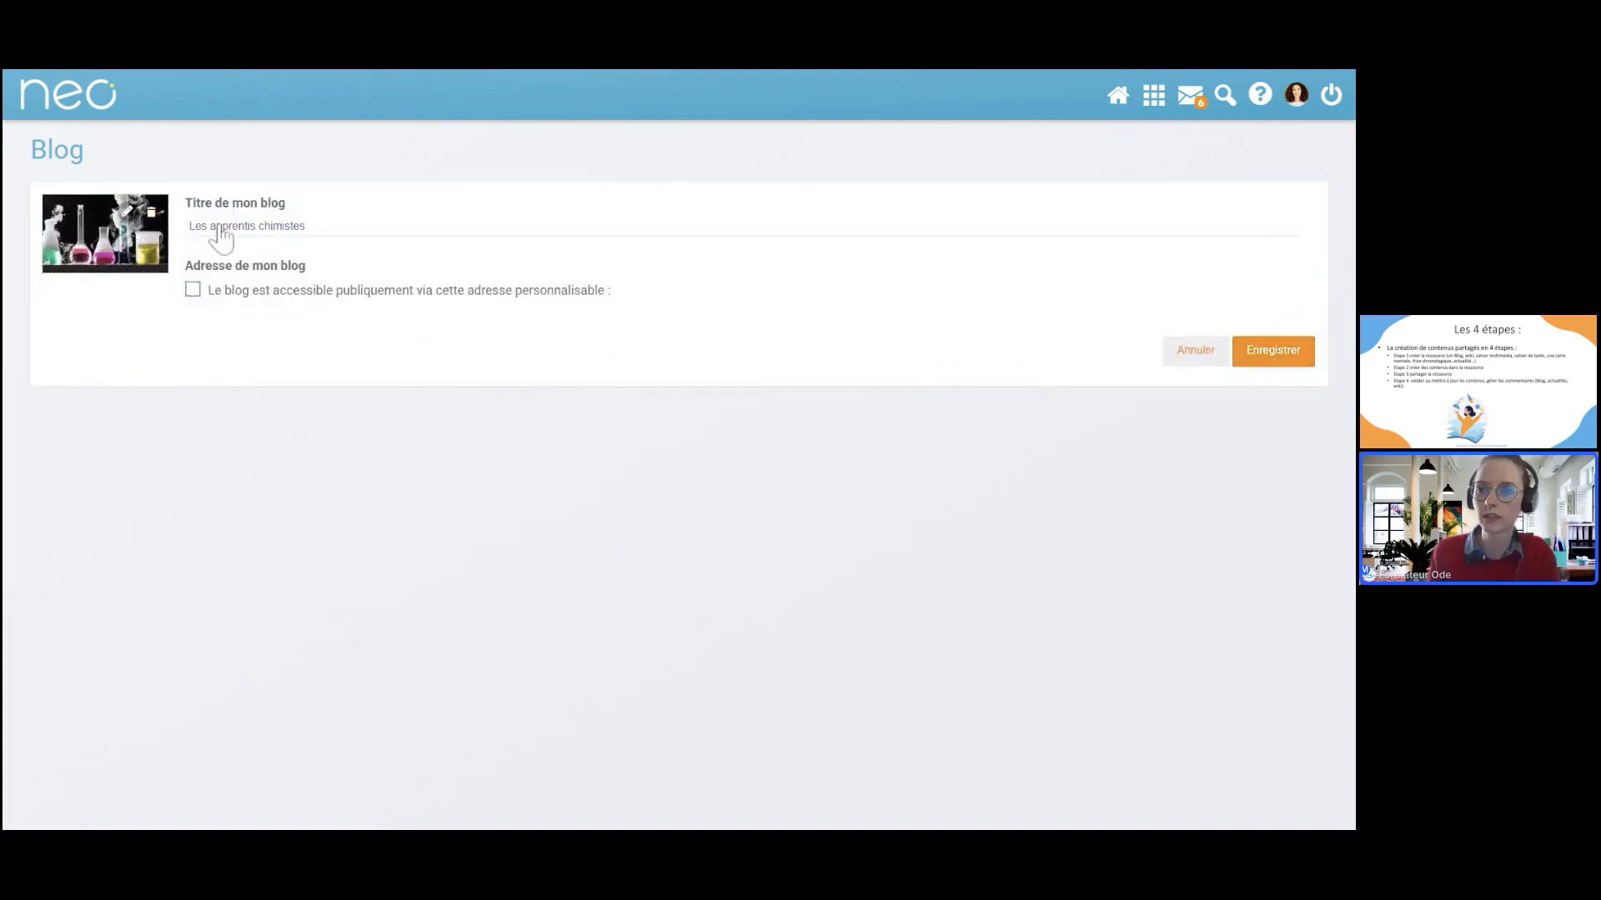
Step: Save the new blog and select "Les apprentis chimistes" in the blog list
left_click(1307, 365)
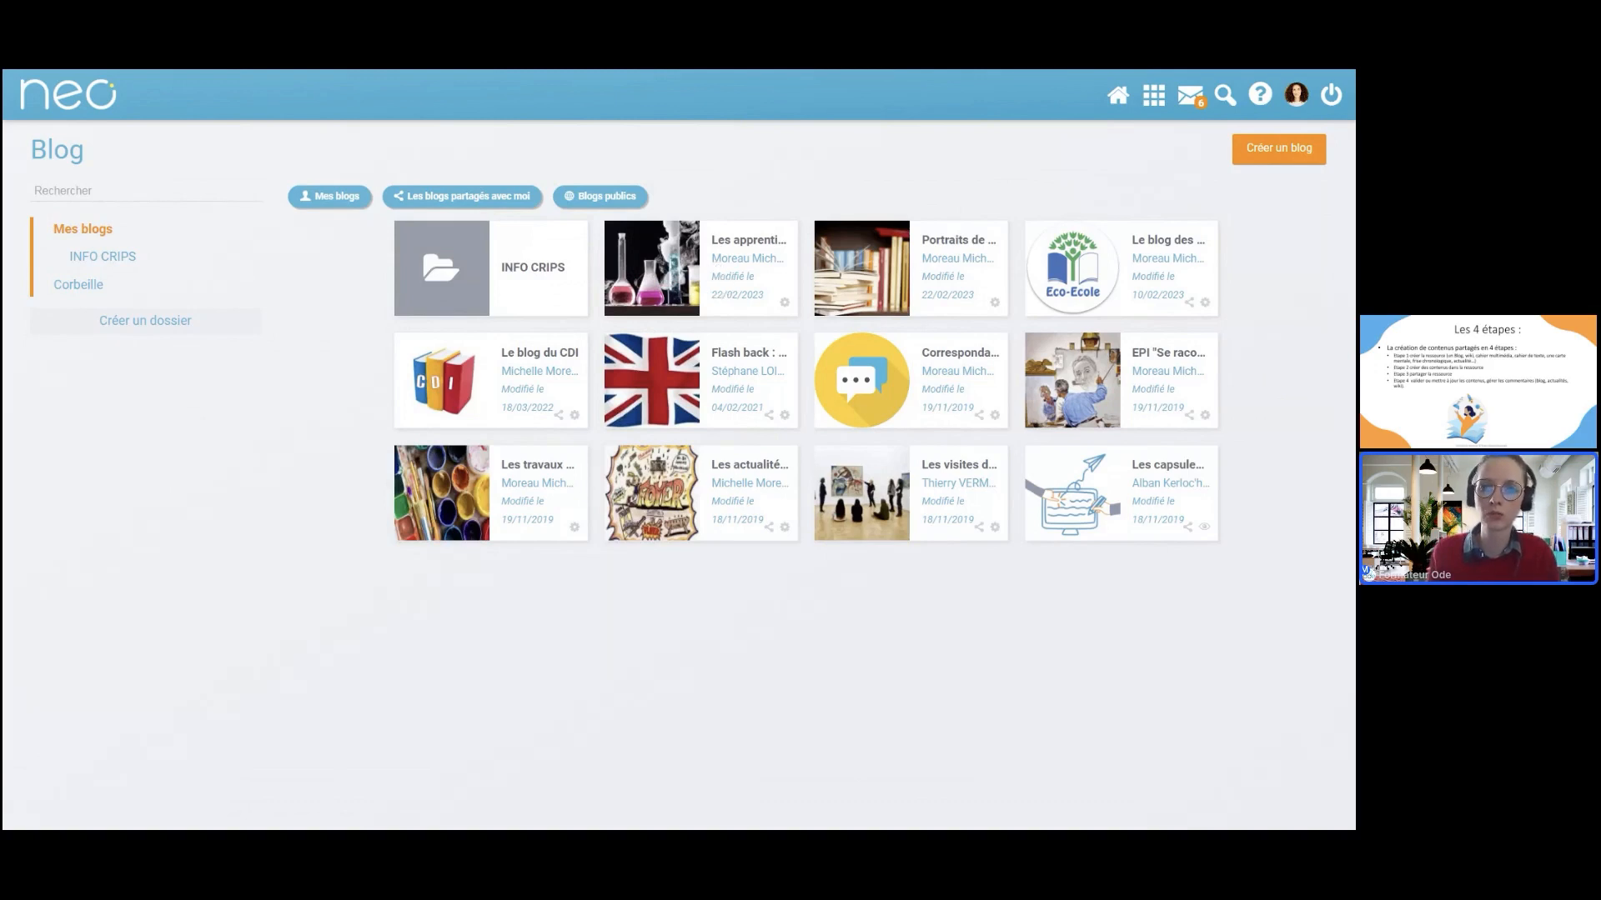
left_click(718, 275)
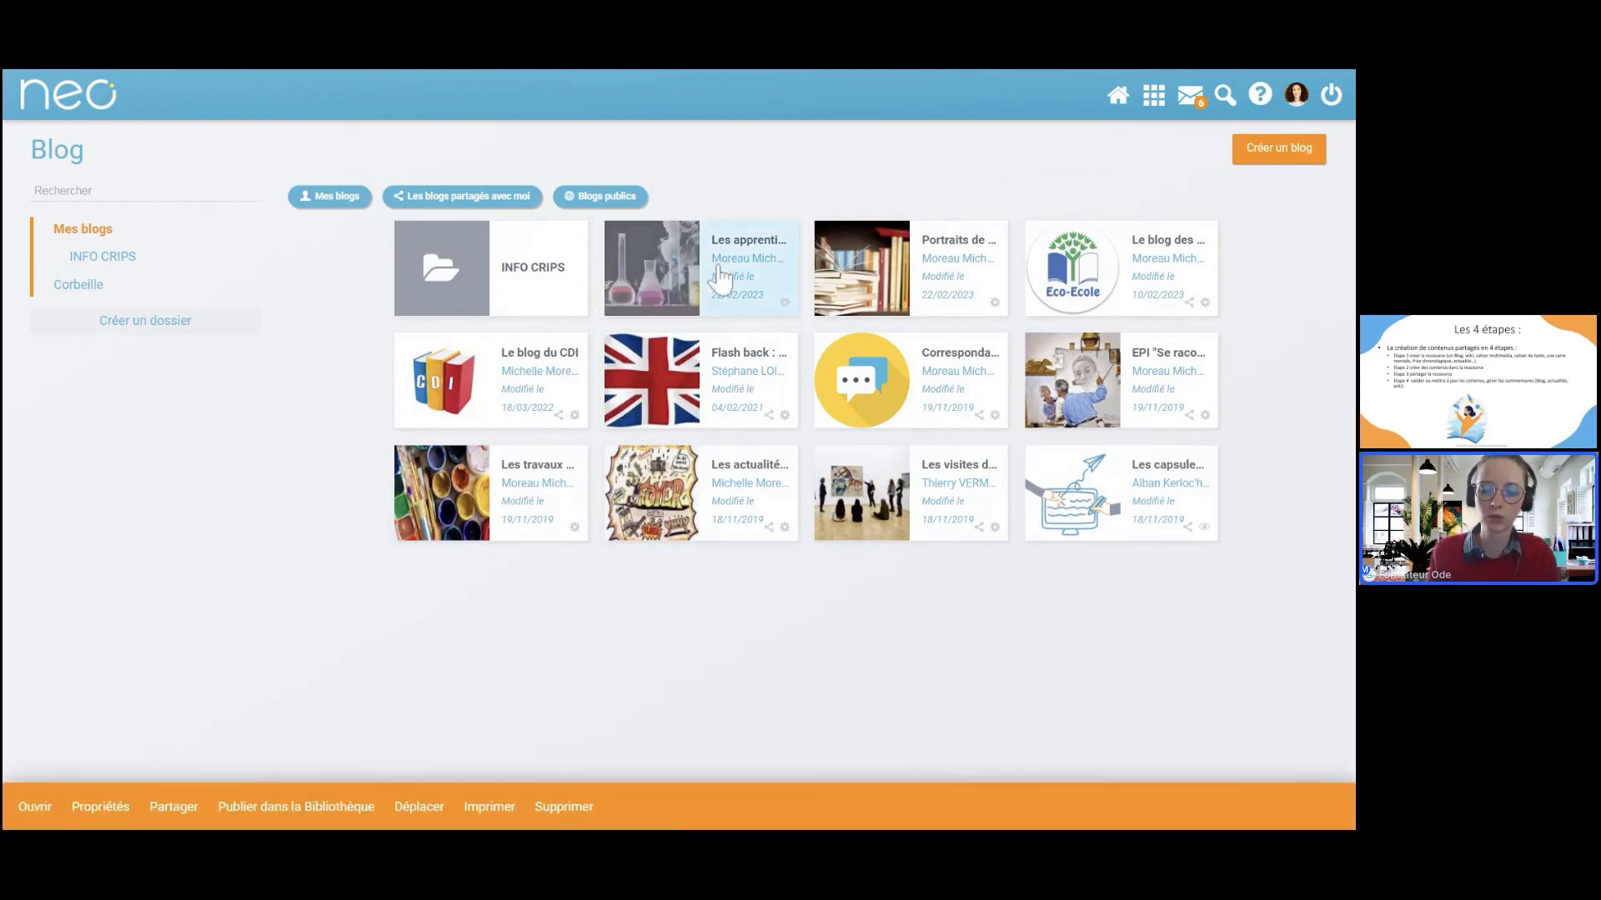
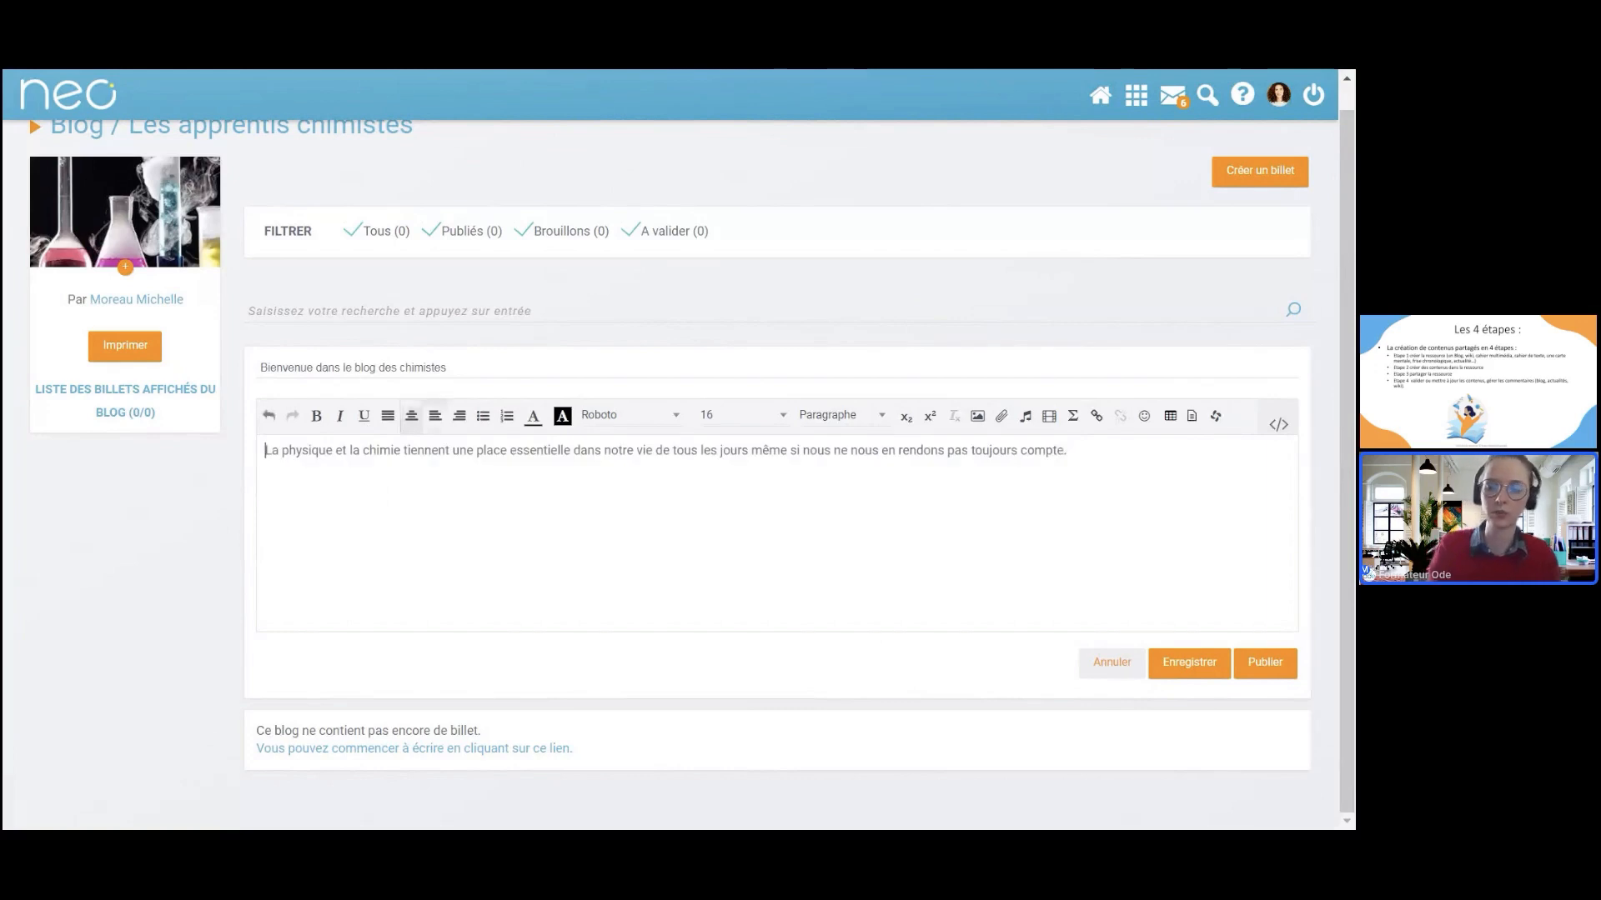
Step: Insert the laurel-wreathed chemistry glassware image from the document space on a new line below the post's text
key("Return")
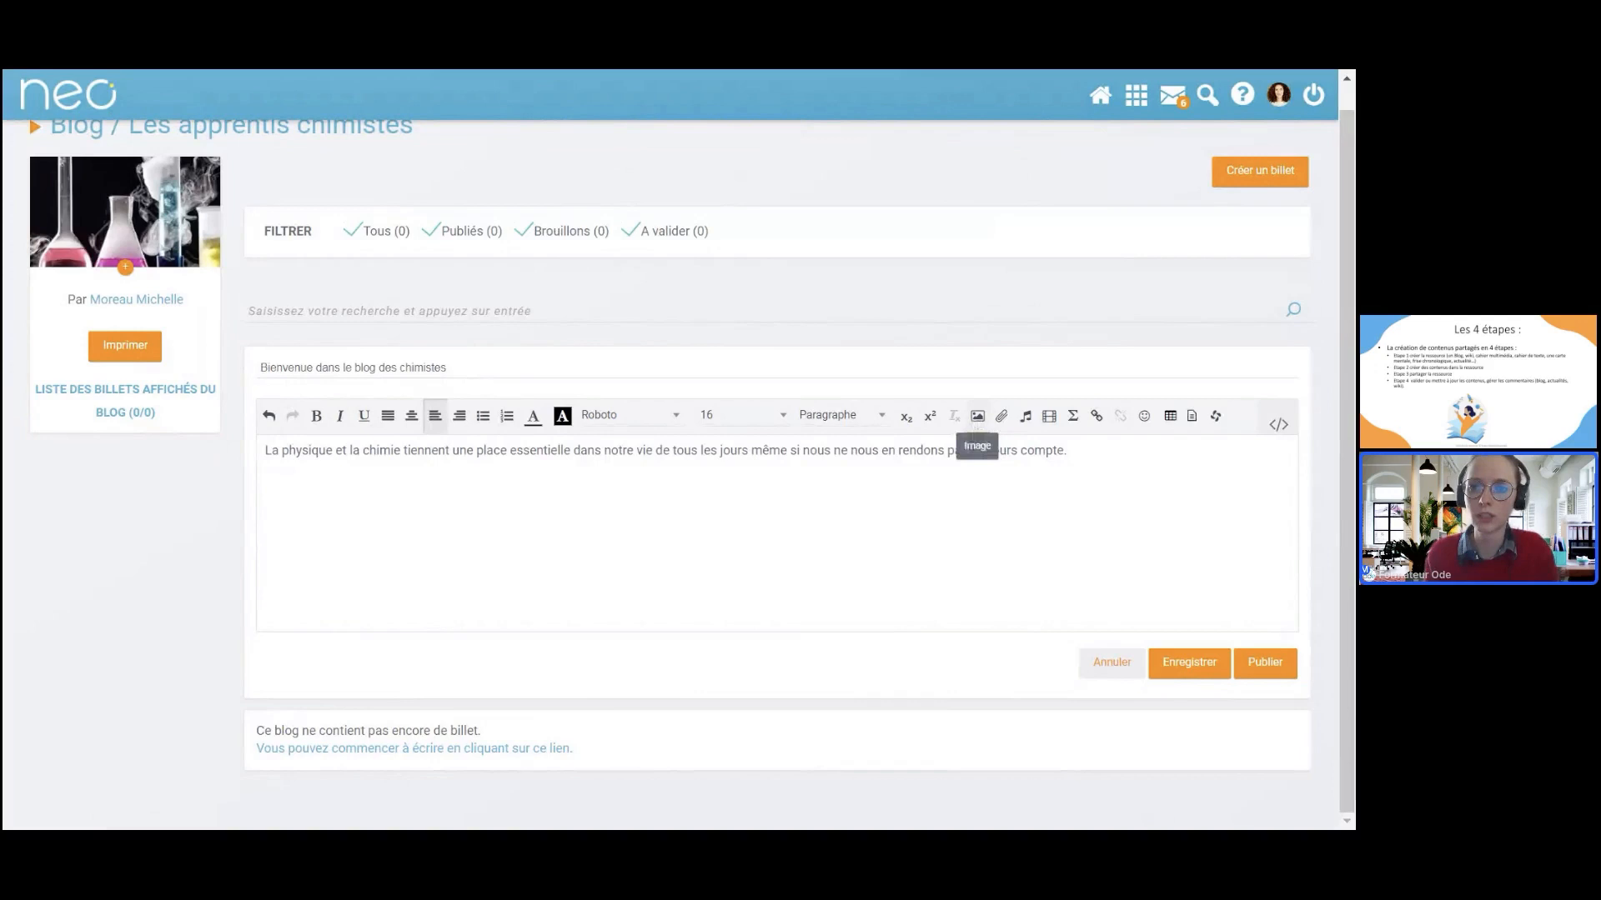
left_click(979, 417)
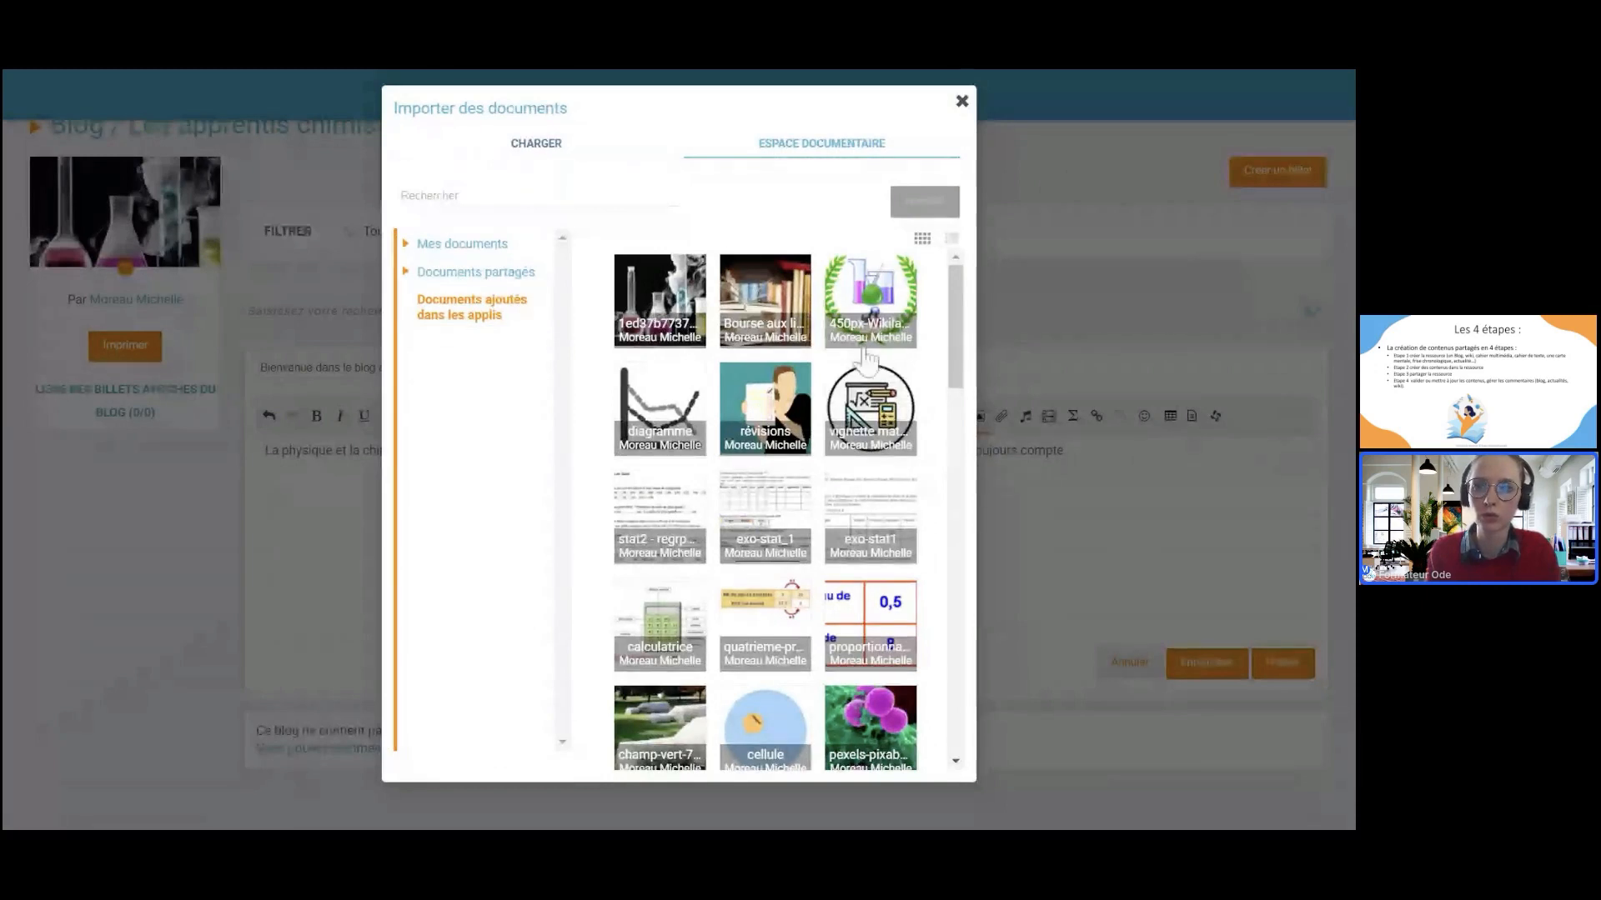
left_click(871, 302)
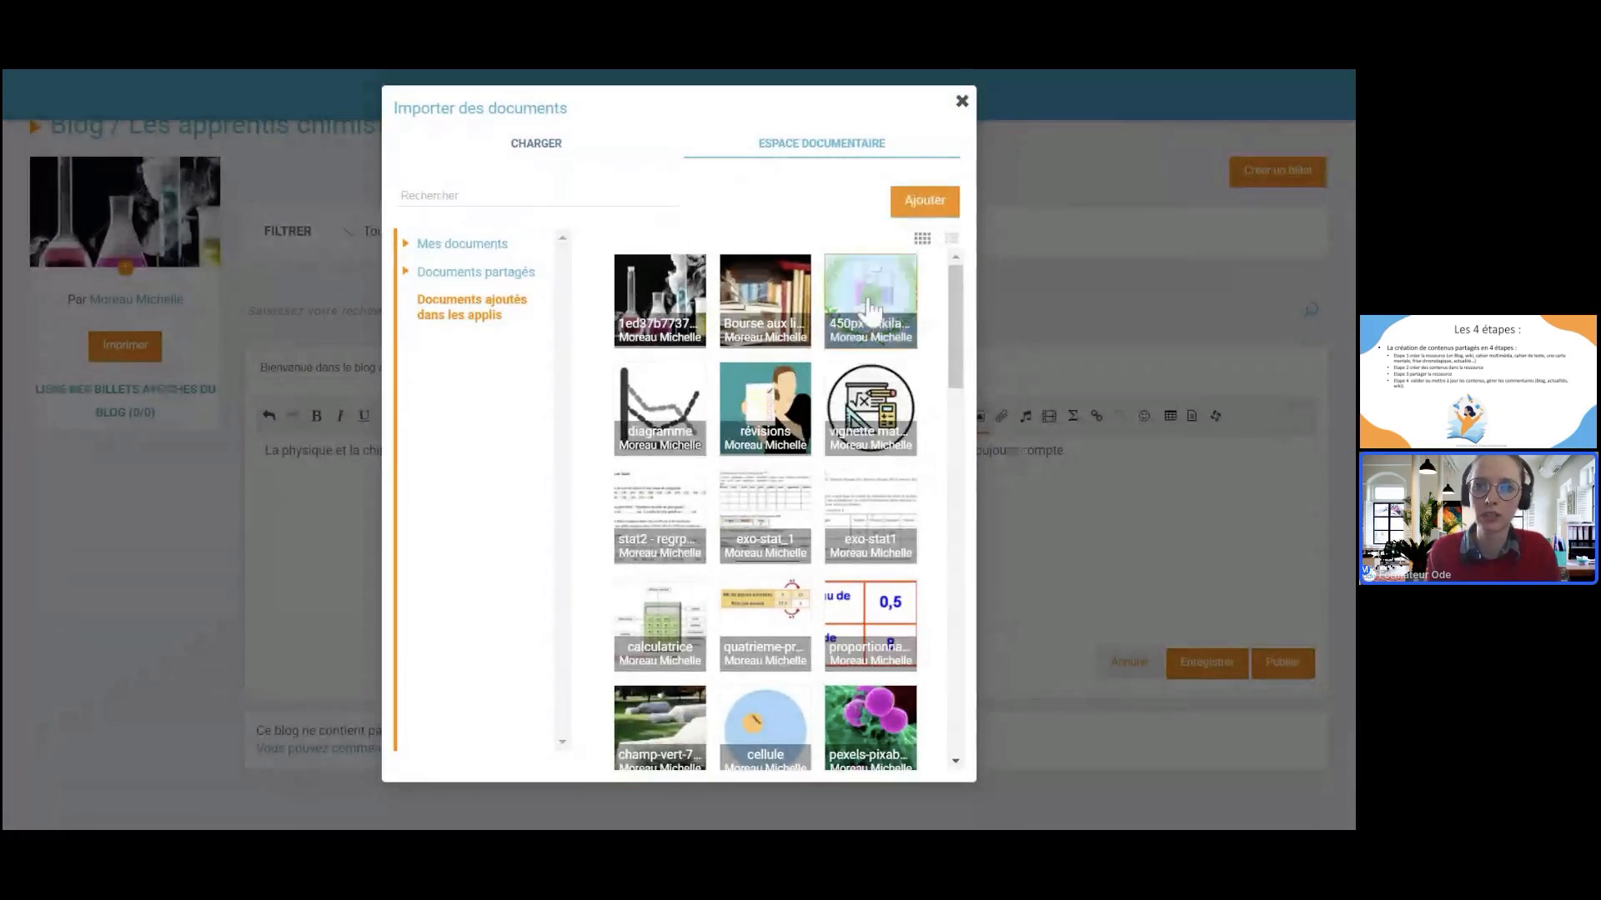
left_click(909, 210)
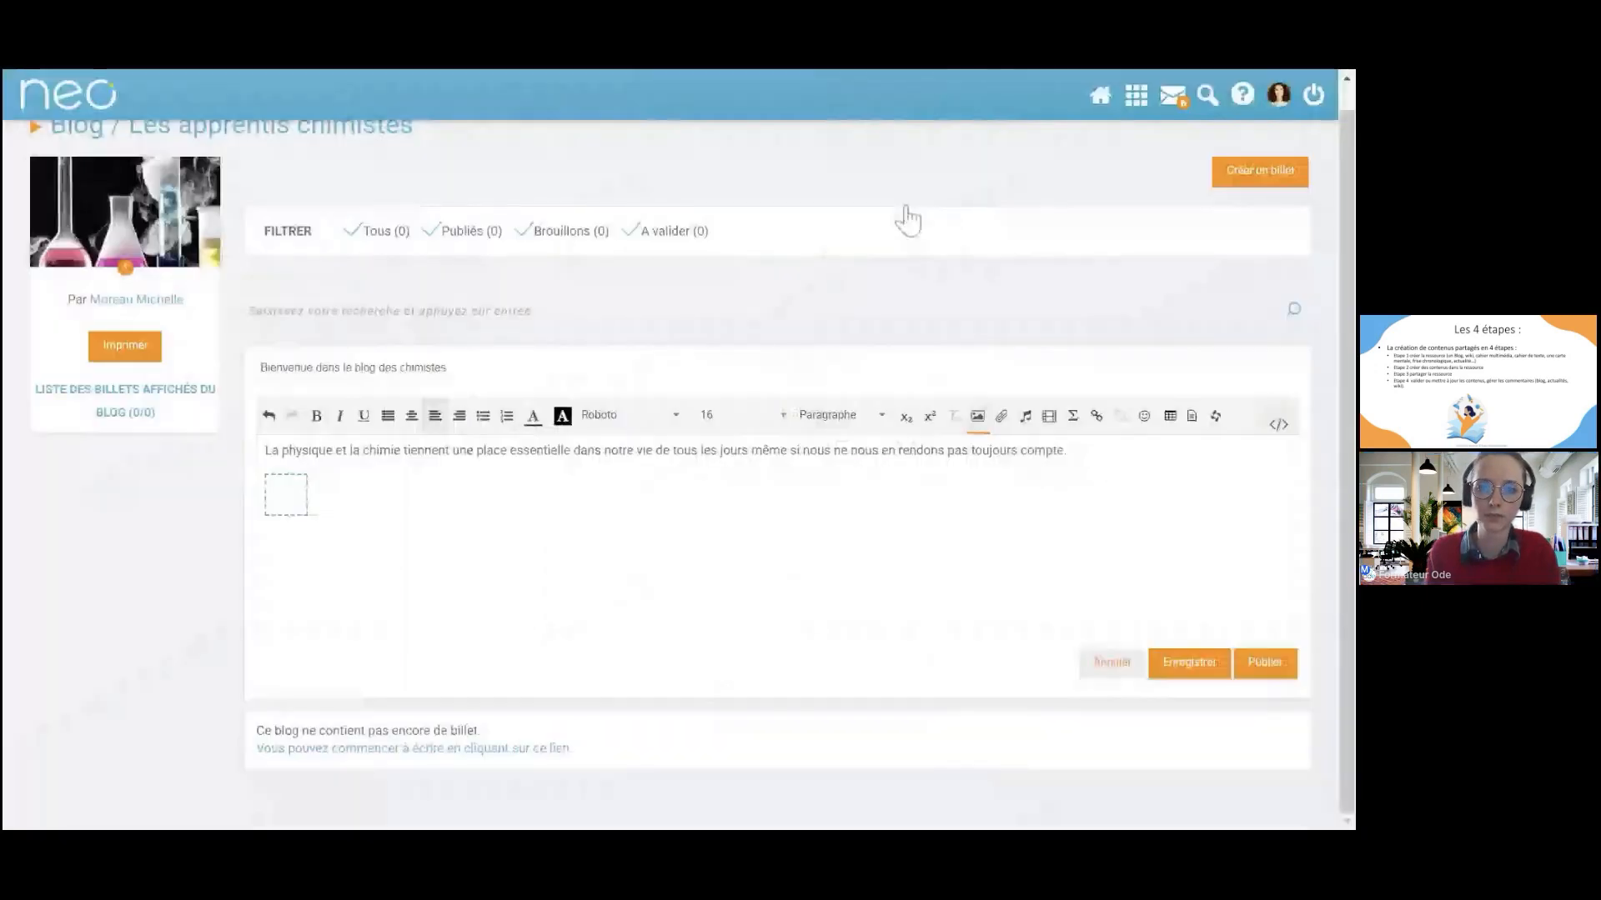
Step: Select the laurel-wreathed glassware image in the post and open it for retouching
scroll(777, 500, "down", 2)
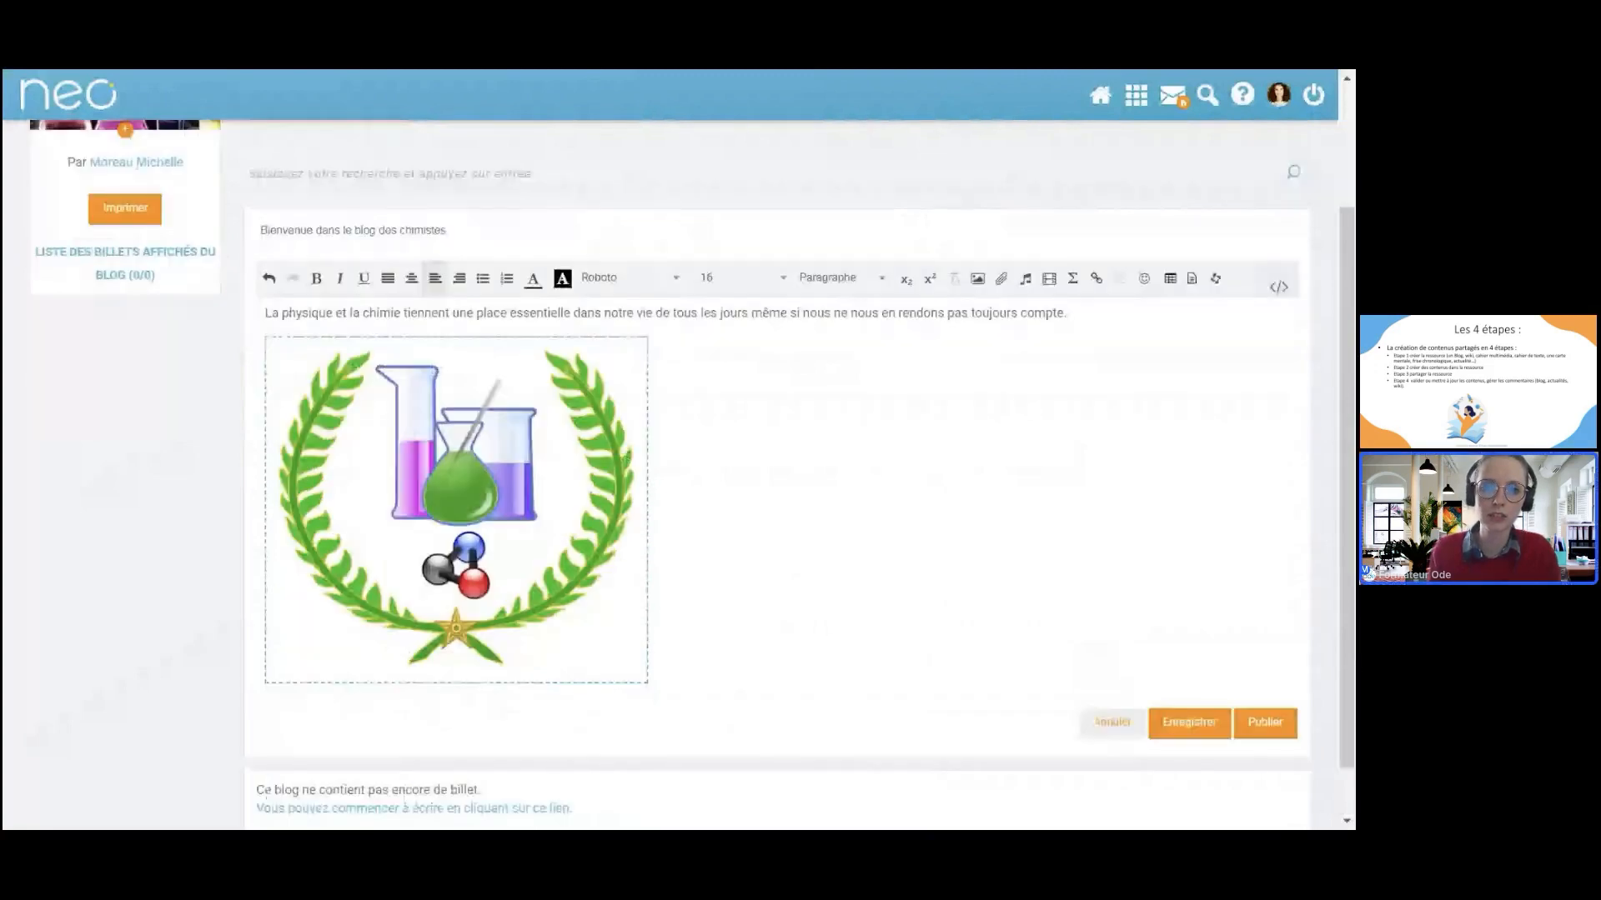
scroll(777, 500, "down", 1)
left_click(456, 450)
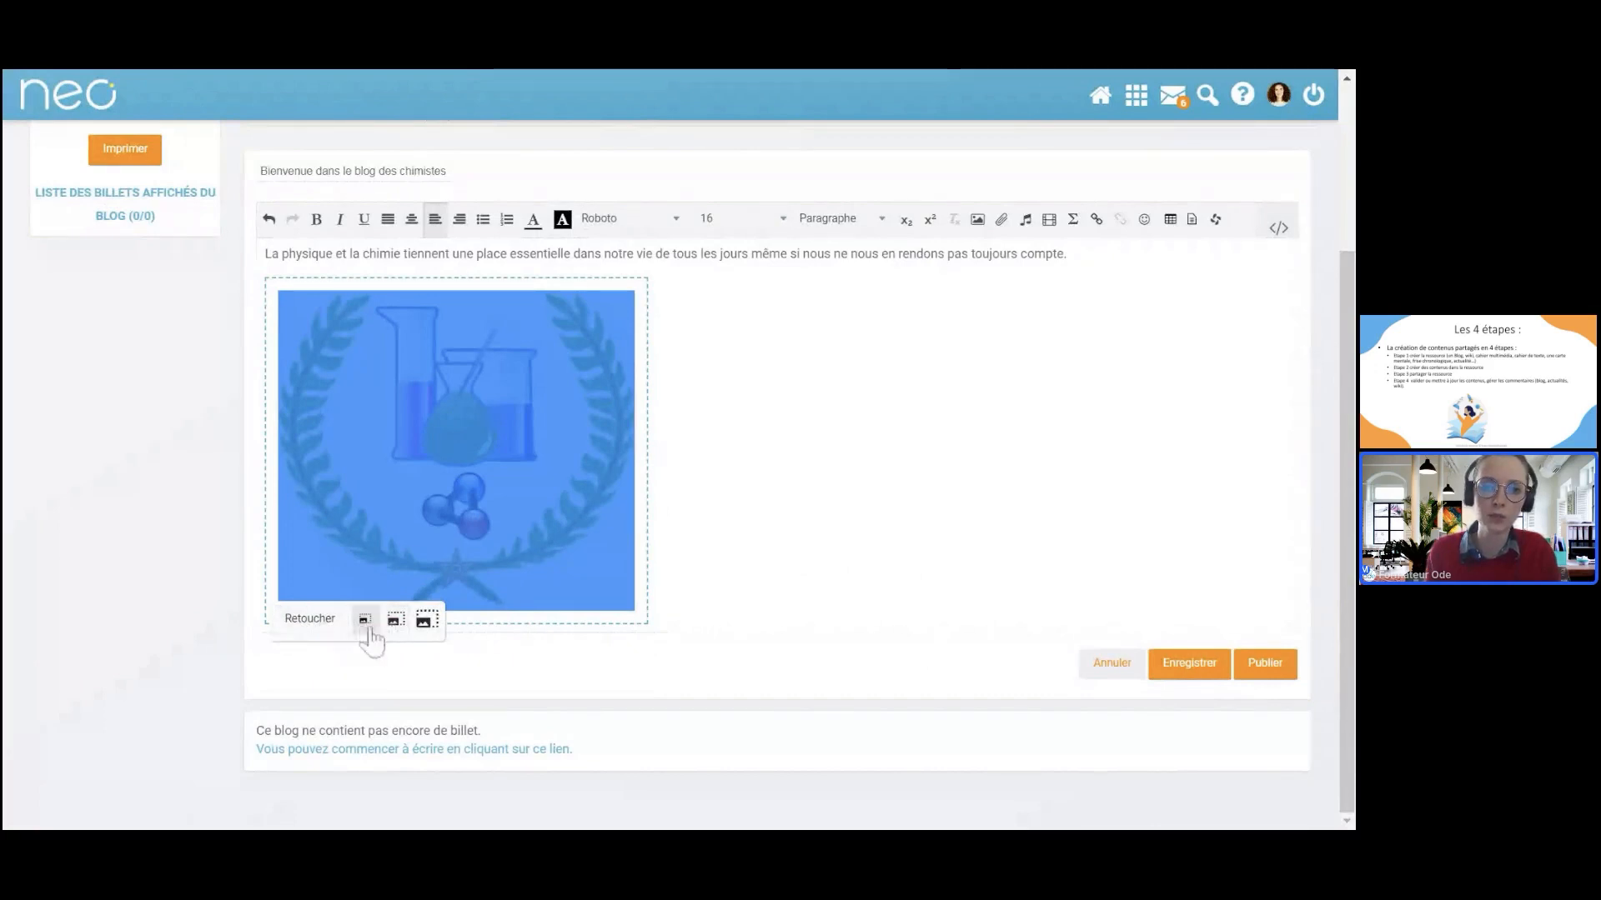
left_click(307, 625)
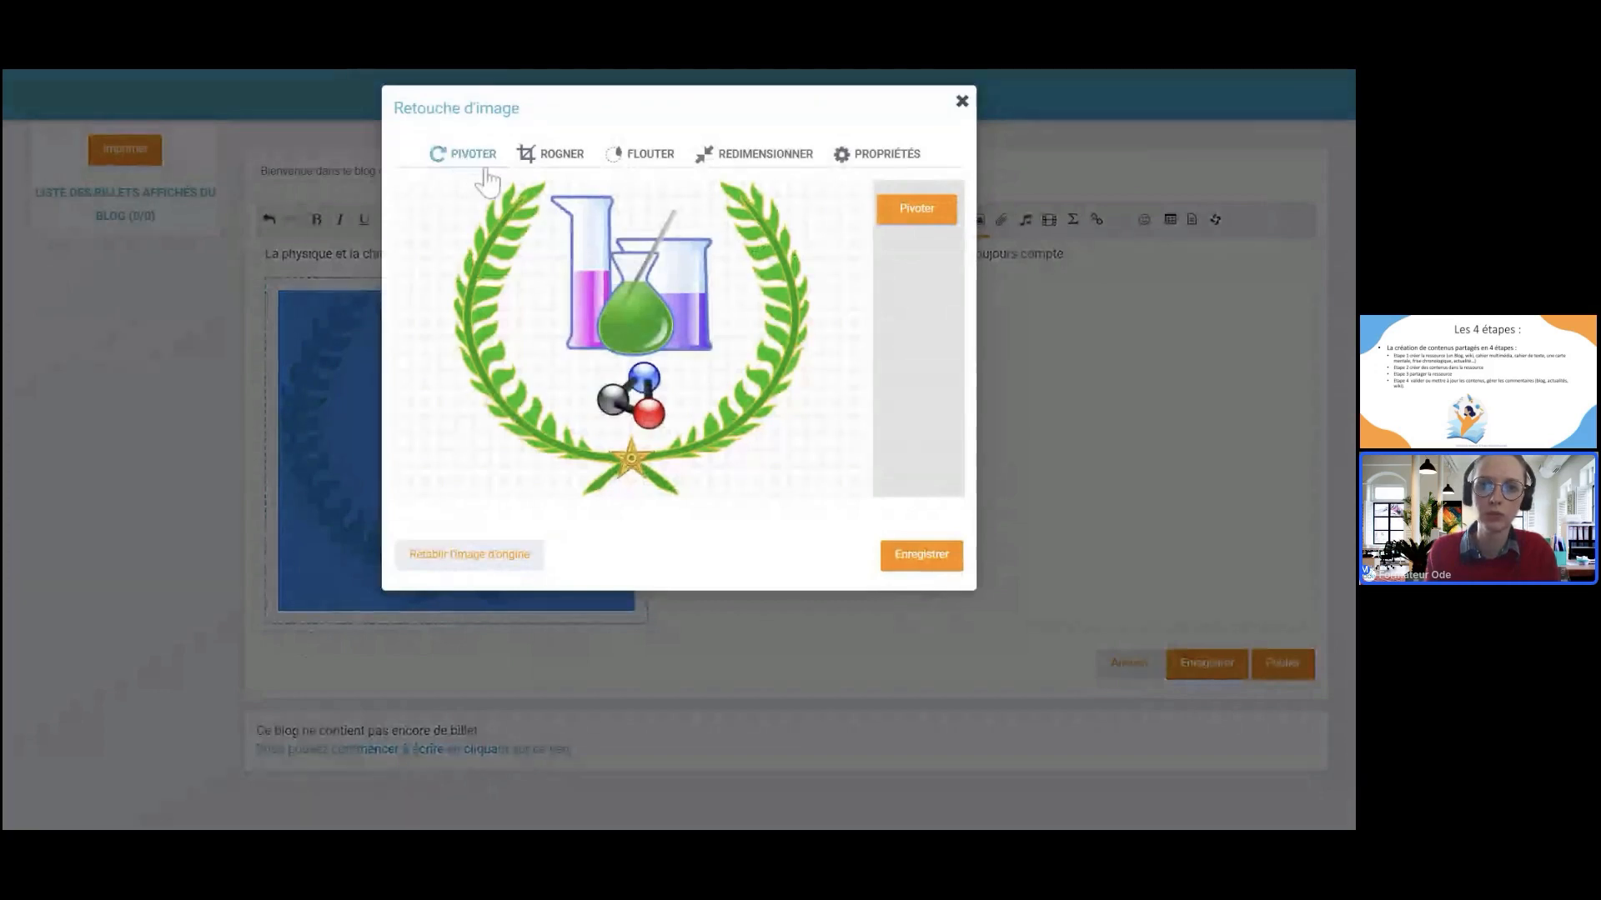
Step: Try blurring the molecule beneath the glassware in the image, and discard the blur
left_click(542, 160)
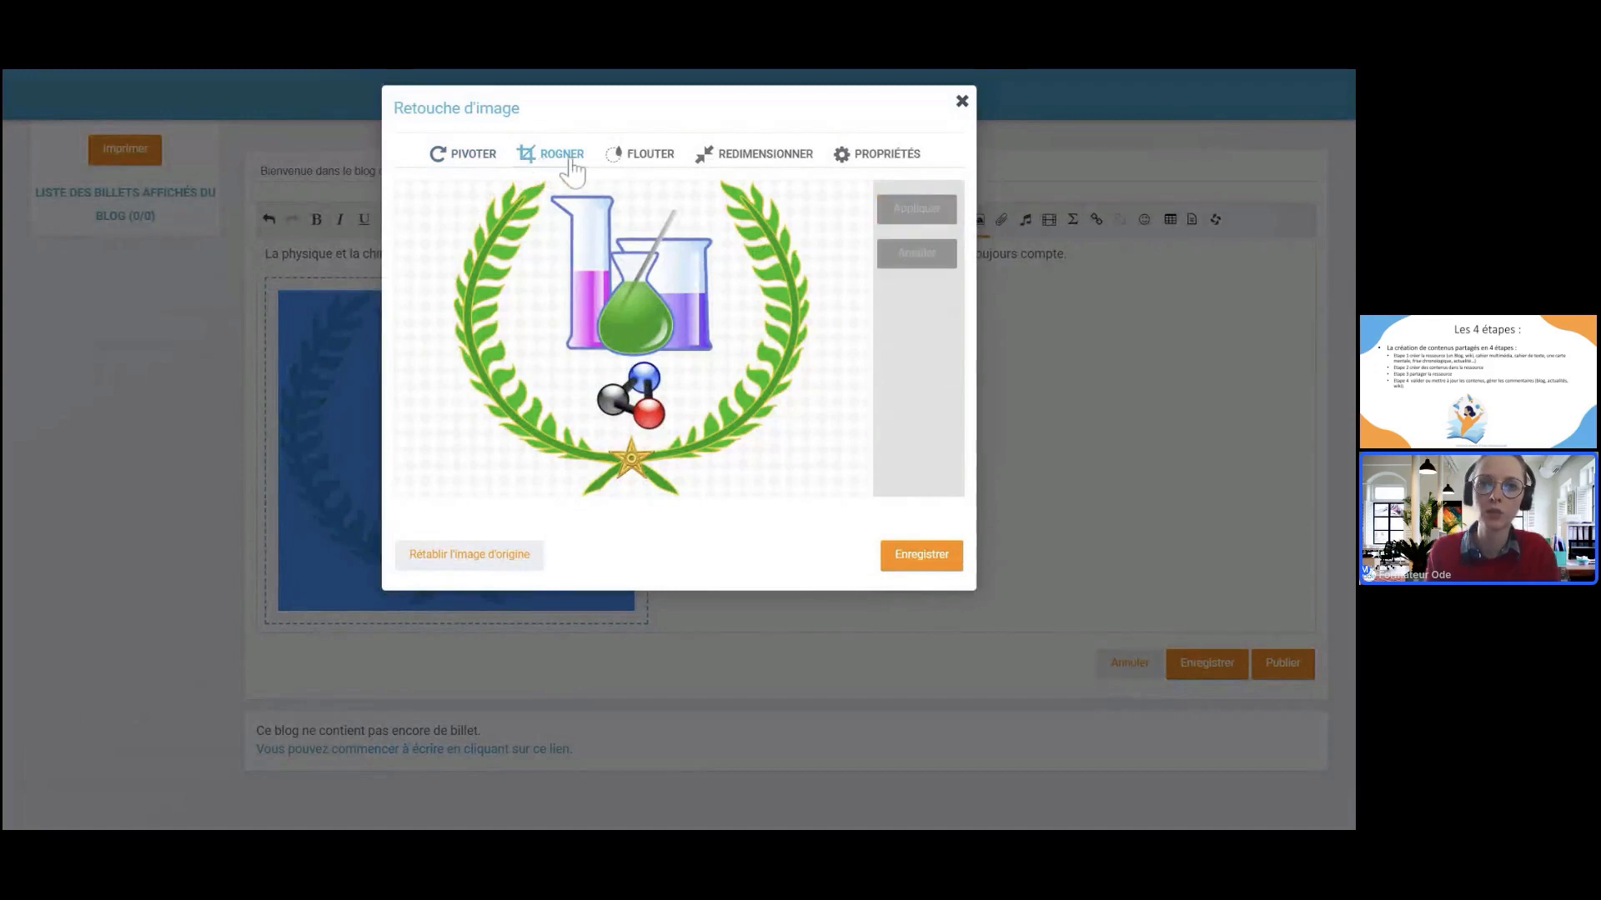
left_click(643, 171)
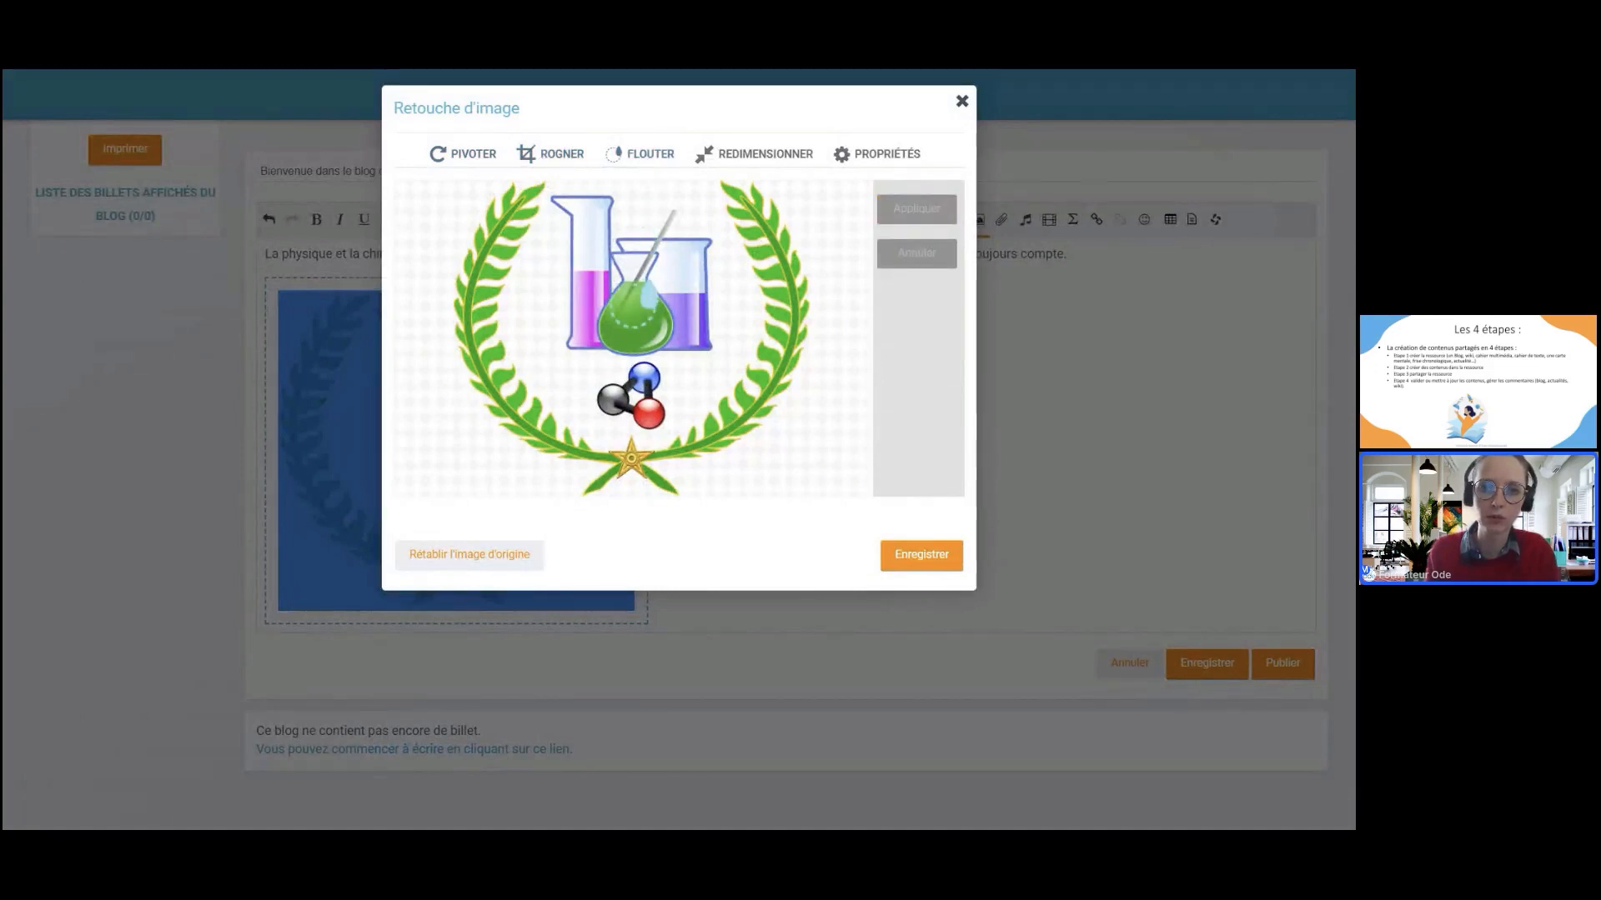
mouse_move(651, 405)
left_mouse_down()
mouse_move(625, 400)
mouse_move(655, 380)
left_mouse_up()
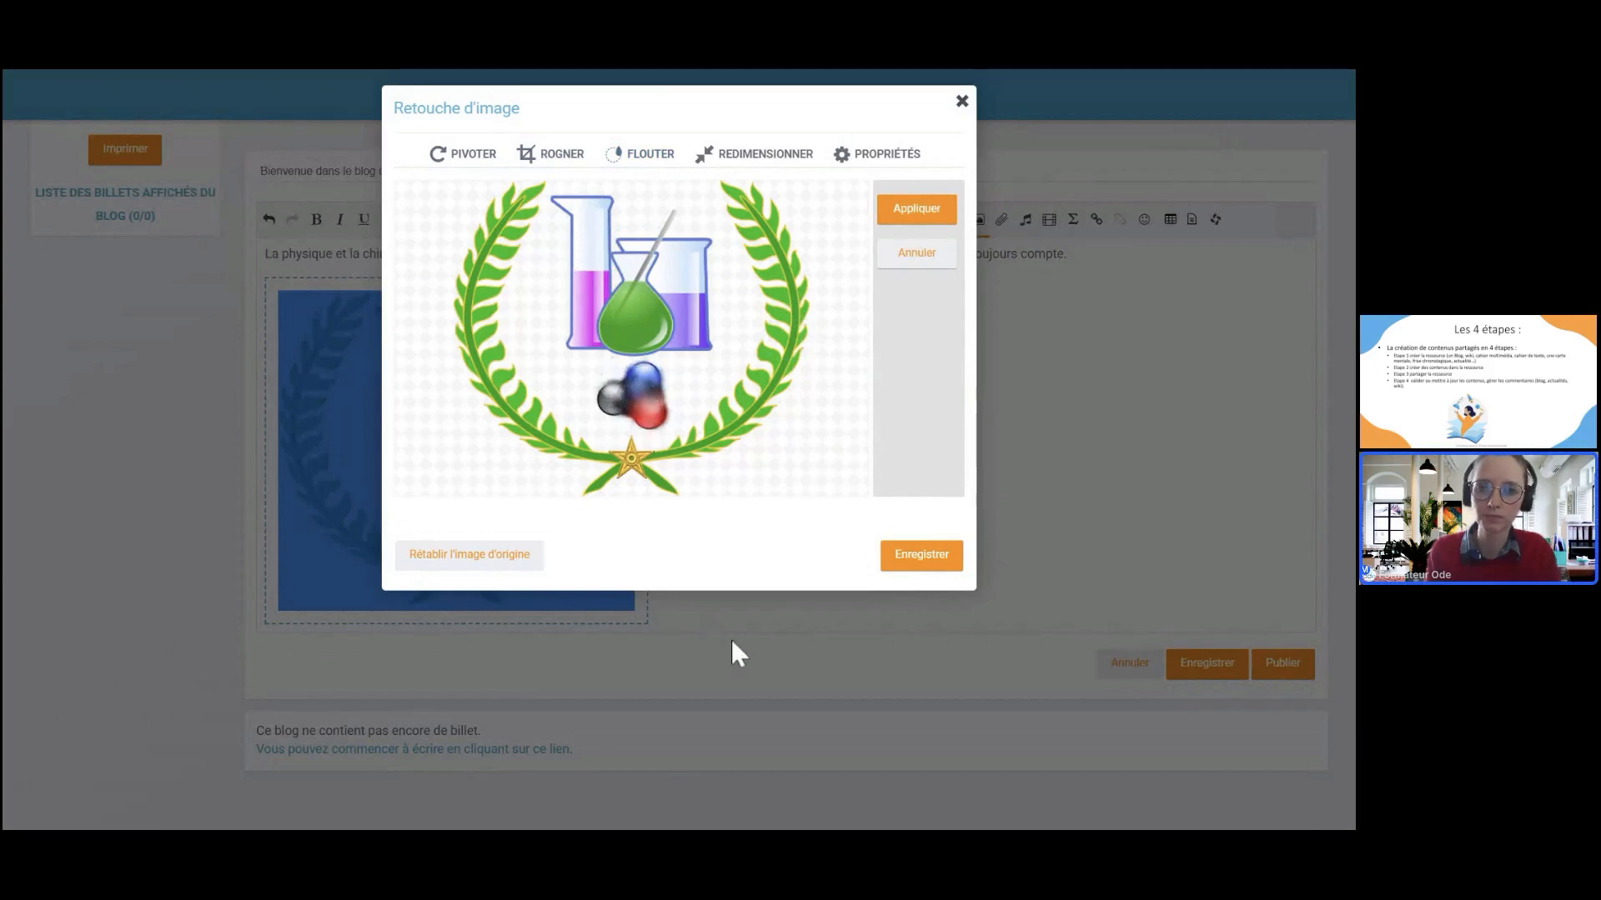
left_click(896, 257)
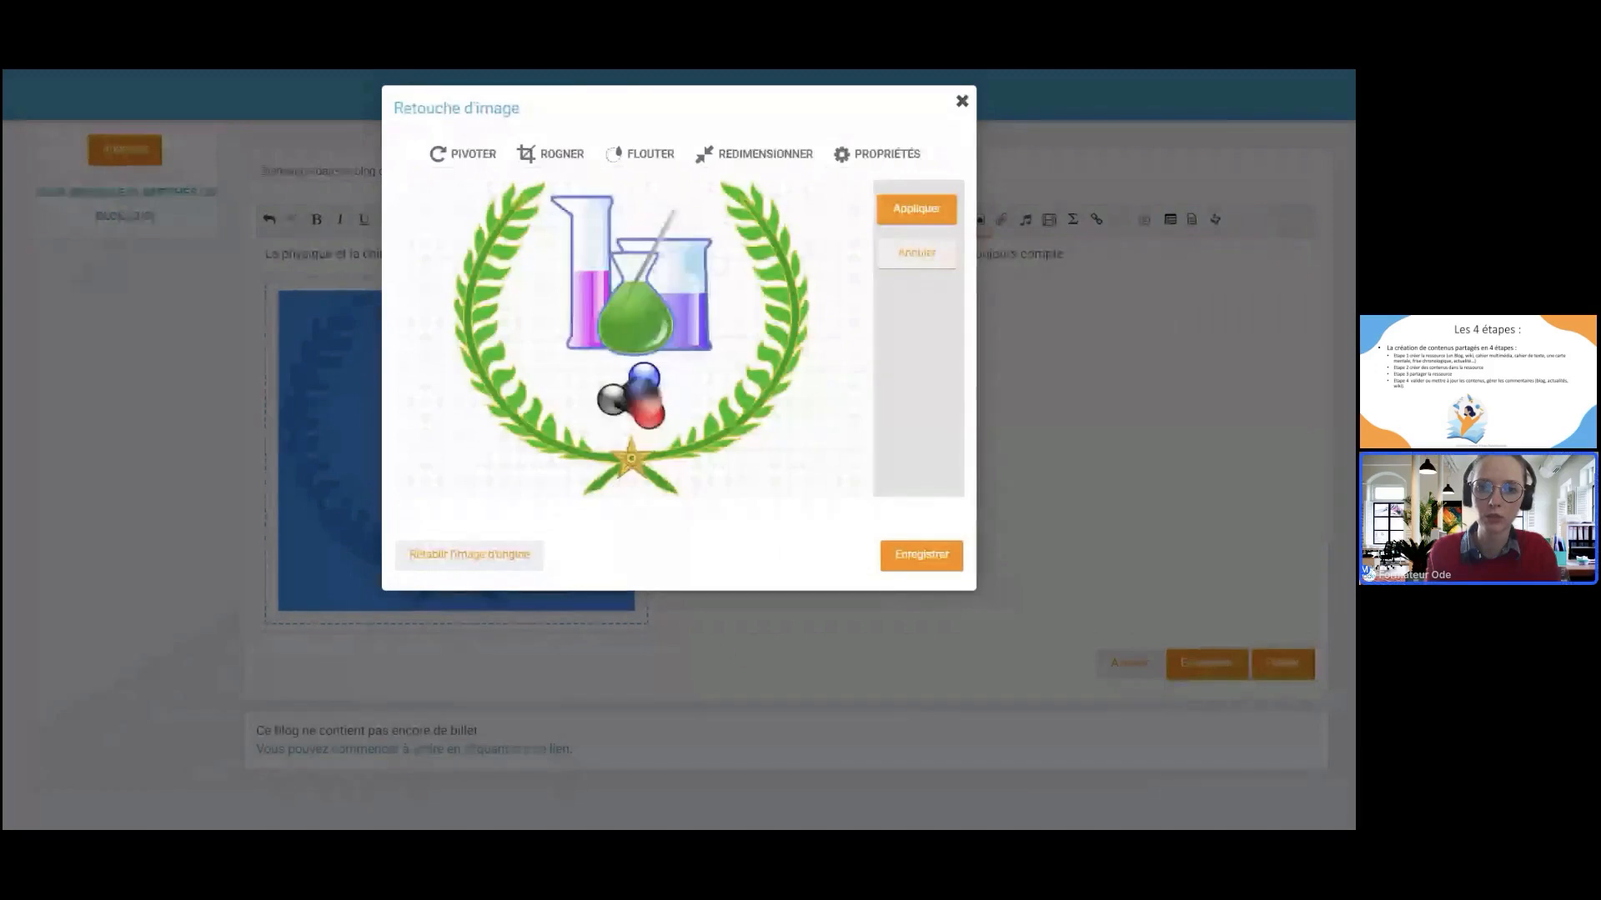
left_click(909, 265)
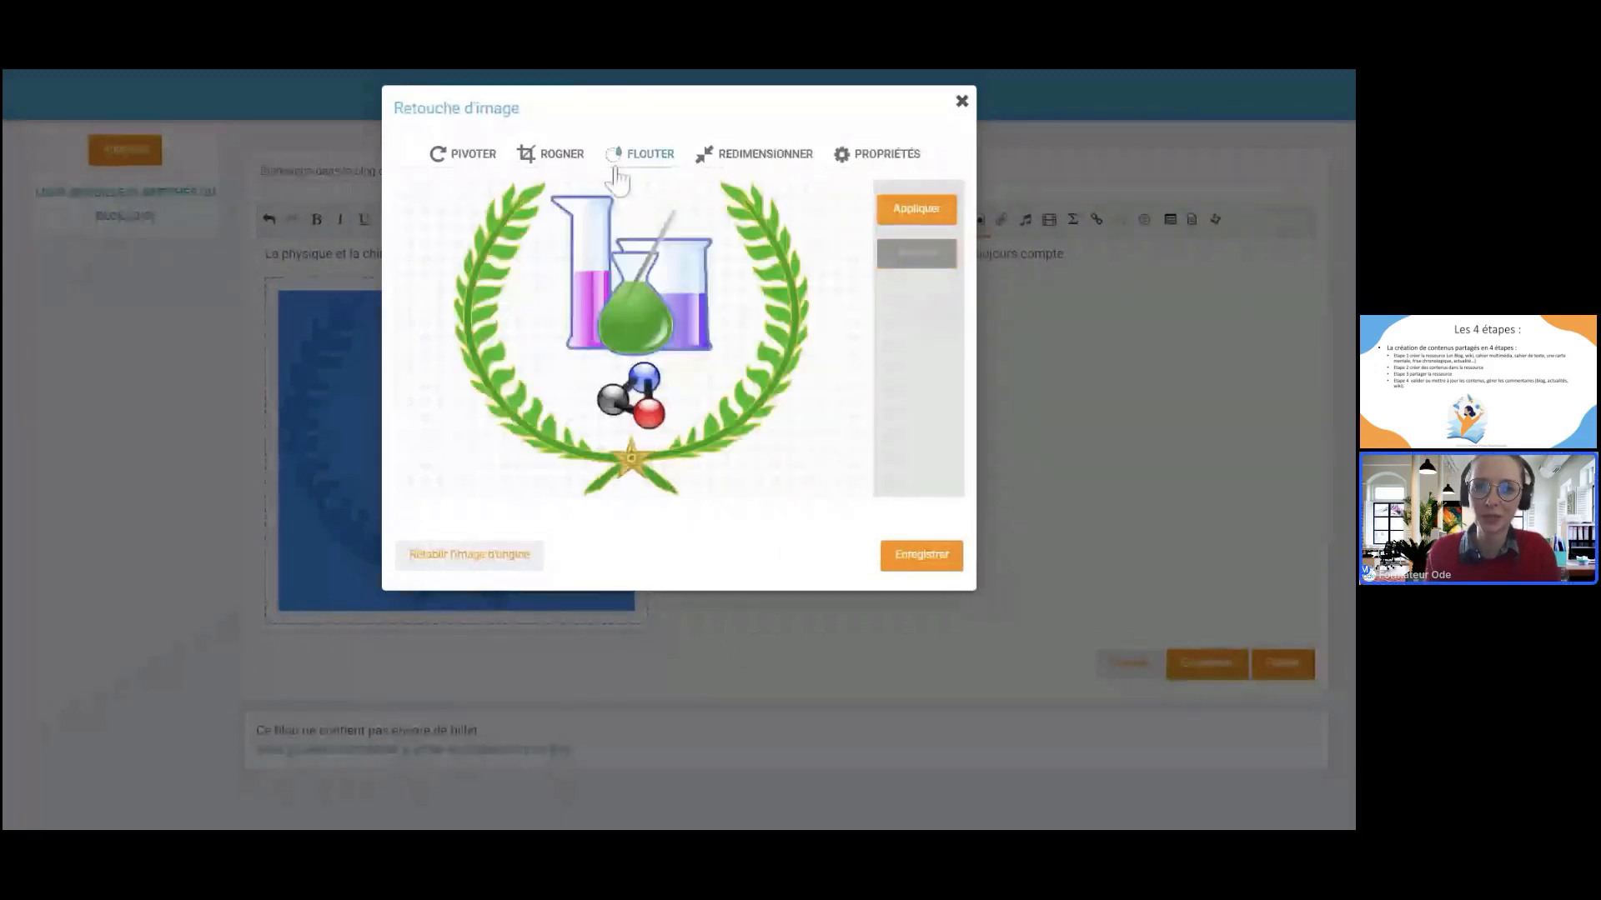
Step: Bring up the image's resizing options and save the image from the retouching dialog
left_click(758, 168)
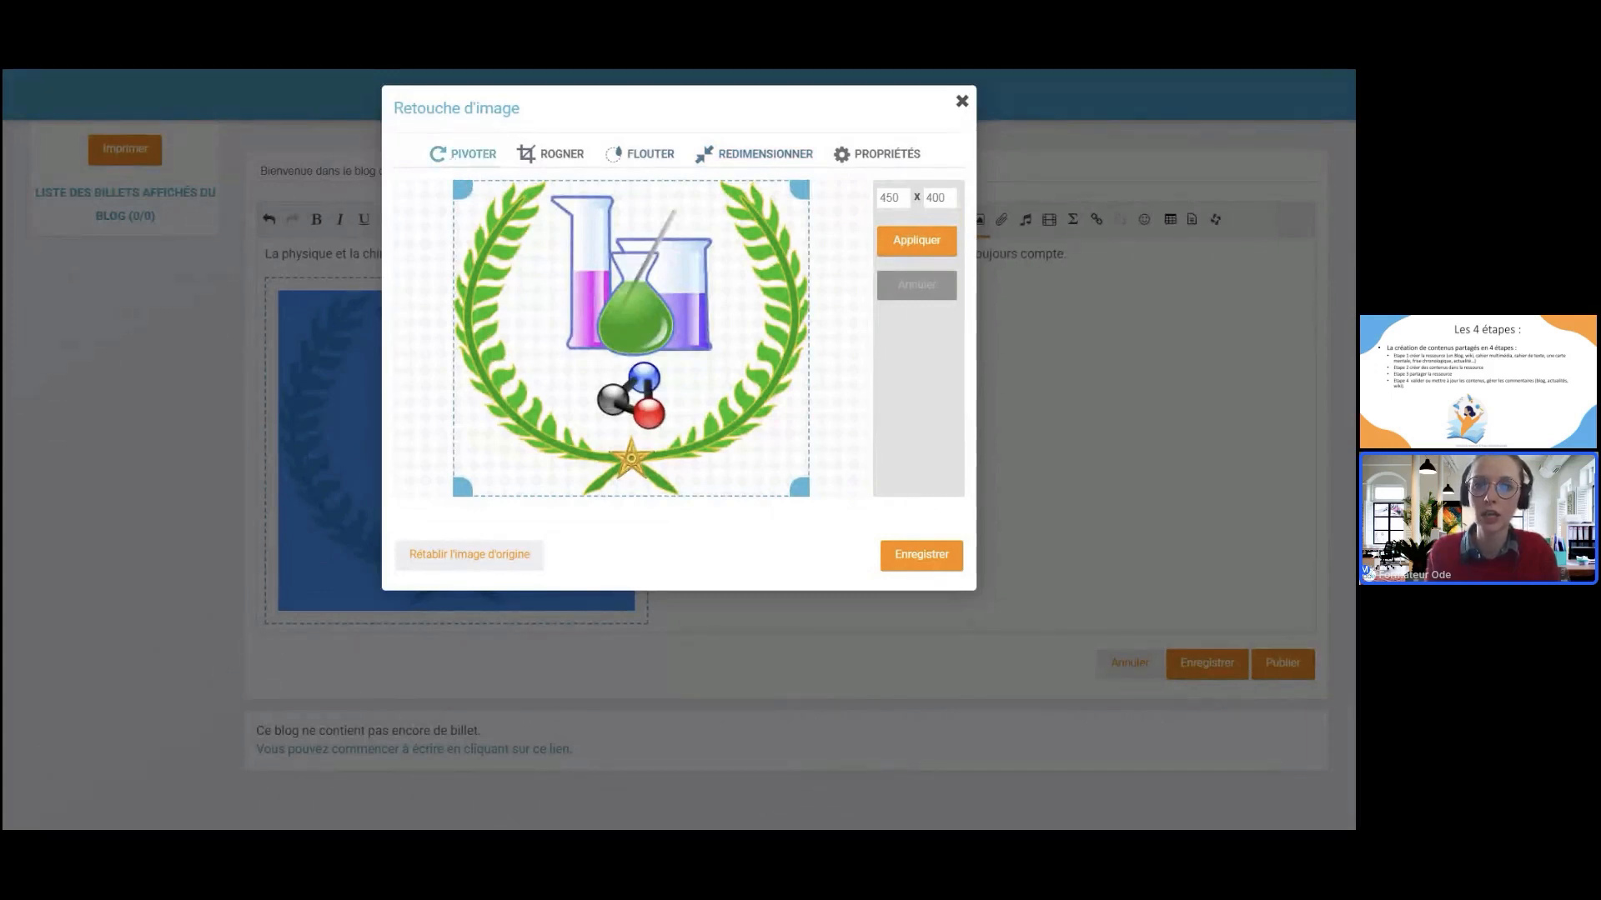
left_click(926, 555)
left_click(925, 556)
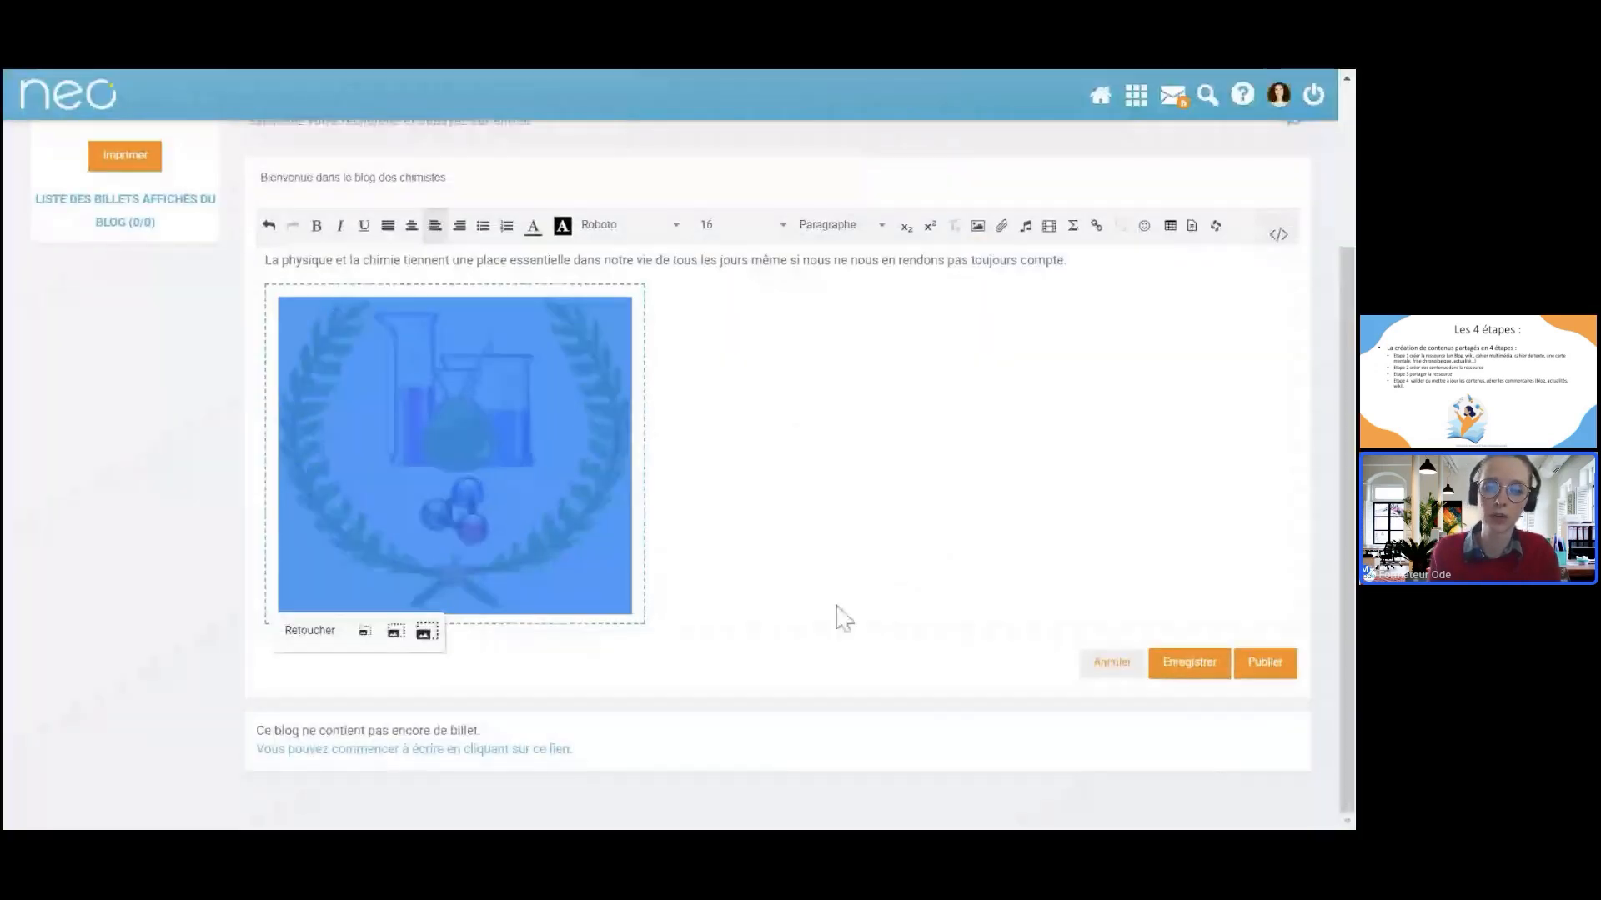
Step: Insert the "Capture 22/0…" sound recording from the document space on a new line below the image
left_click(836, 606)
key("Return")
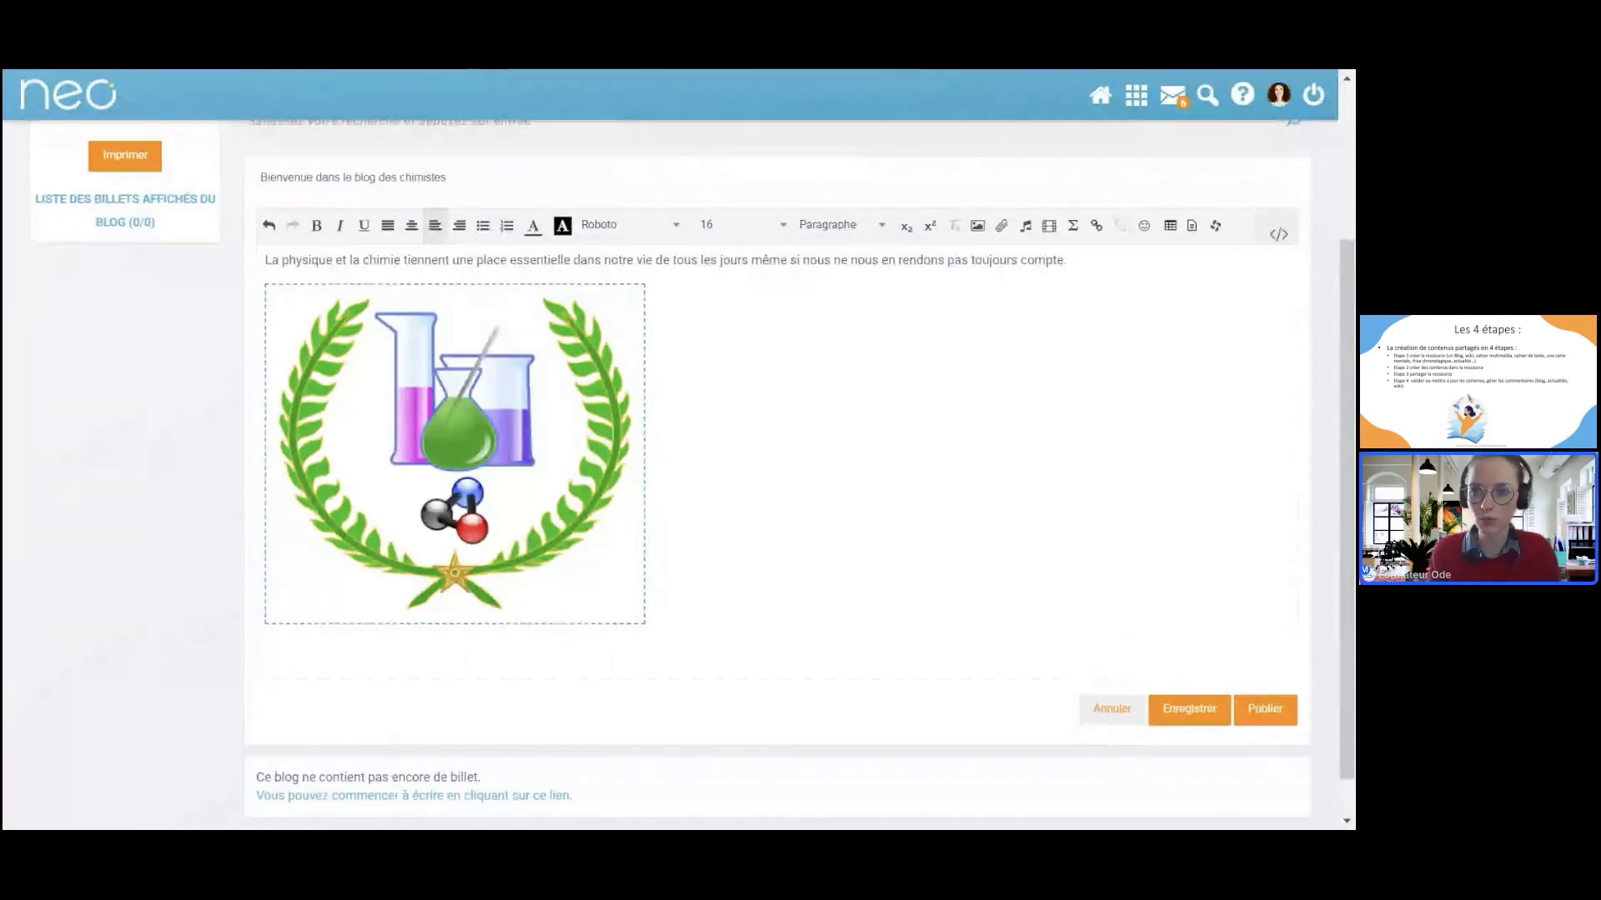
left_click(1026, 232)
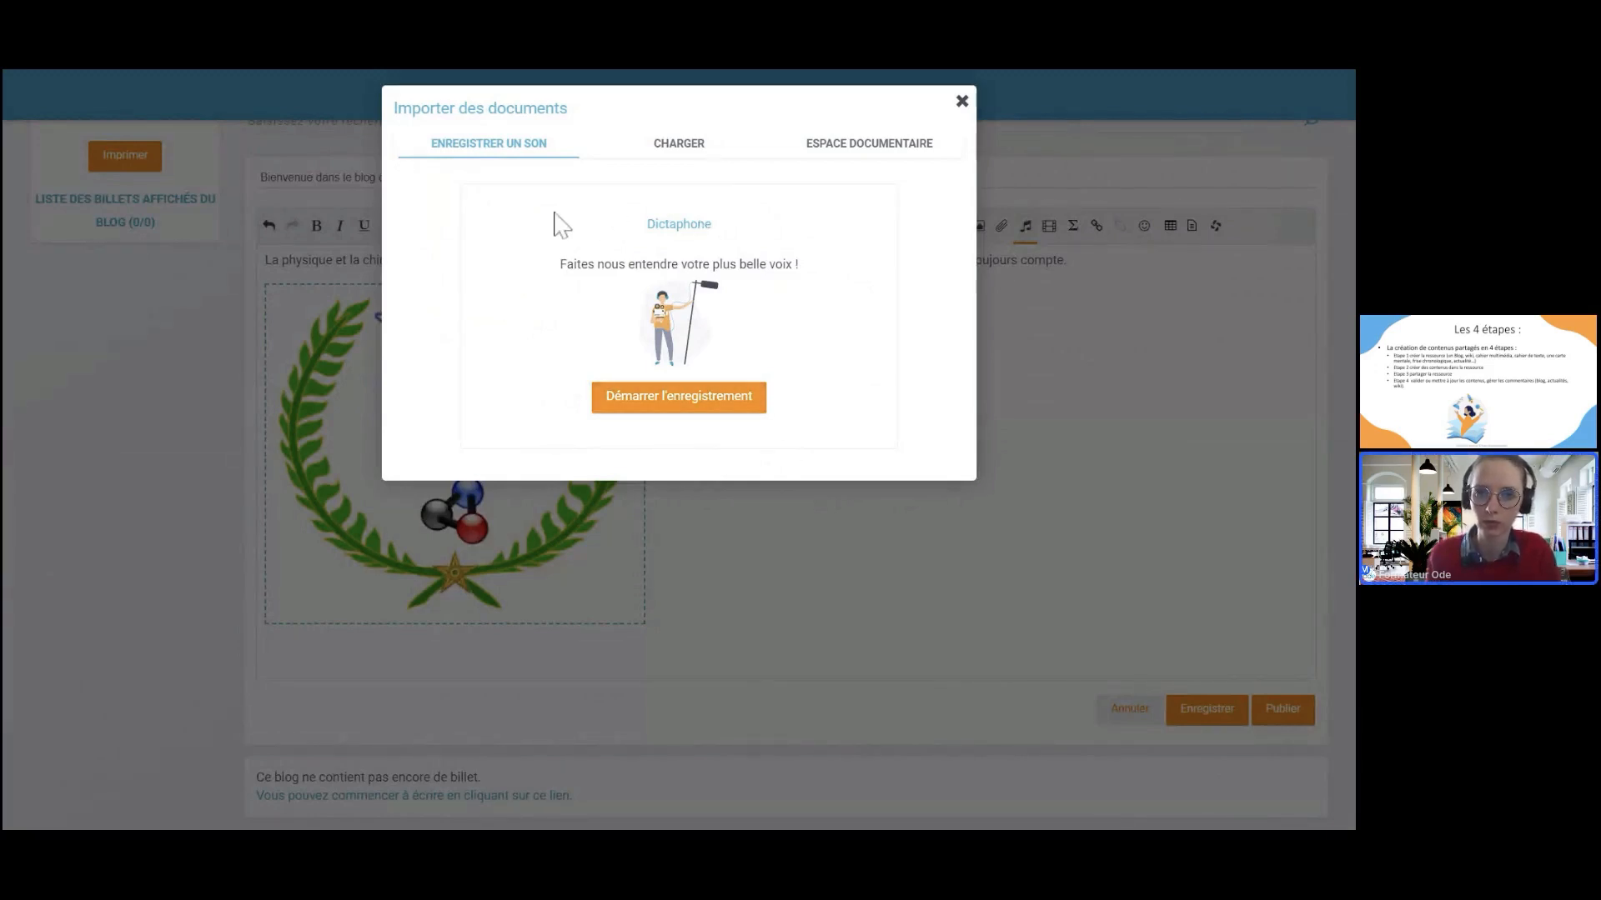
left_click(640, 148)
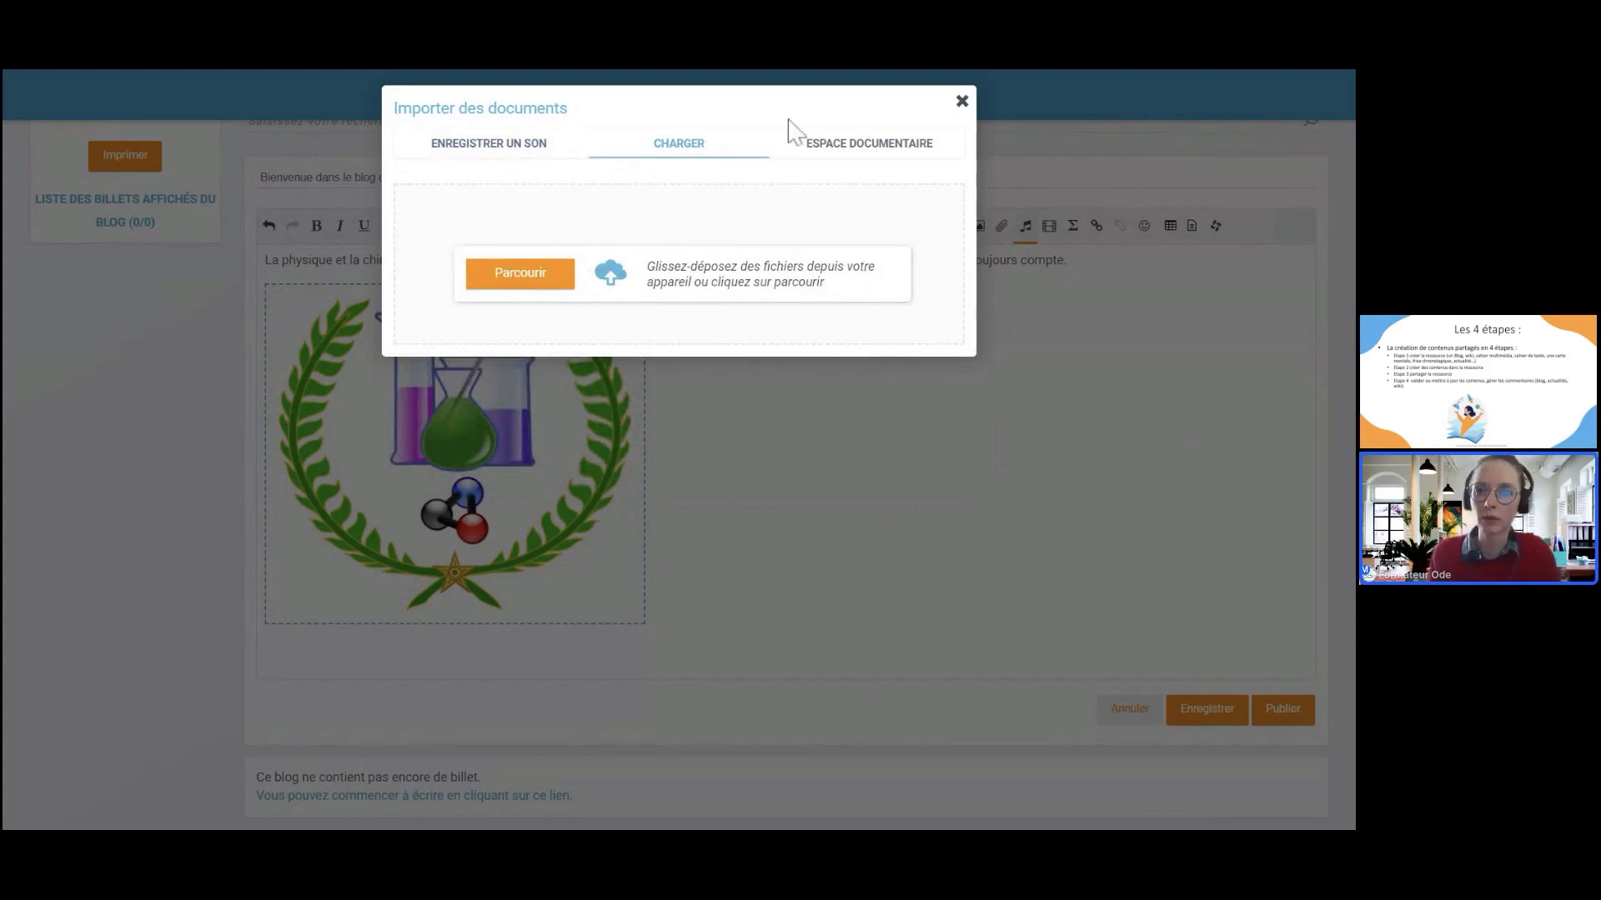
left_click(852, 150)
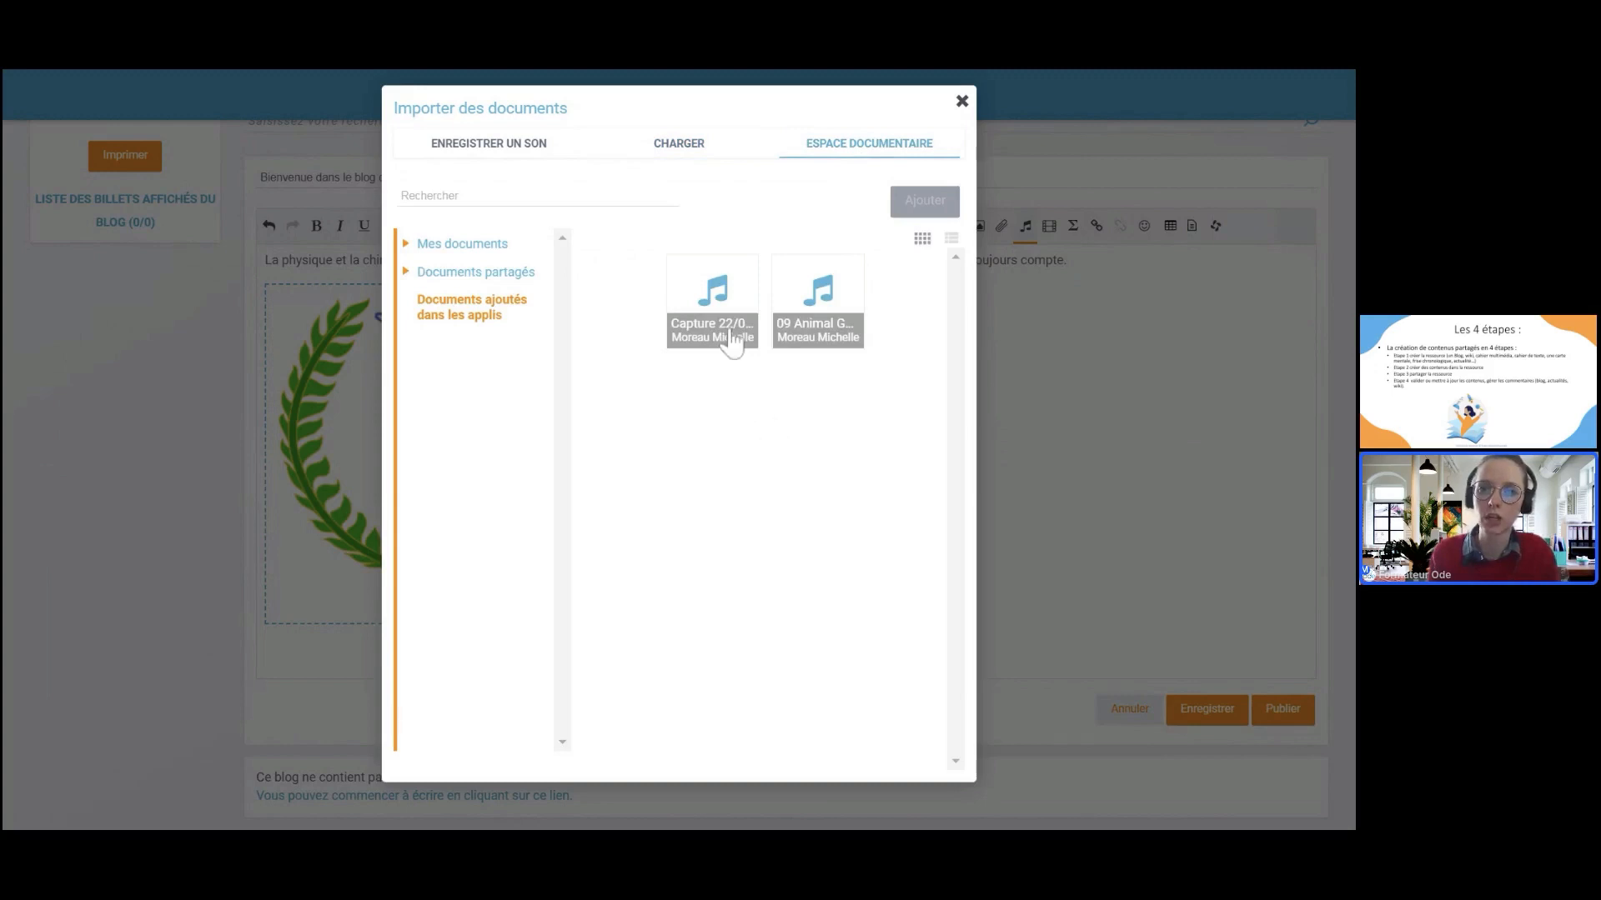
left_click(694, 293)
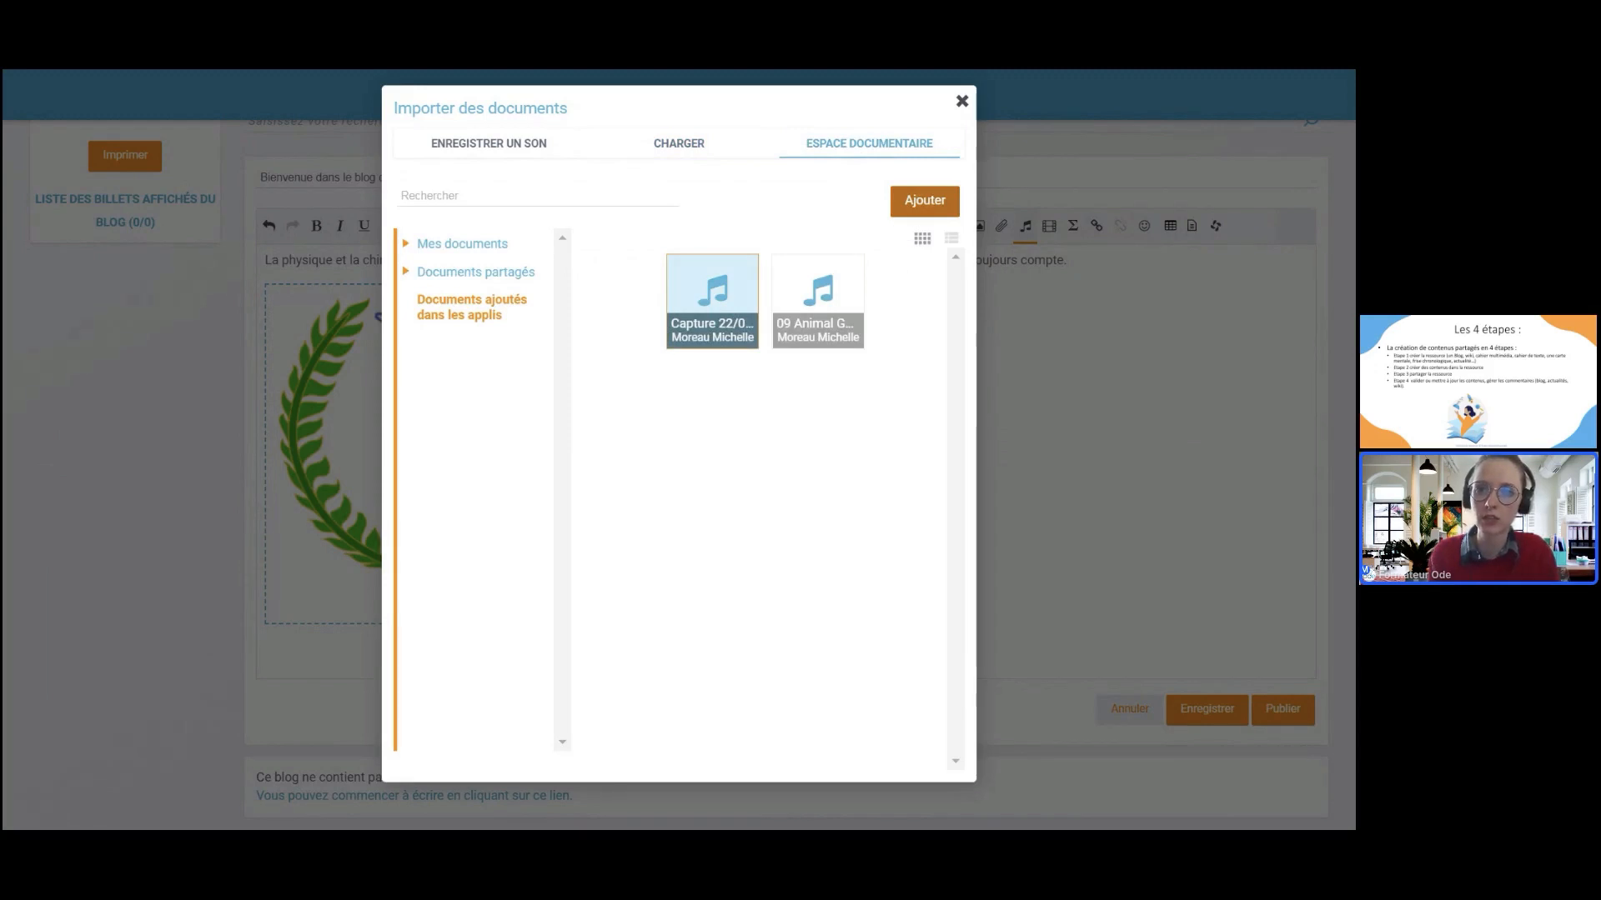
left_click(920, 210)
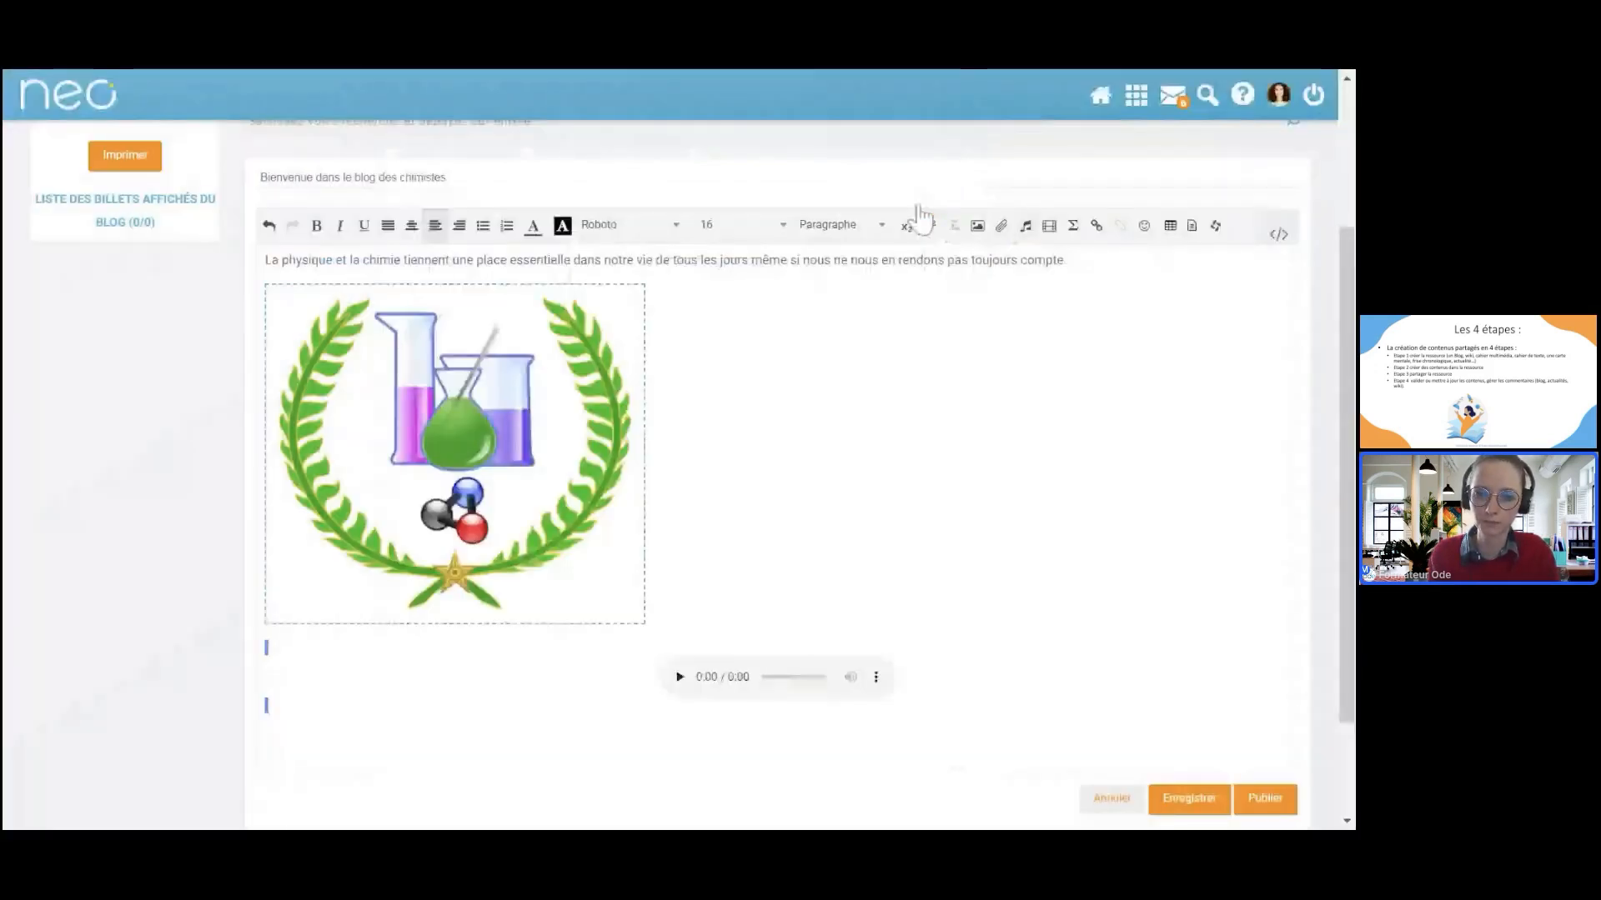
Step: Start adding multimedia content below the audio player, and copy the address of the YouTube video "Expériences de Chimie amusante"
scroll(911, 536, "down", 2)
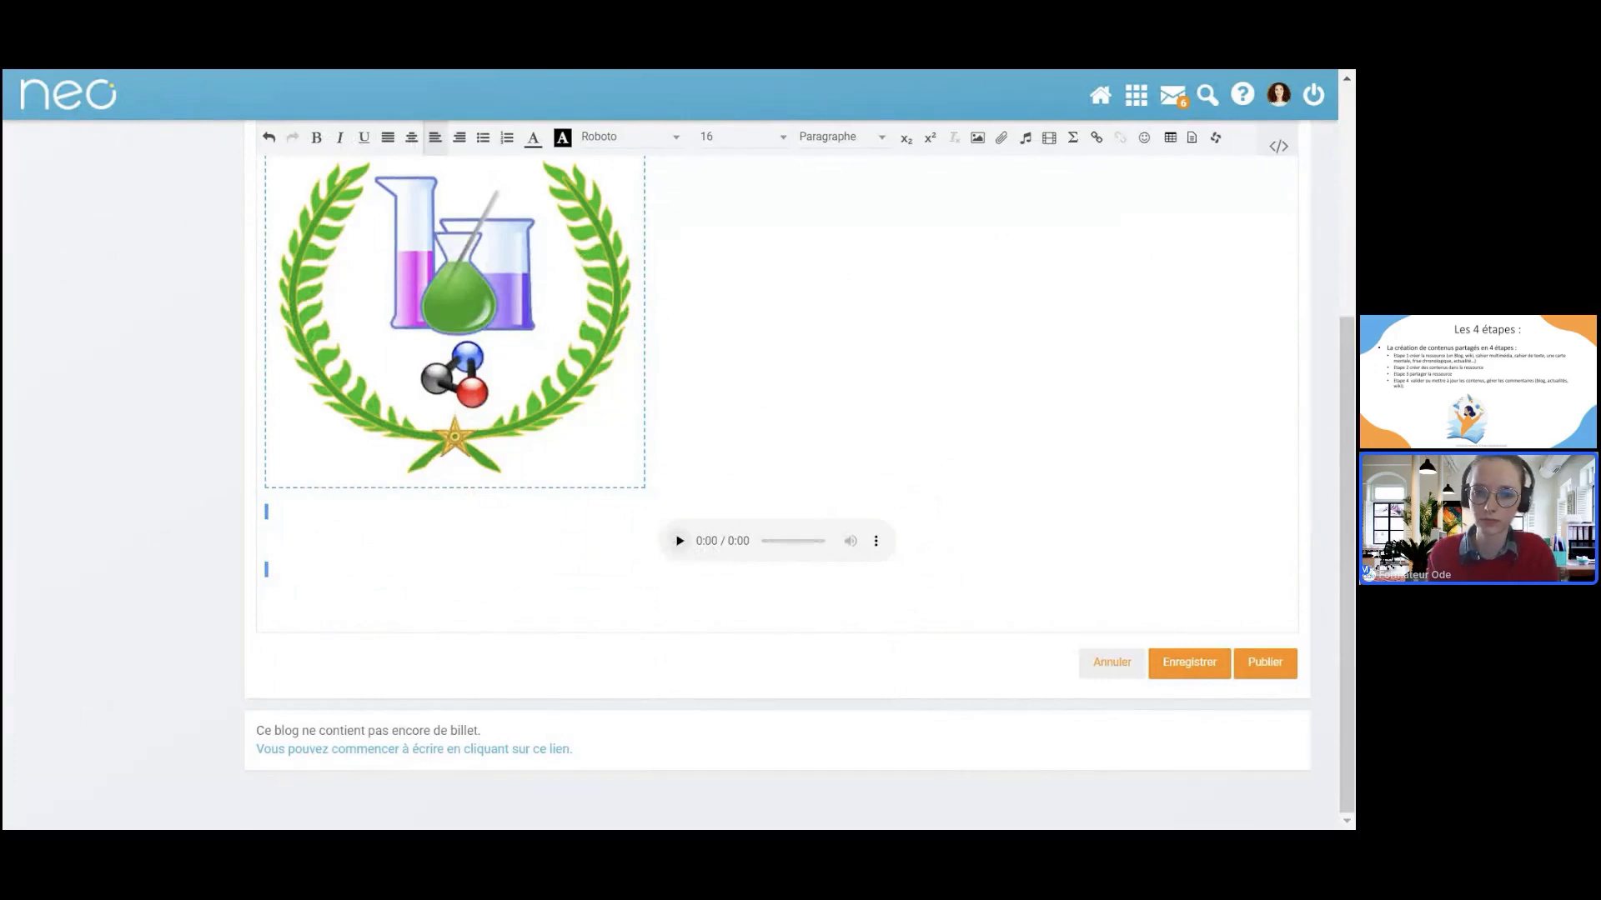
left_click(289, 622)
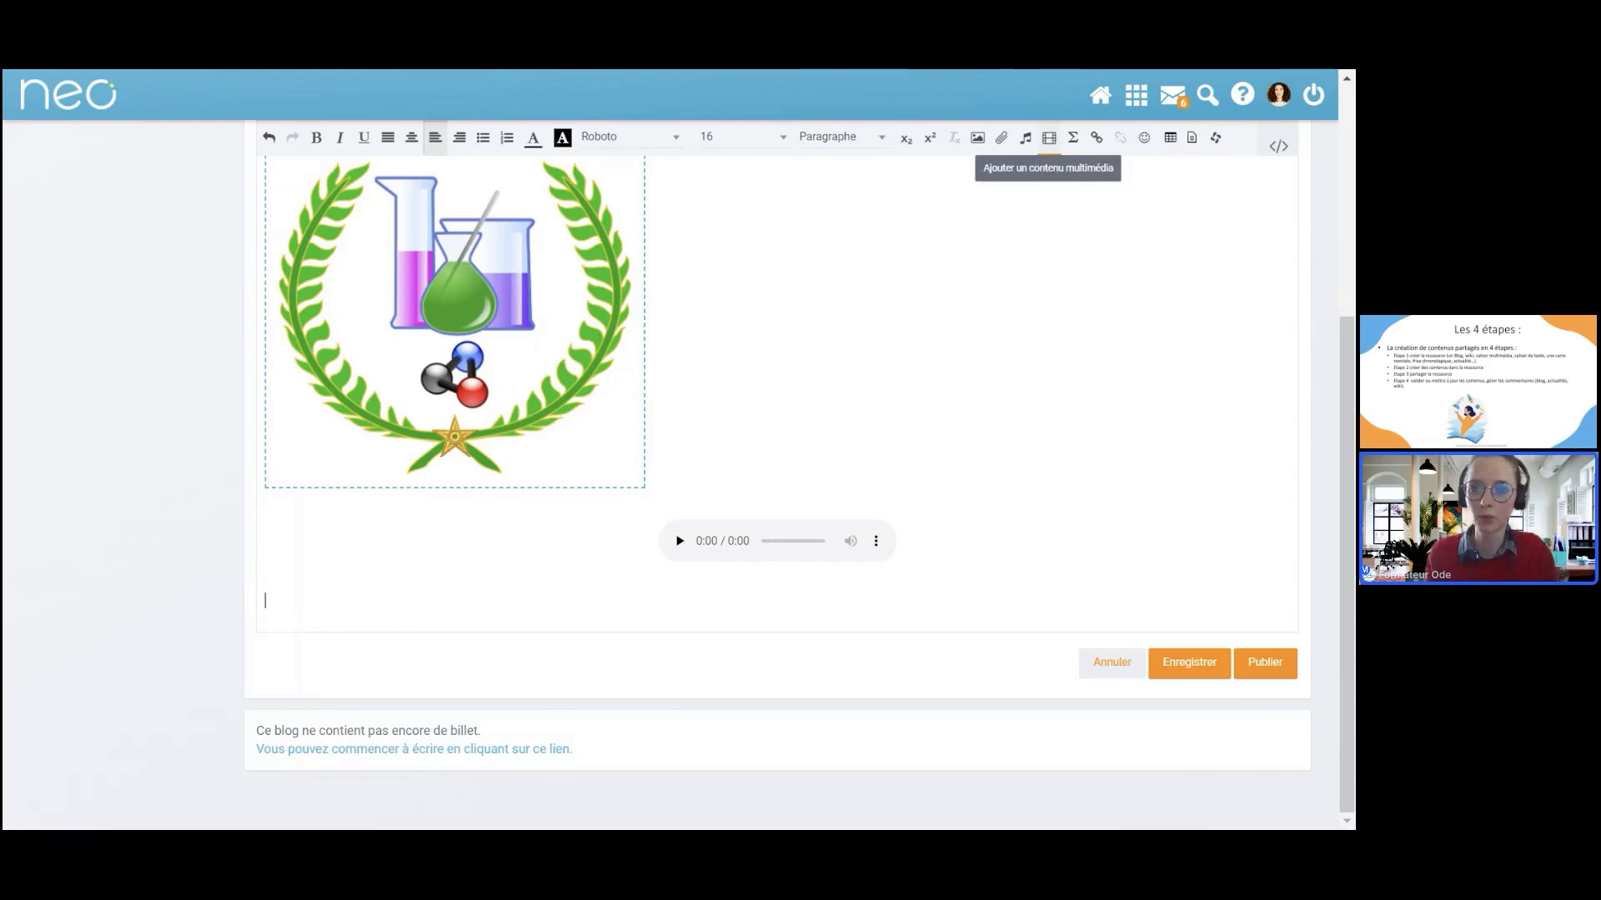
left_click(1050, 146)
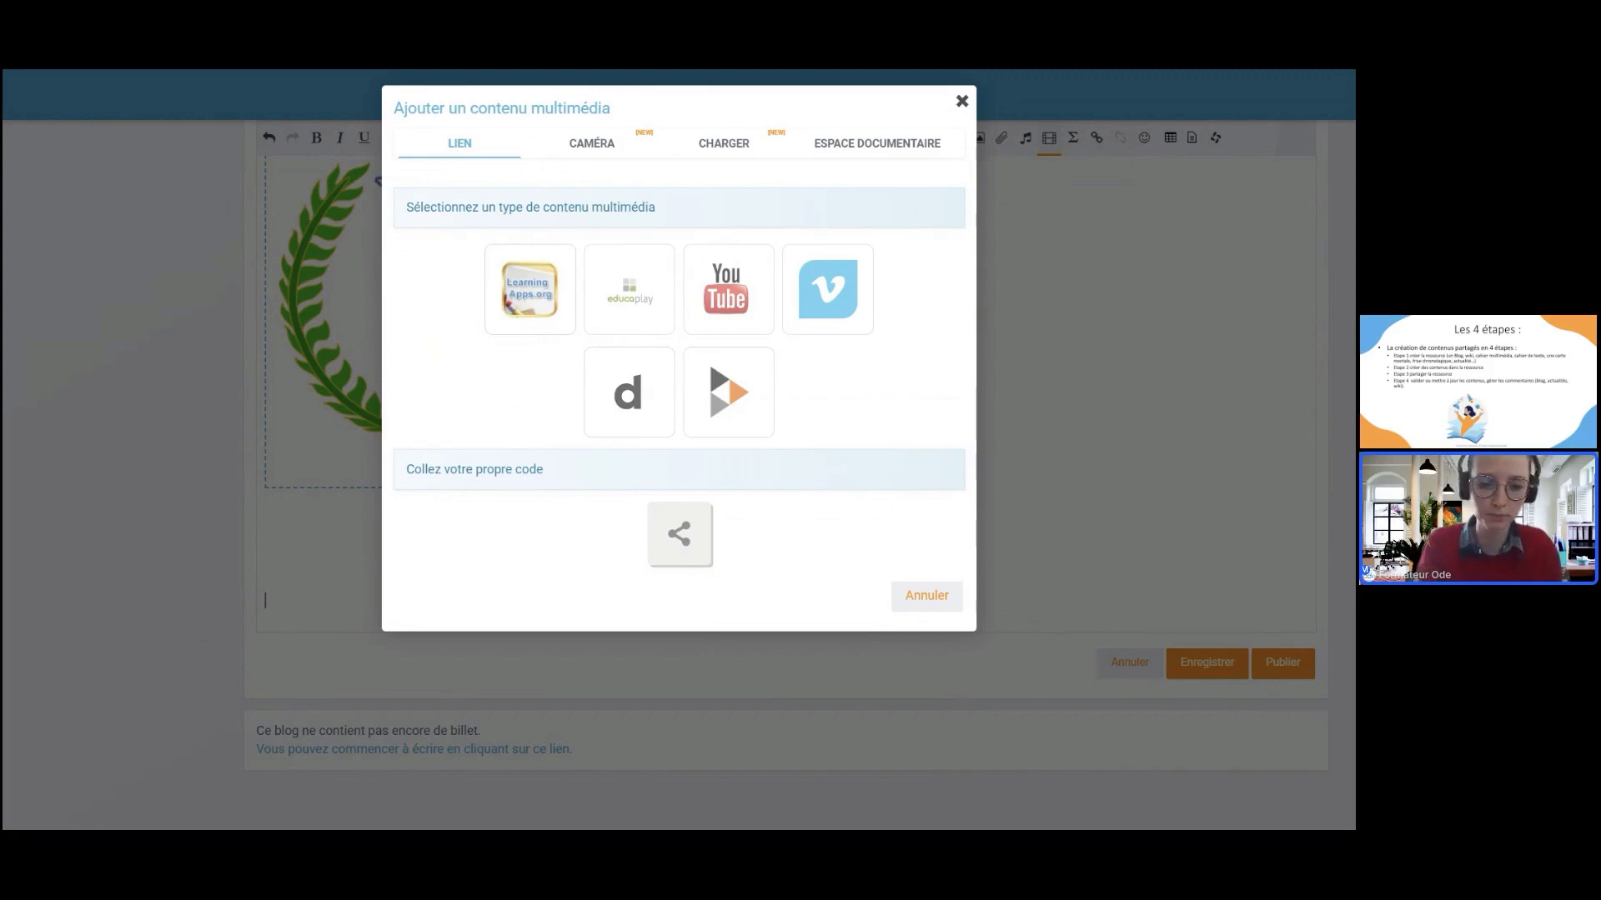
key("F11")
left_click(185, 106)
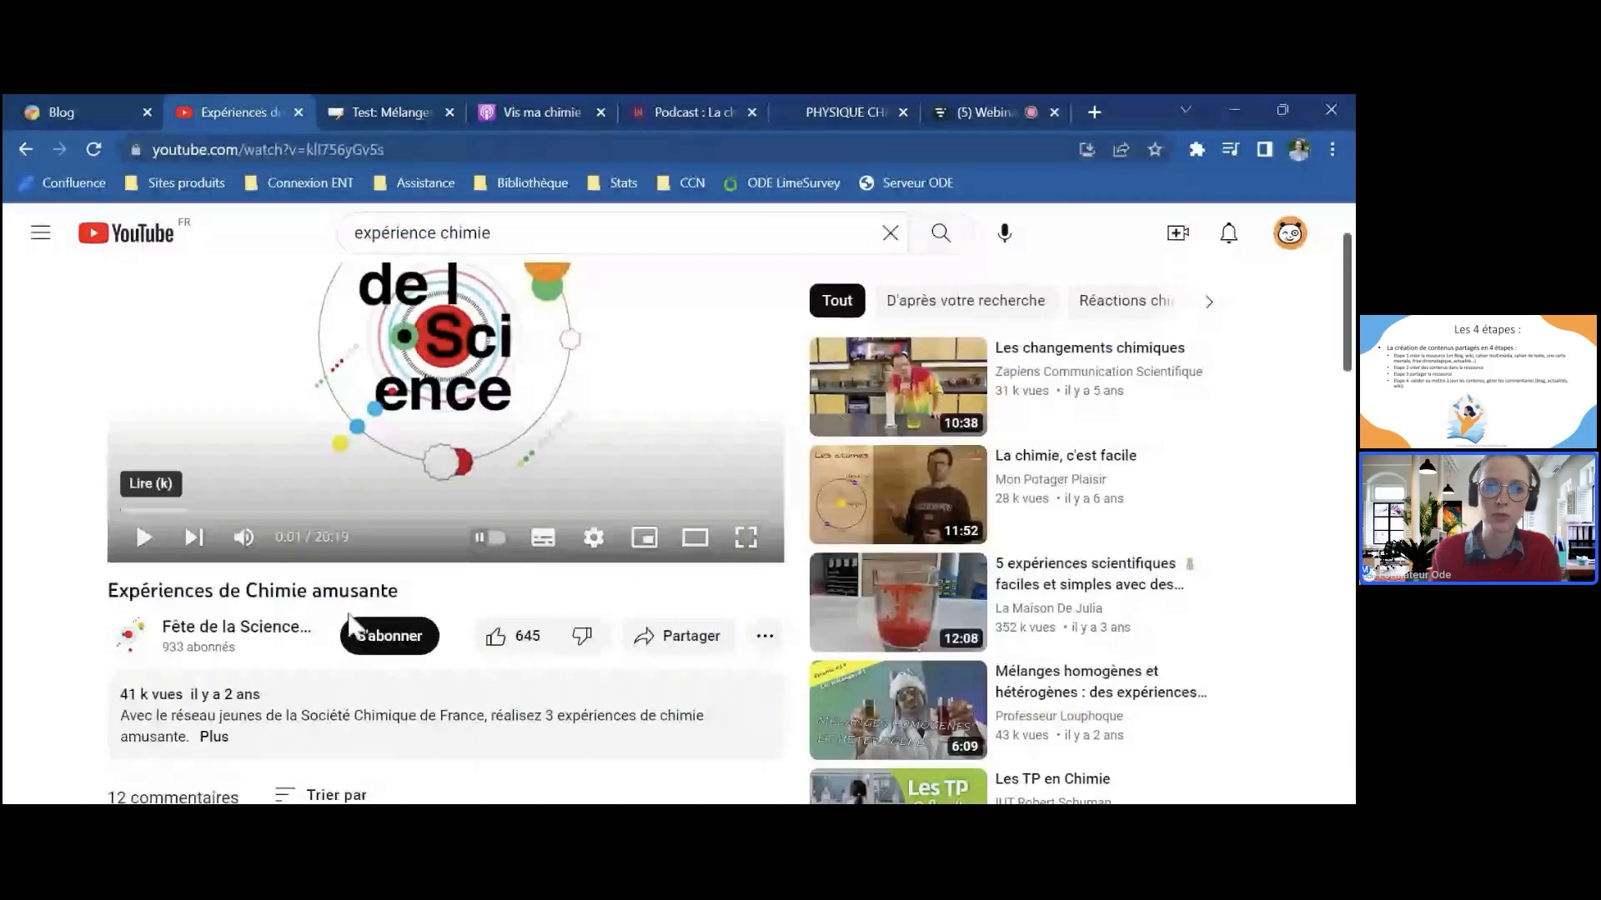
scroll(321, 642, "up", 2)
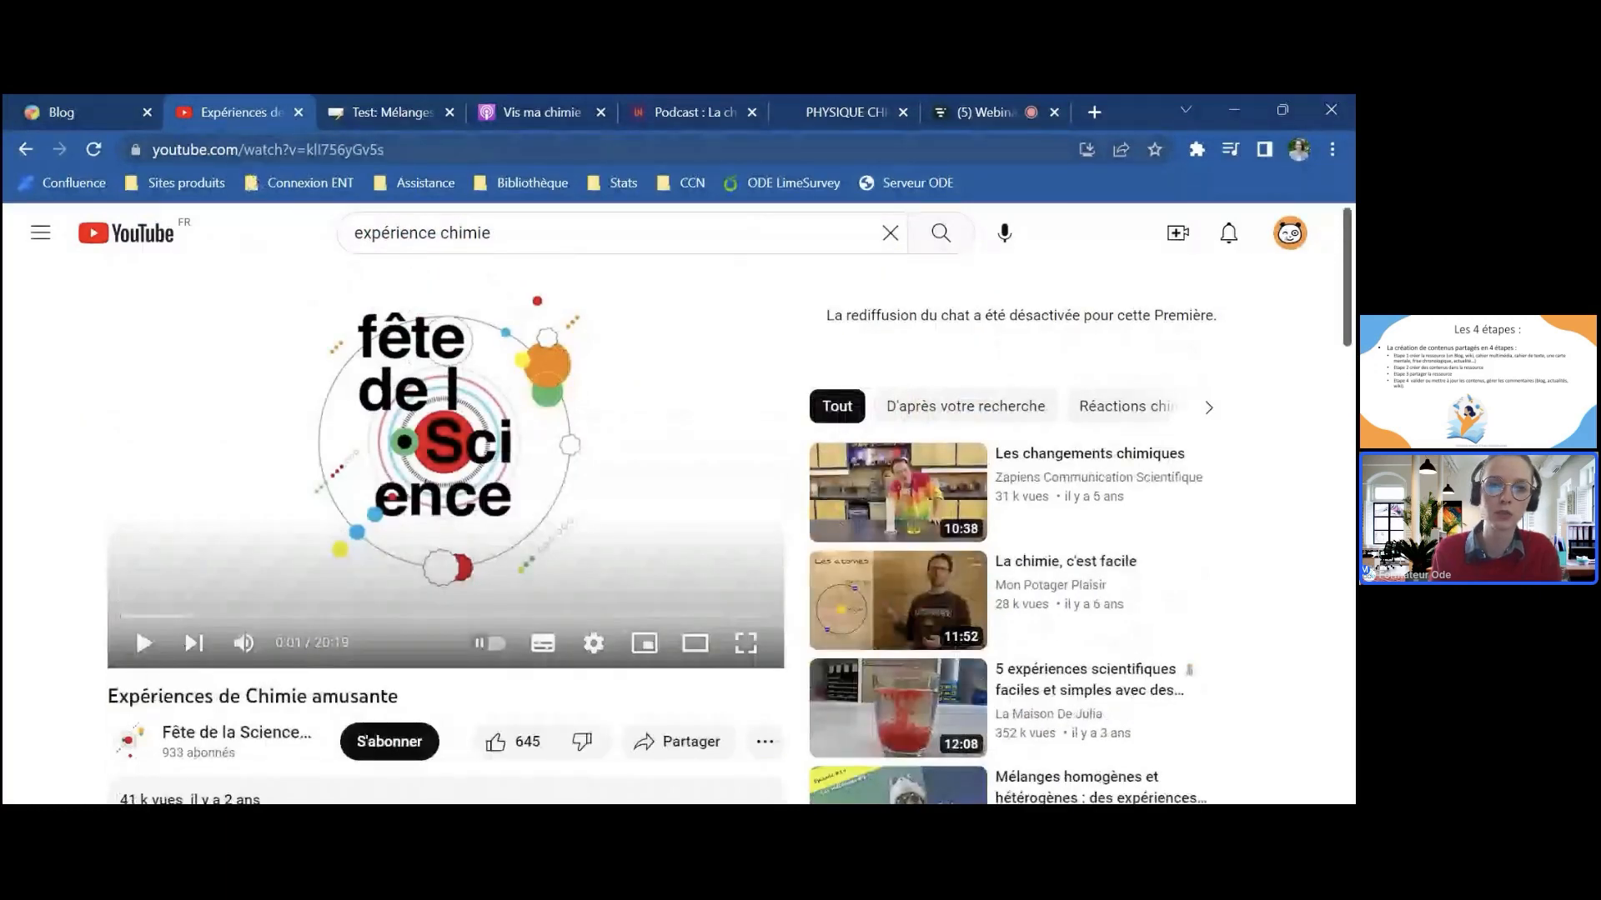
left_click(65, 106)
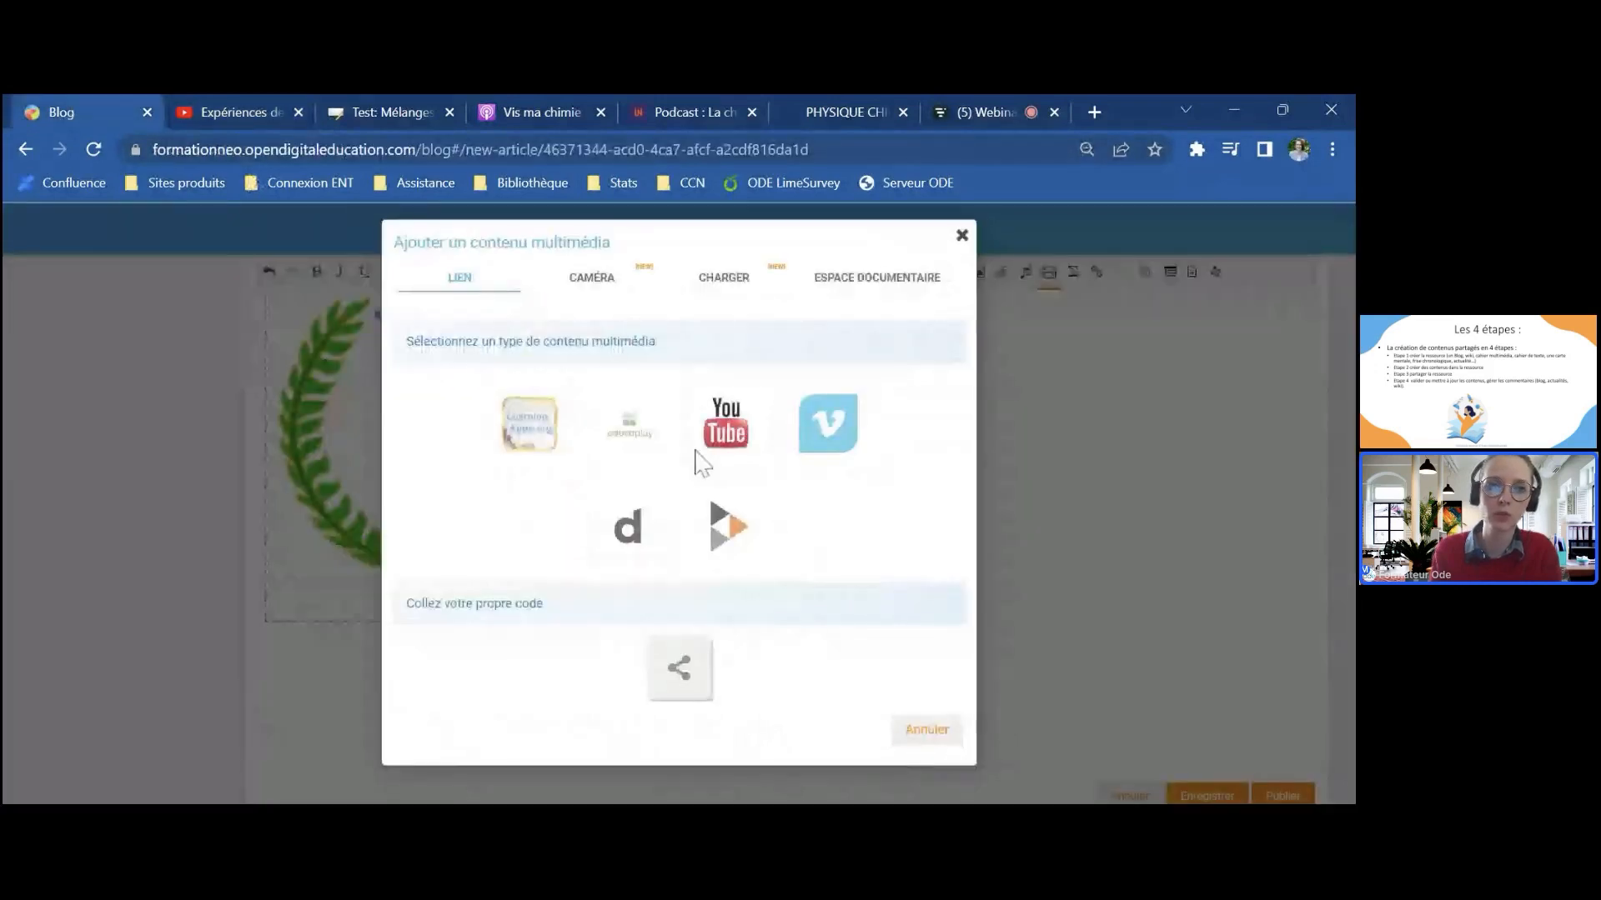
left_click(249, 102)
left_click(284, 150)
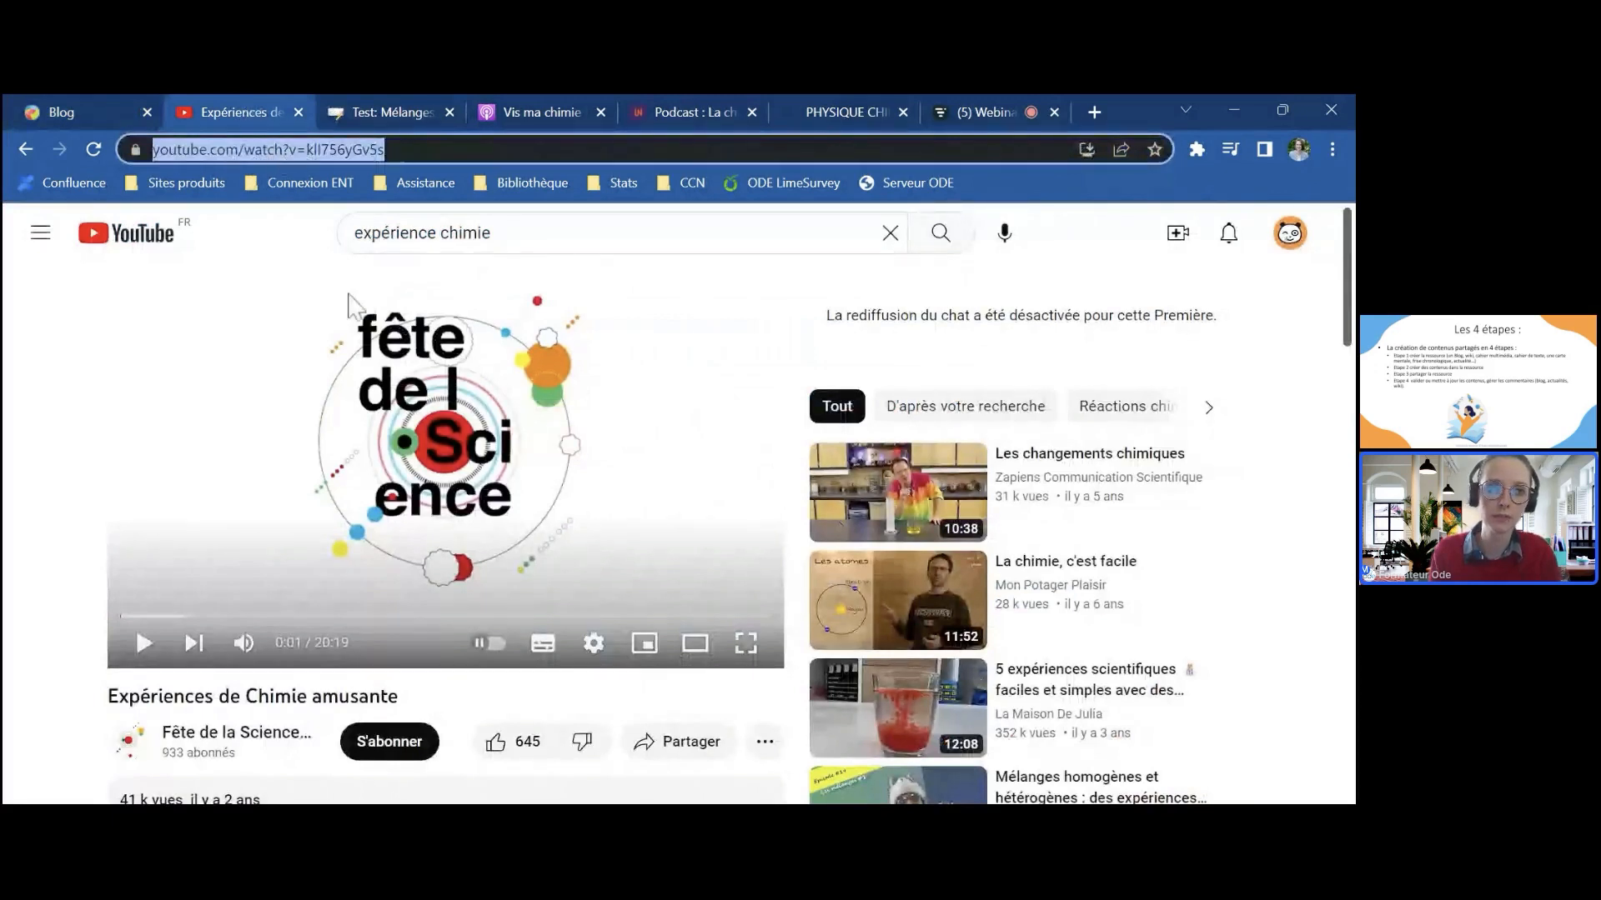
left_click(61, 111)
left_click(477, 421)
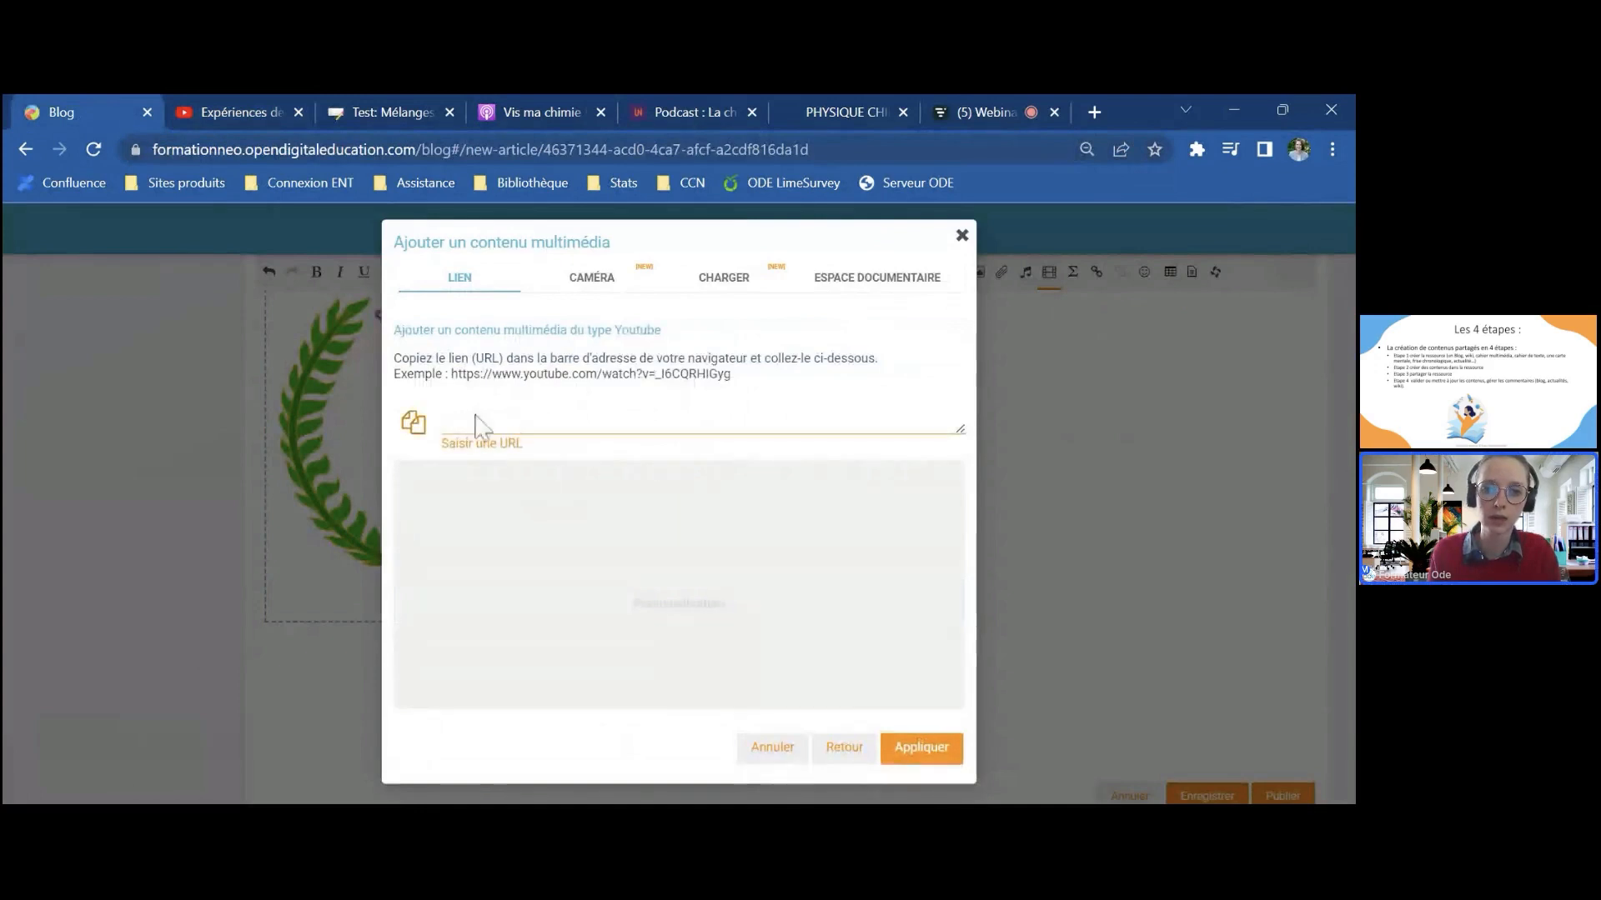
type("https://www.youtube.com/watch?v=kIl756yGv5s")
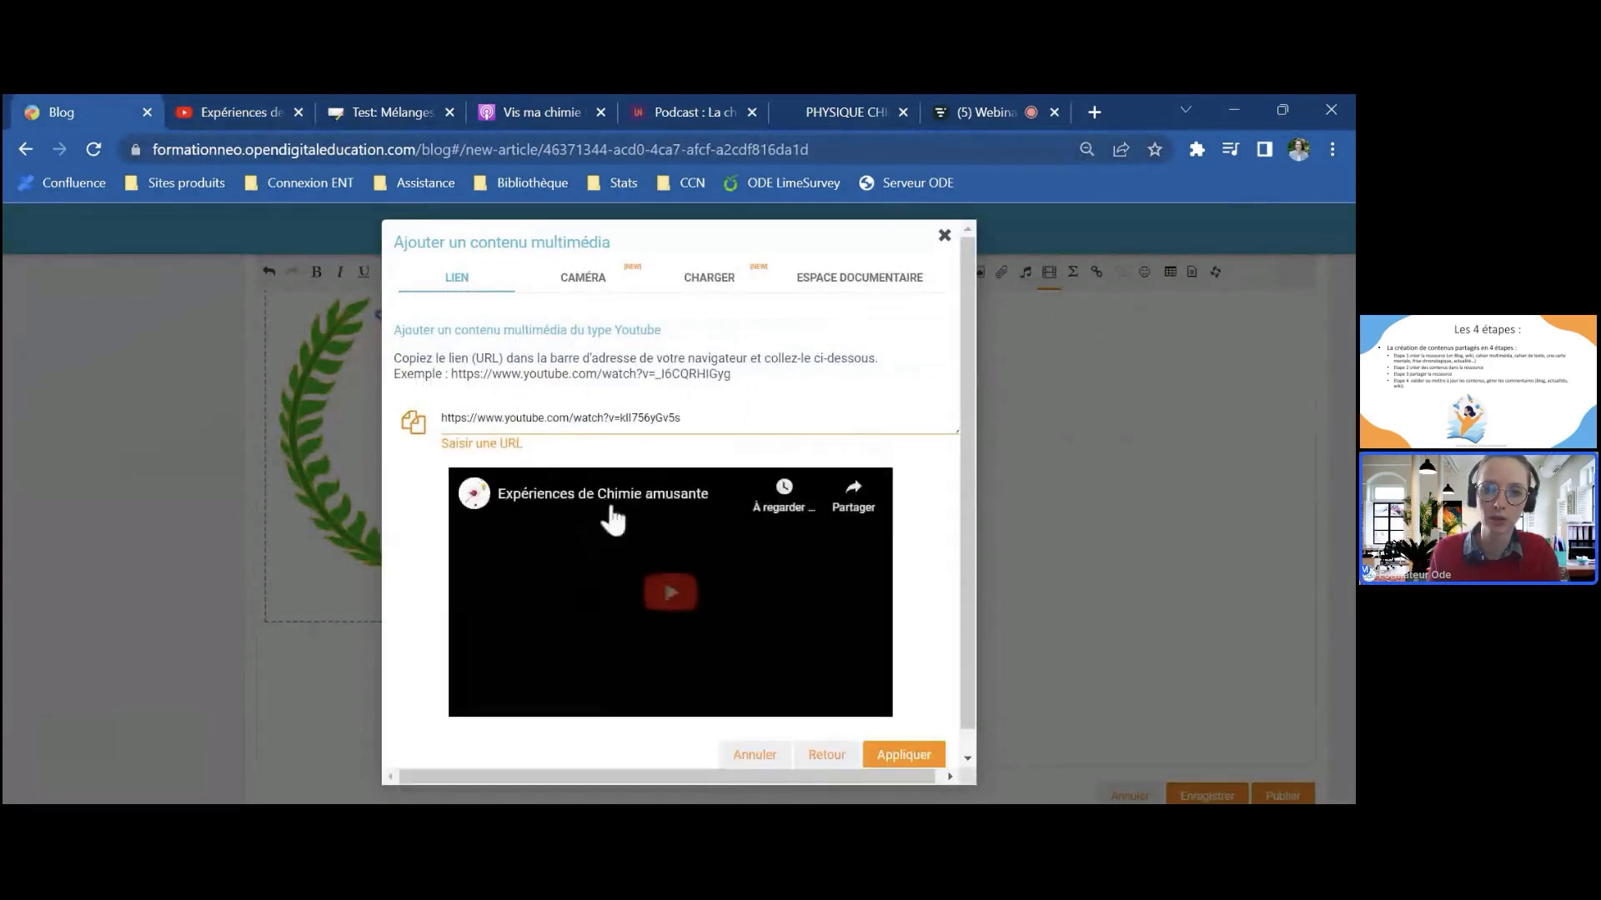
scroll(649, 473, "down", 1)
left_click(904, 731)
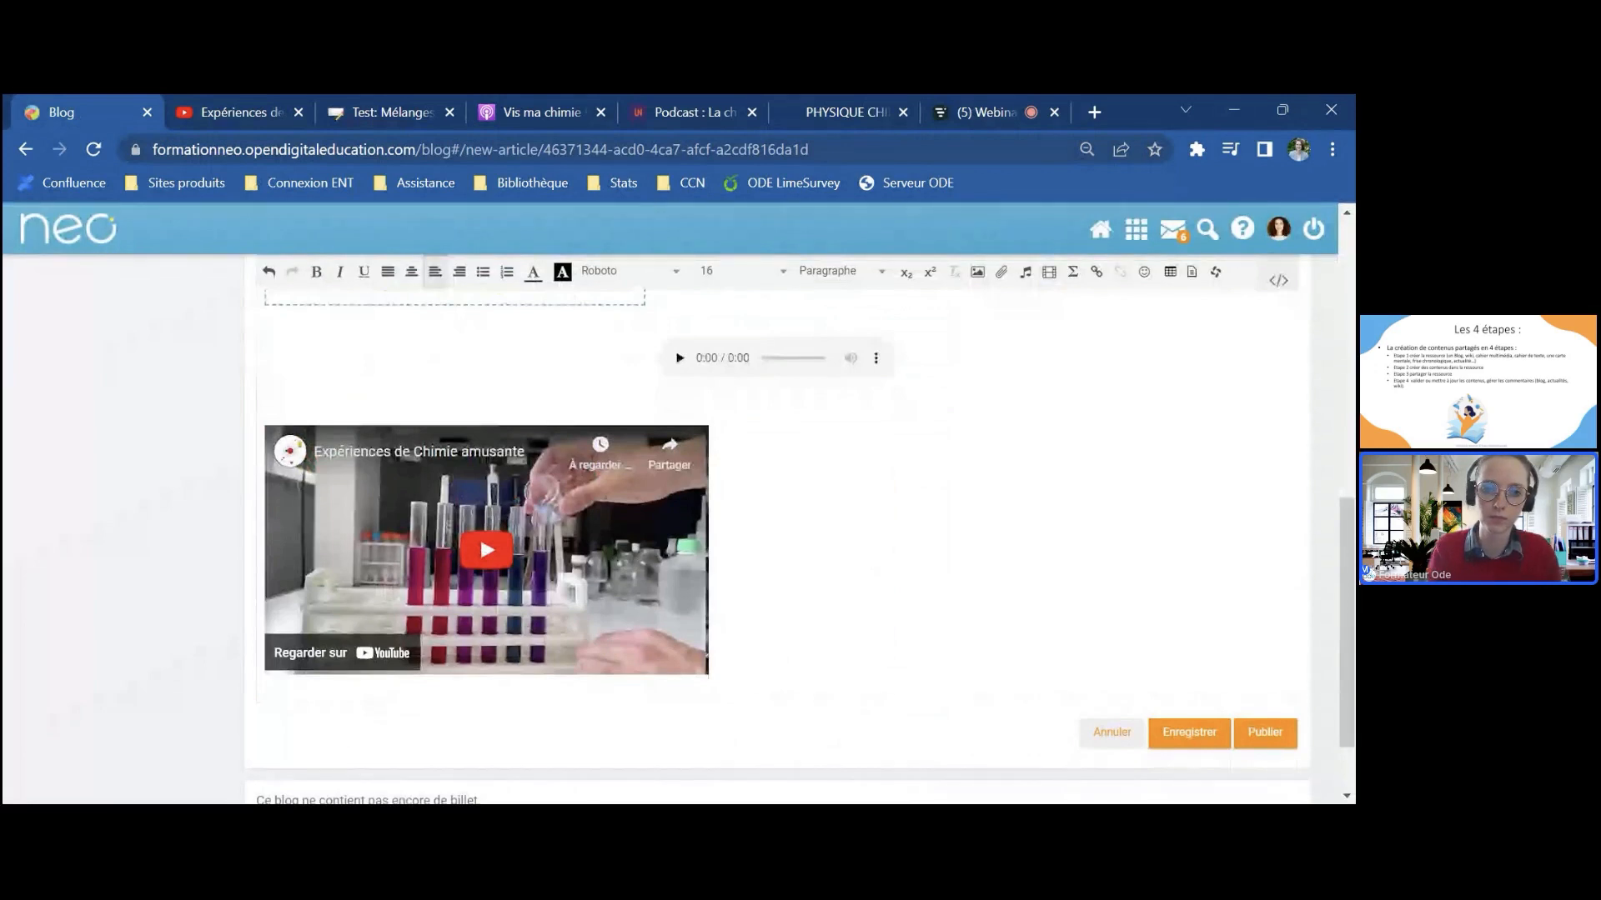
key("BackSpace")
key("ctrl+z")
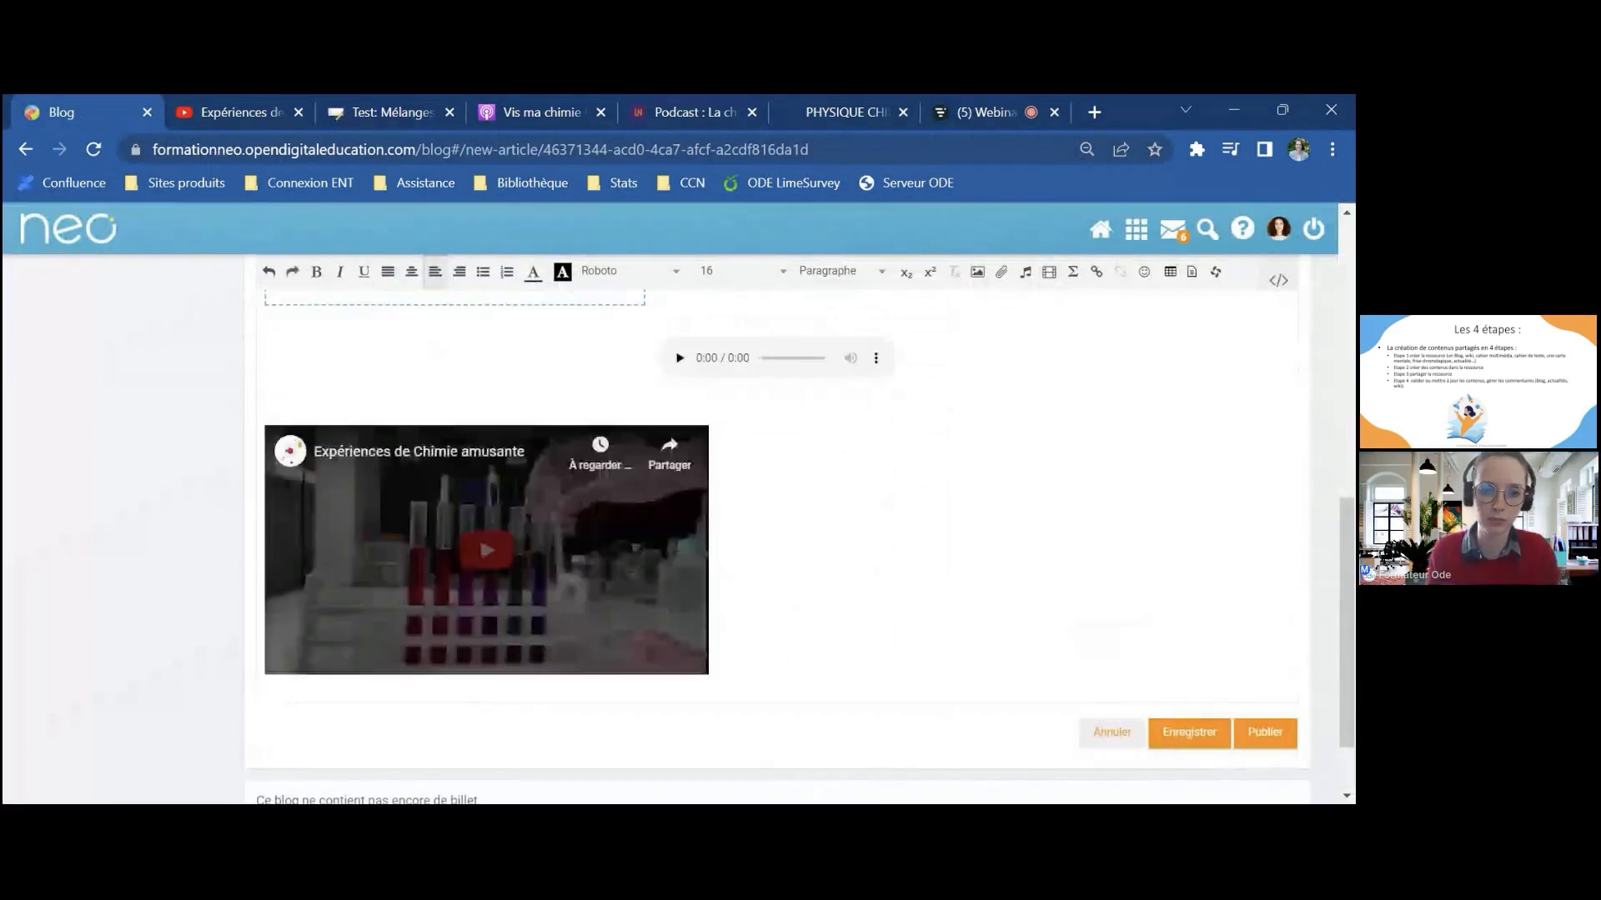
Step: Start adding multimedia content of the LearningApps type on the line below the embedded video
left_click(288, 713)
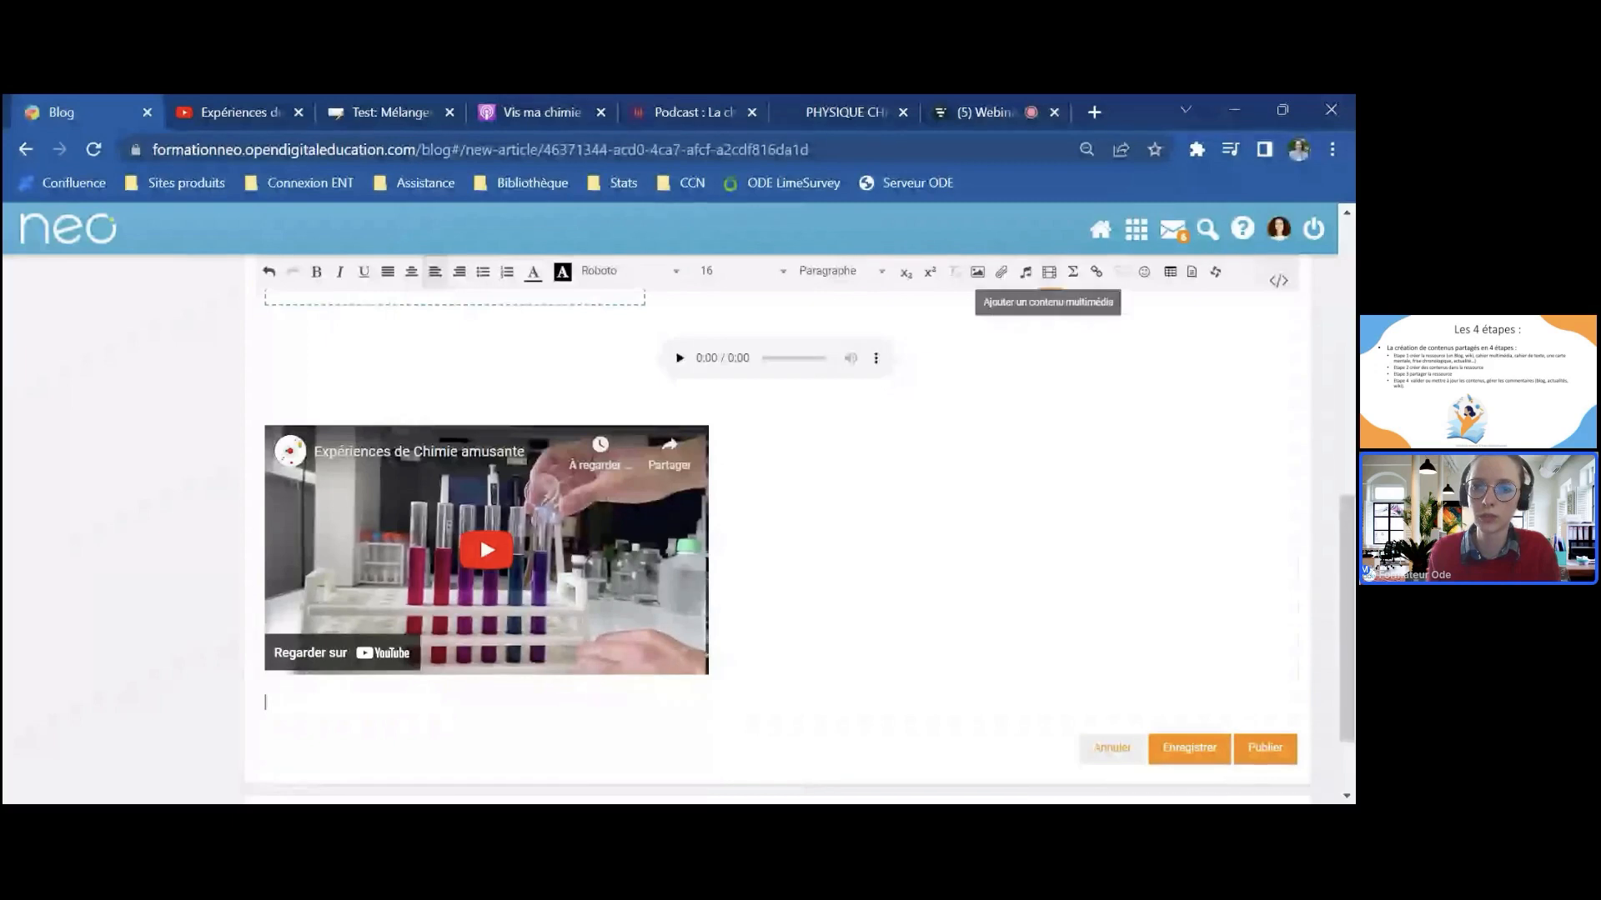
left_click(1051, 283)
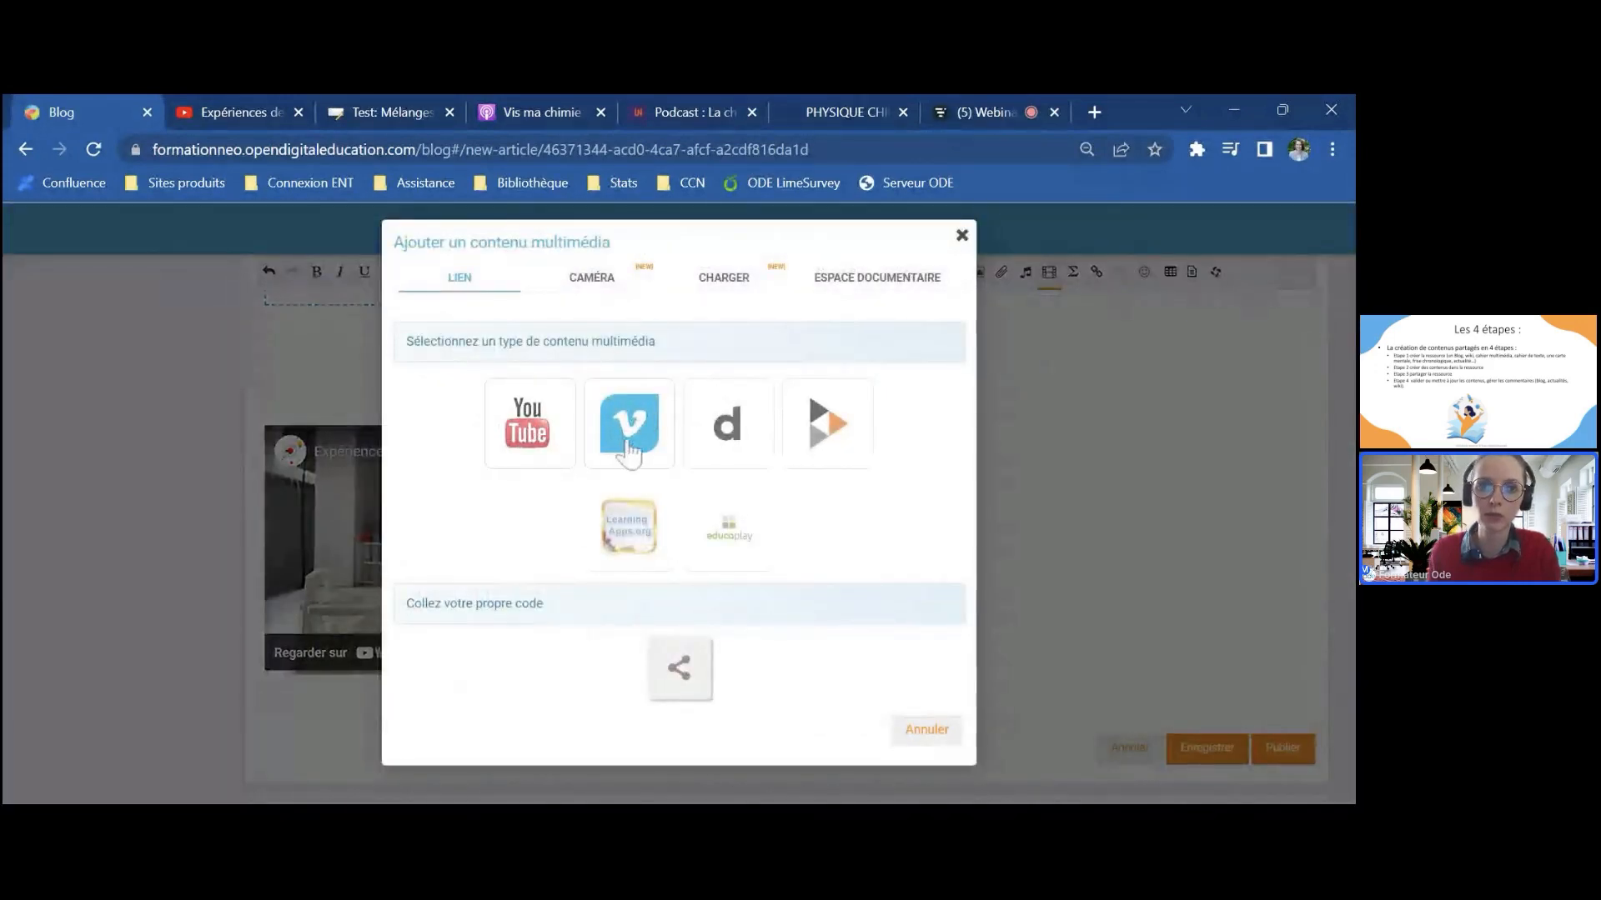
left_click(268, 112)
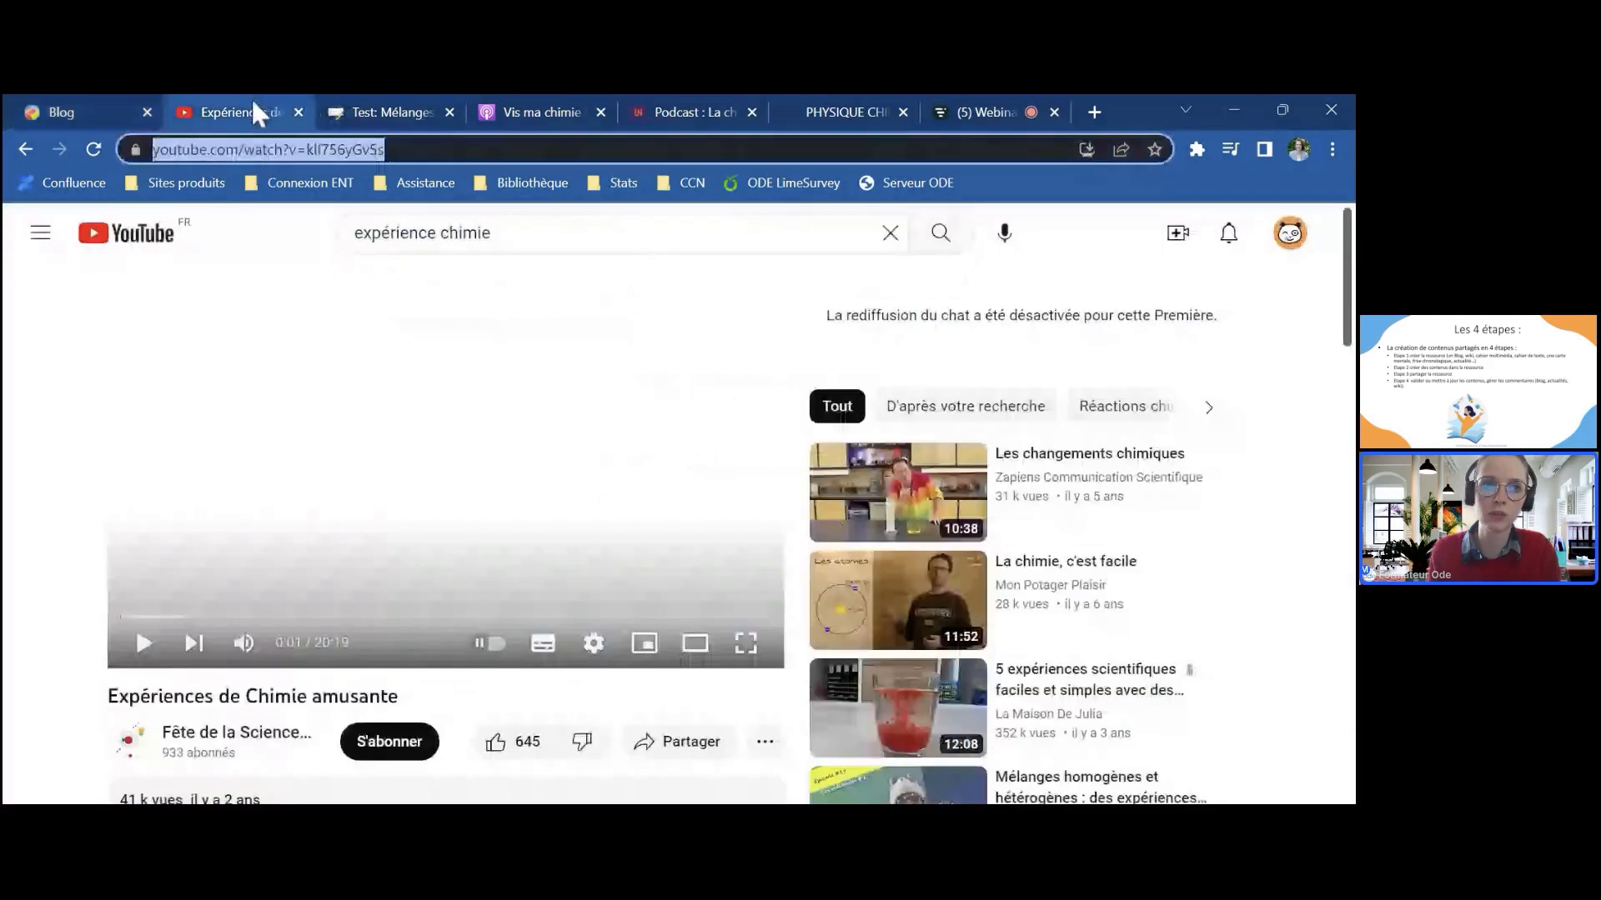
left_click(101, 102)
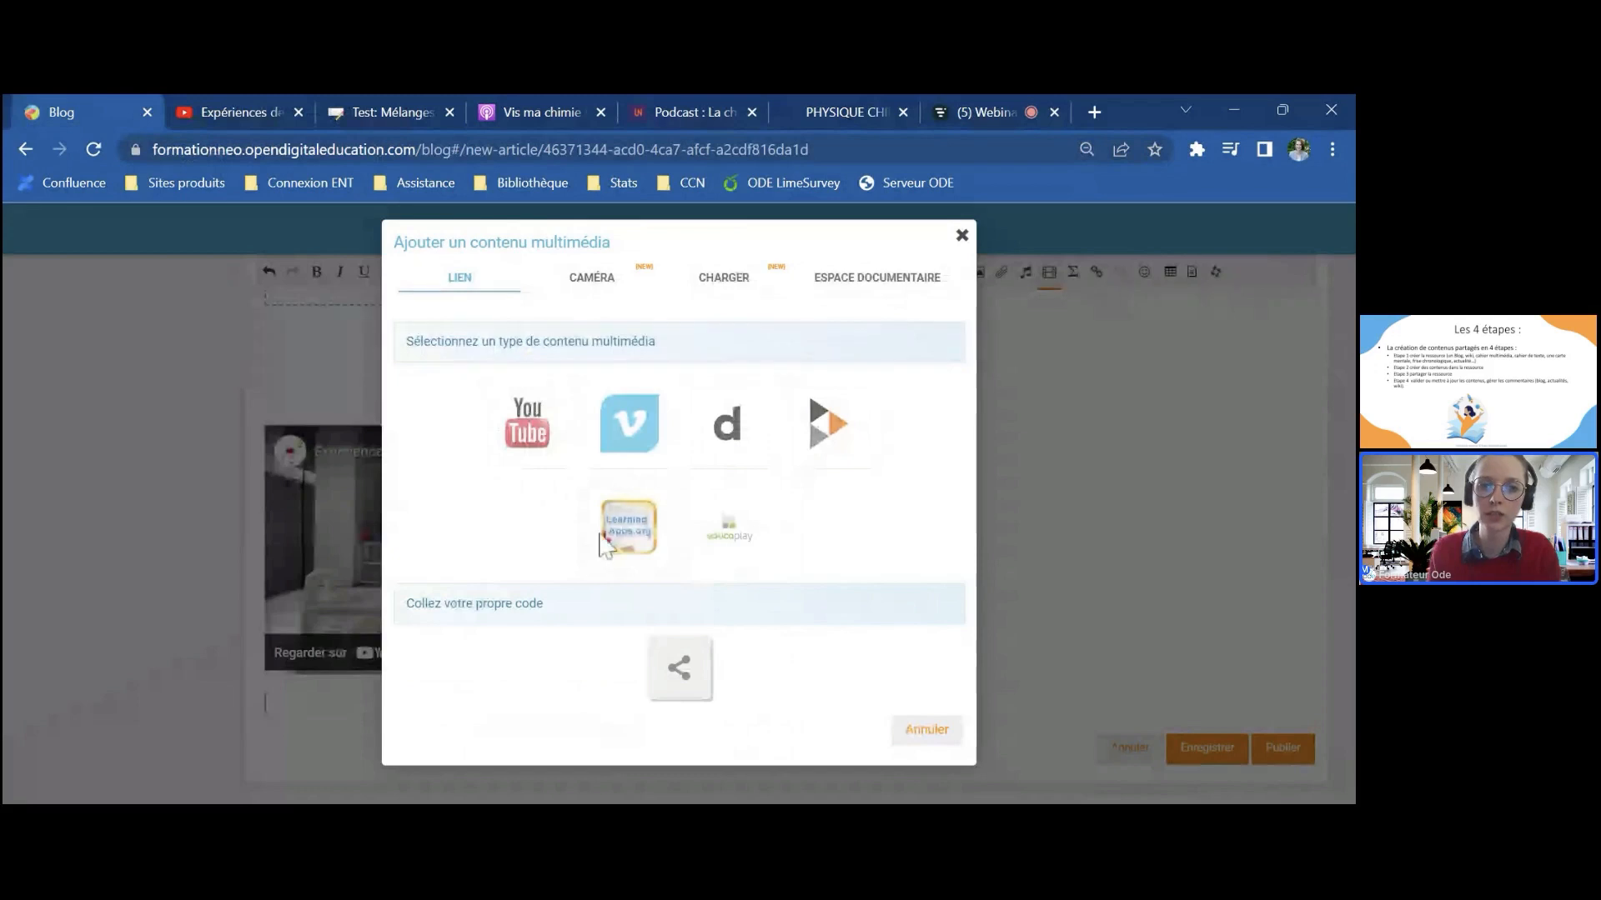
left_click(602, 540)
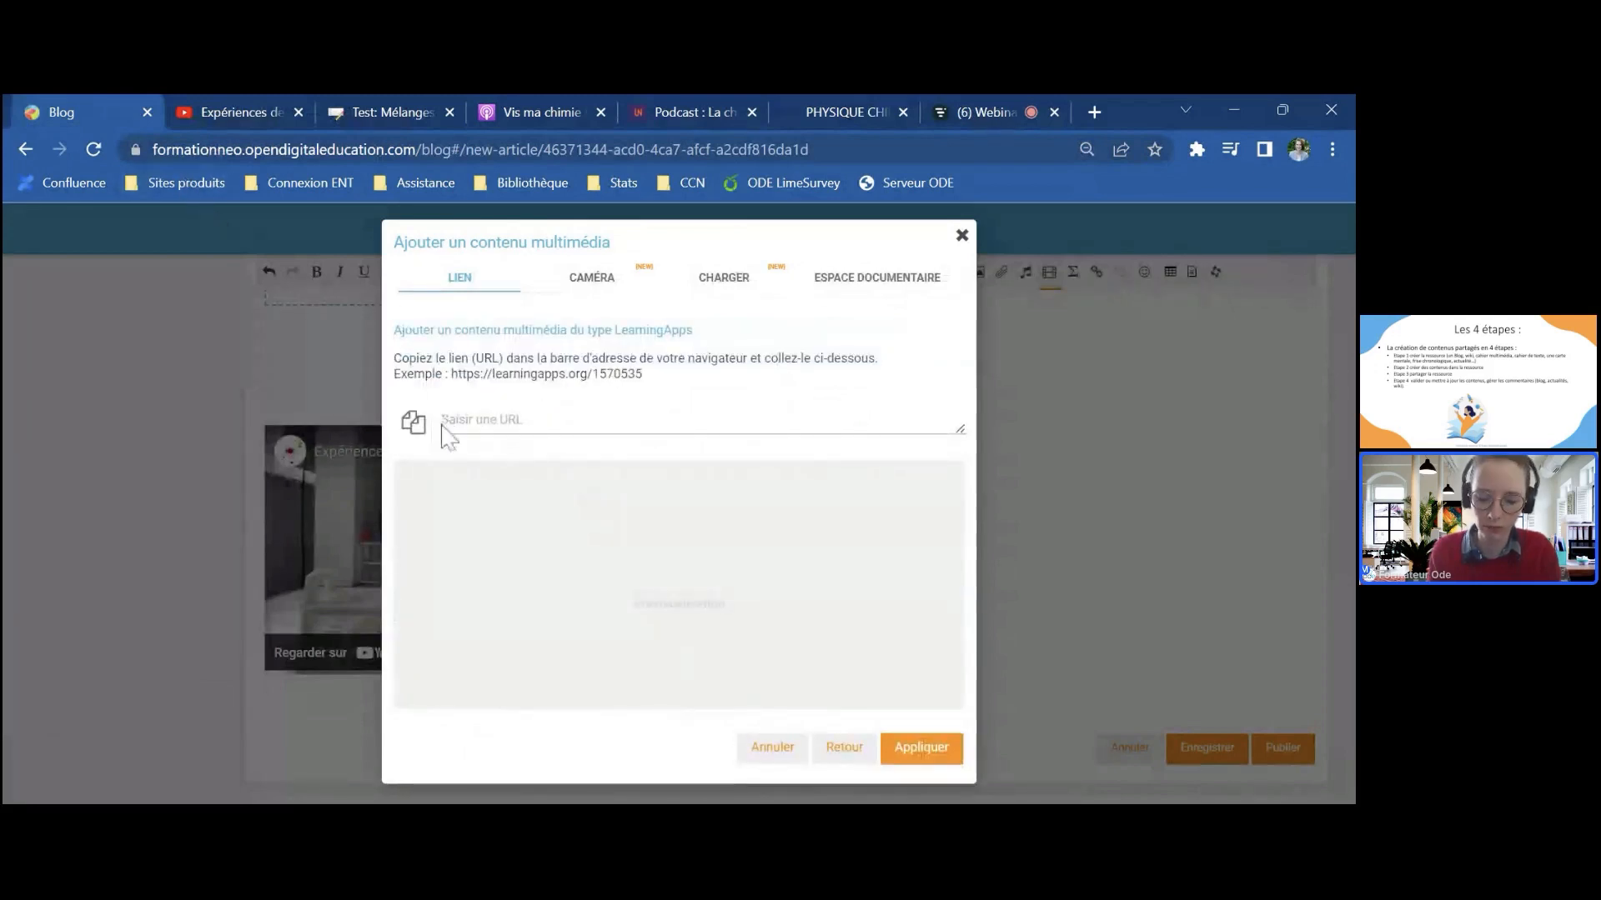
Step: Copy the address of the LearningApps exercise "Test: Mélanges homogènes et hétérogènes" and return to the blog post
left_click(388, 112)
scroll(125, 586, "up", 3)
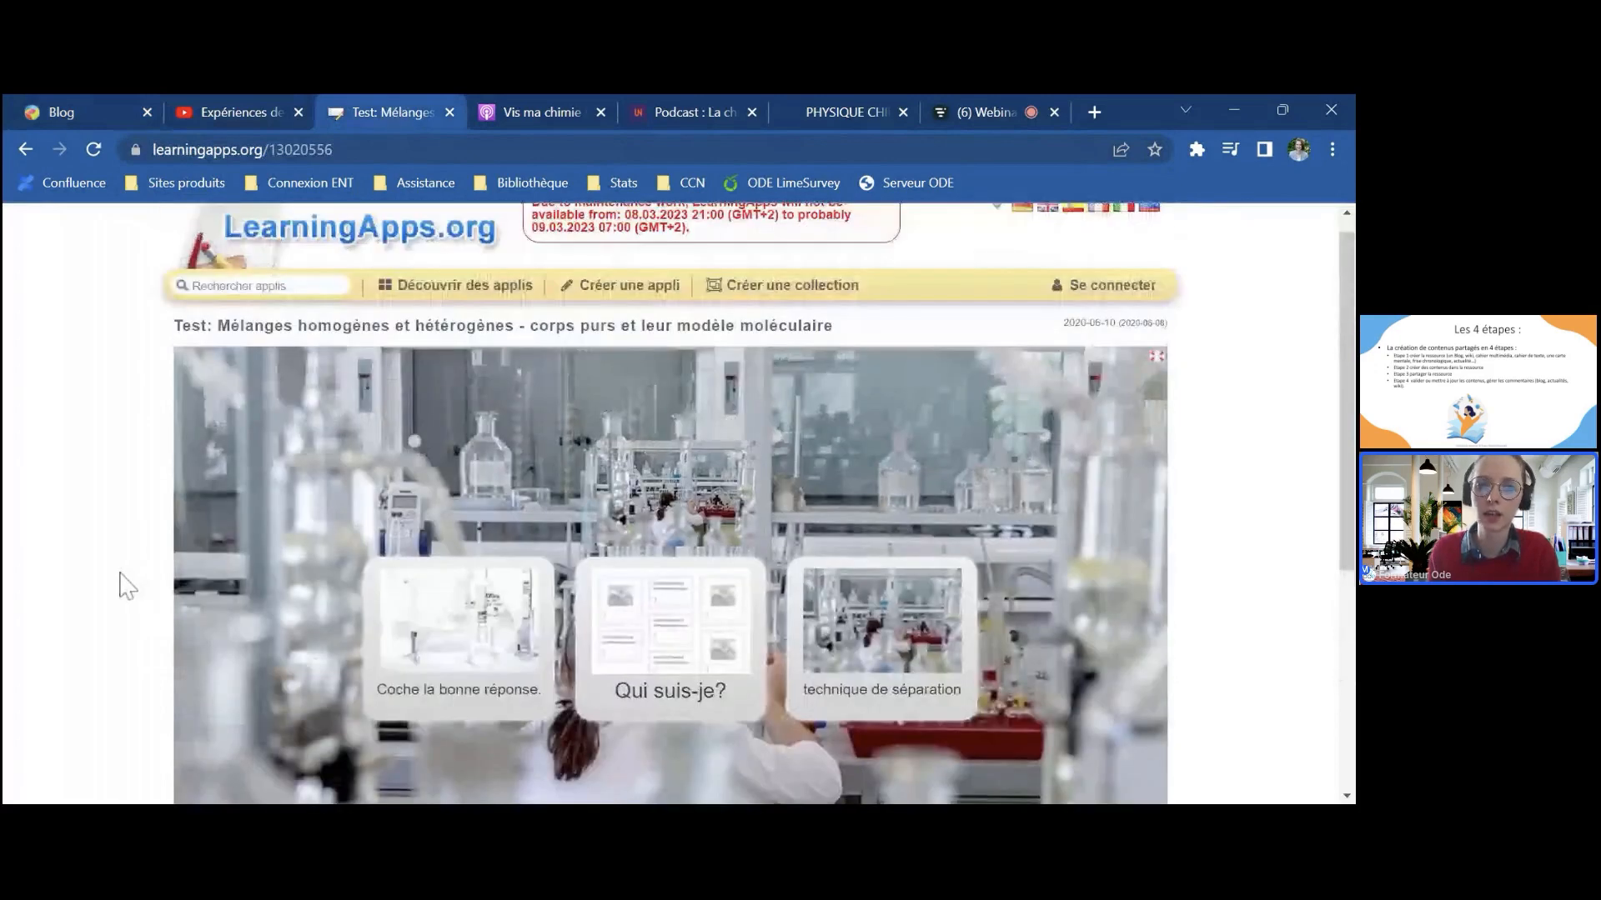
scroll(125, 586, "up", 1)
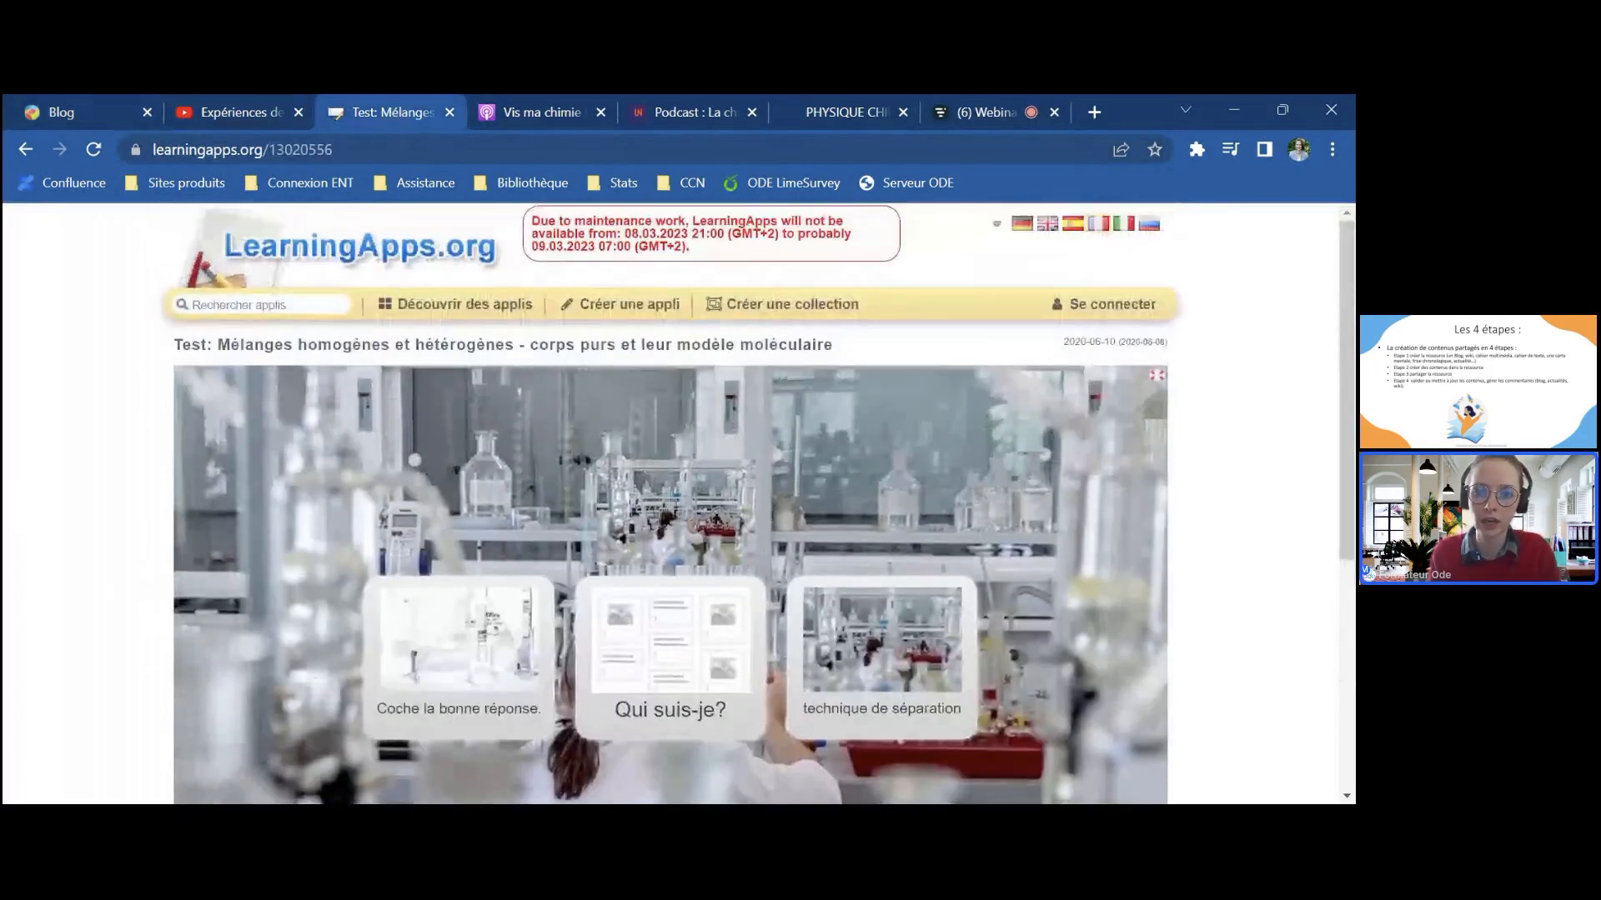
scroll(125, 584, "down", 3)
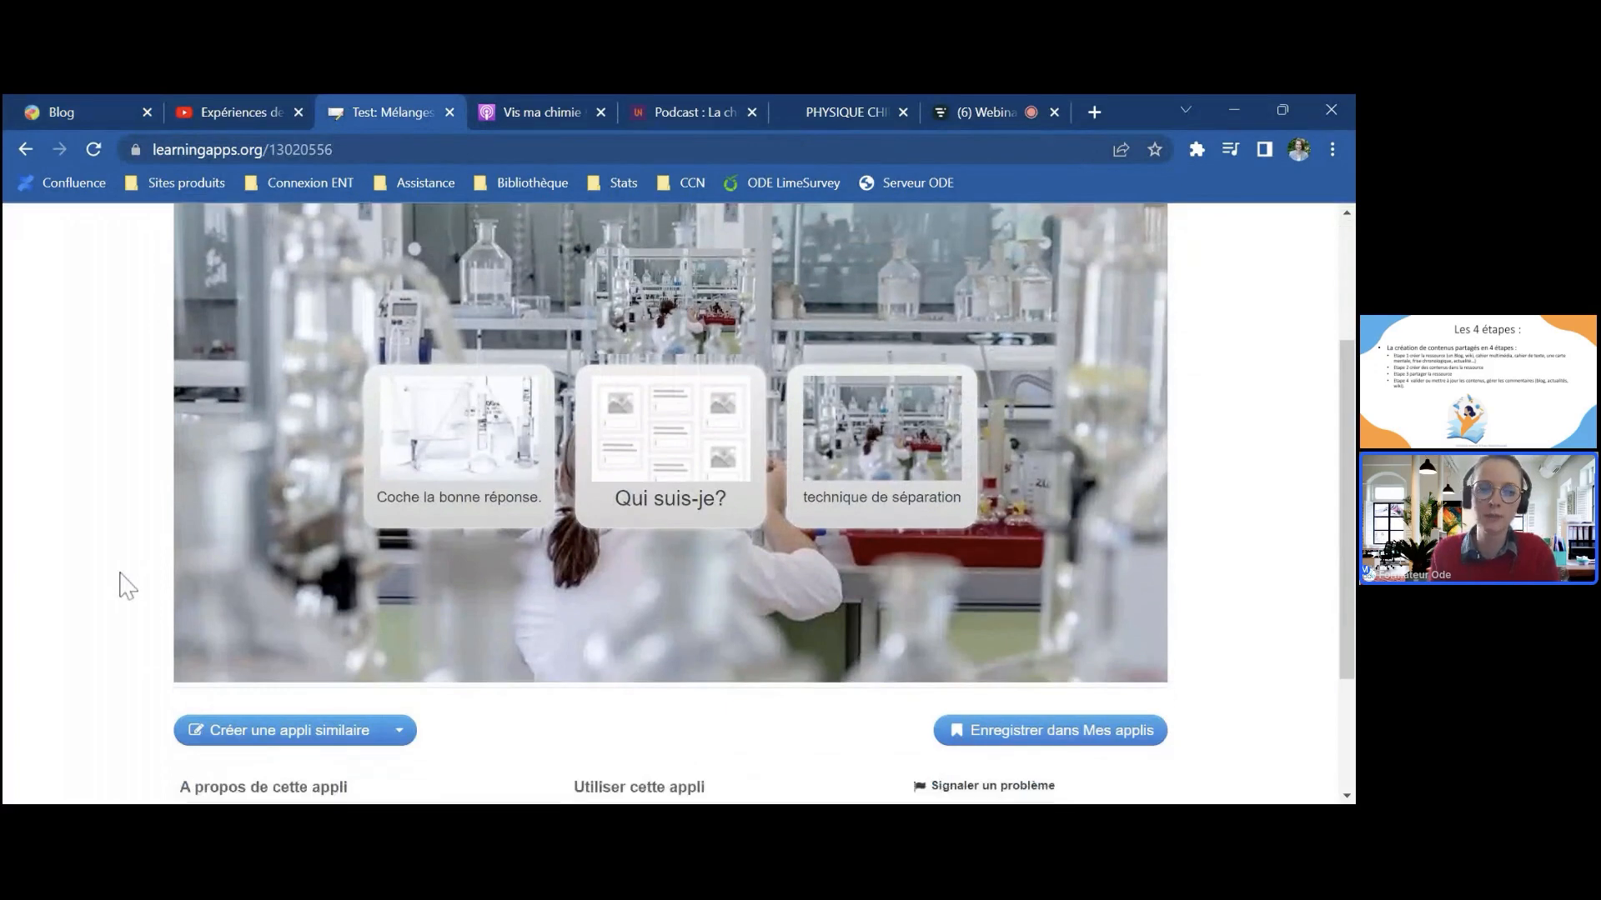
scroll(133, 581, "up", 1)
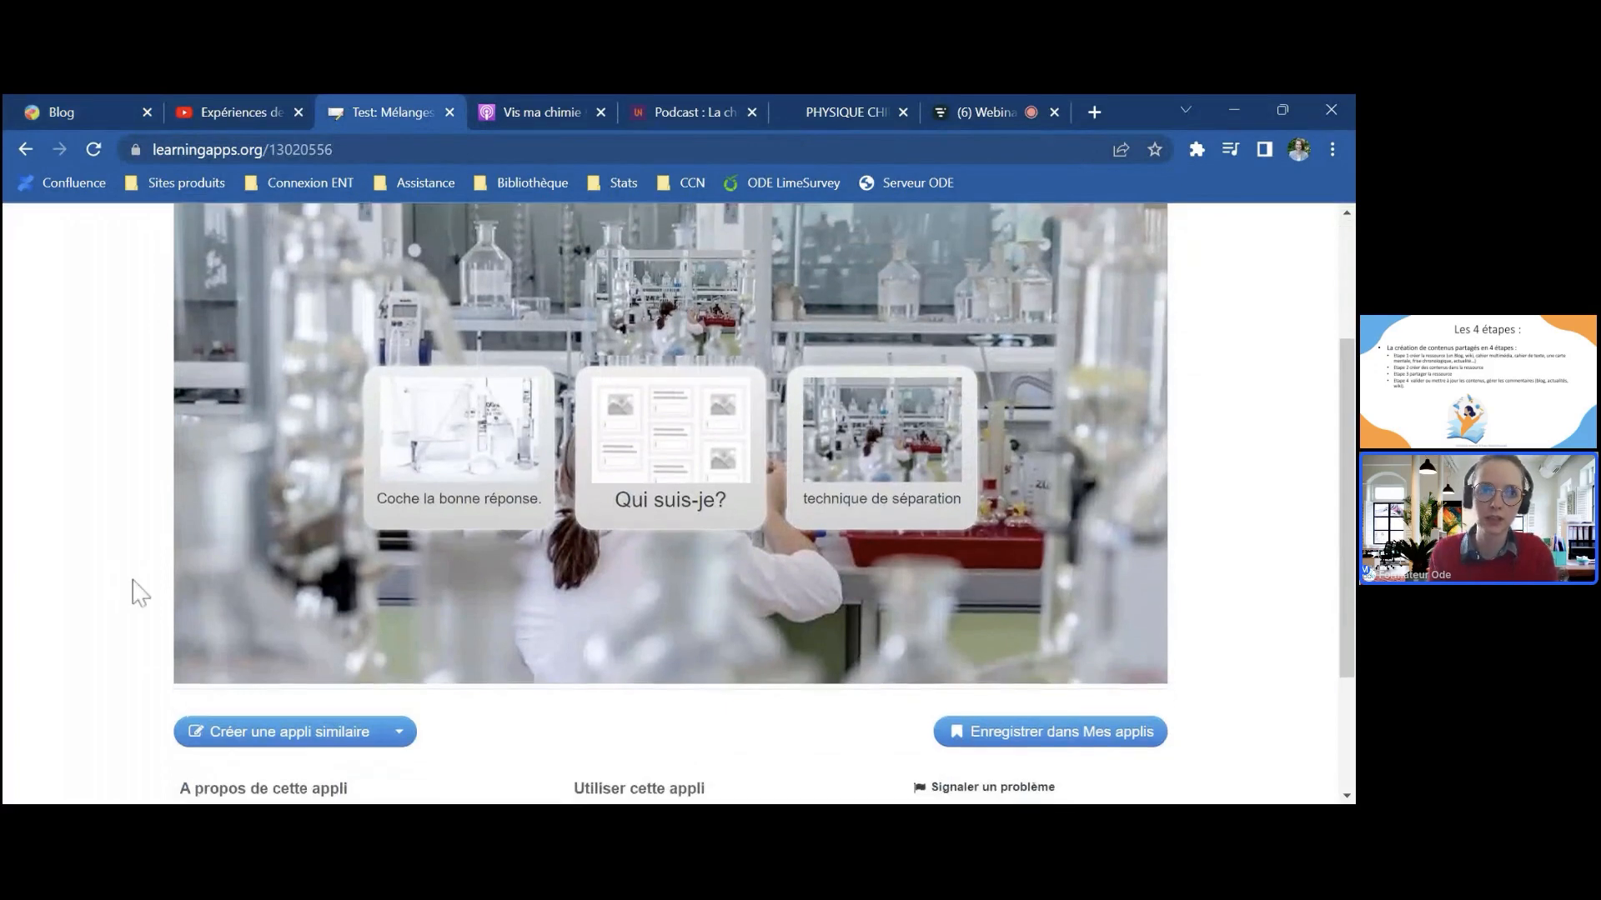
scroll(140, 593, "up", 1)
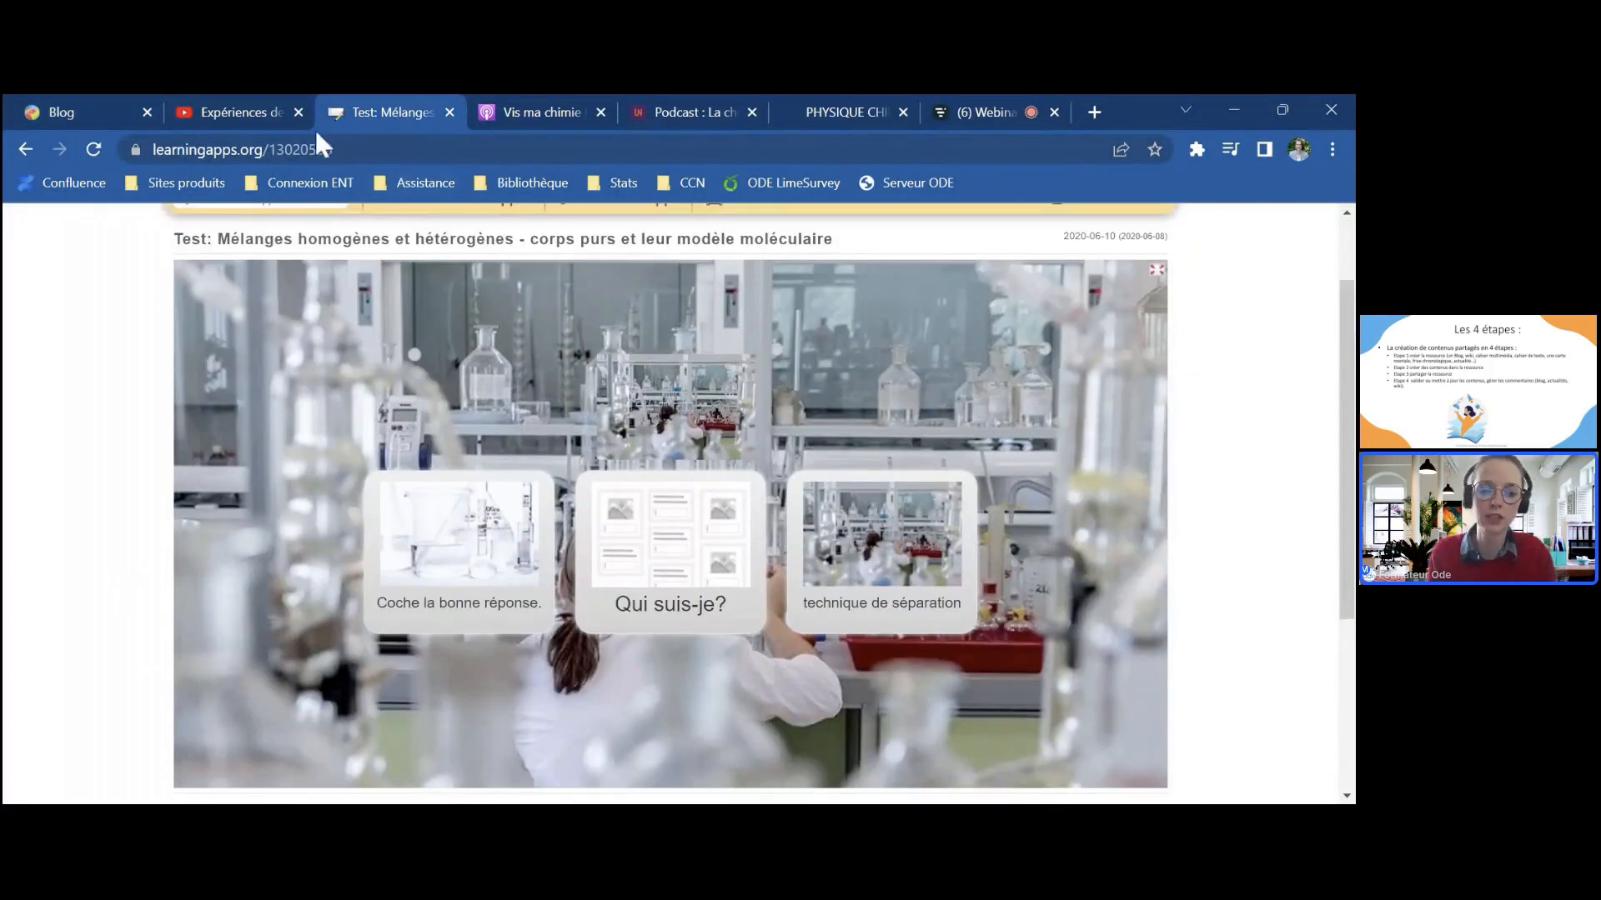
left_click(313, 149)
key("ctrl+c")
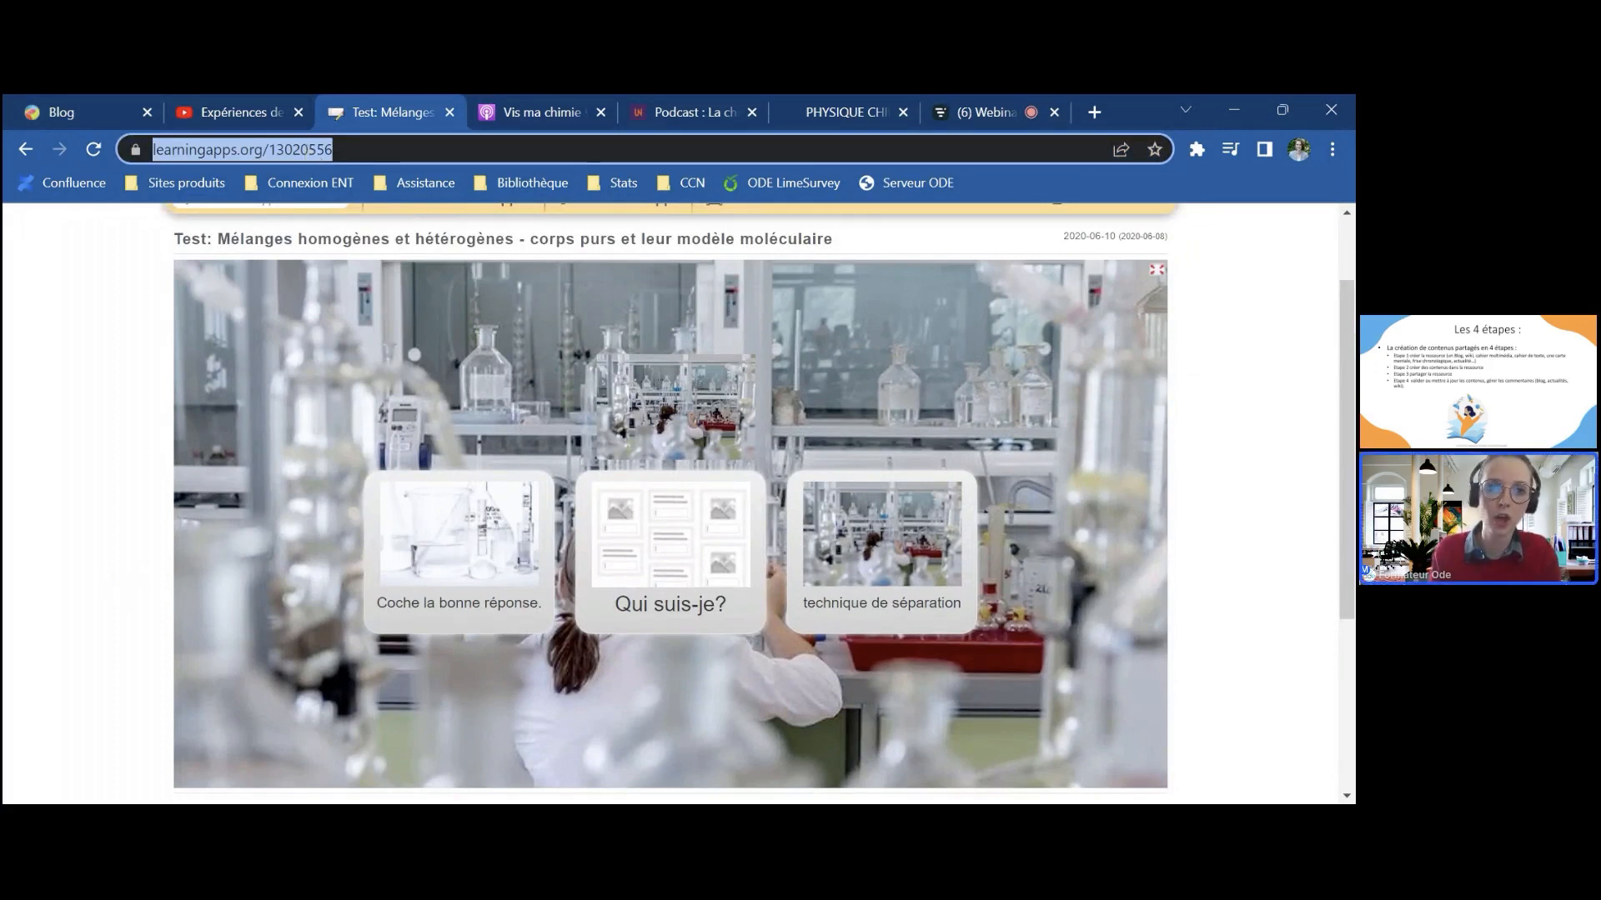
left_click(78, 107)
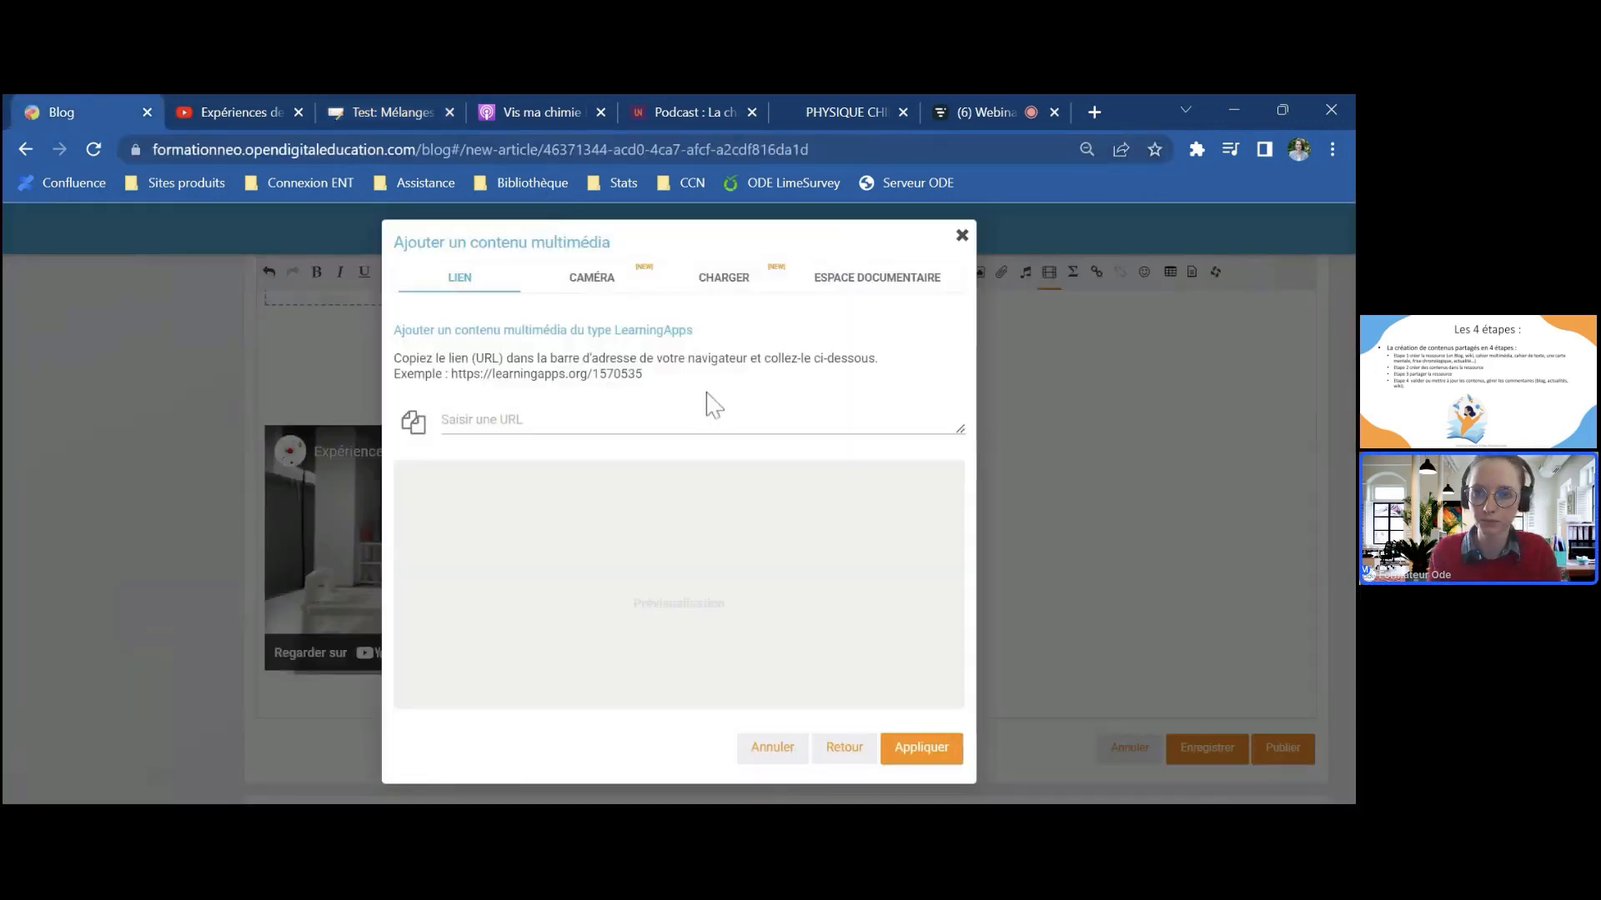
left_click(962, 235)
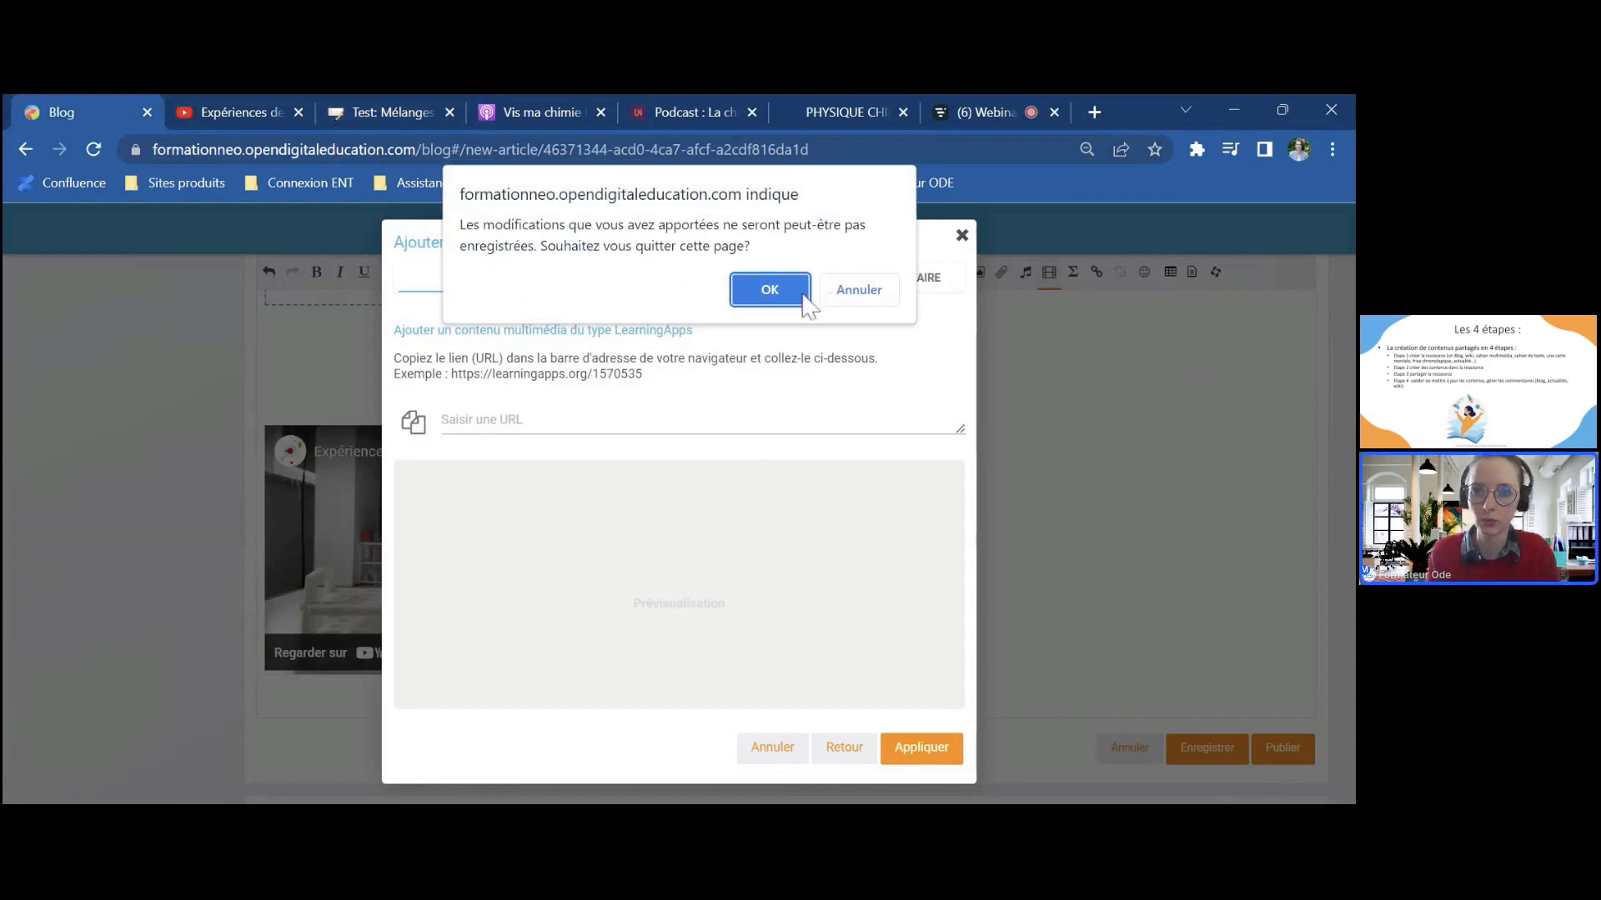
left_click(853, 298)
left_click(961, 237)
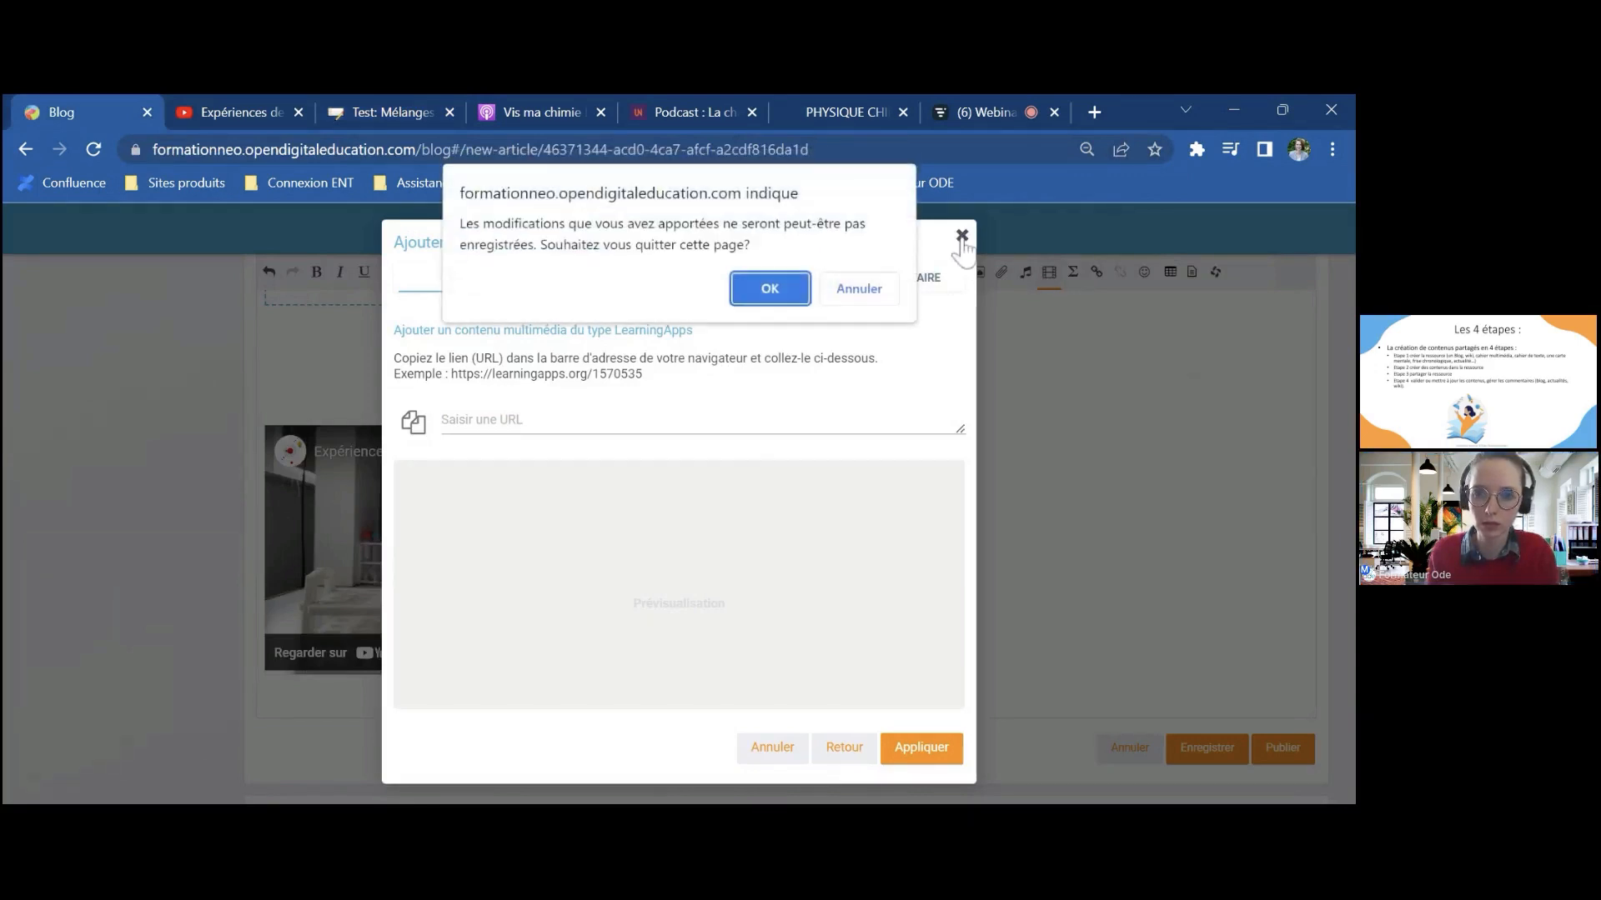
left_click(867, 298)
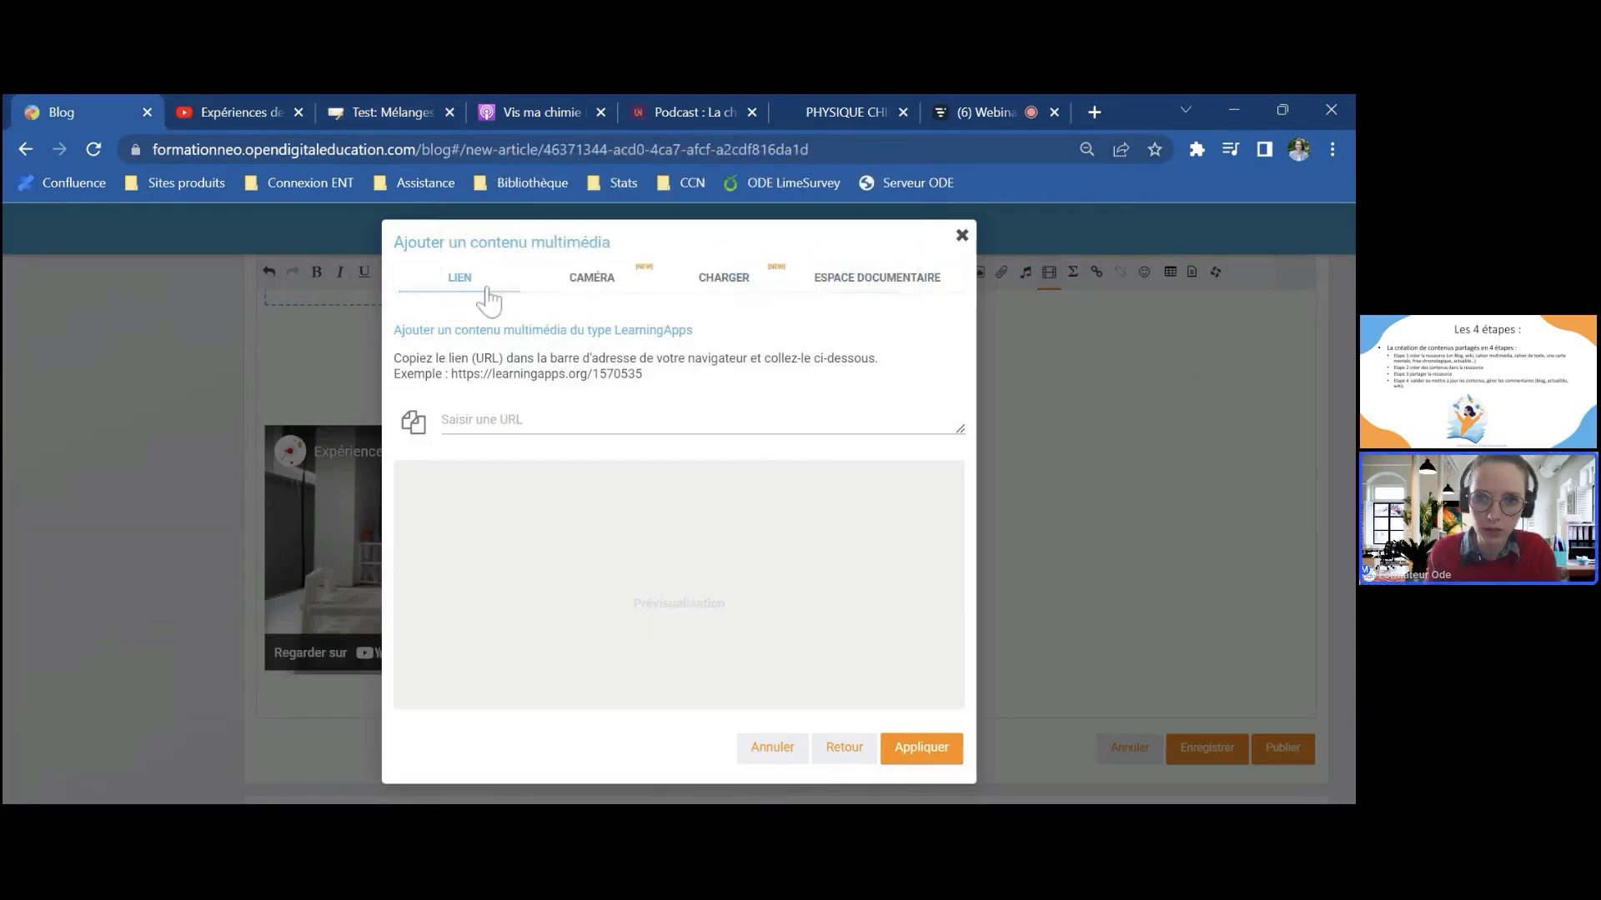
left_click(755, 751)
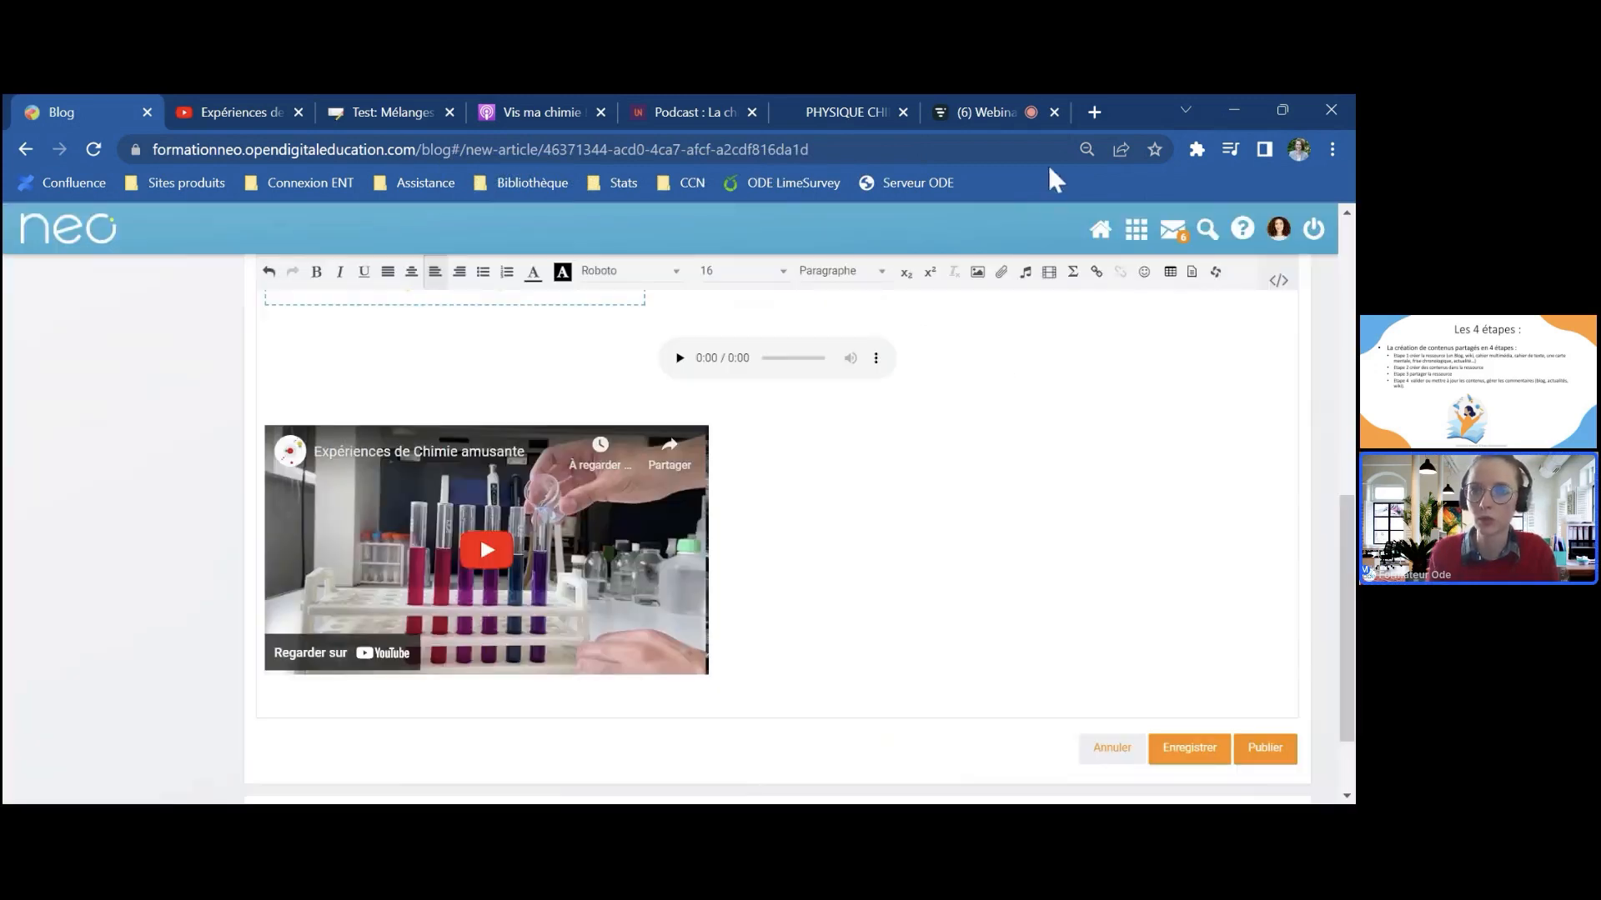
left_click(1047, 282)
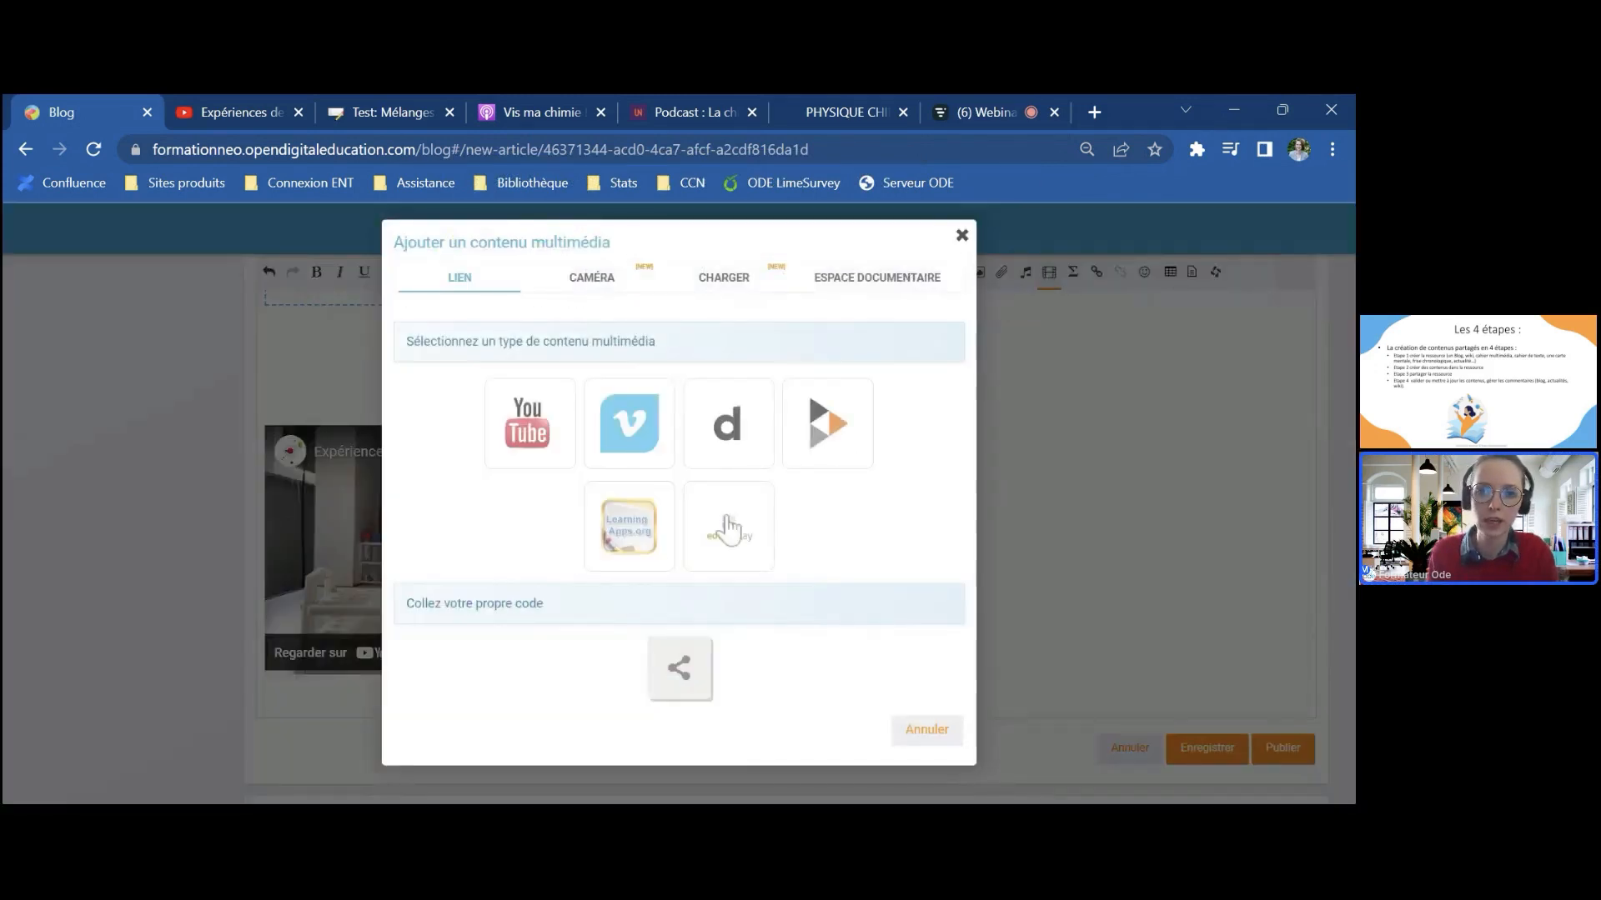
left_click(629, 526)
key("ctrl+v")
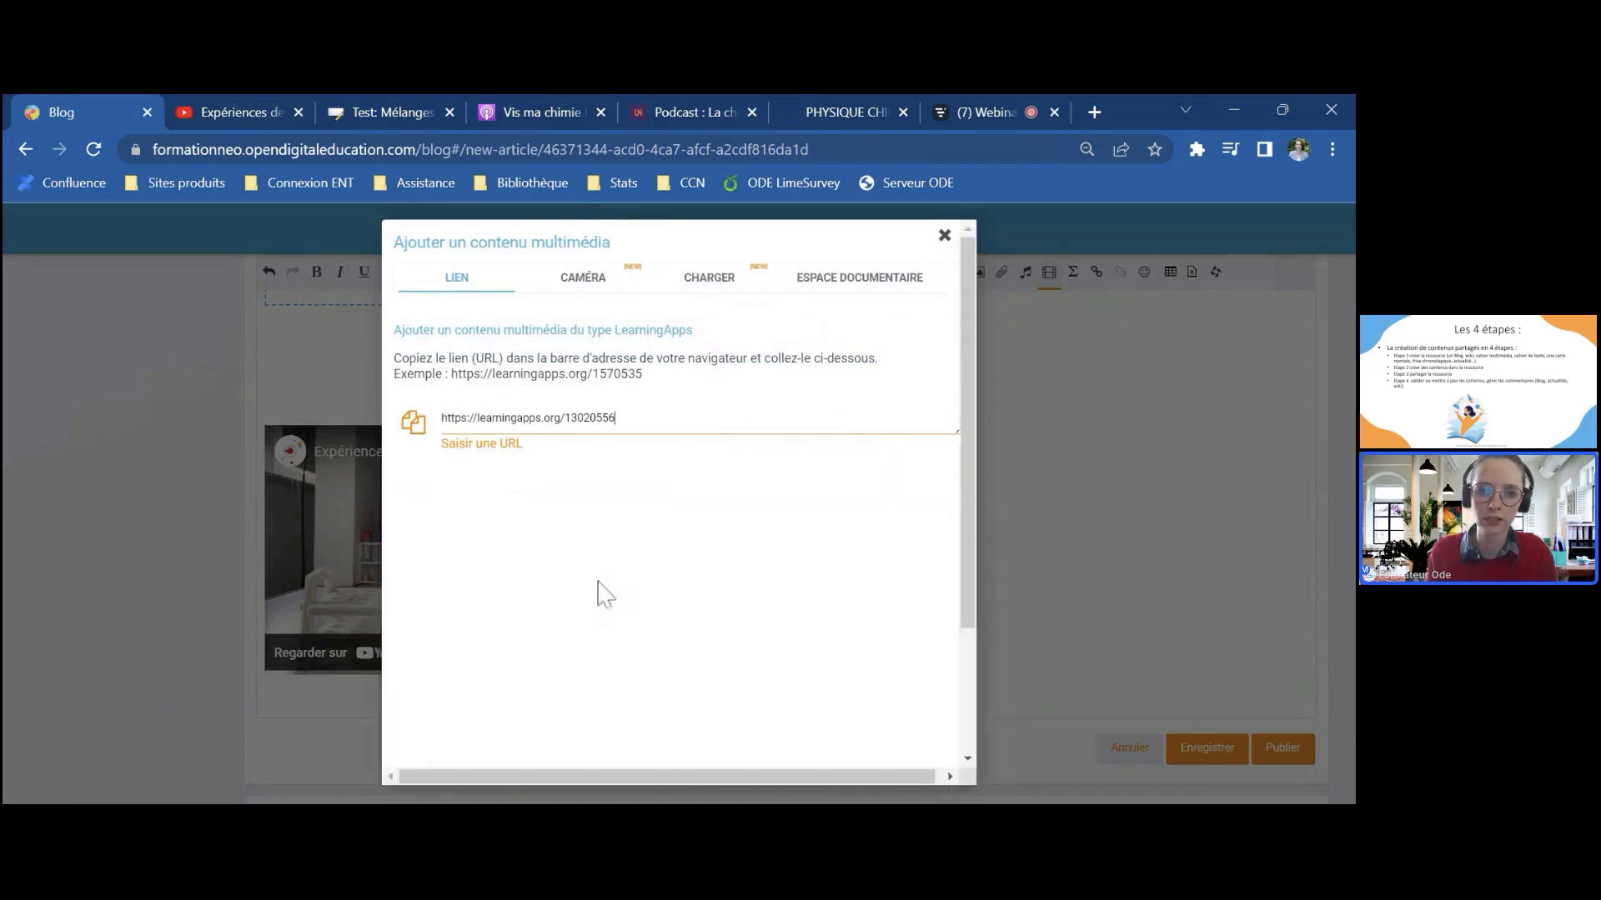
scroll(743, 373, "down", 3)
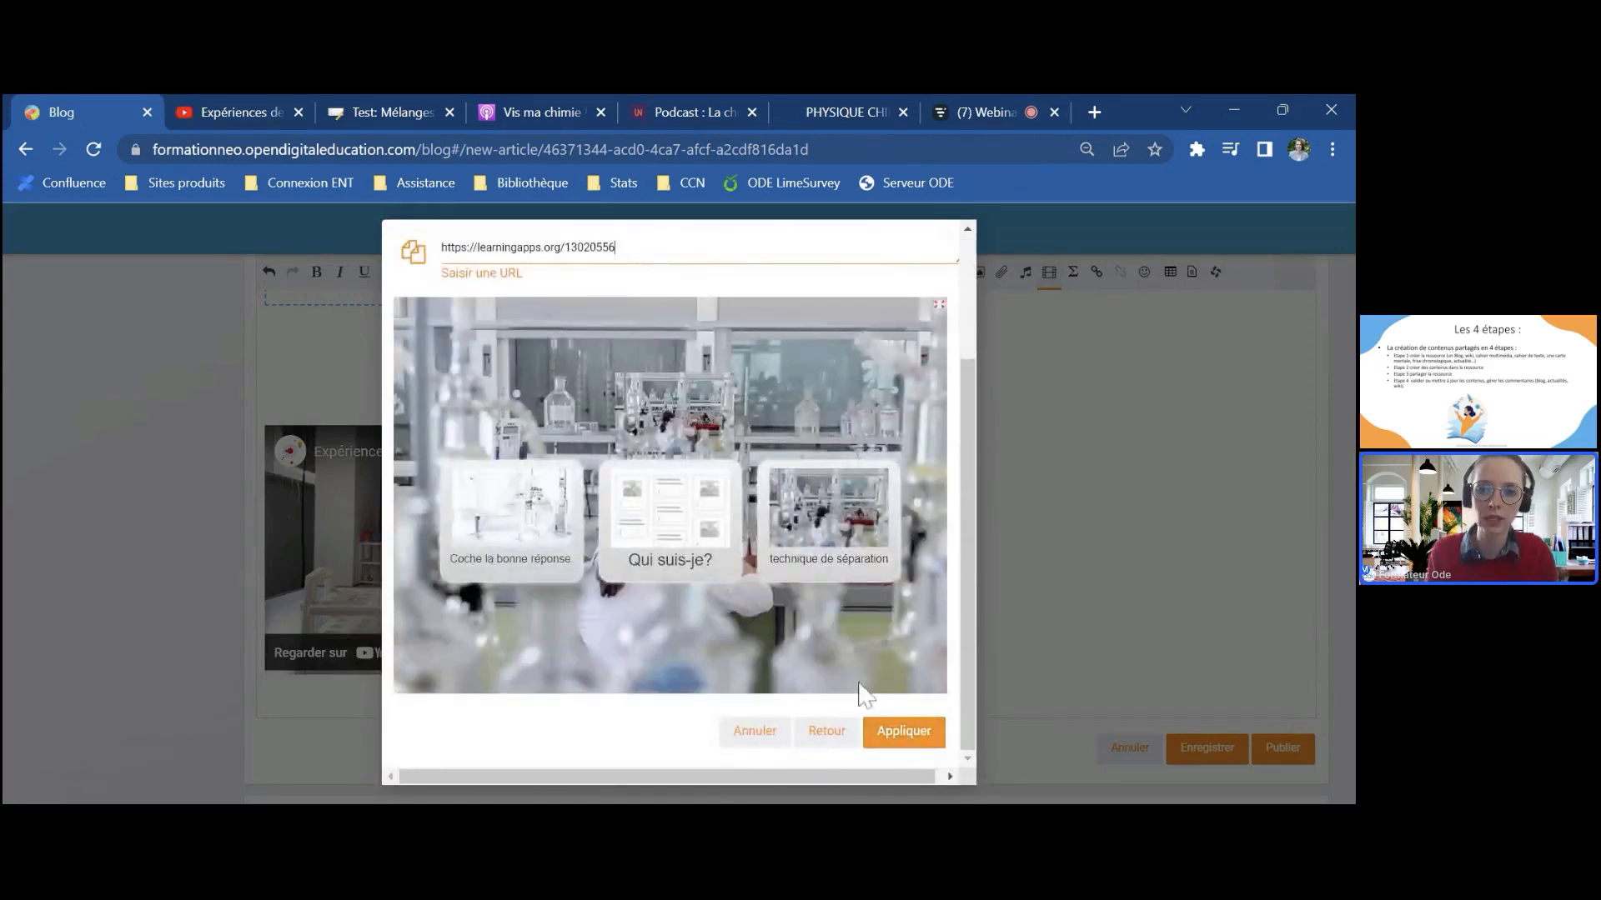
left_click(912, 740)
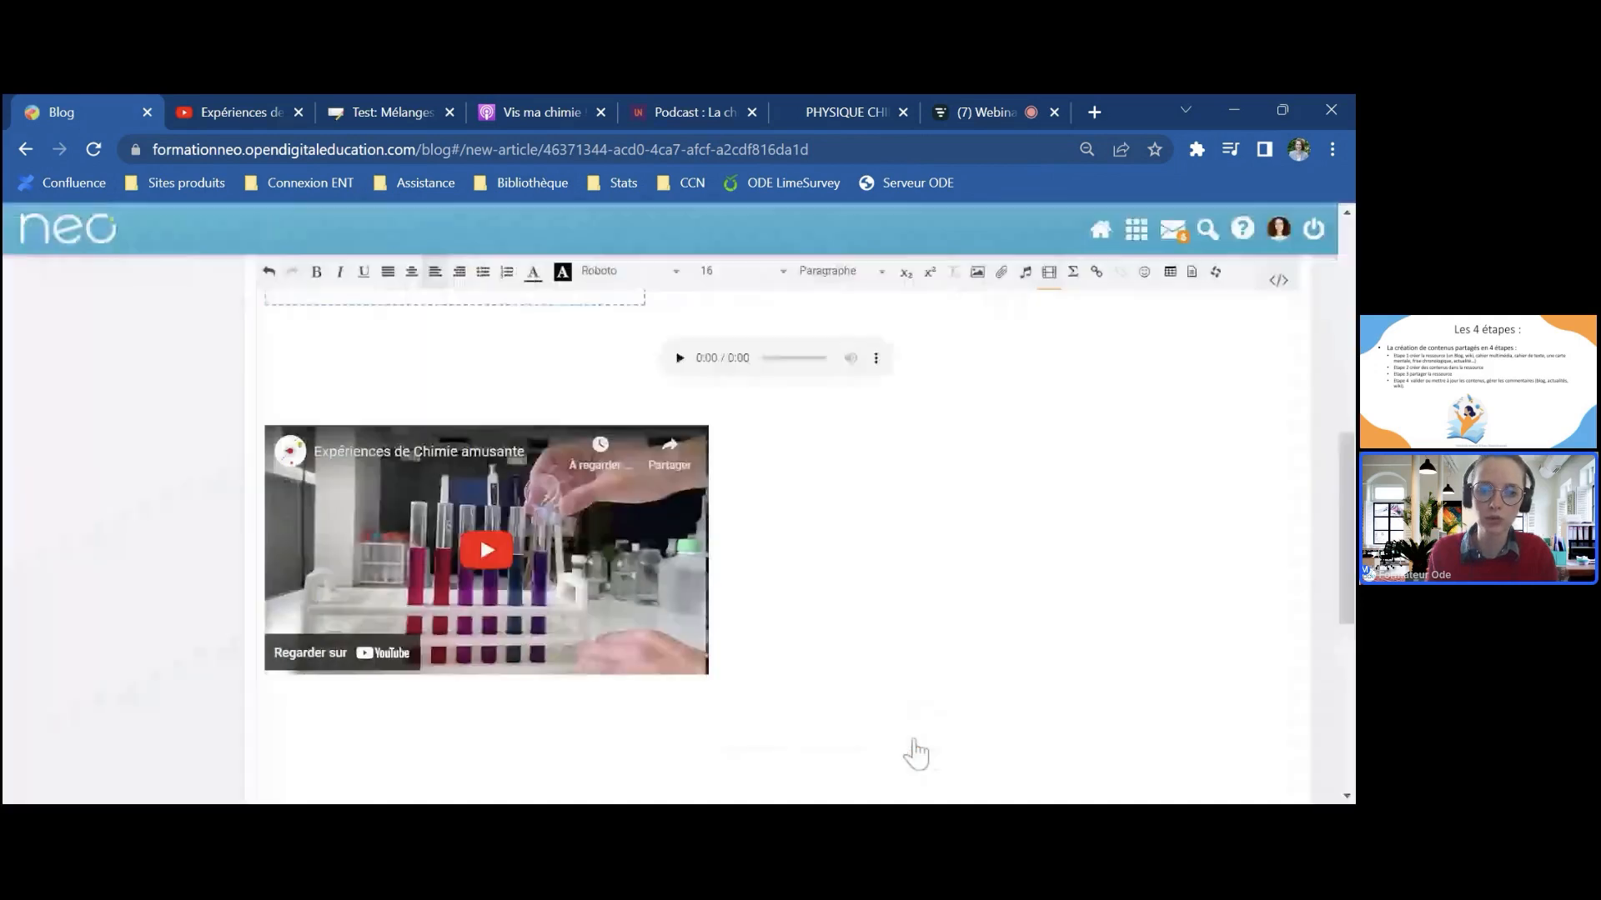
scroll(815, 459, "down", 3)
scroll(820, 467, "down", 4)
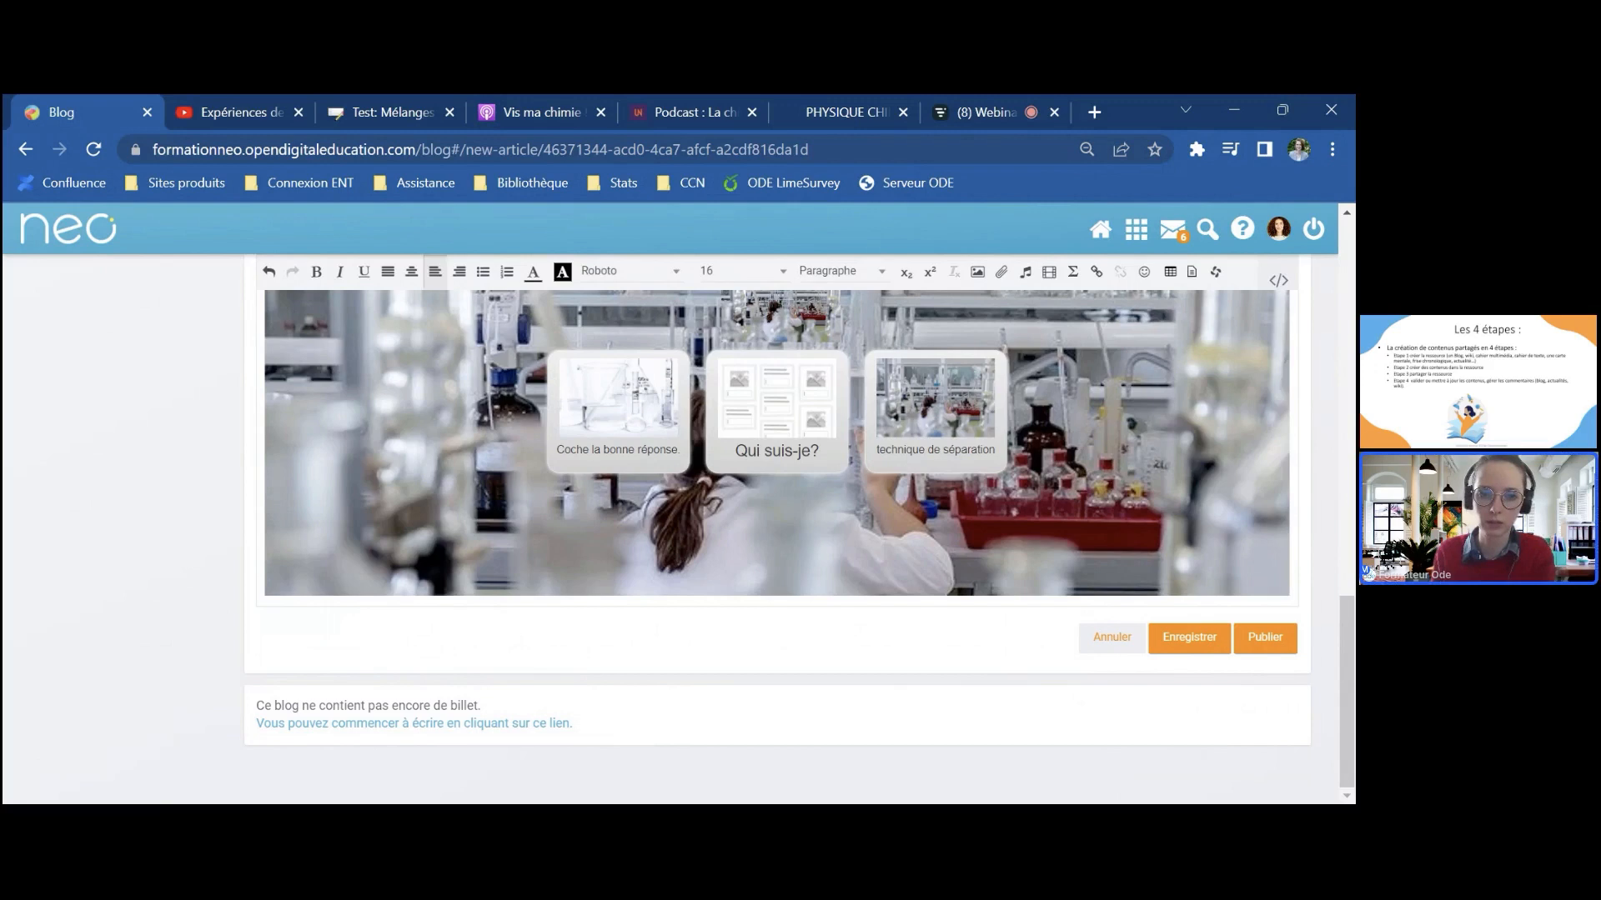
Step: Remove the embedded LearningApps exercise from the end of the post and undo the removal
key("BackSpace")
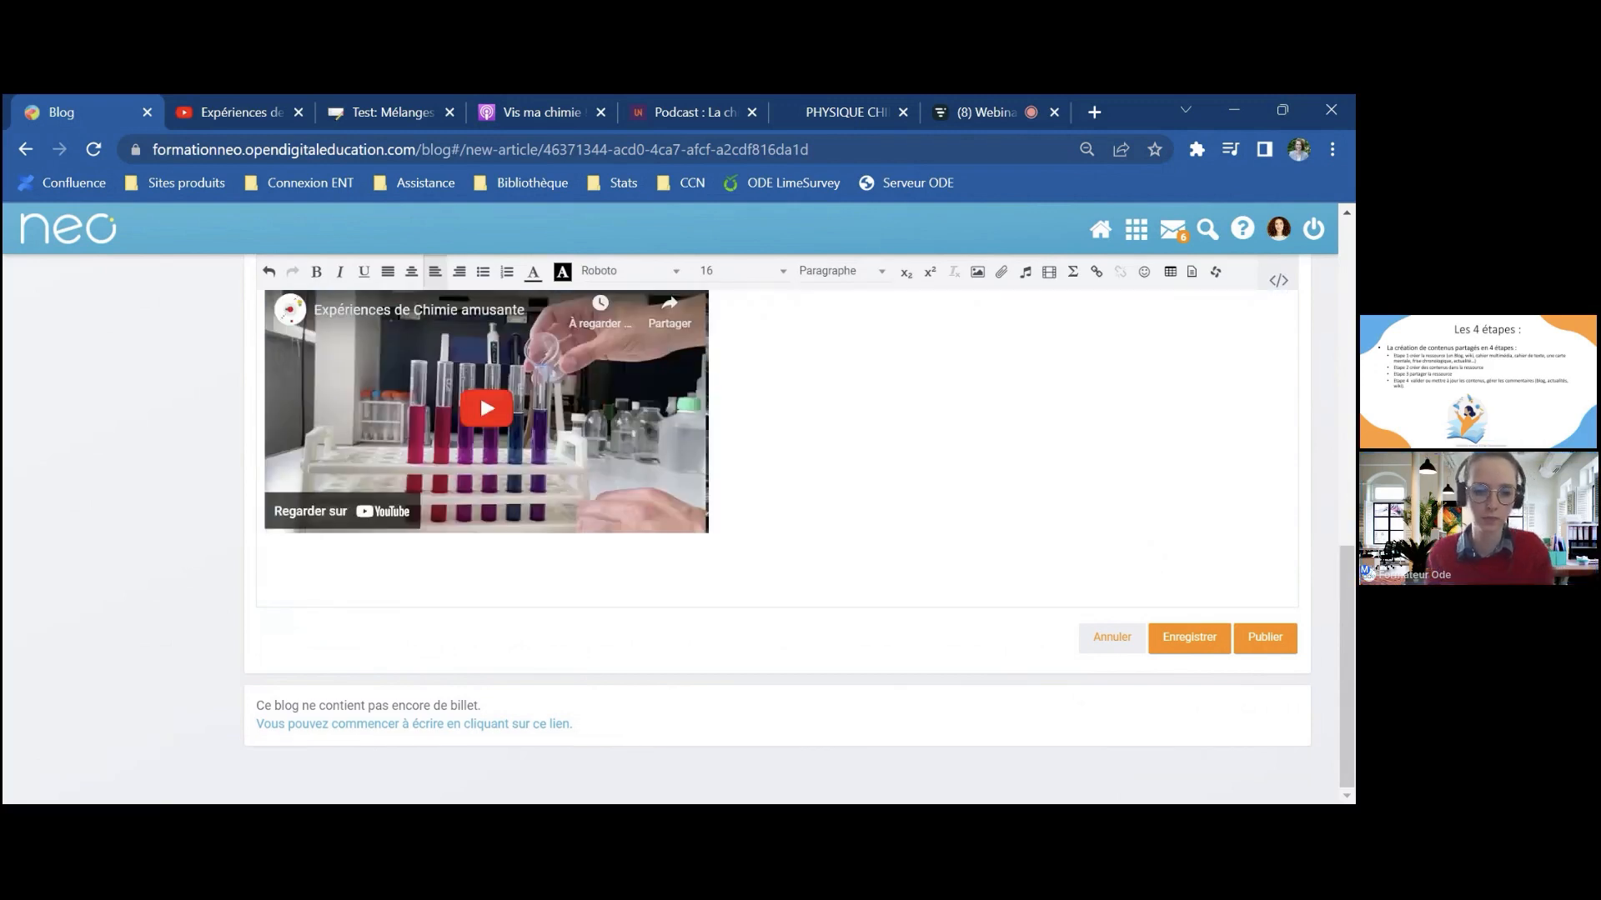
key("ctrl+z")
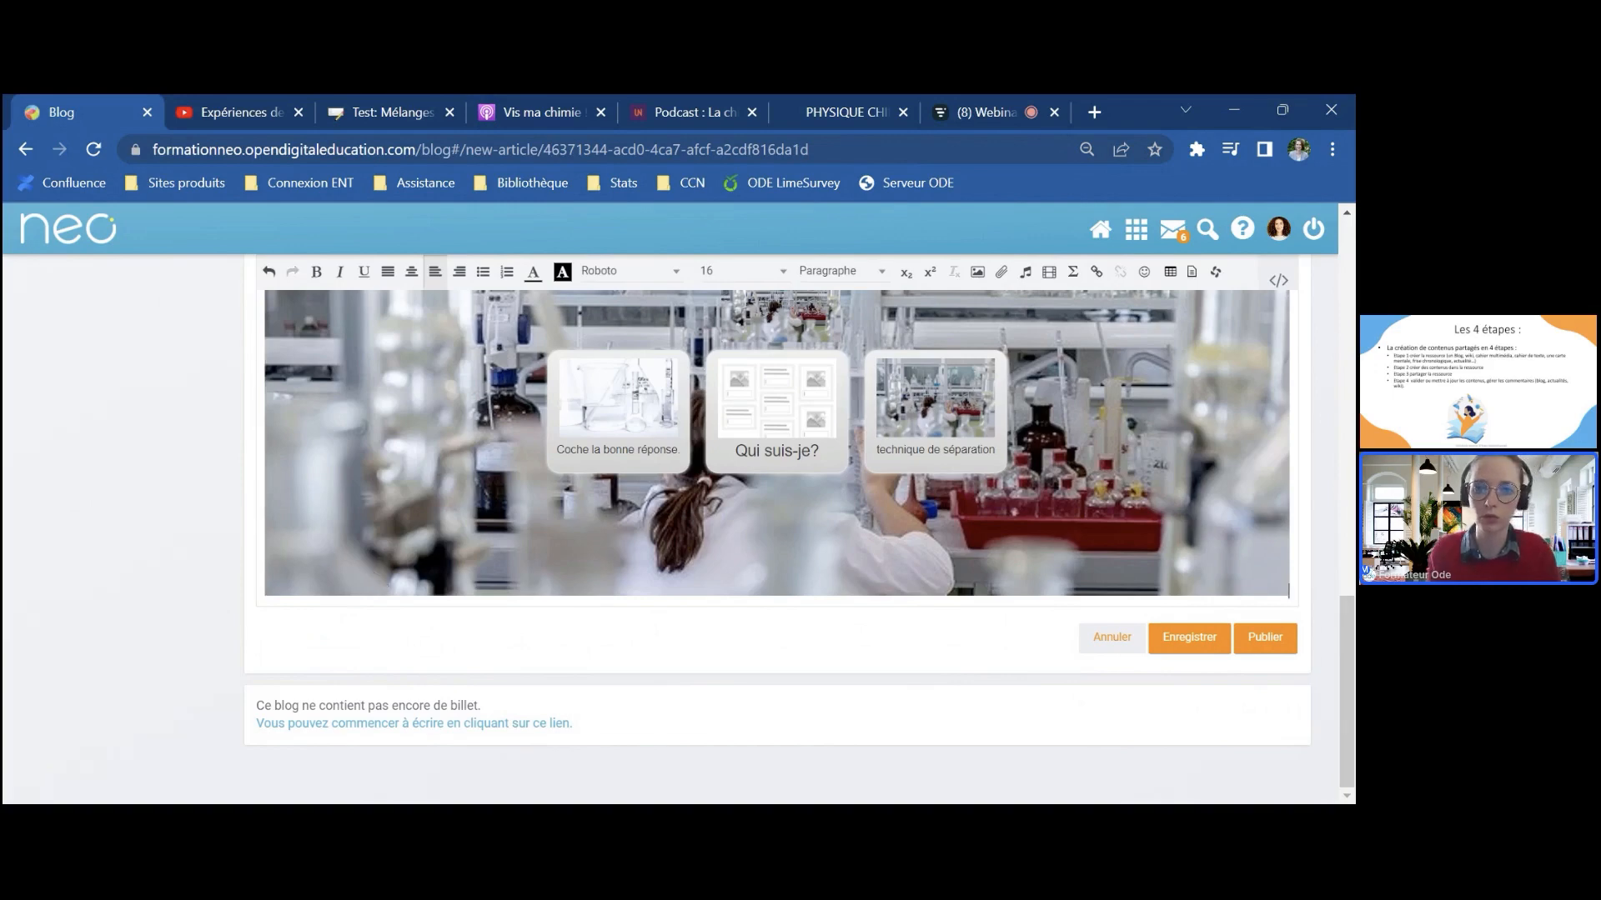
scroll(369, 563, "up", 5)
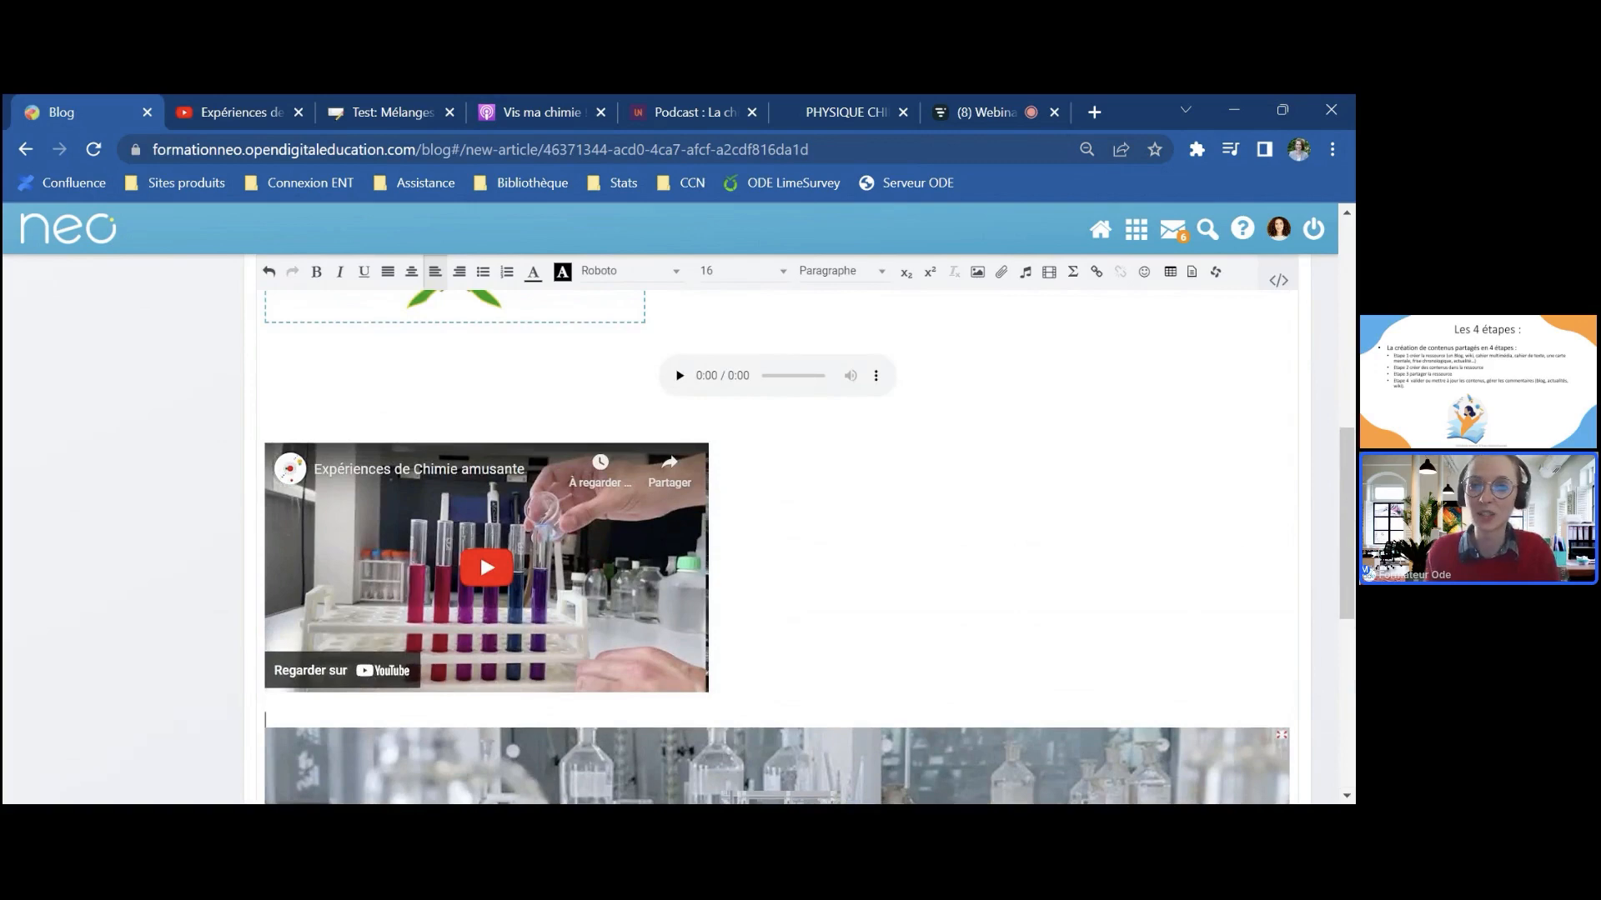
Step: Look at the sharing options of the "Vis ma chimie" episode on Apple Podcasts
left_click(1049, 272)
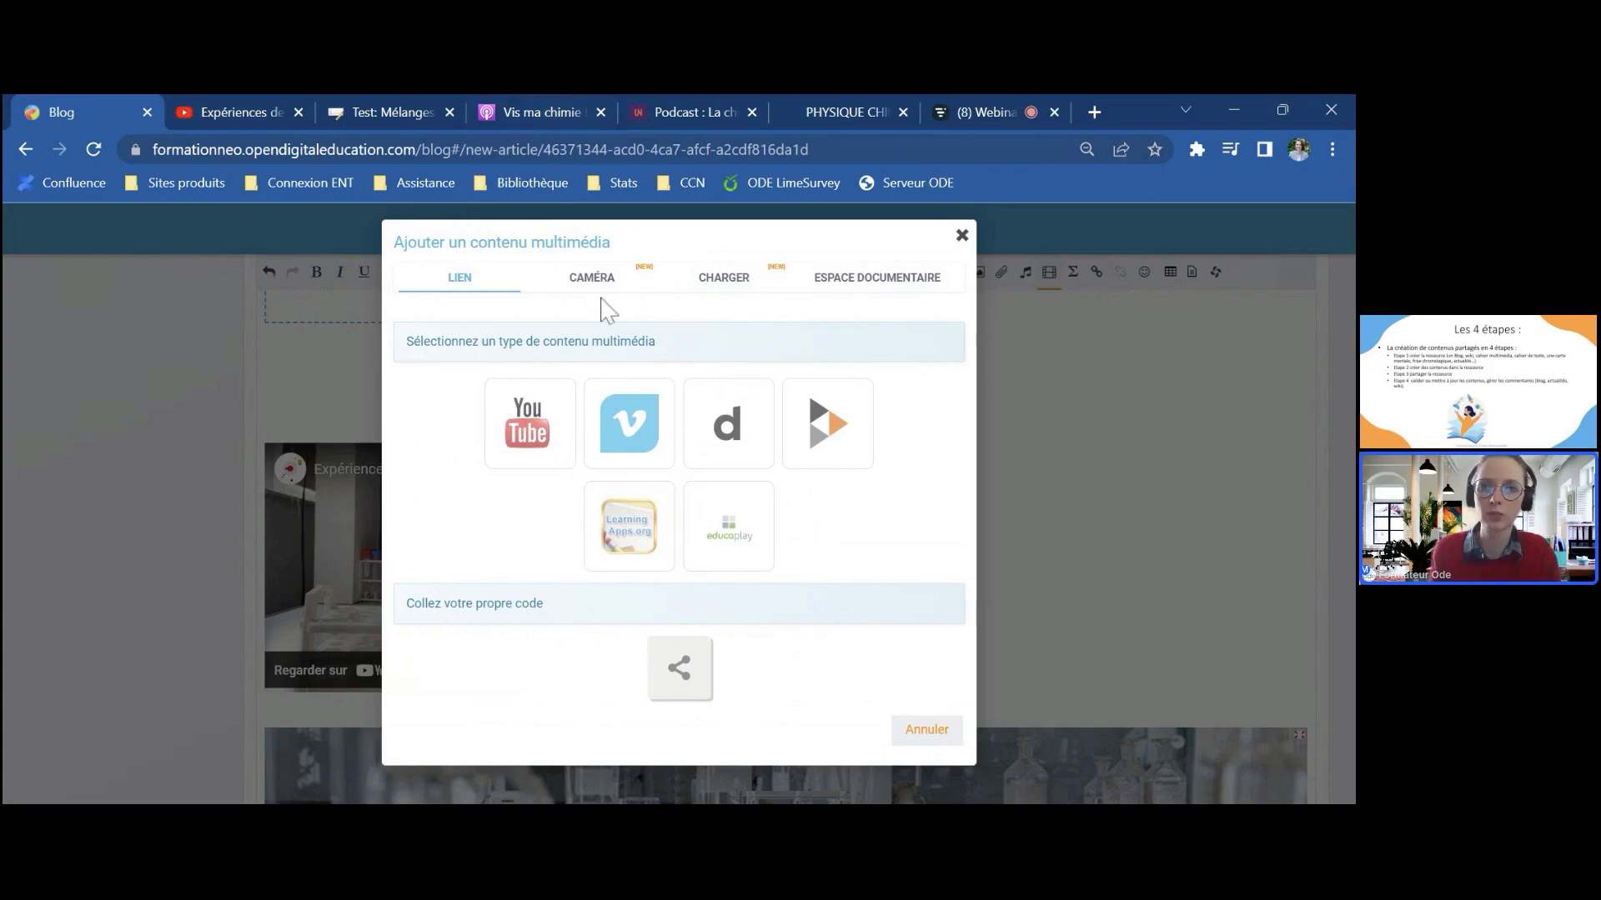
left_click(537, 111)
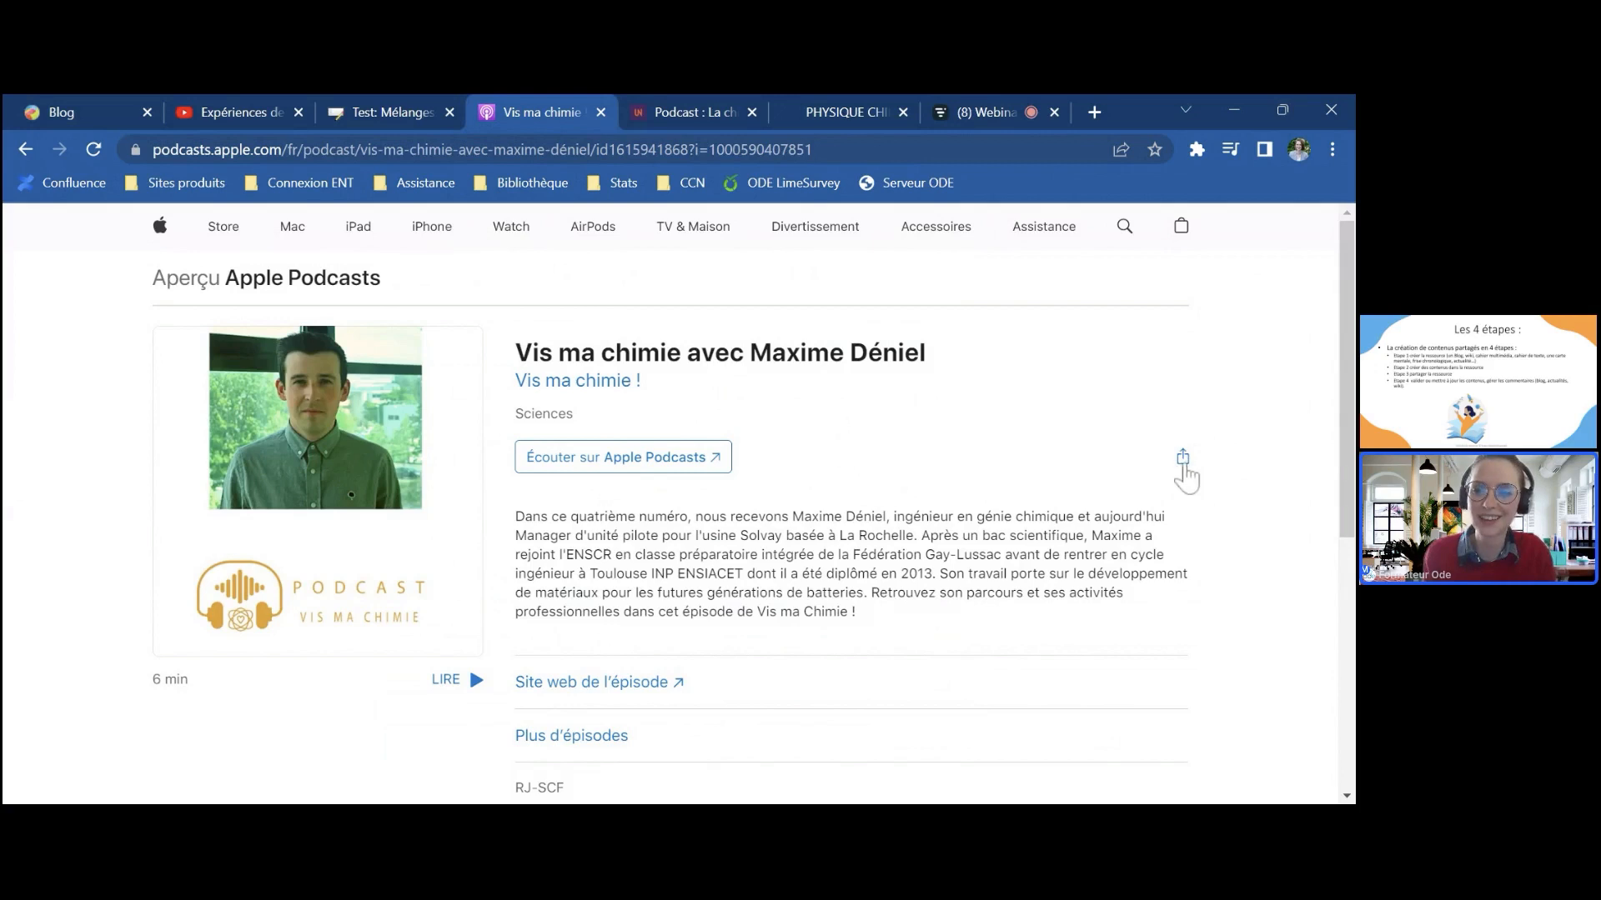
left_click(1183, 460)
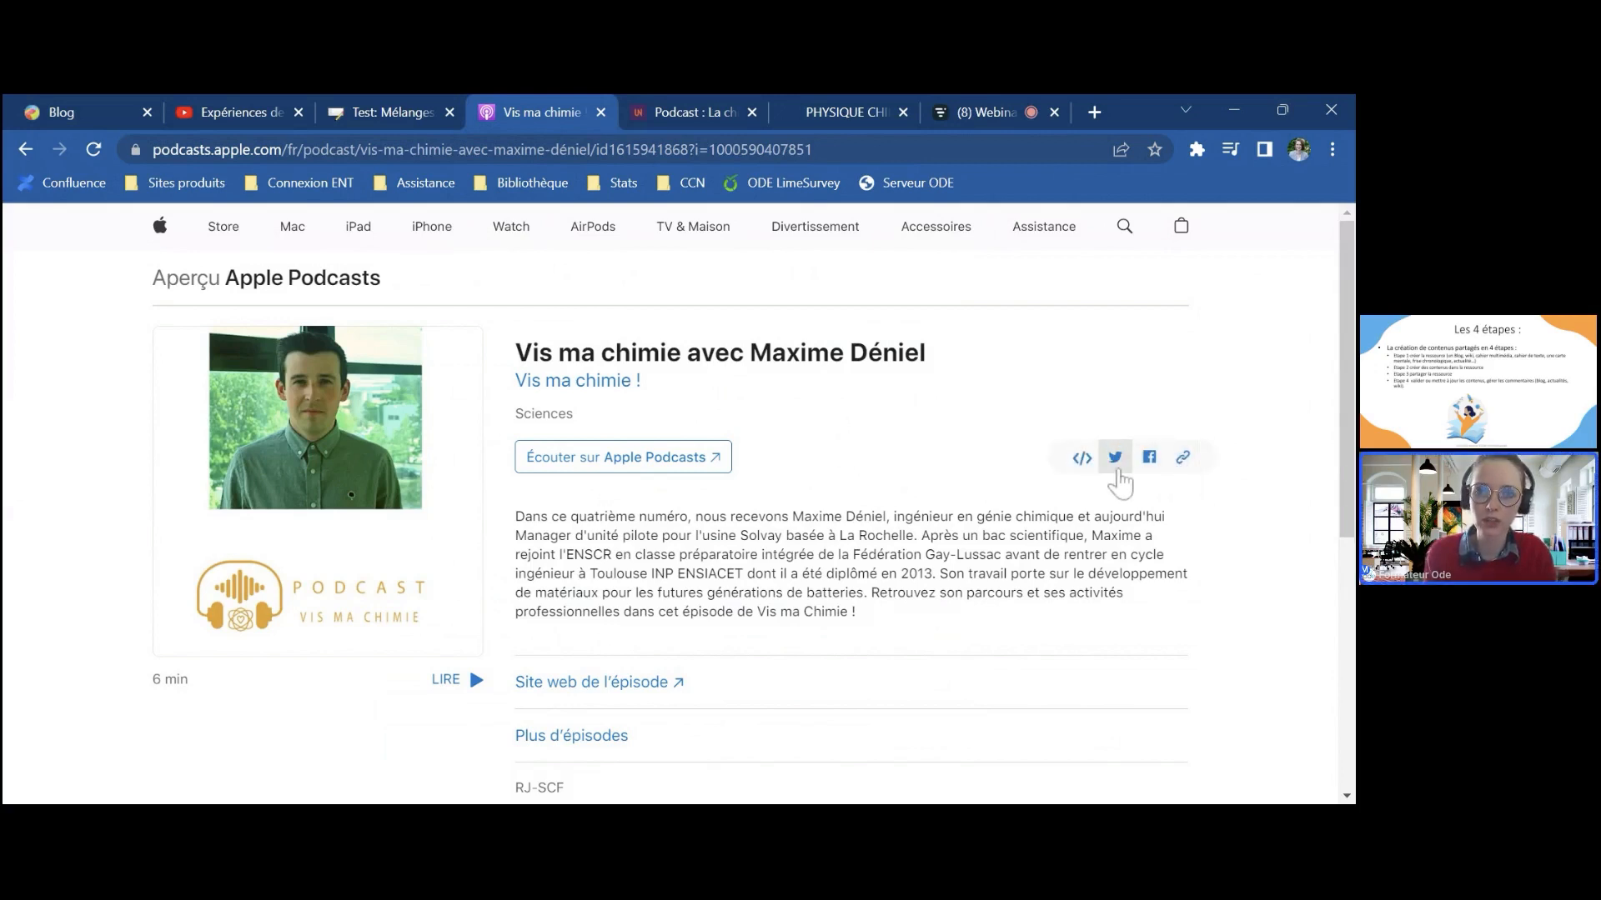
Step: Look at the sharing options, including the embed code, of the JUNIA podcast episode on green chemistry
left_click(651, 98)
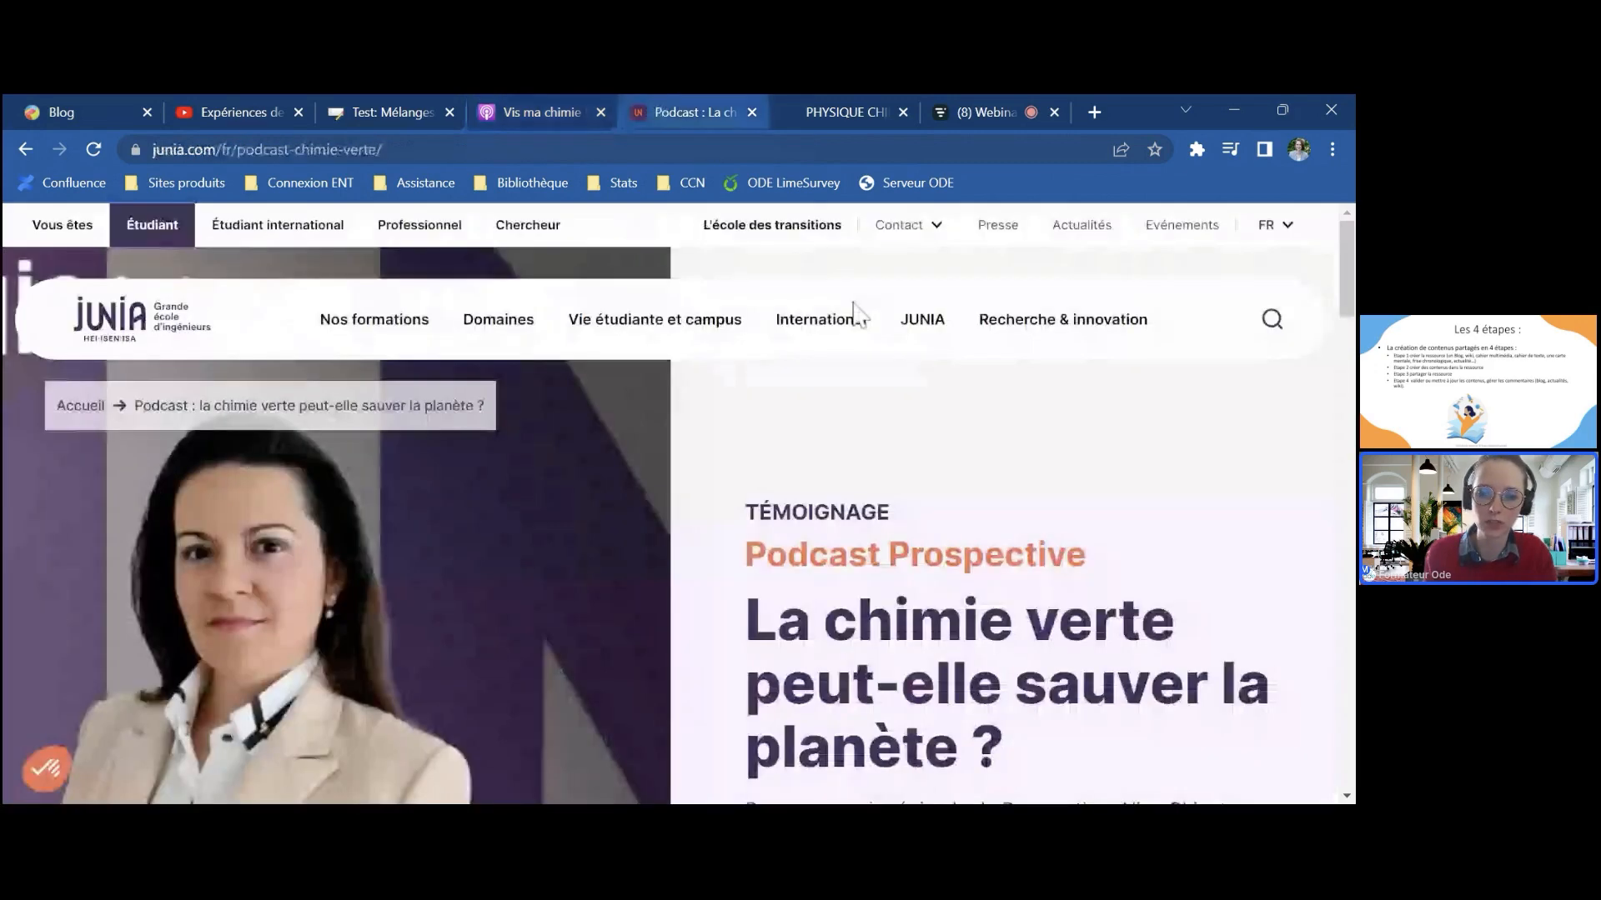
scroll(856, 312, "down", 3)
scroll(1012, 690, "down", 7)
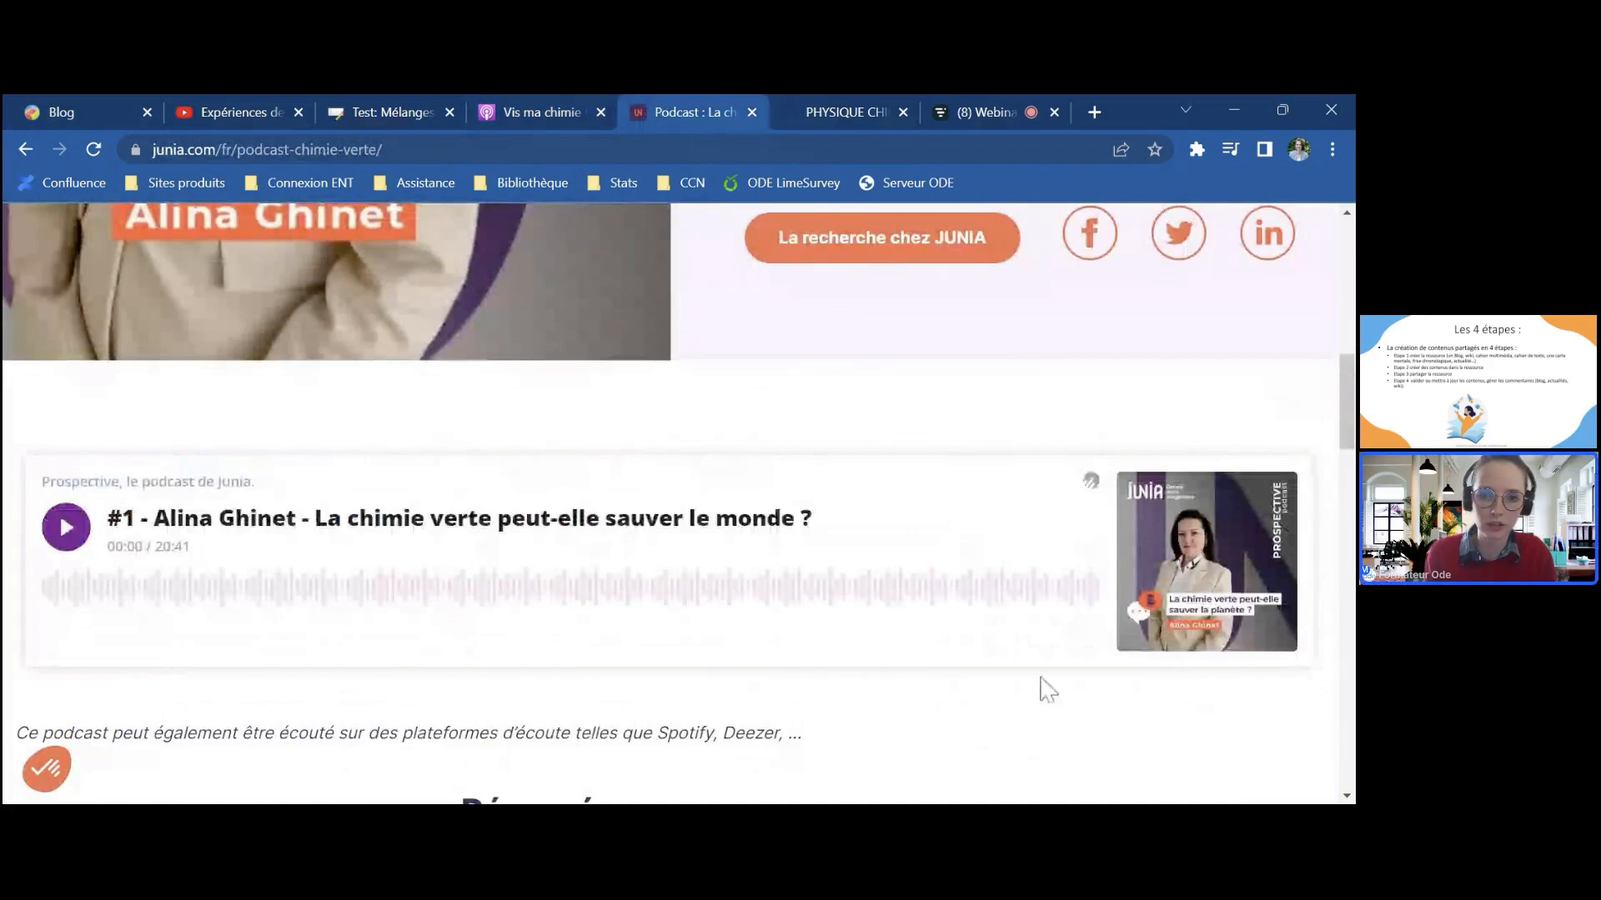
mouse_move(784, 601)
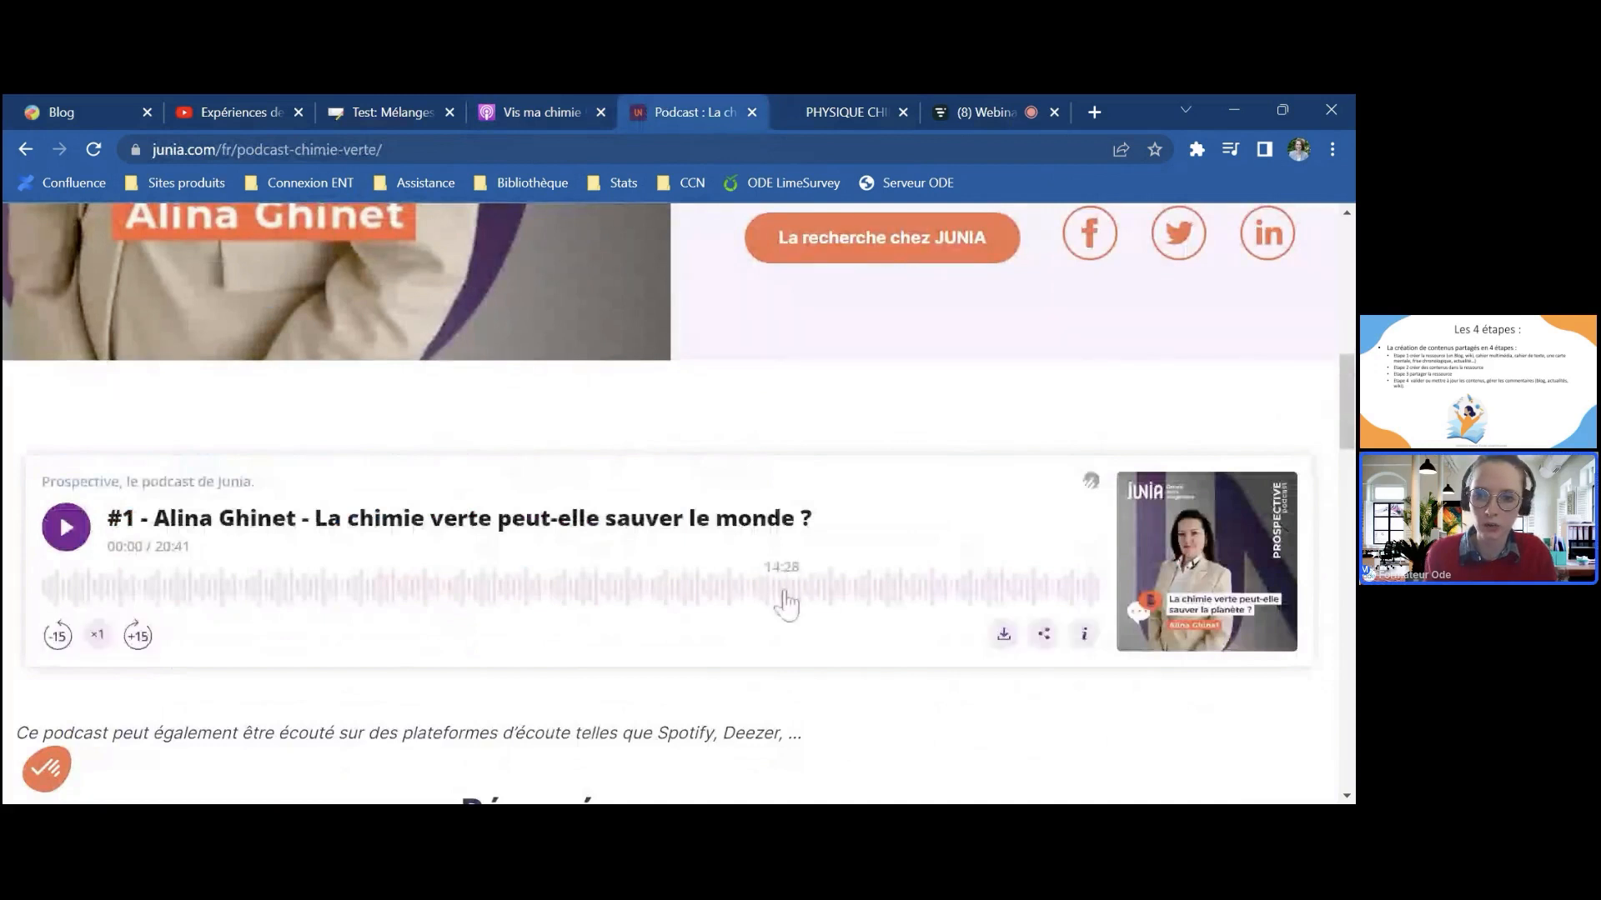
left_click(1044, 634)
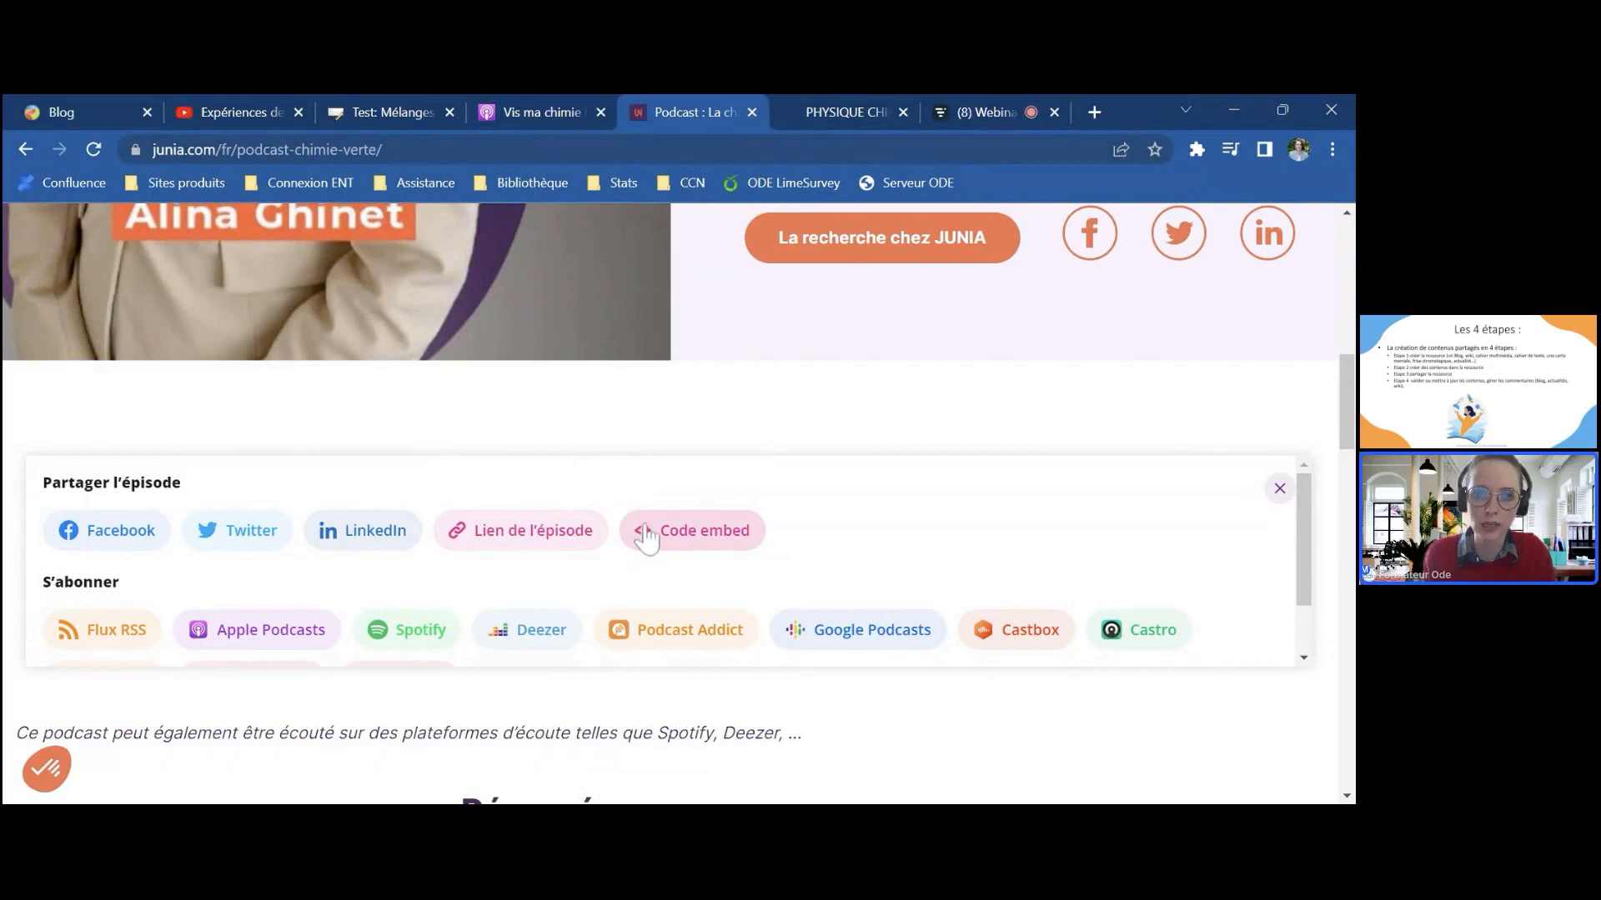
Step: Copy the embed code of the "Vis ma chimie" episode from Apple Podcasts and return to the blog post
left_click(515, 100)
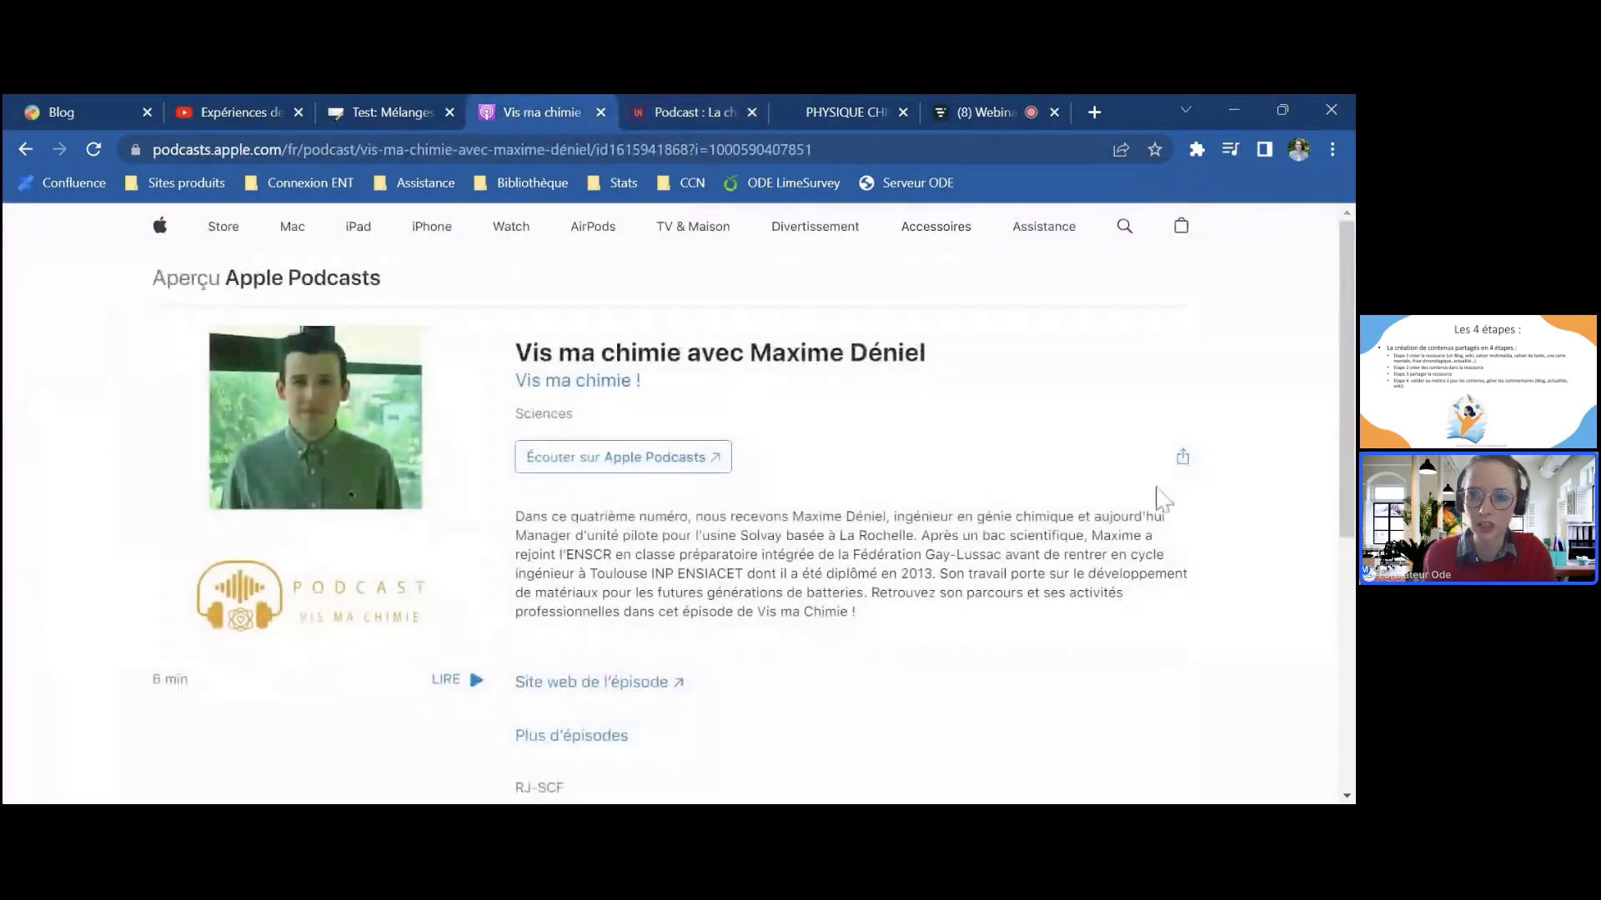
left_click(1183, 459)
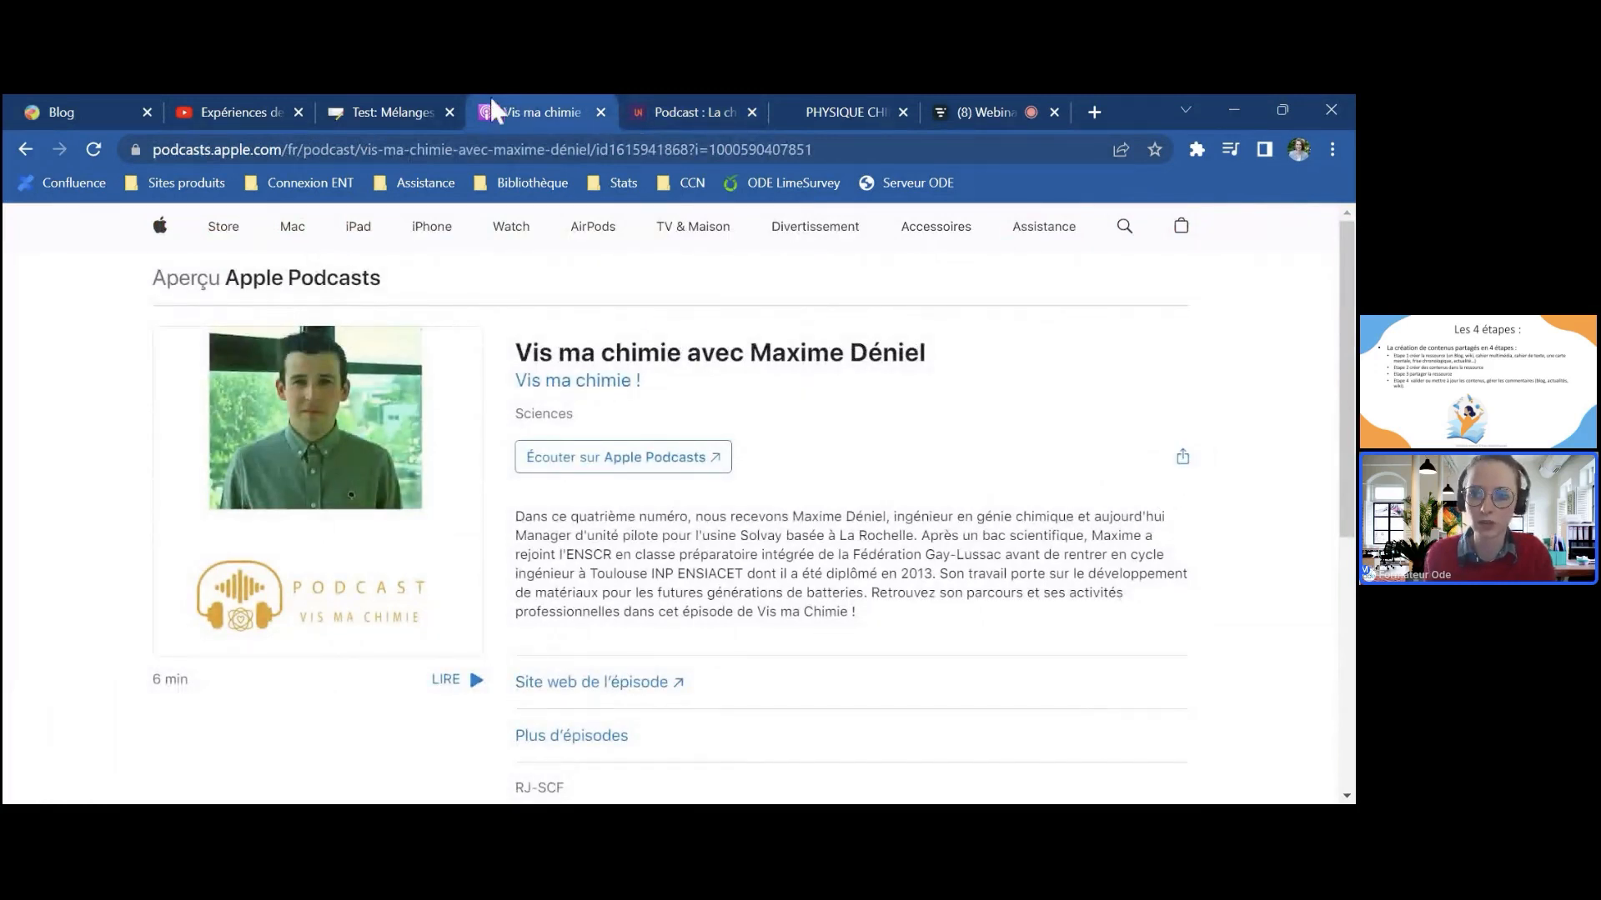
left_click(1177, 460)
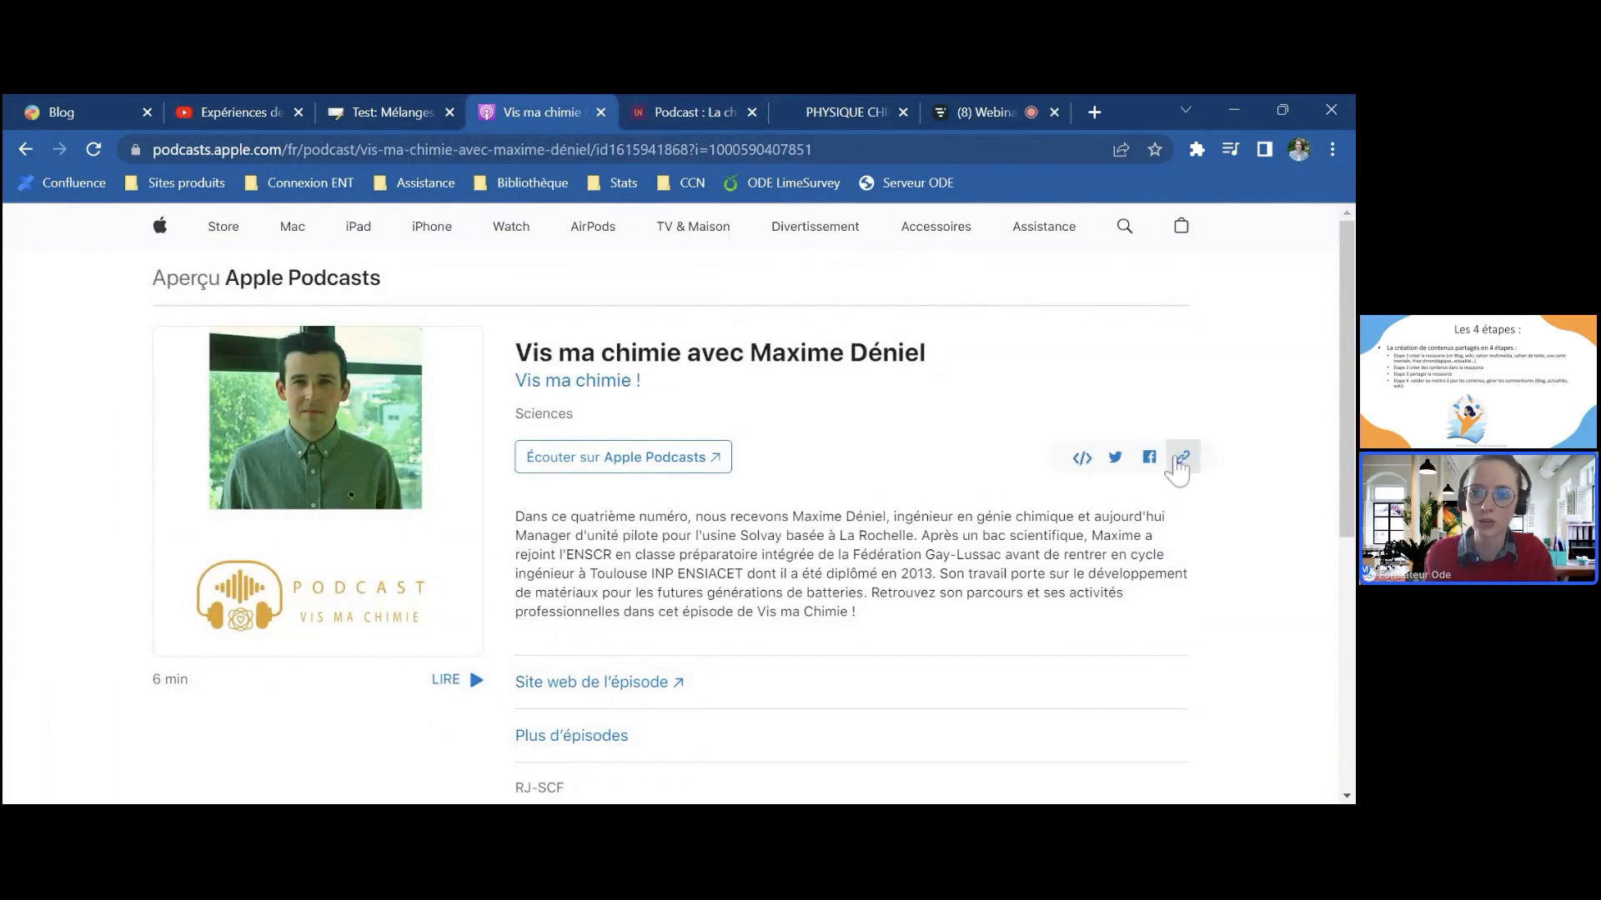
left_click(1082, 458)
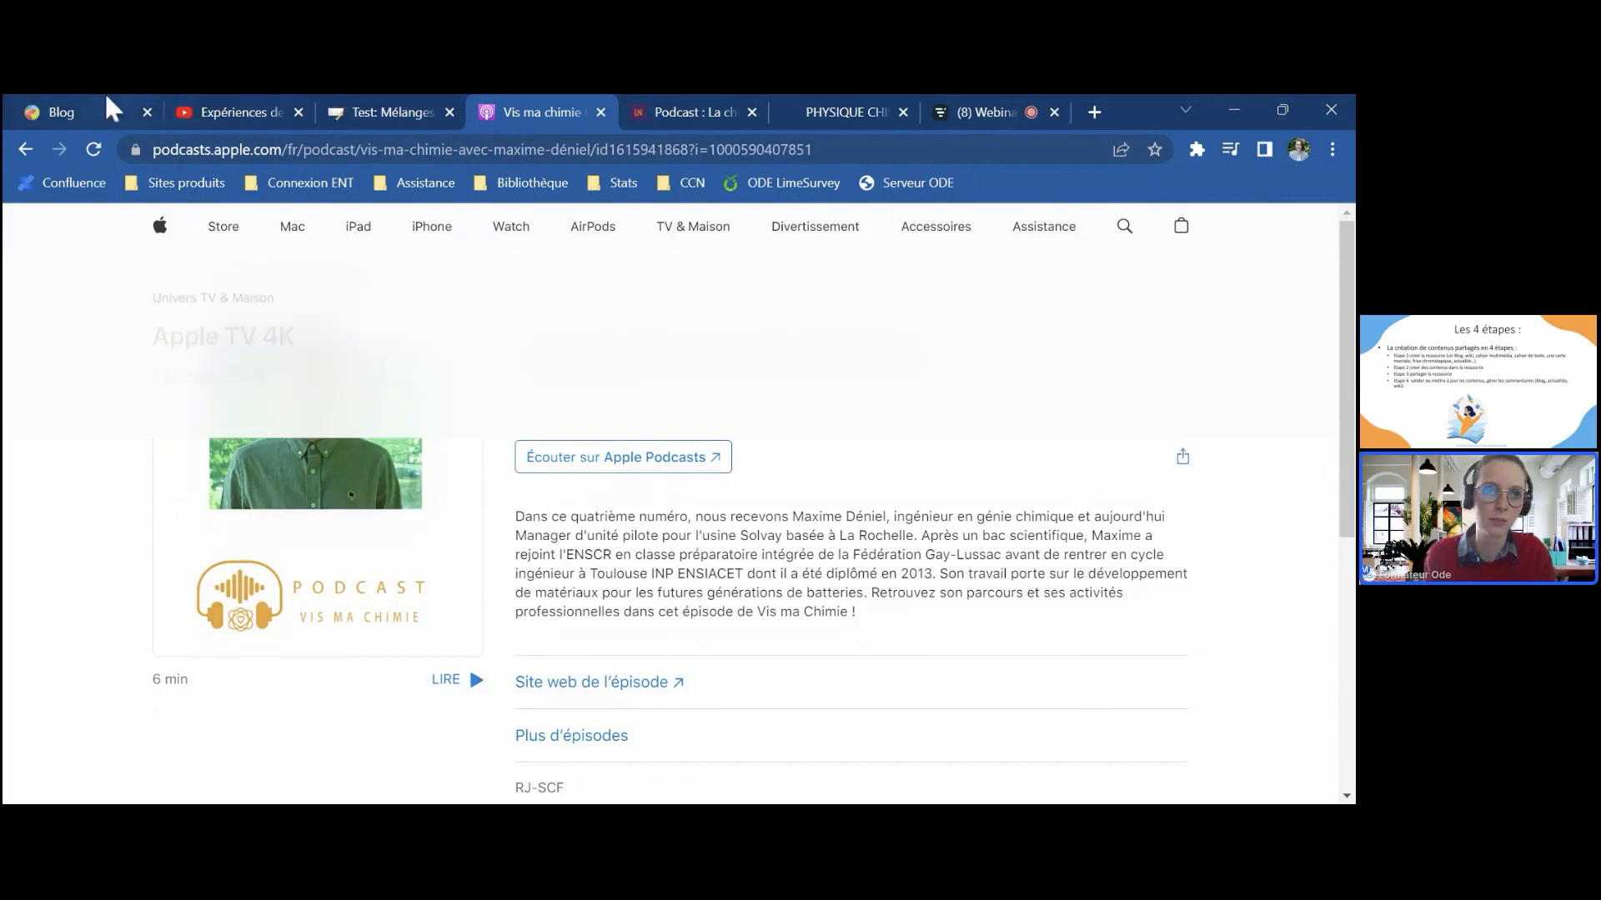
left_click(82, 93)
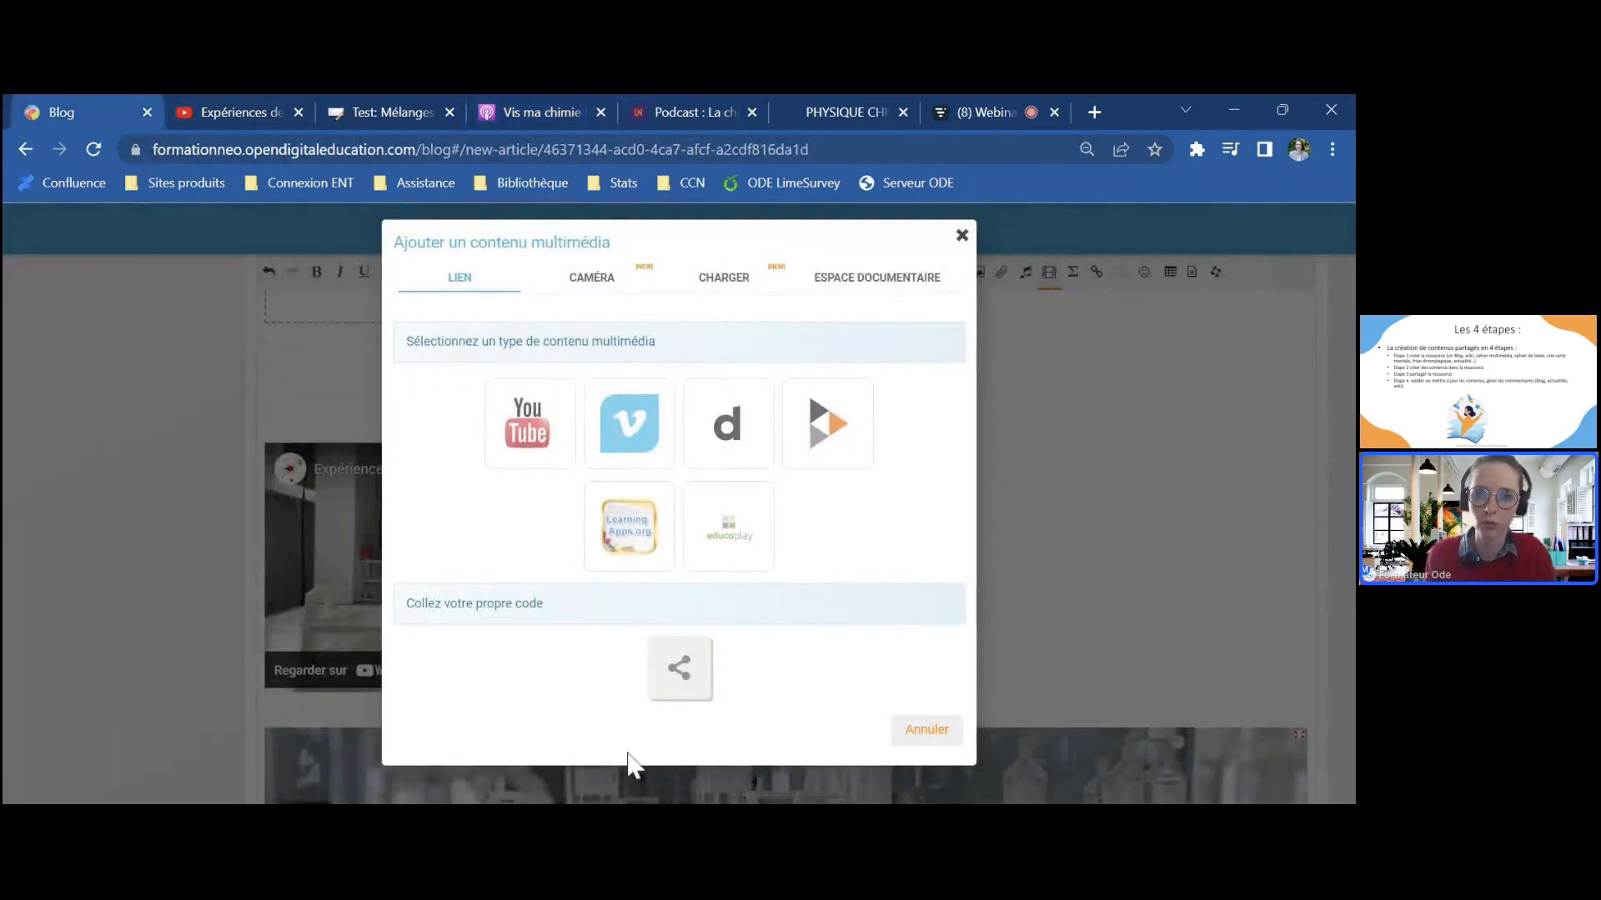
Step: Embed the "Vis ma chimie" Apple Podcasts episode below the YouTube video using its copied embed code
left_click(961, 236)
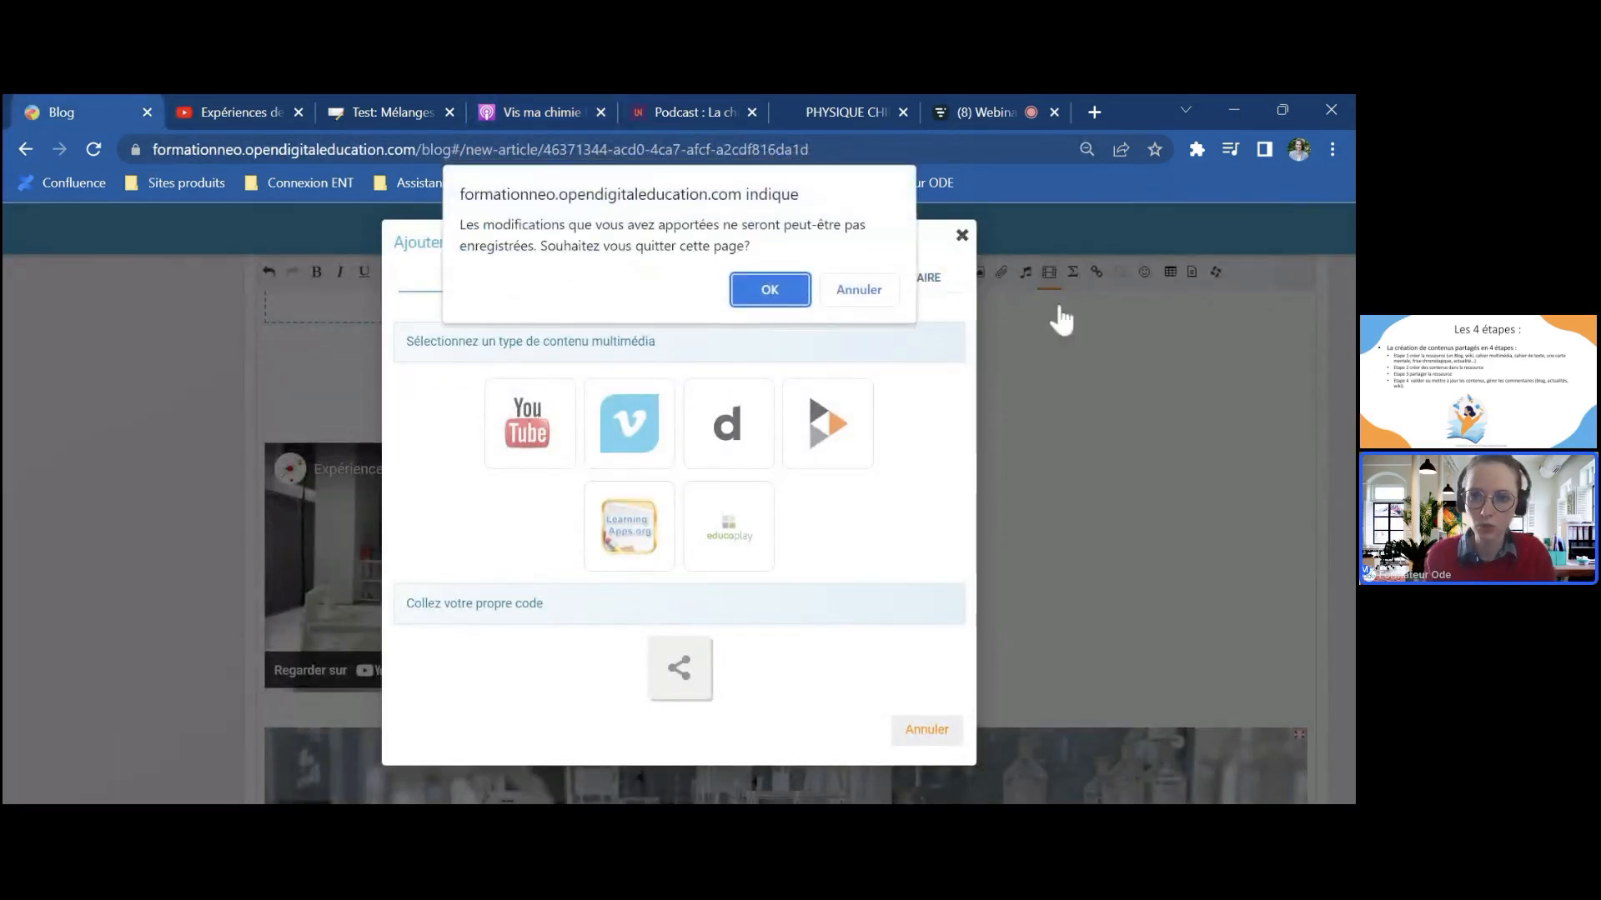
left_click(771, 297)
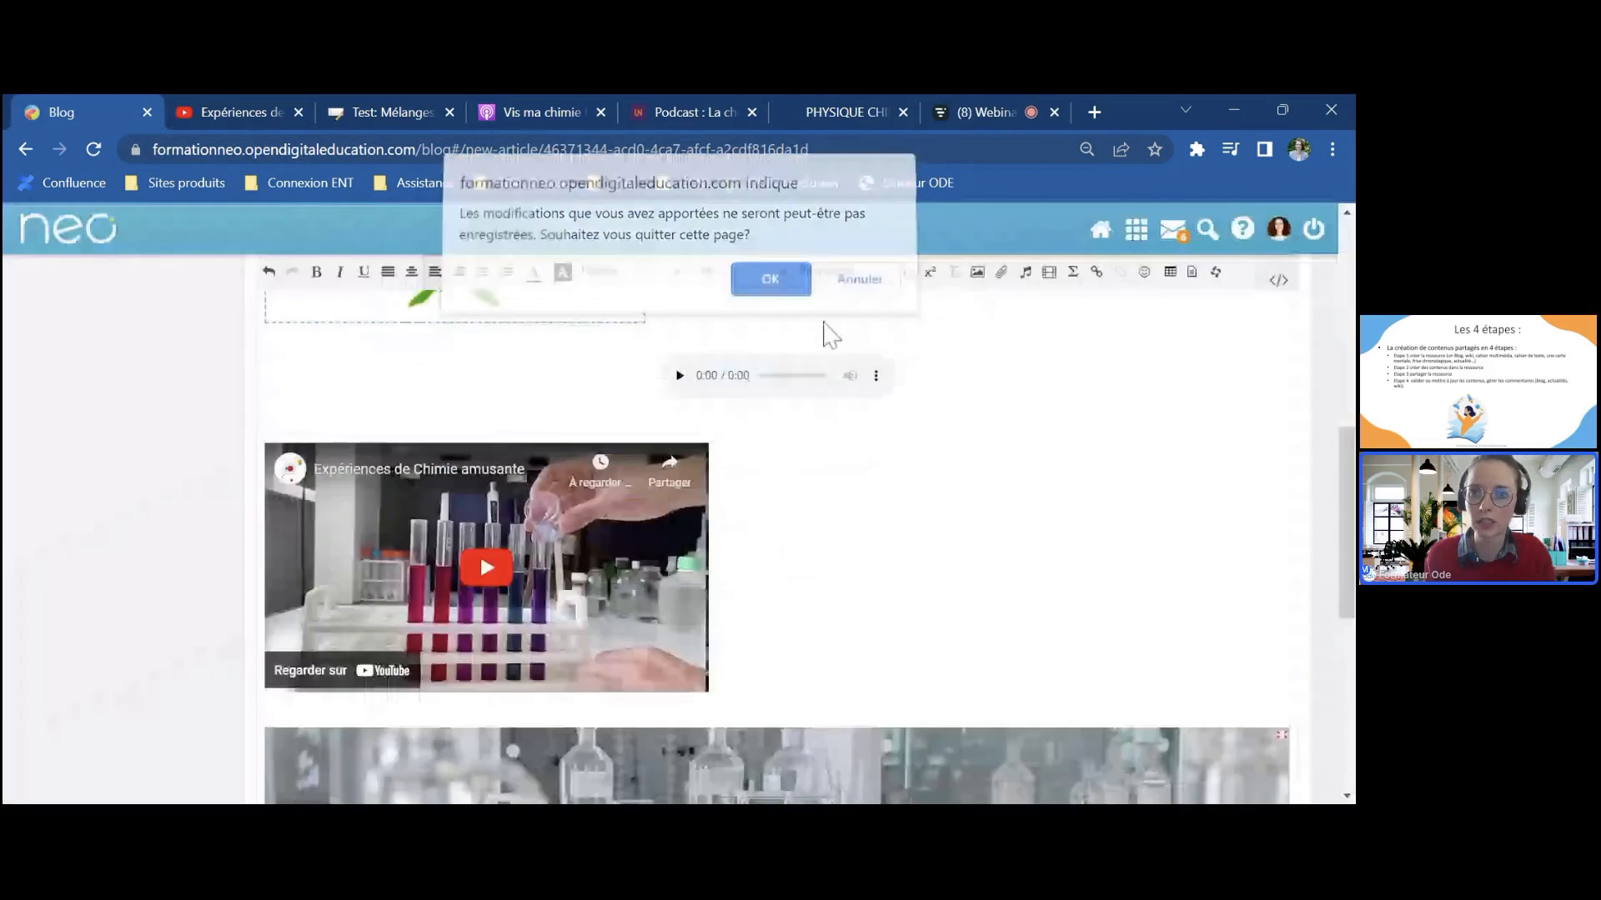
left_click(1049, 274)
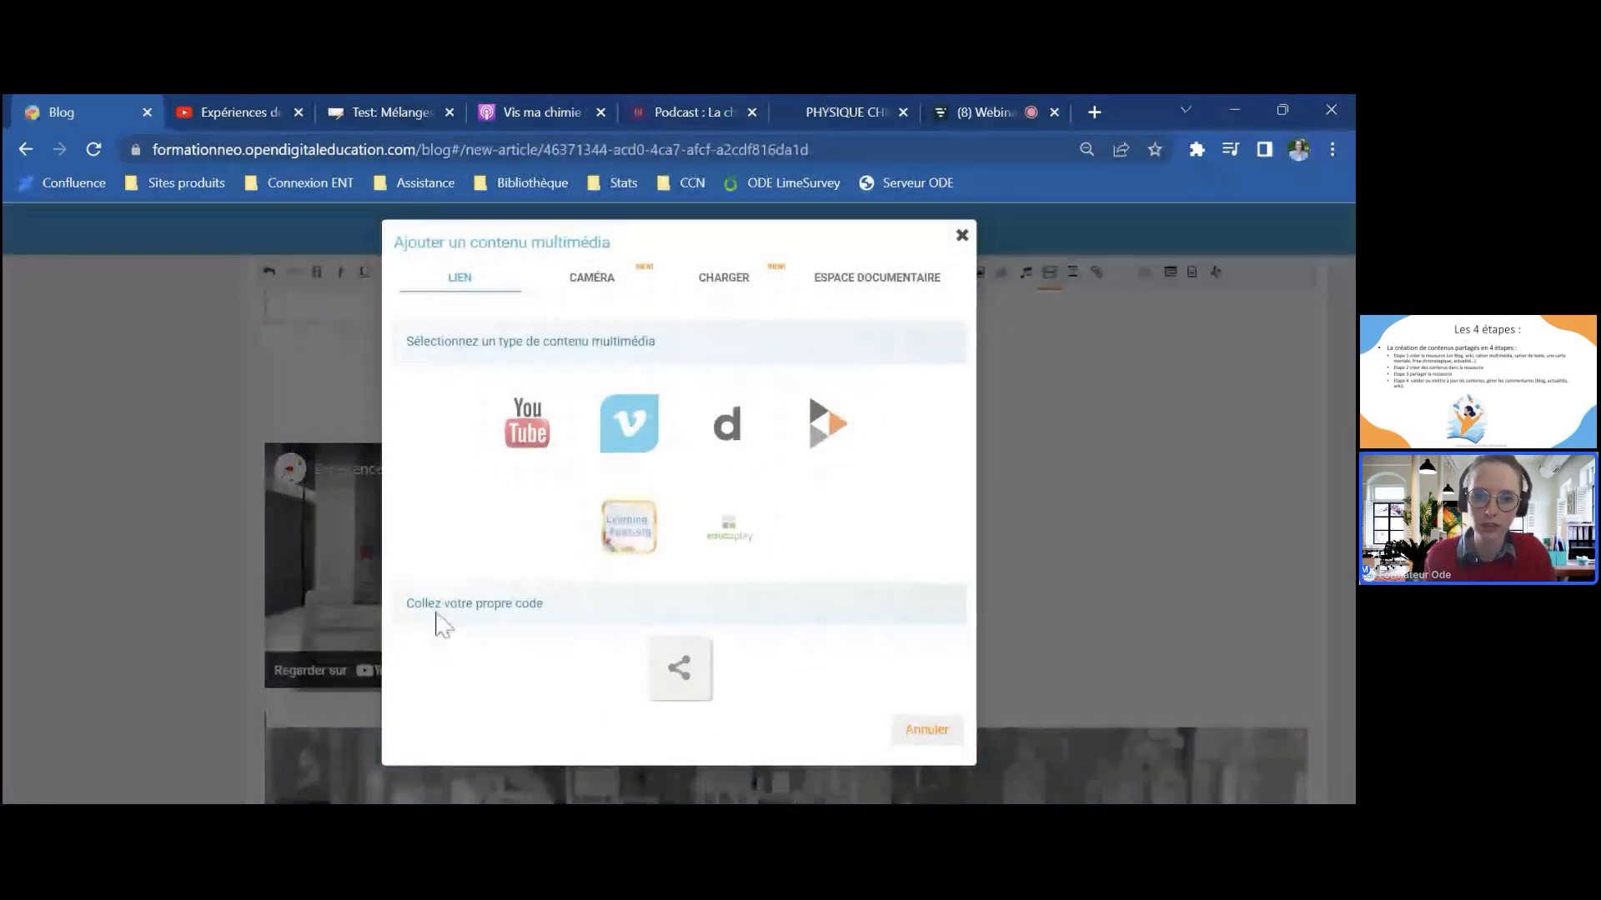
left_click(679, 669)
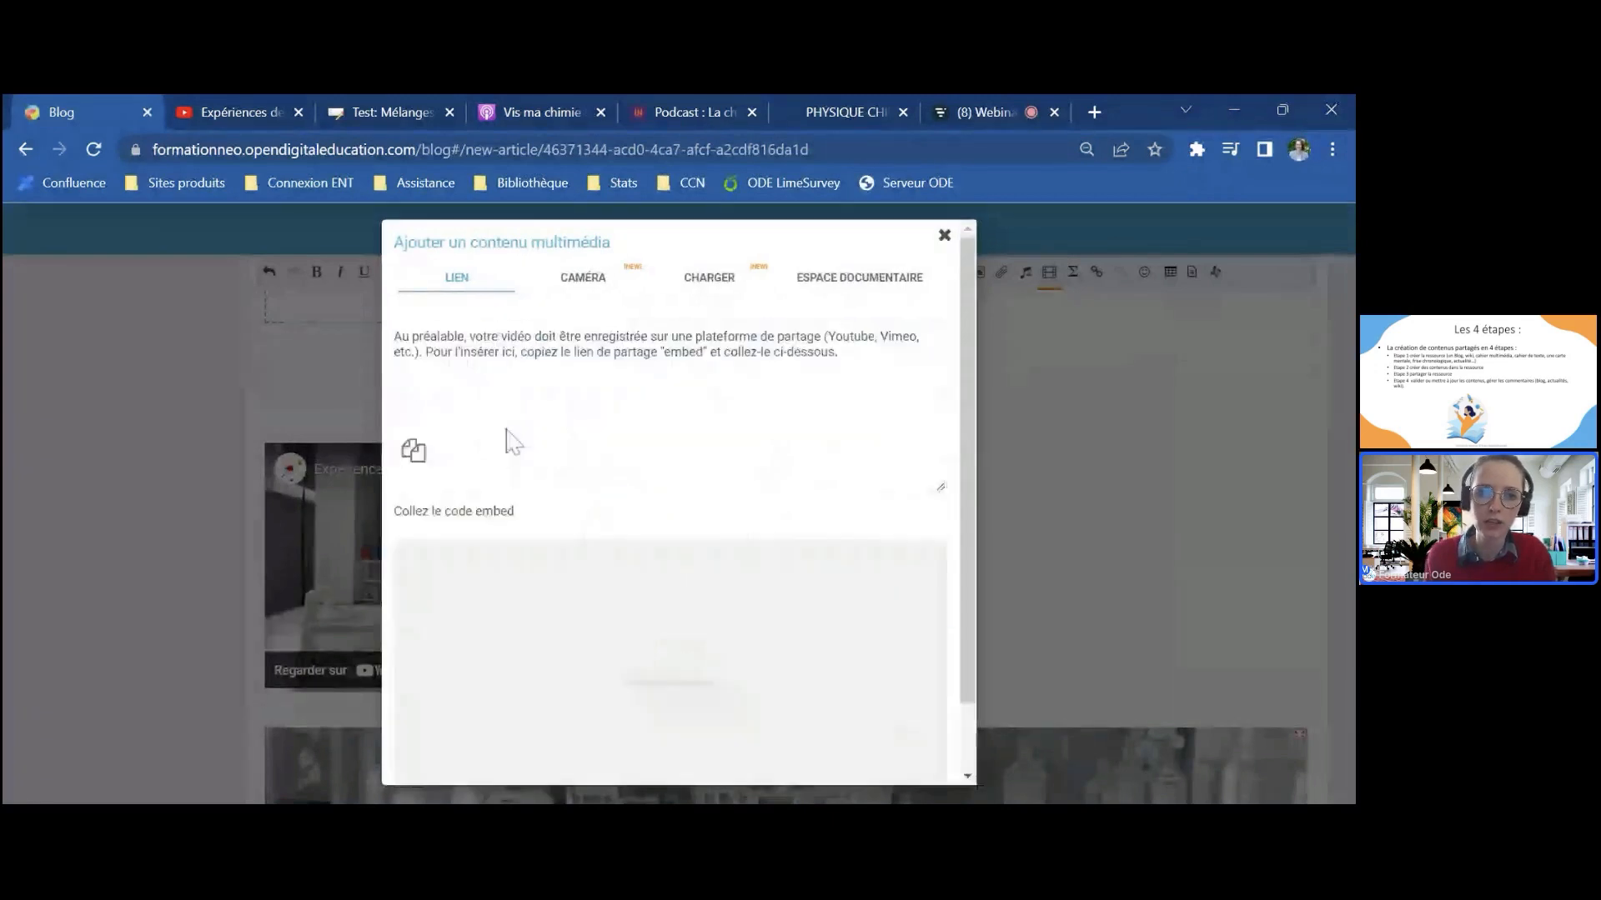
left_click(492, 414)
key("ctrl+v")
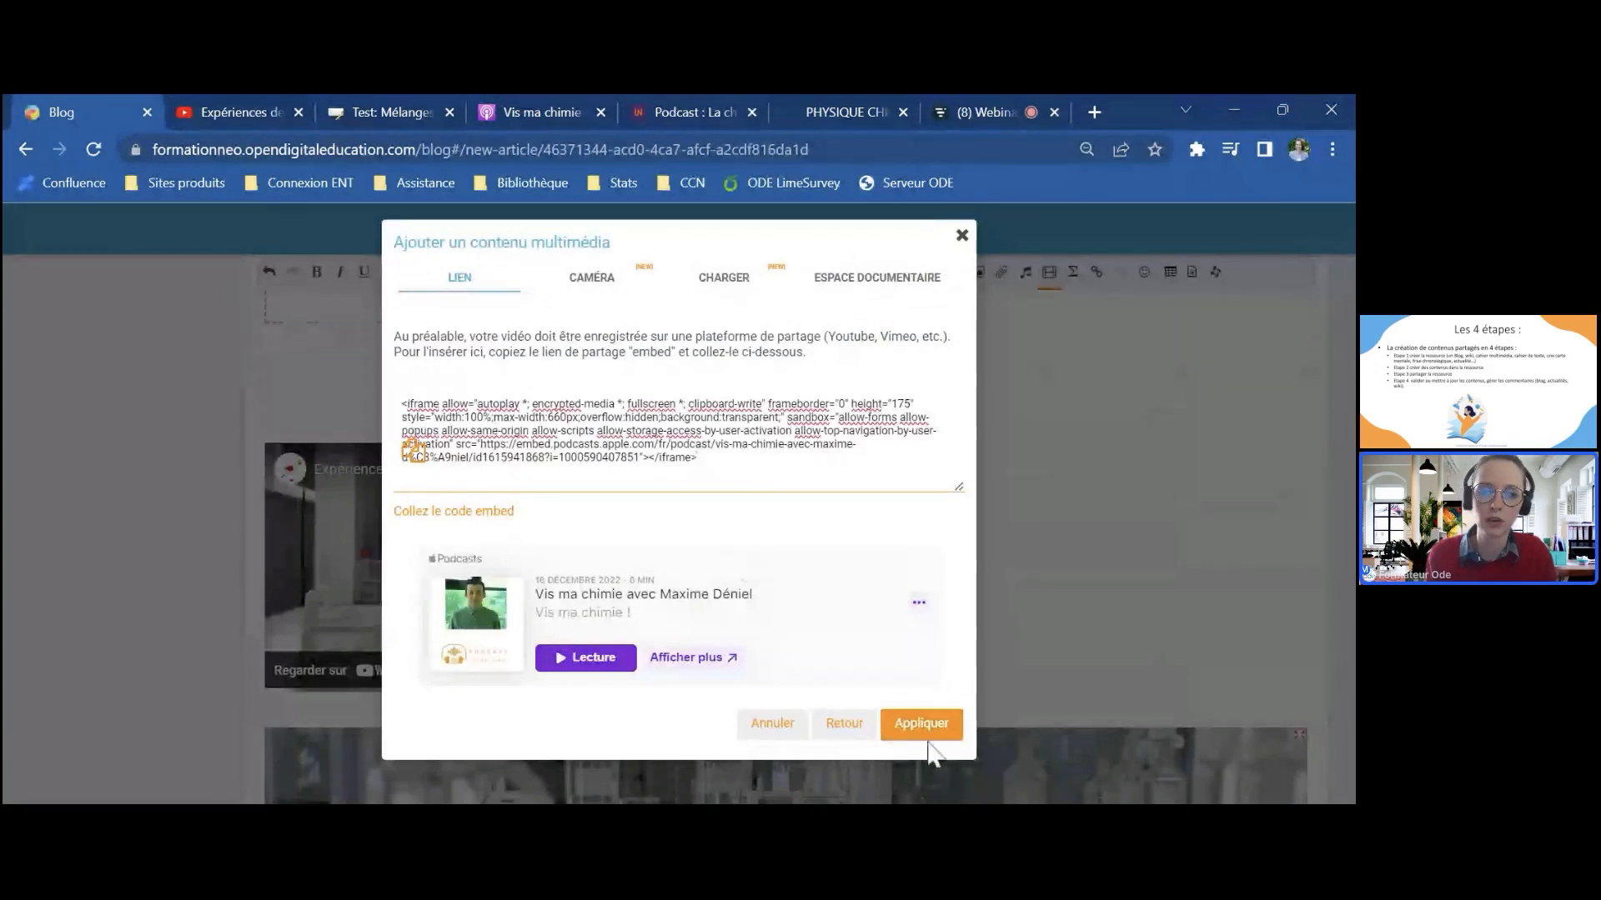
left_click(927, 737)
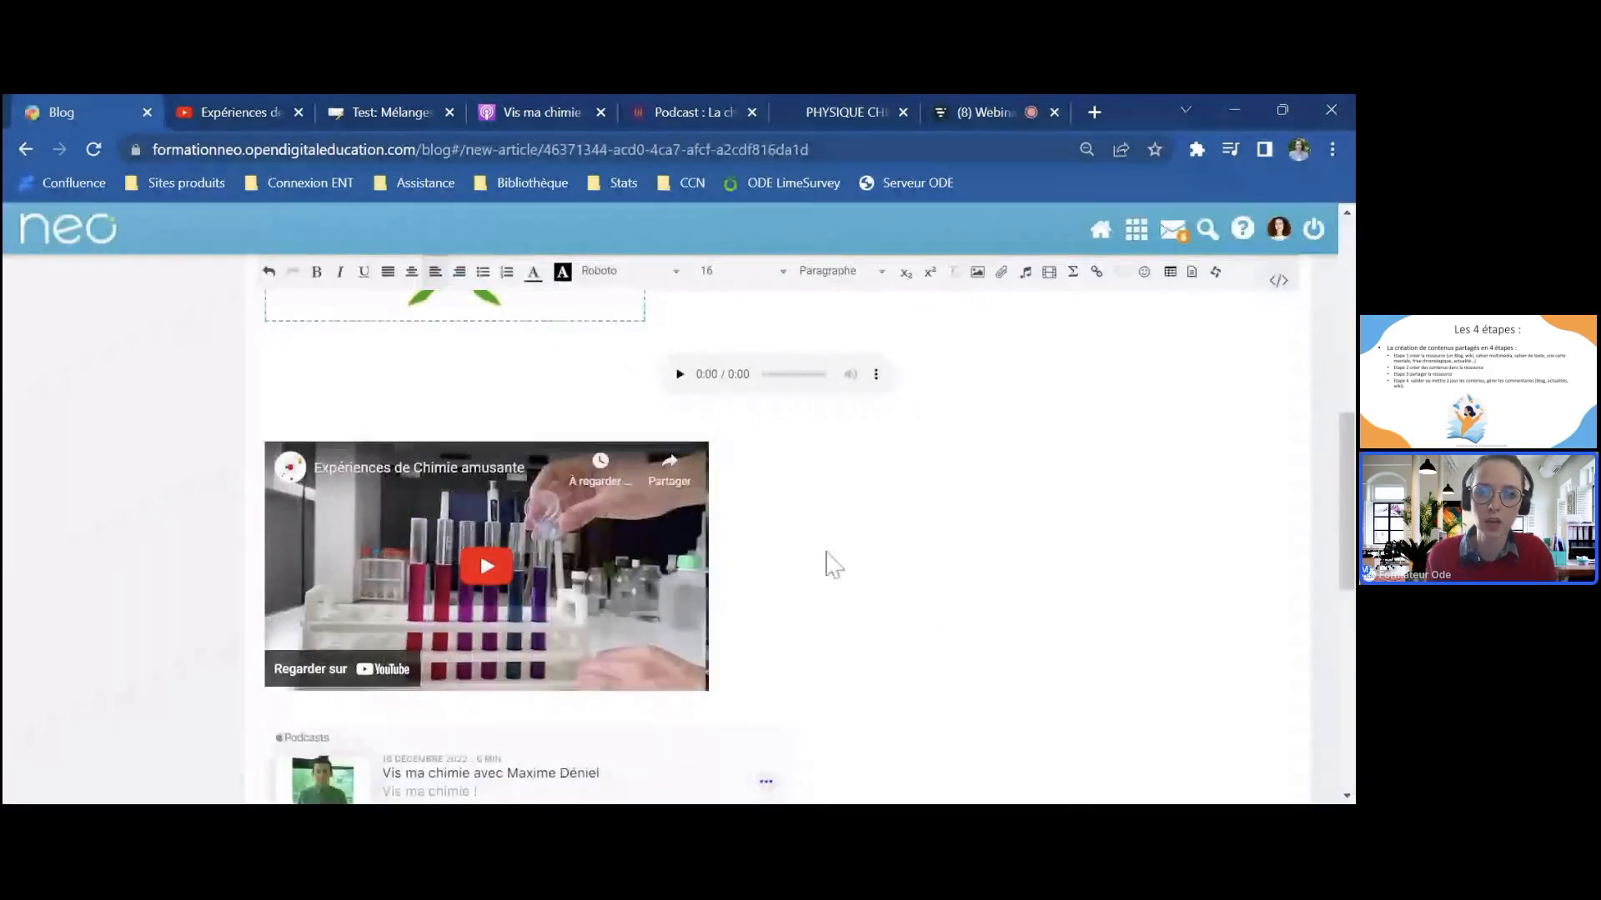
Step: Add an empty line between the YouTube video and the "Vis ma chimie" podcast player
scroll(825, 552, "down", 2)
left_click(784, 510)
key("Return")
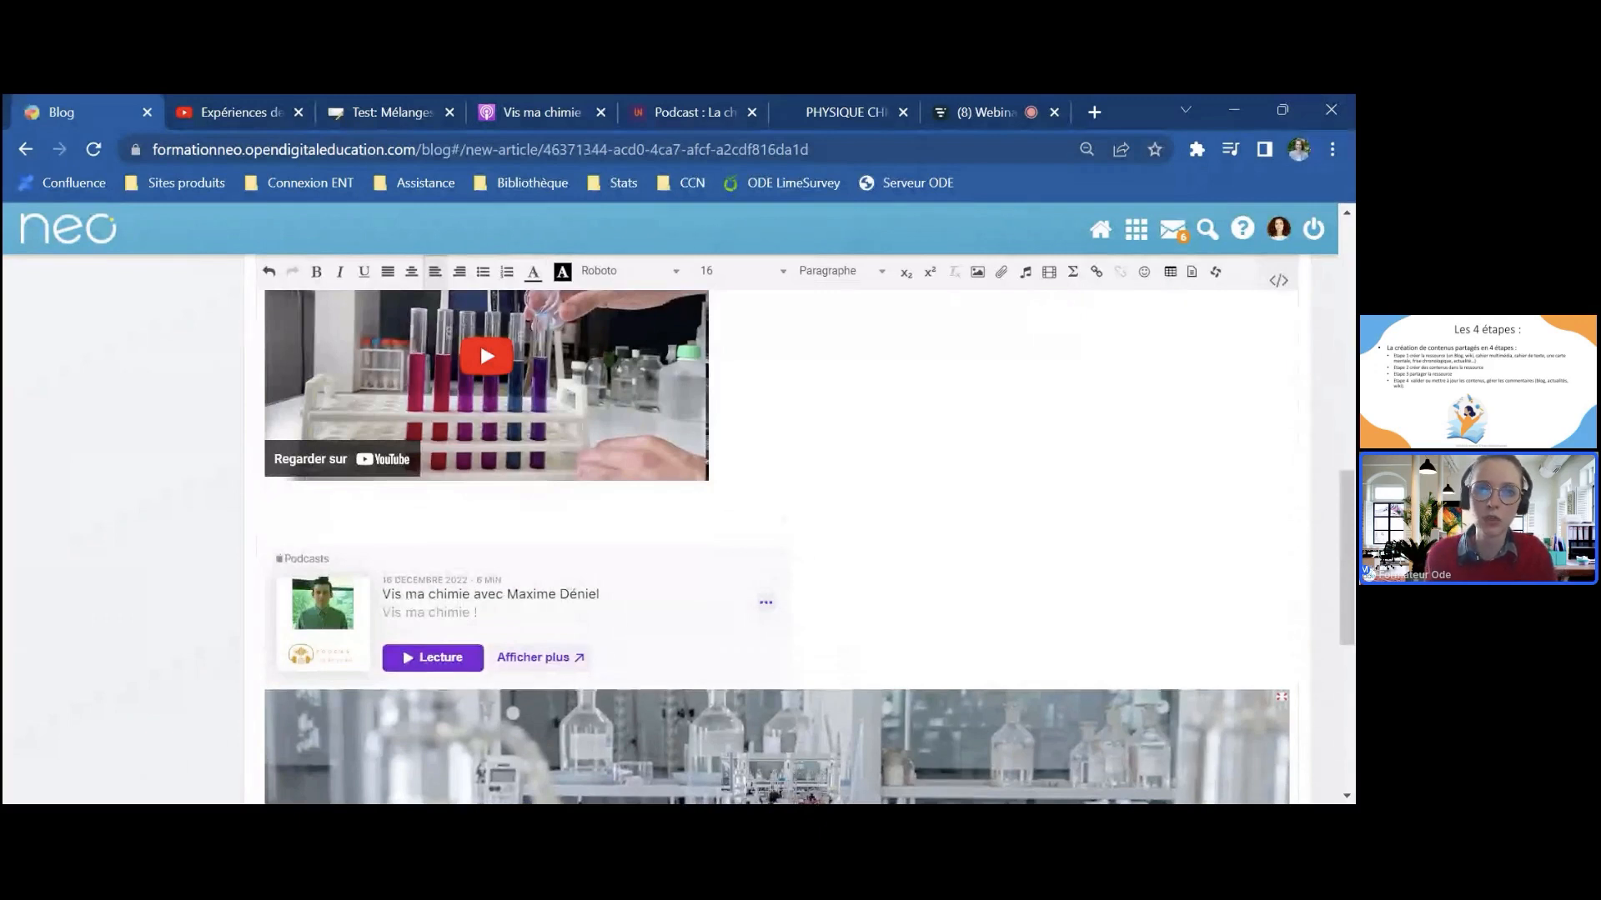
Step: Copy the embed code of the JUNIA green chemistry podcast episode and return to the blog post
left_click(658, 100)
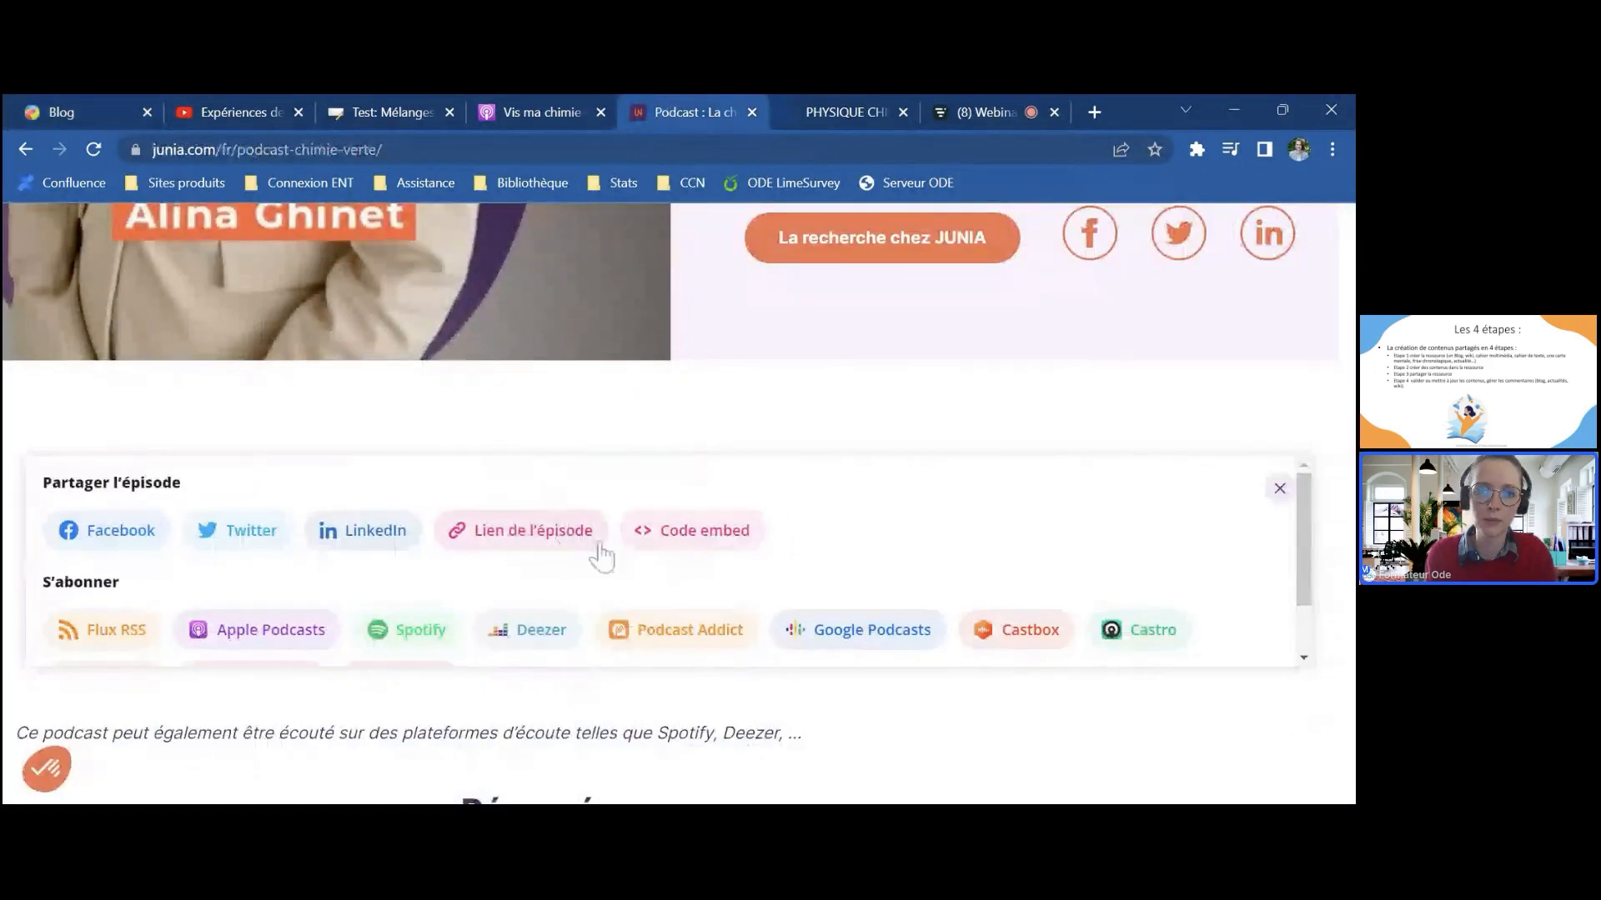
left_click(1280, 490)
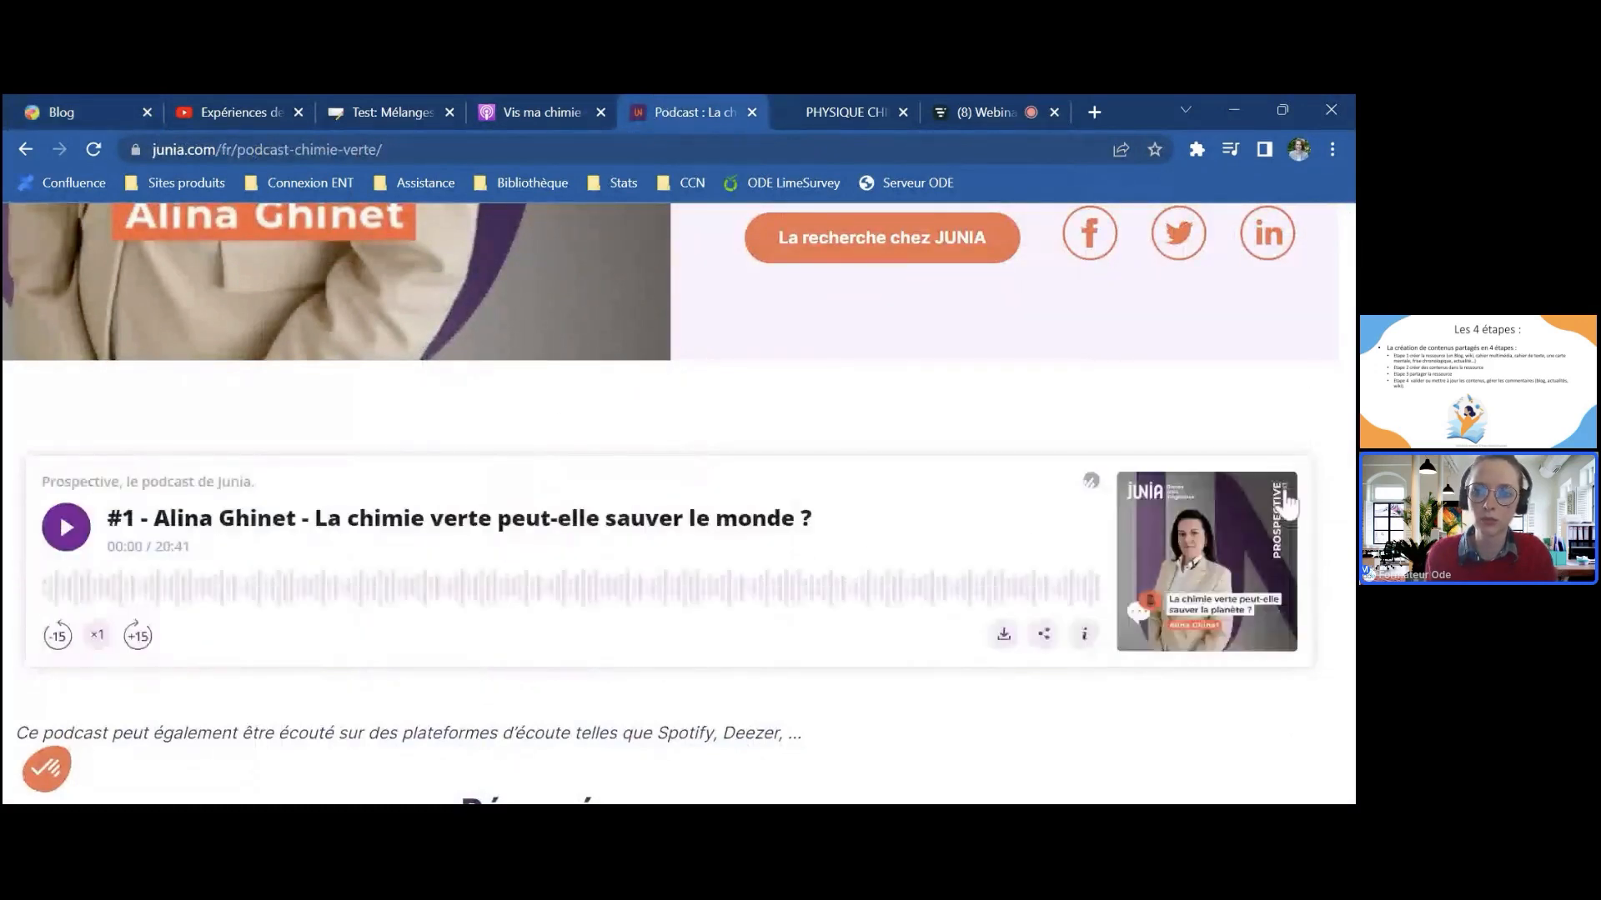
left_click(1042, 635)
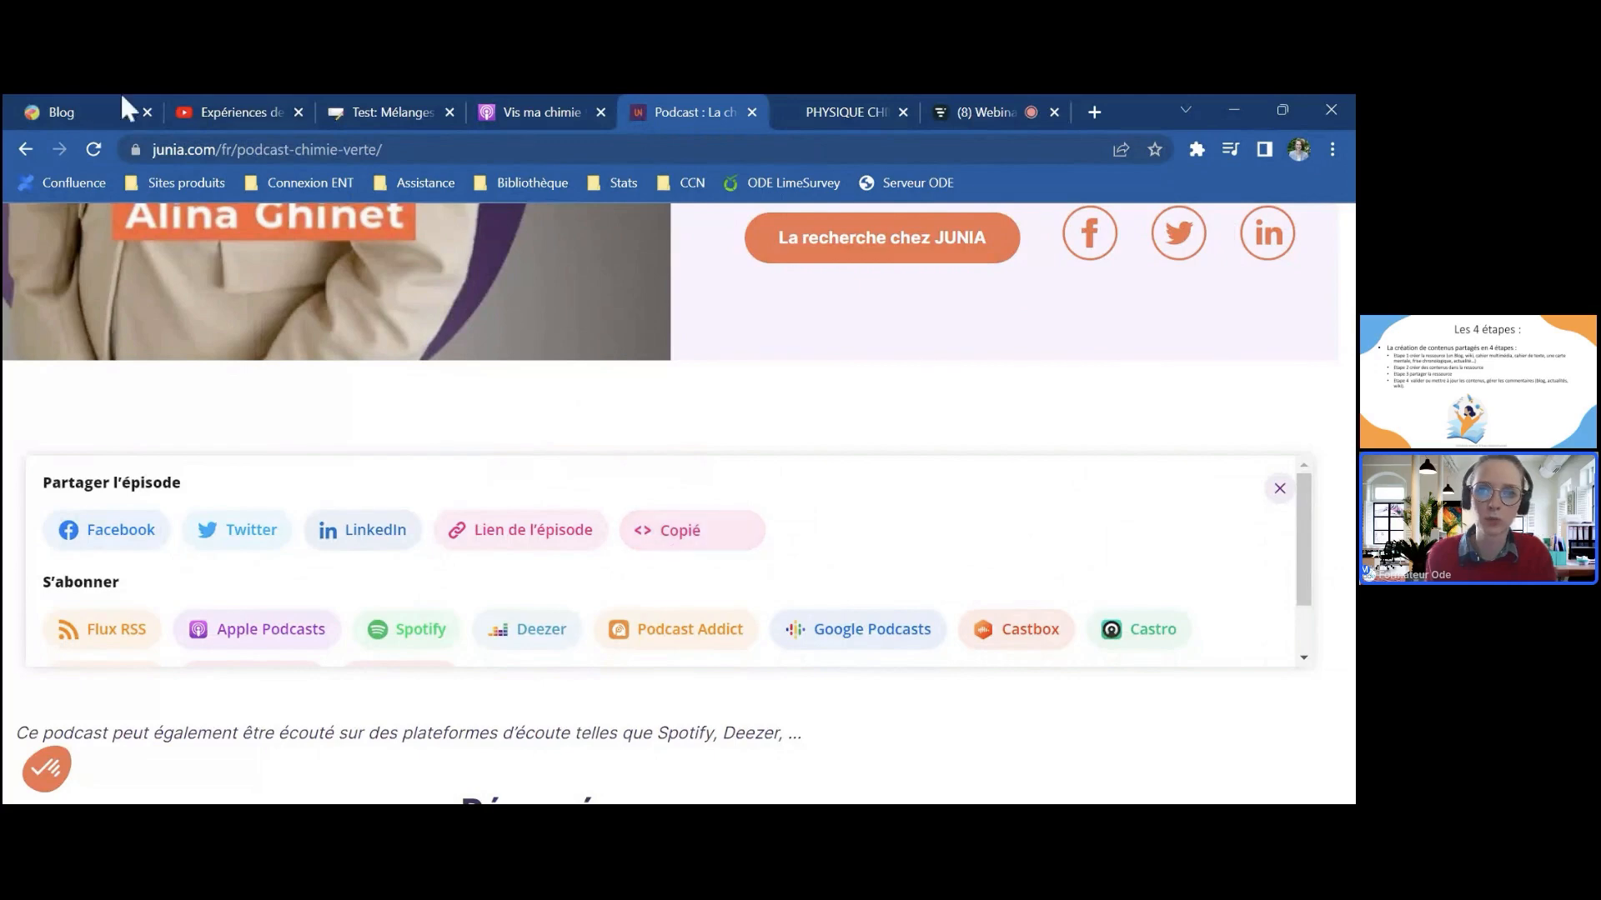
left_click(69, 100)
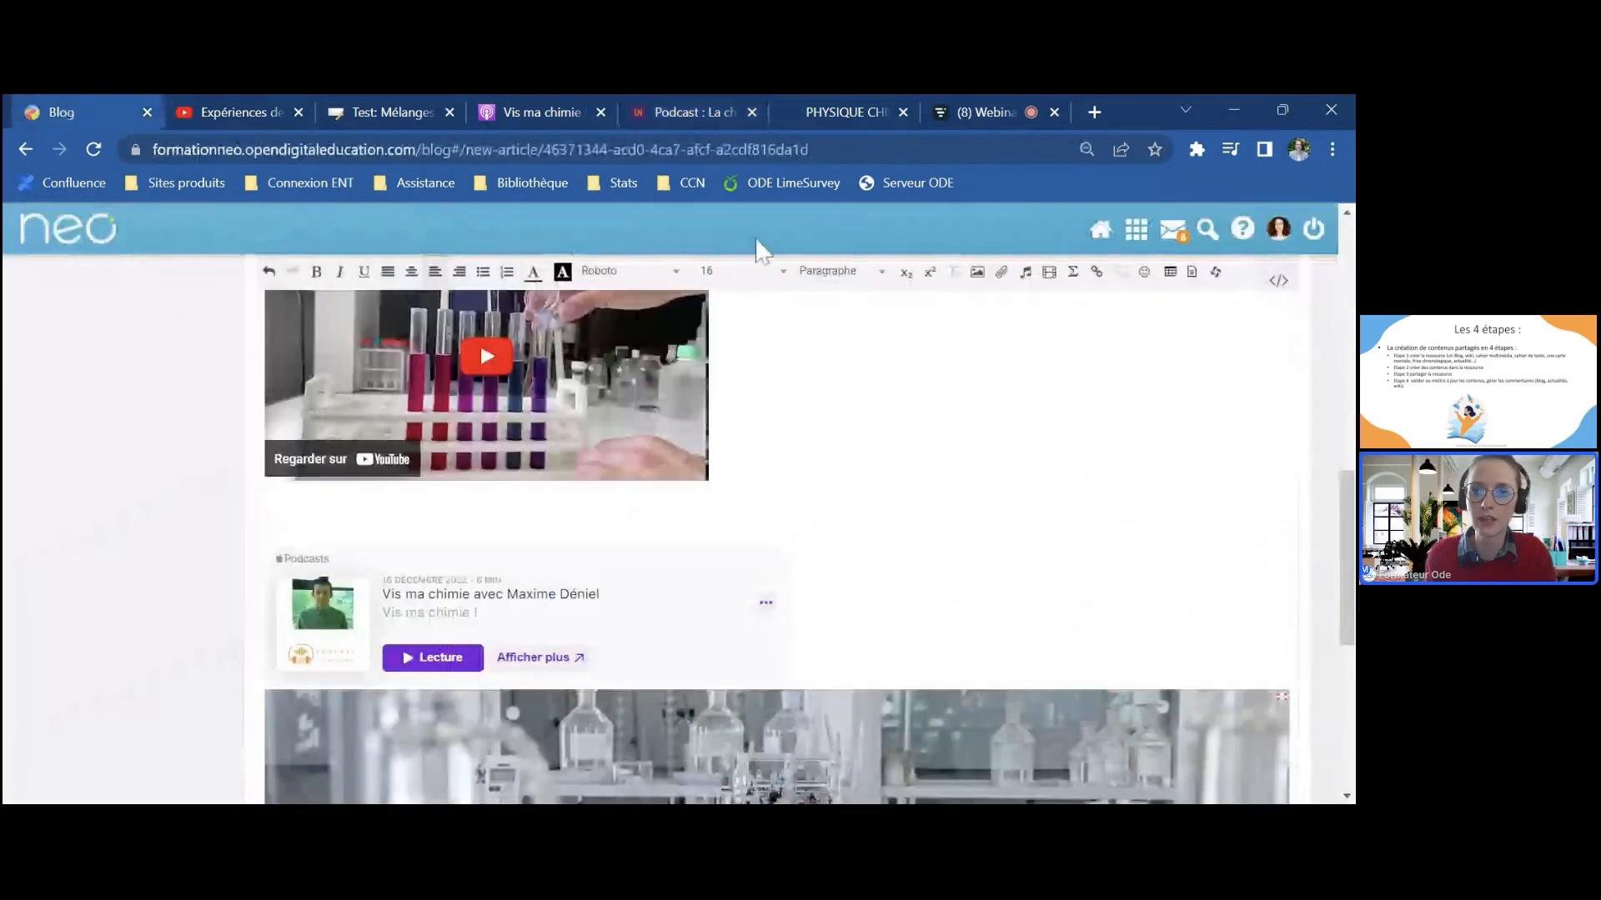
Step: Embed the JUNIA podcast player between the YouTube video and the "Vis ma chimie" podcast using its embed code
left_click(1050, 279)
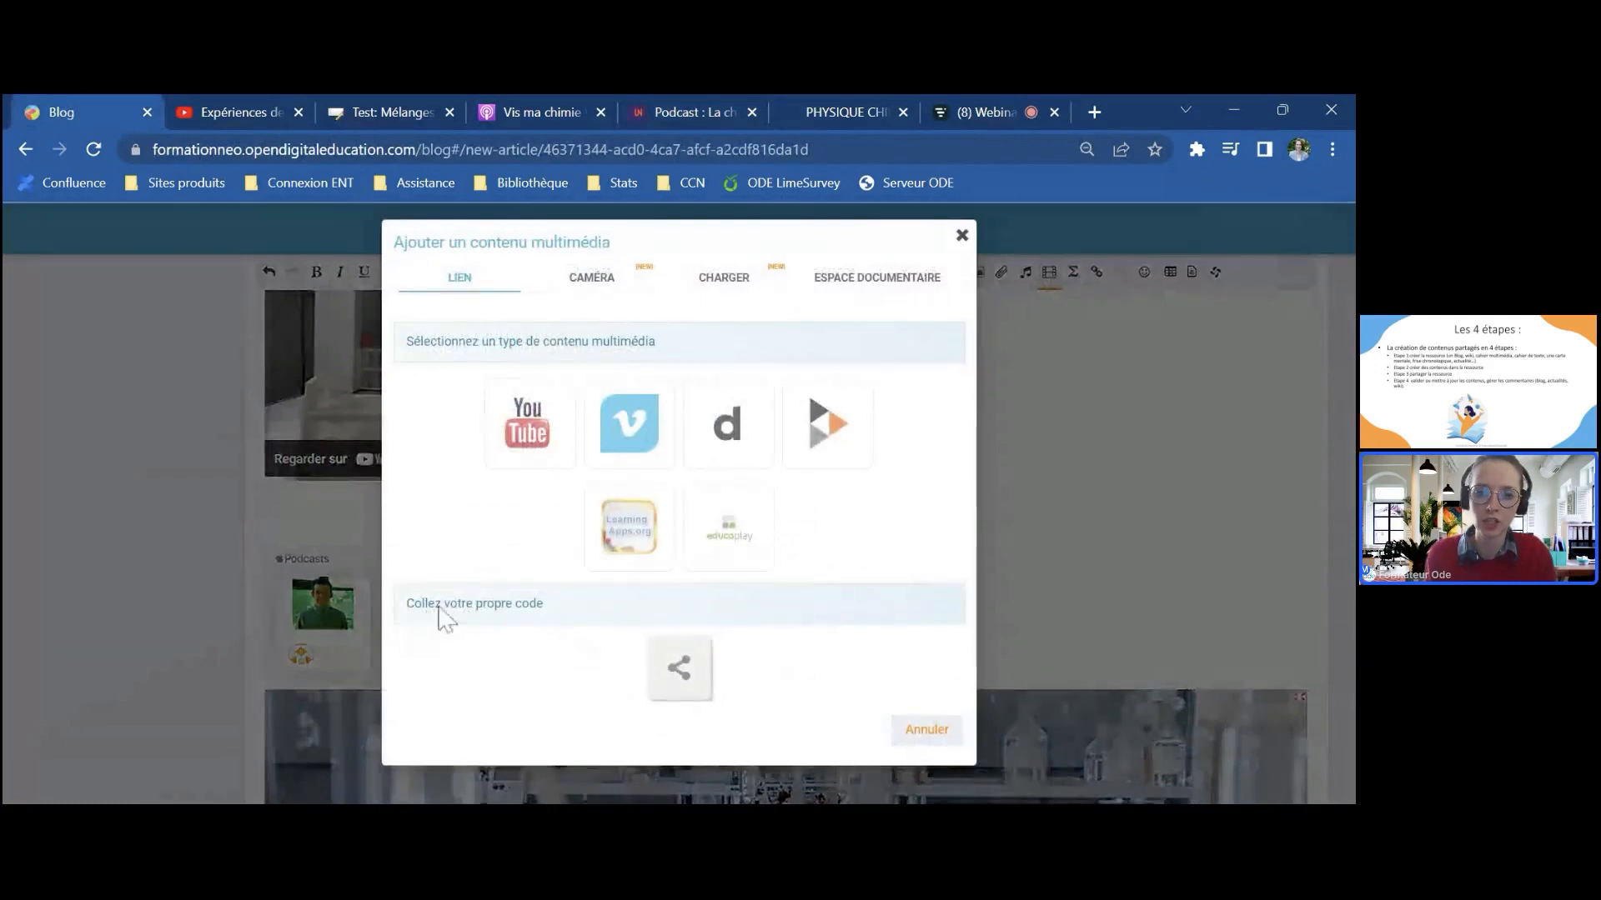
left_click(679, 671)
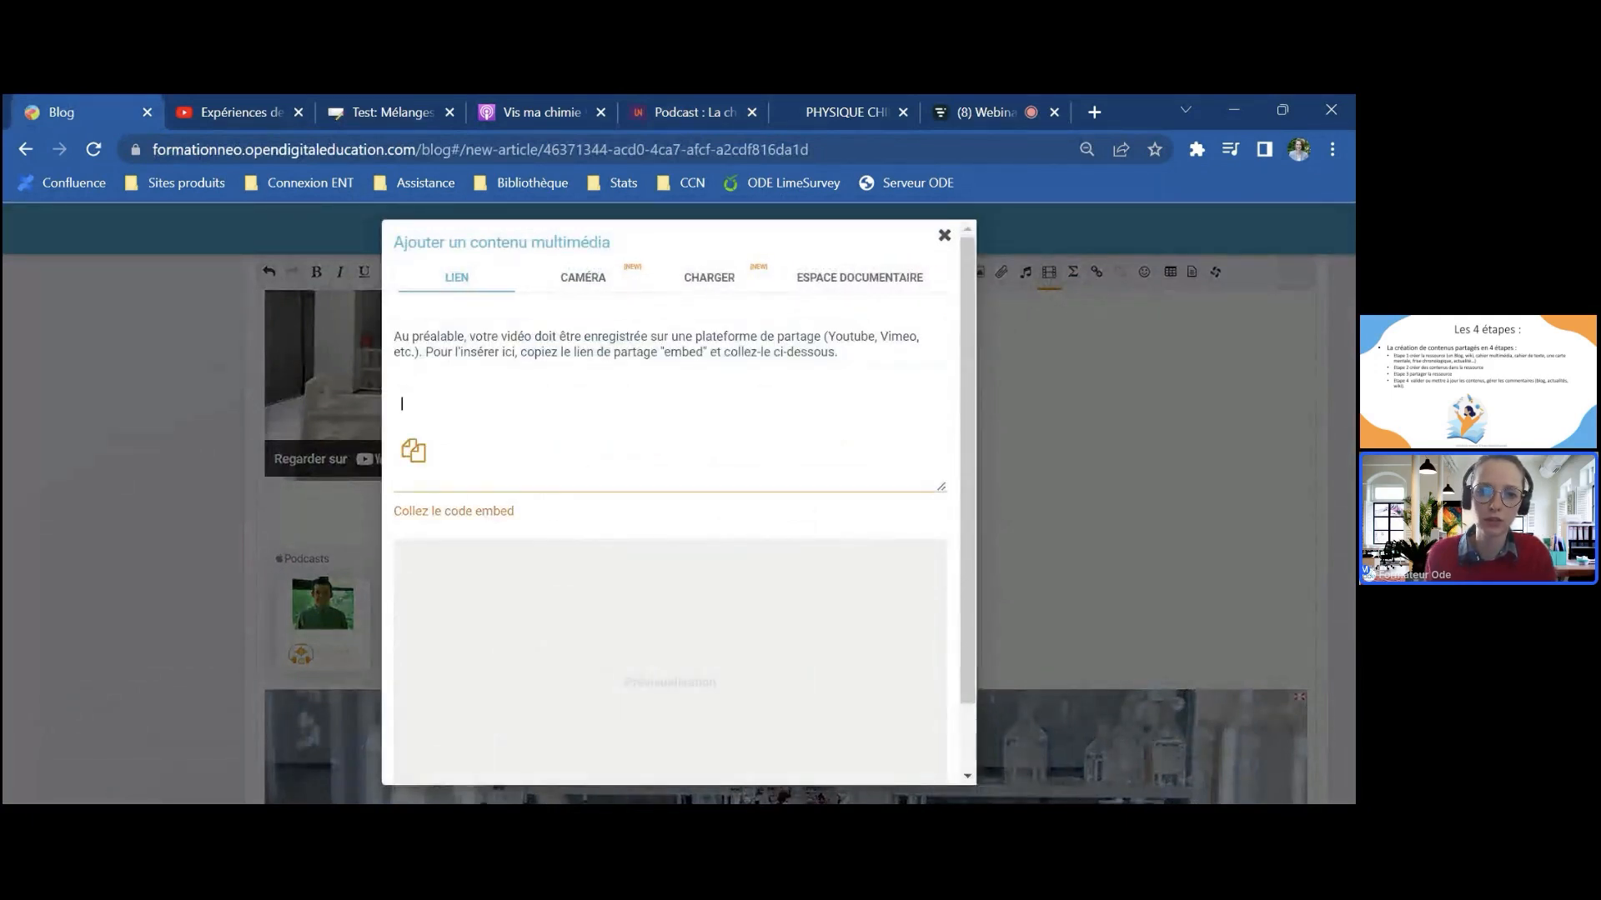
type("<iframe name=\"Ausha Podcast Player\" frameborder=\"0\" loading=\"lazy\" id=\"ausha-W2h5\" height=\"220\" style=\"border: none; width:100%; height:220px\" src=\"https://player.ausha.co/index.html?podcastId=bWn6psr7pp43&v=3&playerId=ausha-W2h5\"></iframe><script src=\"https://player.ausha.co/ausha-player.js\"></script>")
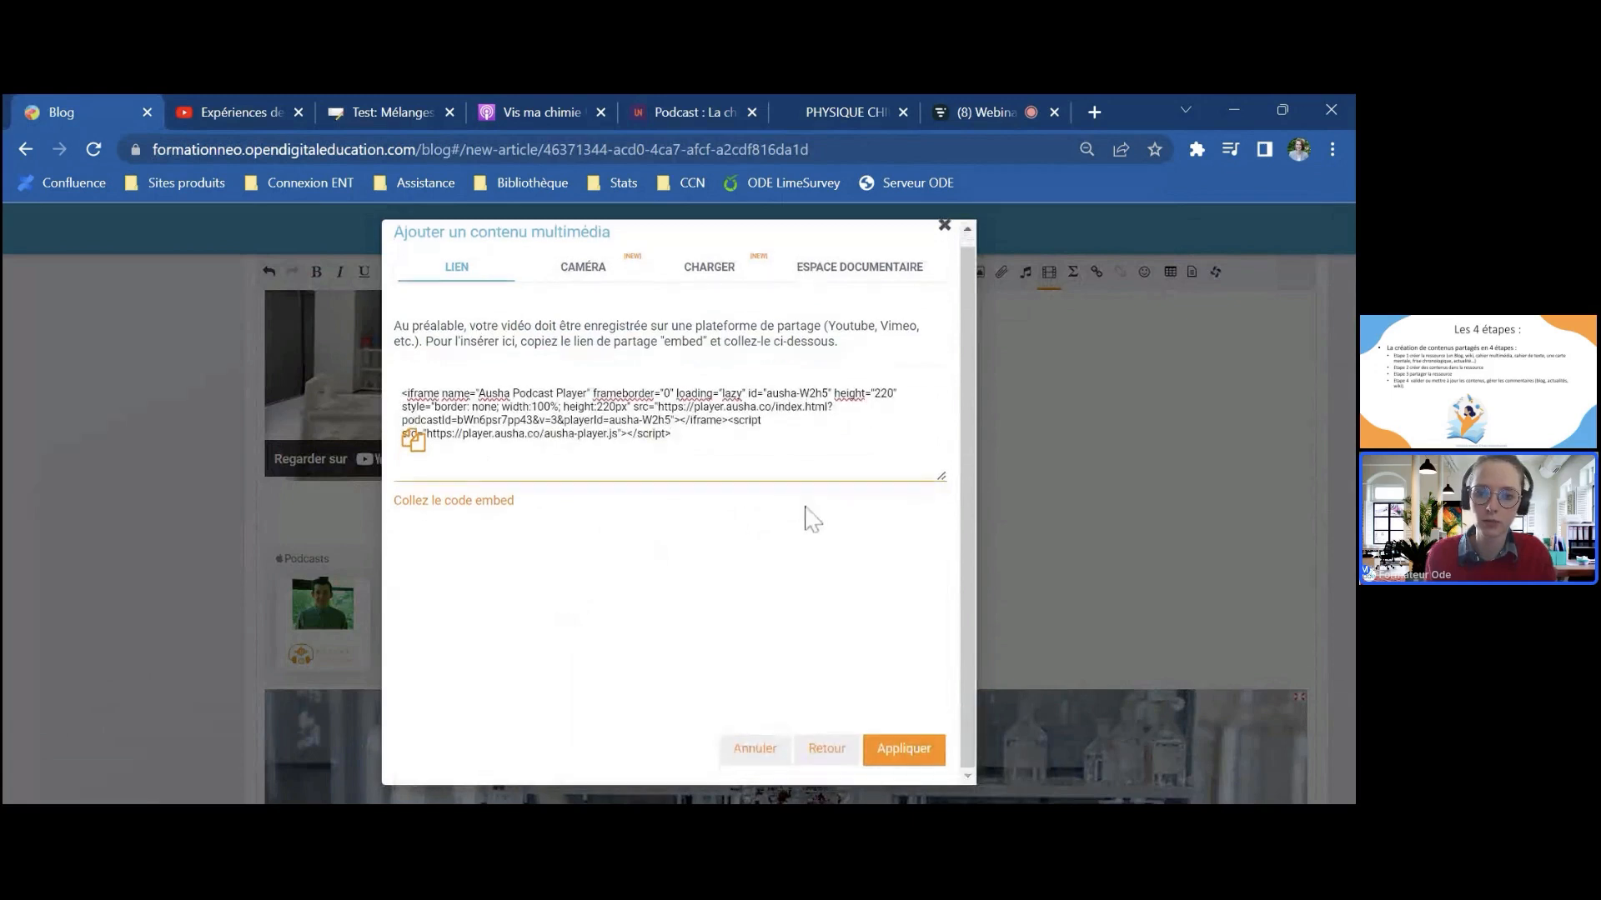
left_click(921, 759)
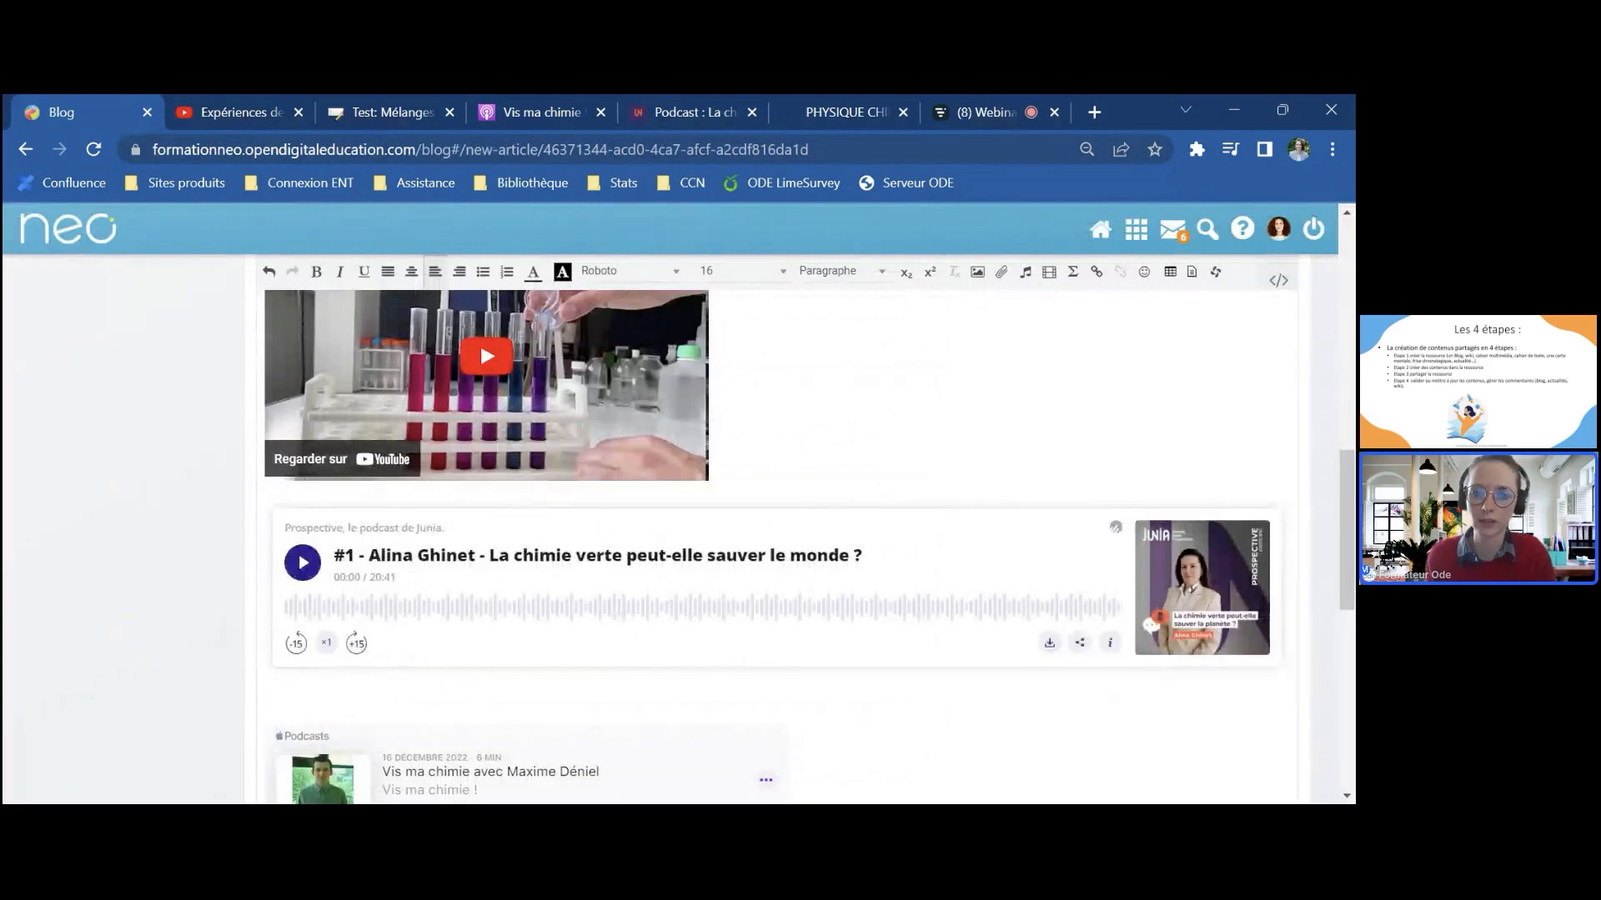
Step: Look at the camera, upload and document space options for adding multimedia content to the post
scroll(859, 600, "up", 5)
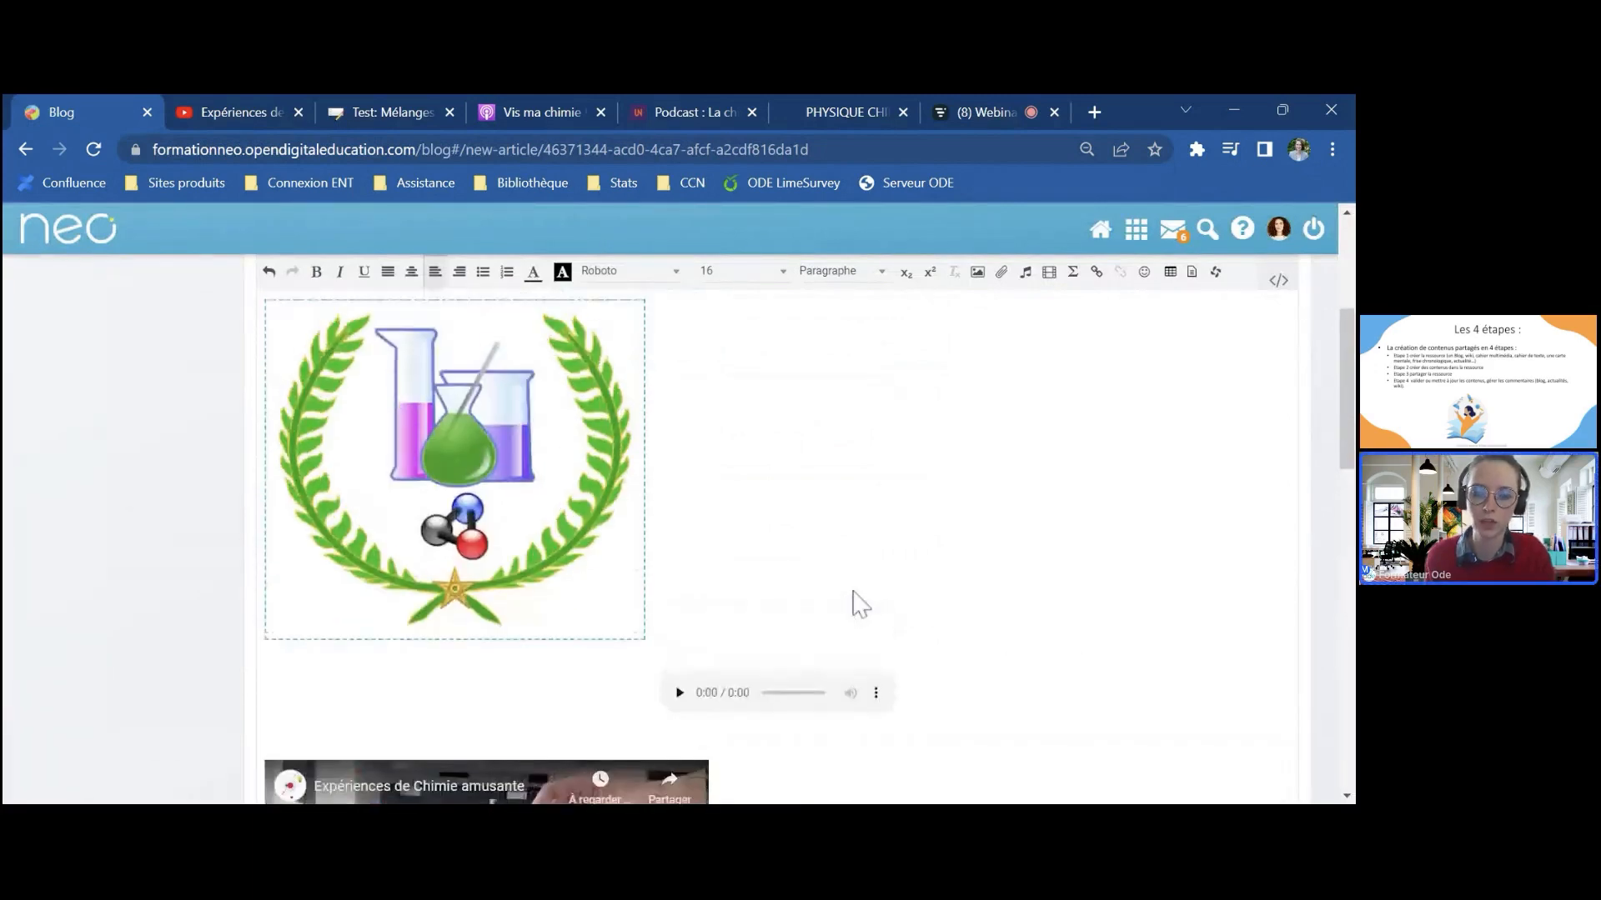
scroll(858, 600, "down", 3)
scroll(859, 600, "down", 5)
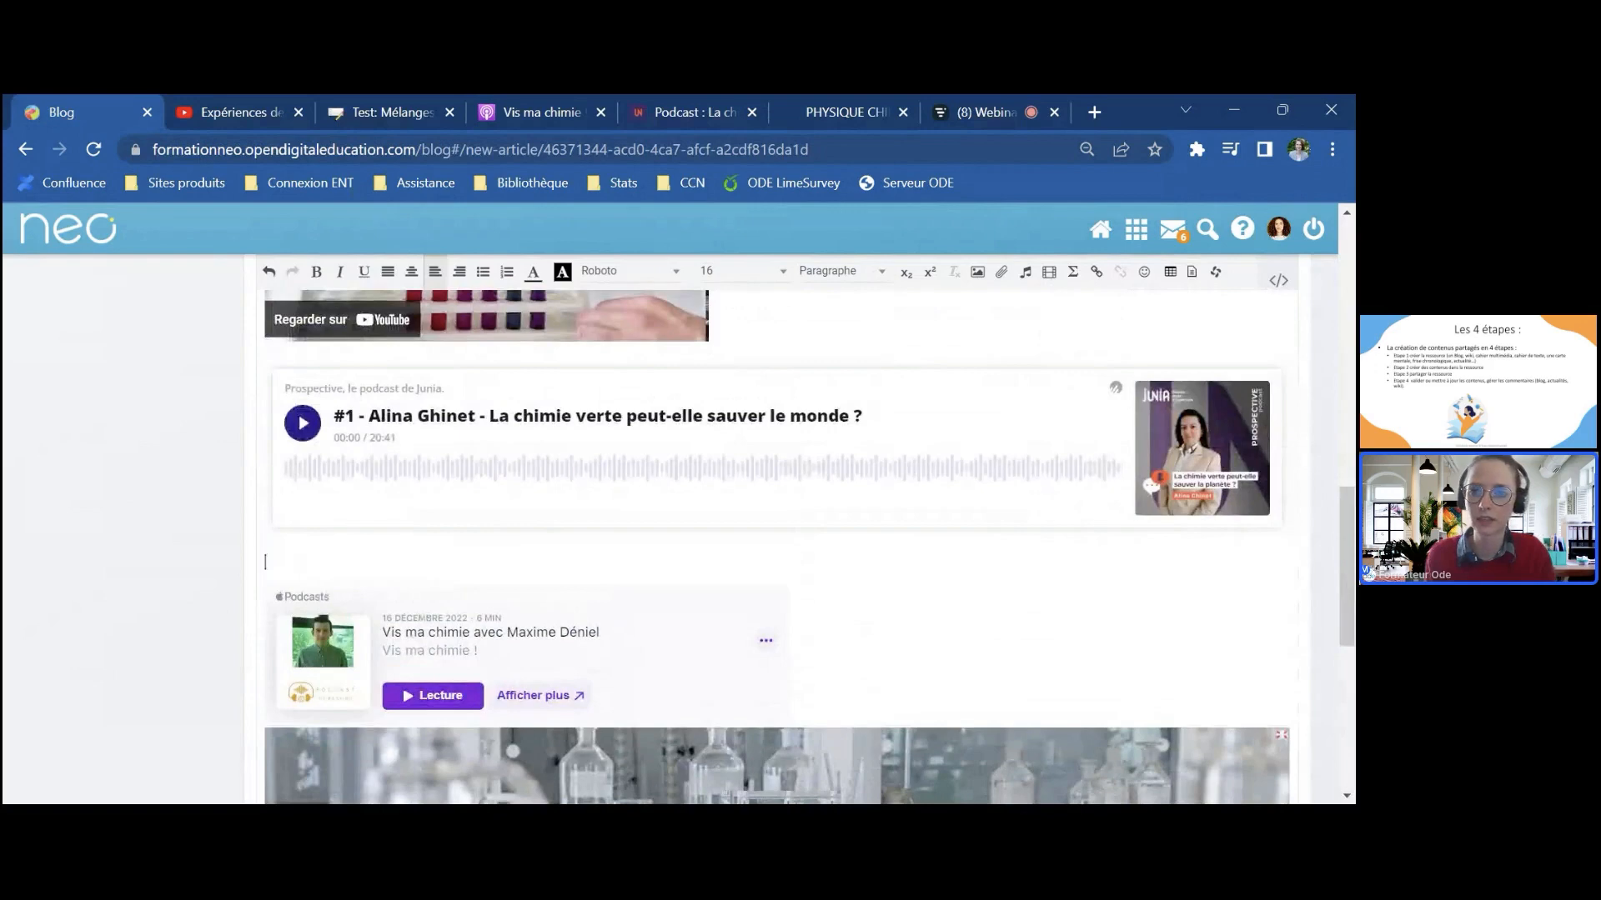
left_click(1048, 273)
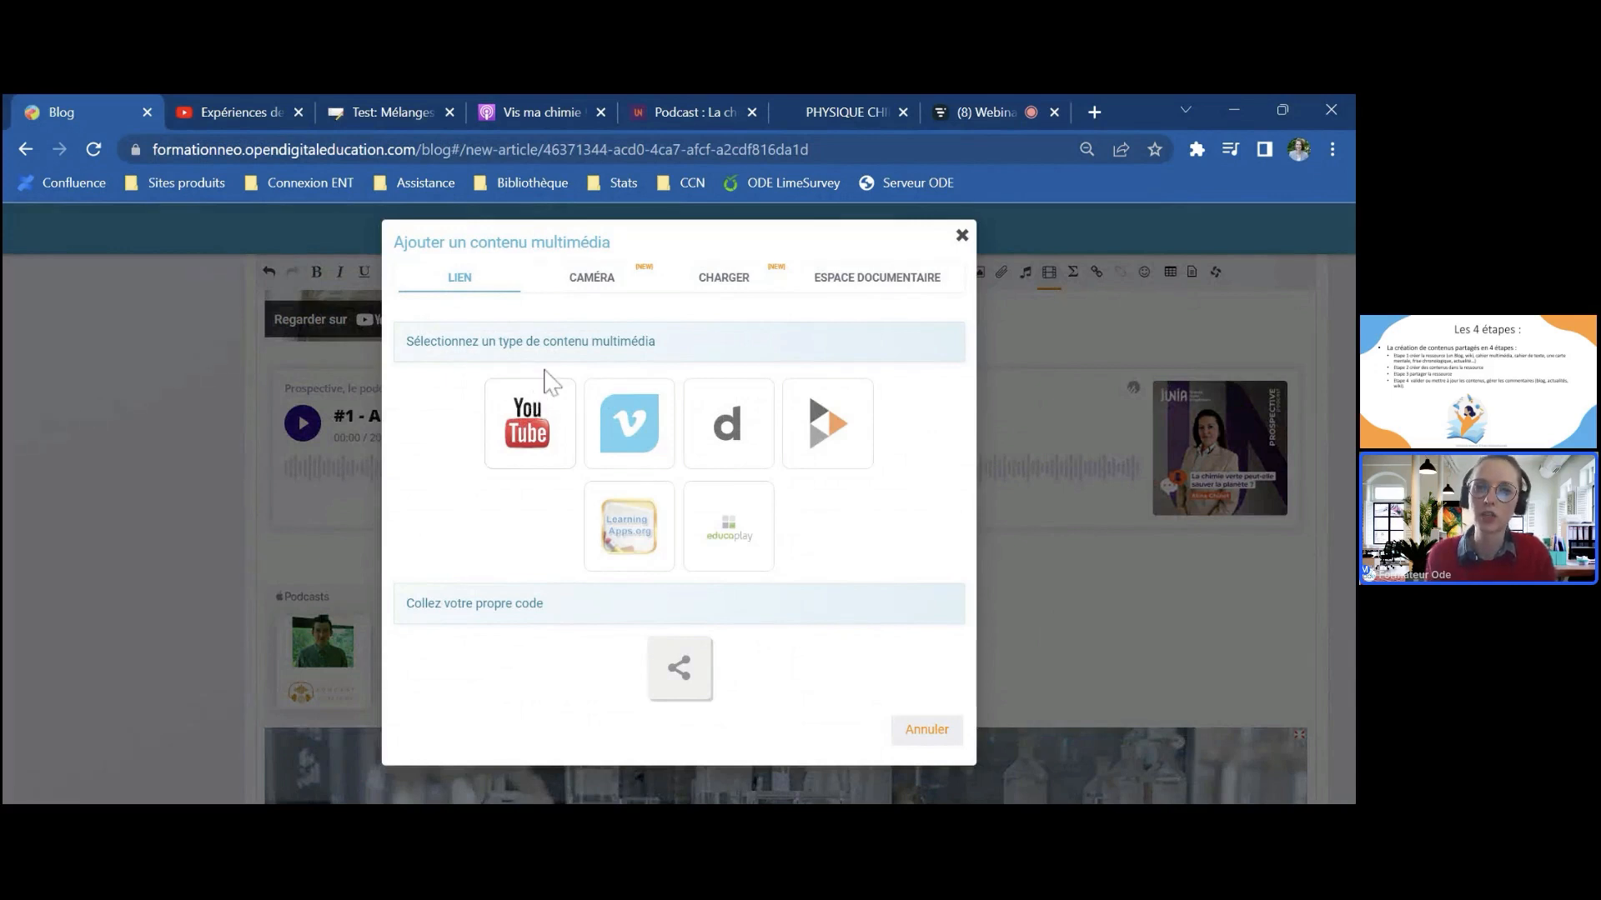
left_click(574, 288)
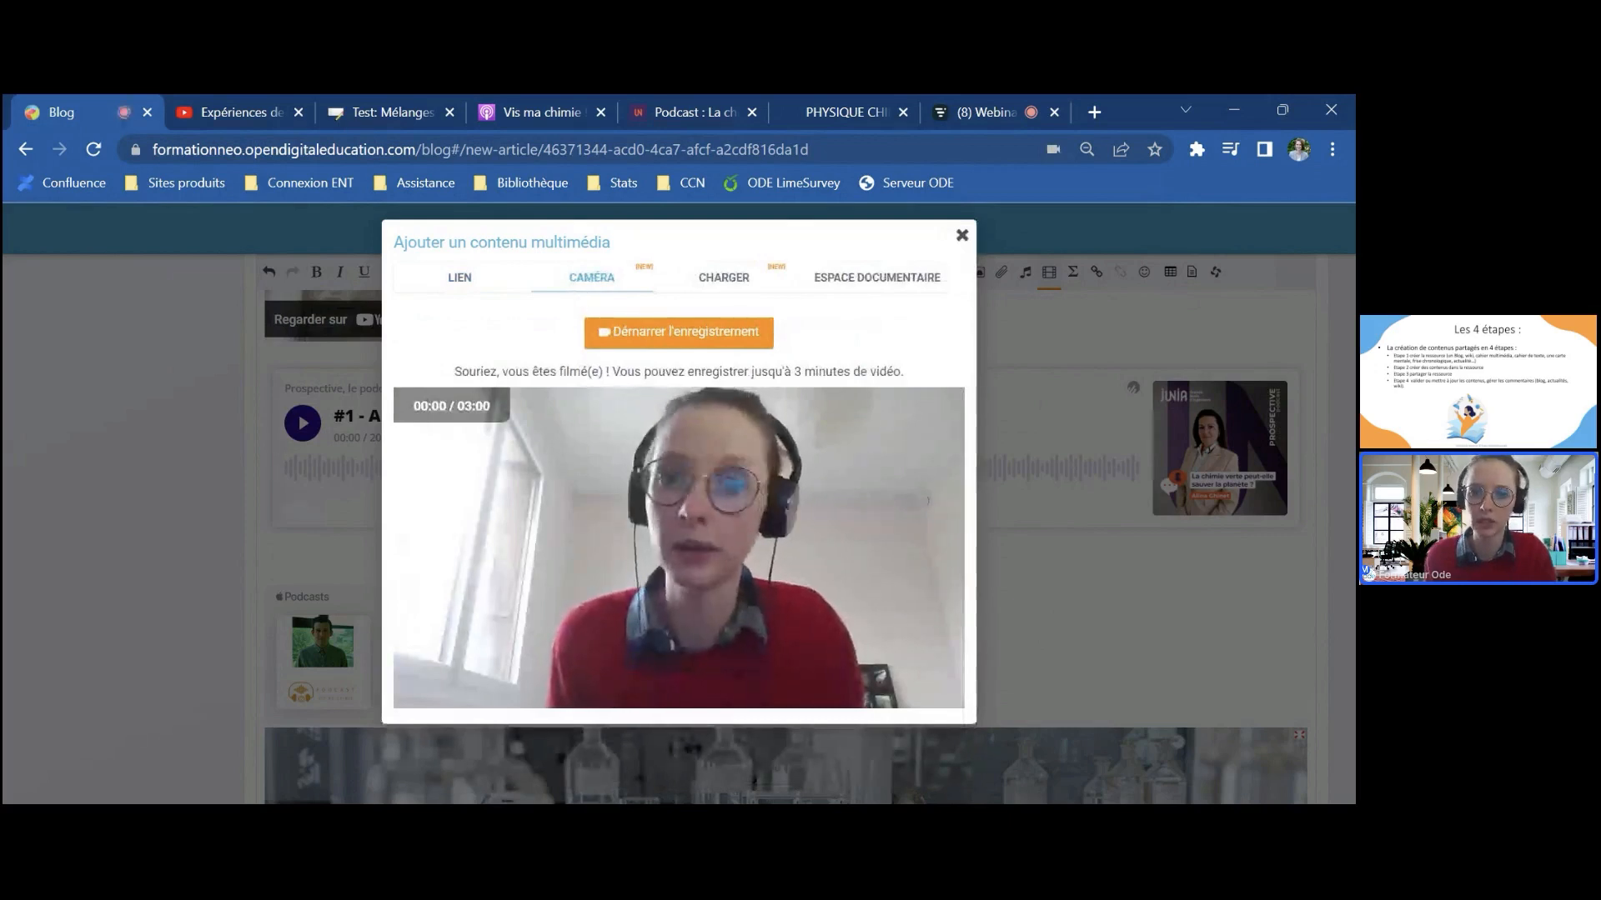
left_click(735, 286)
left_click(886, 284)
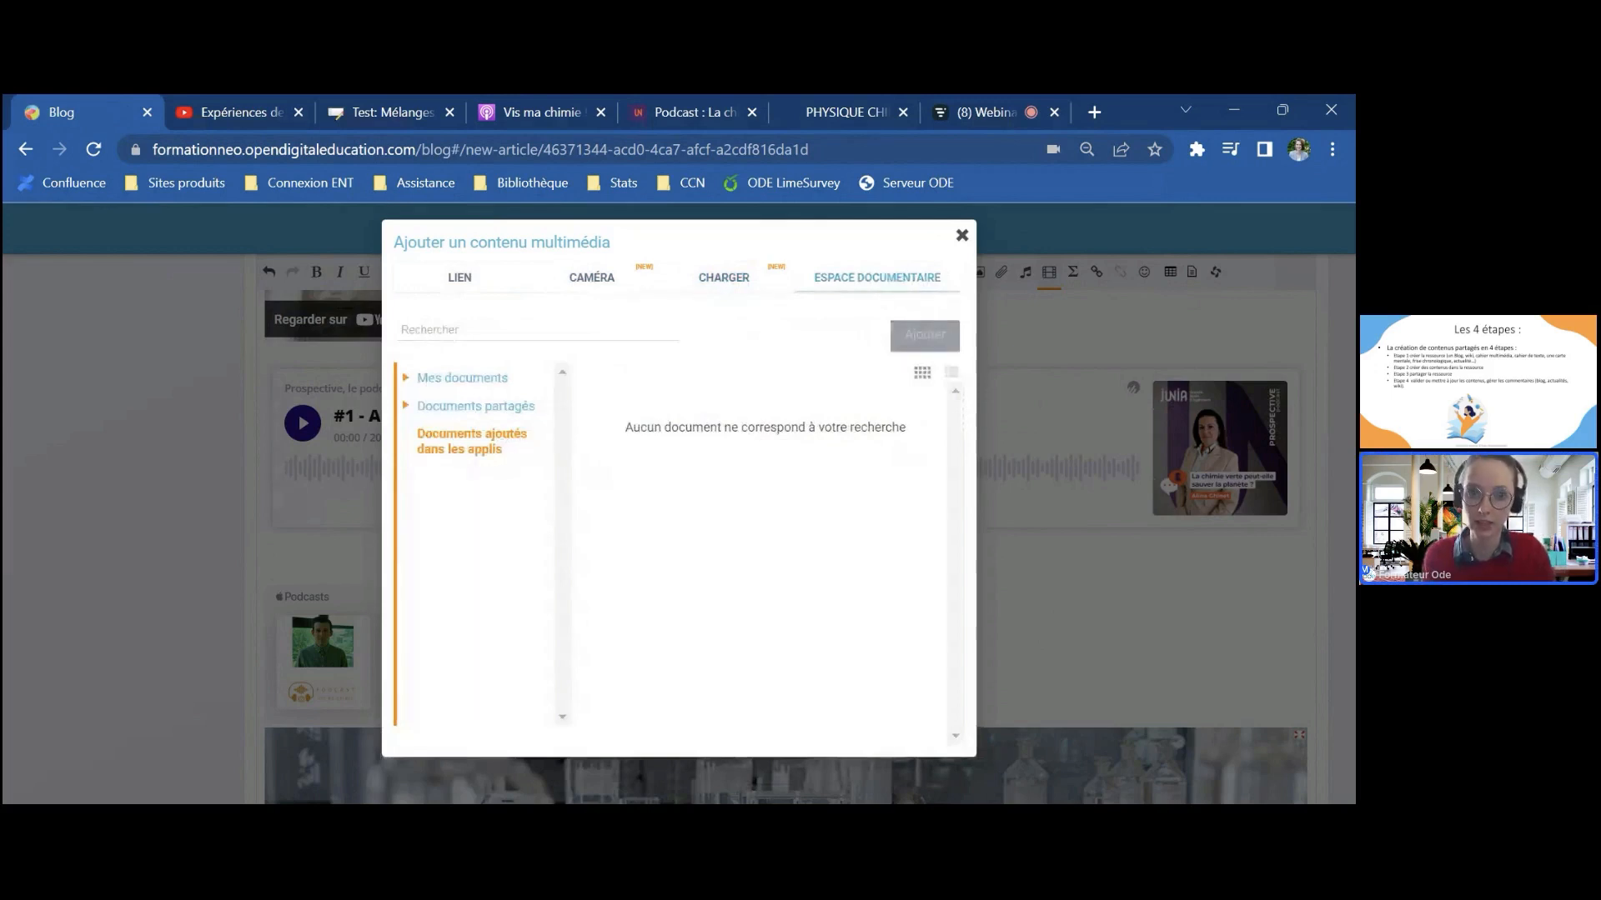
left_click(962, 237)
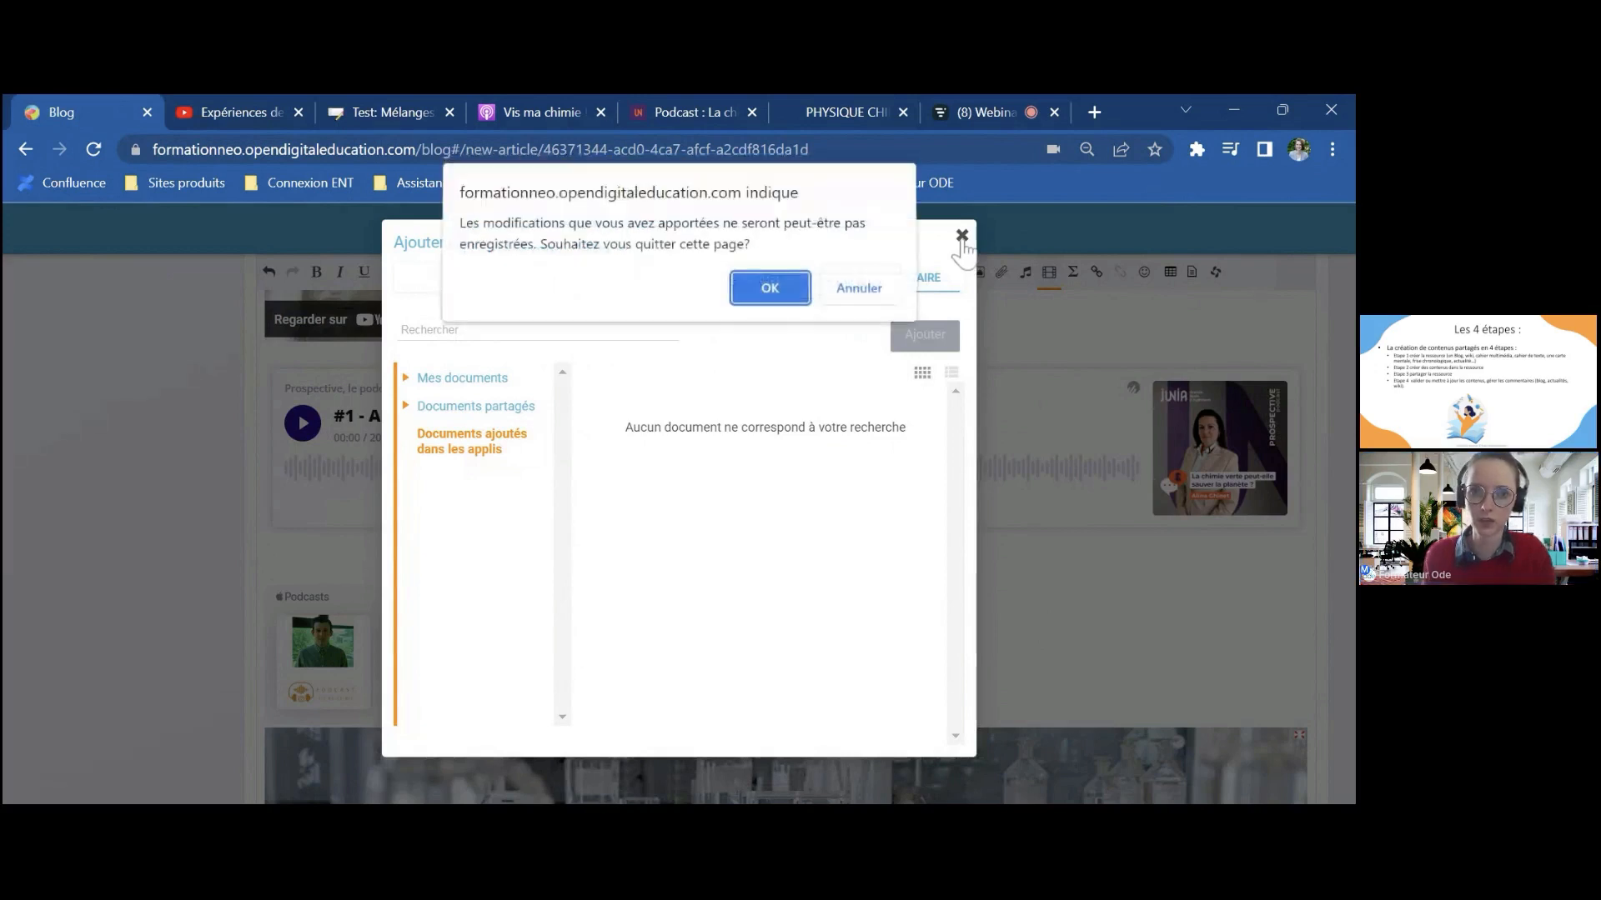
left_click(788, 296)
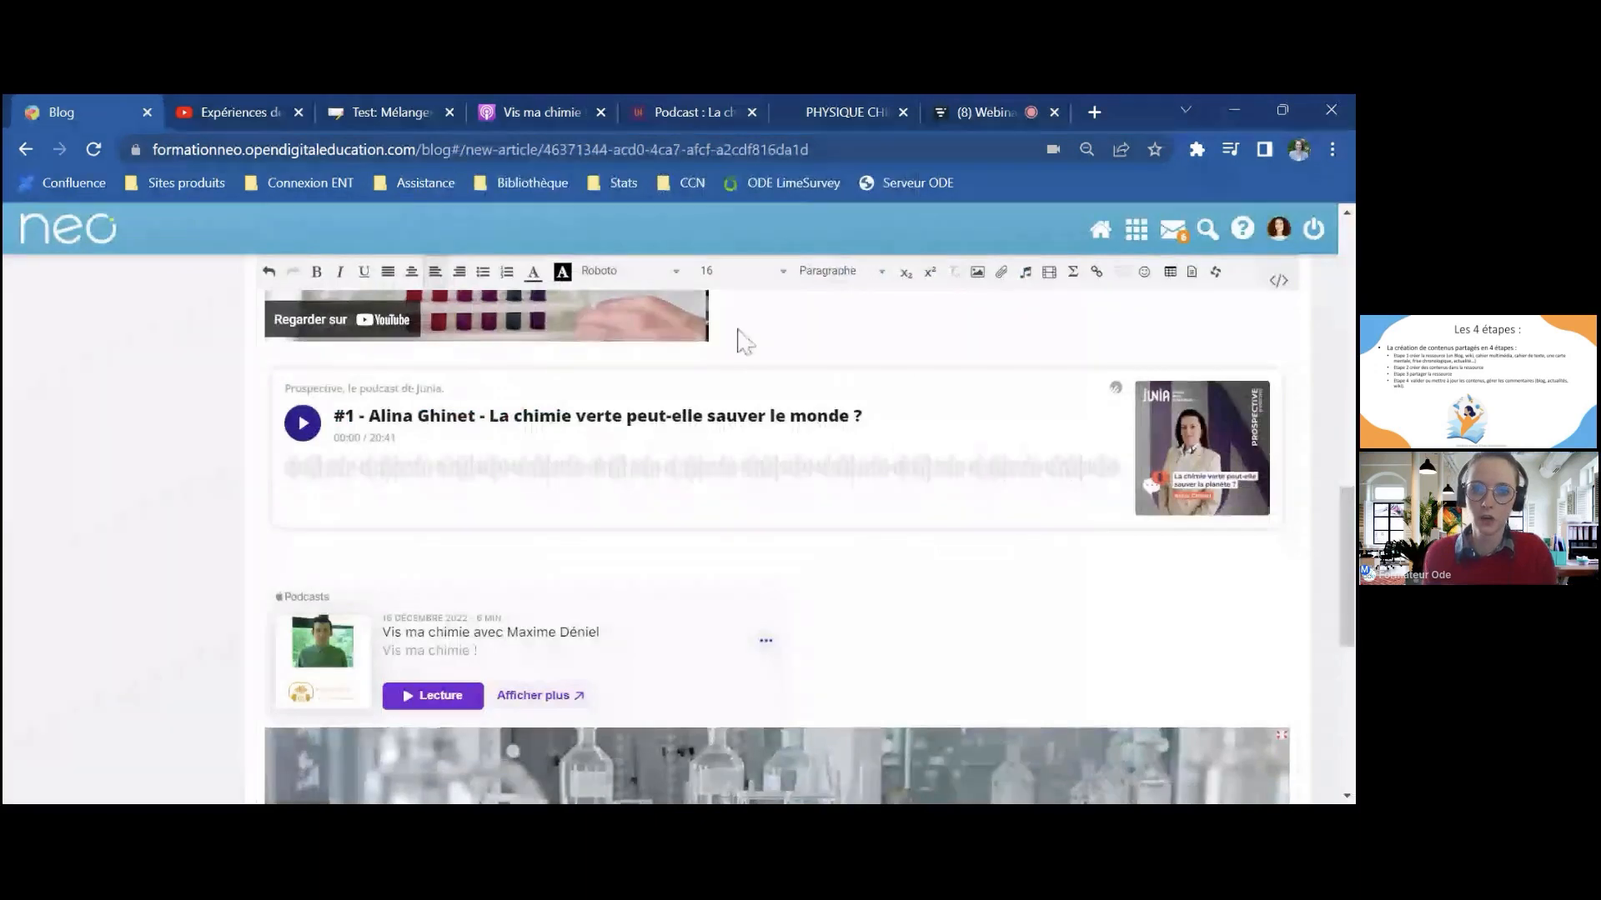
Step: Select "La physique et la chim" at the start of the post's sentence and begin a link to a website address
scroll(599, 546, "up", 1)
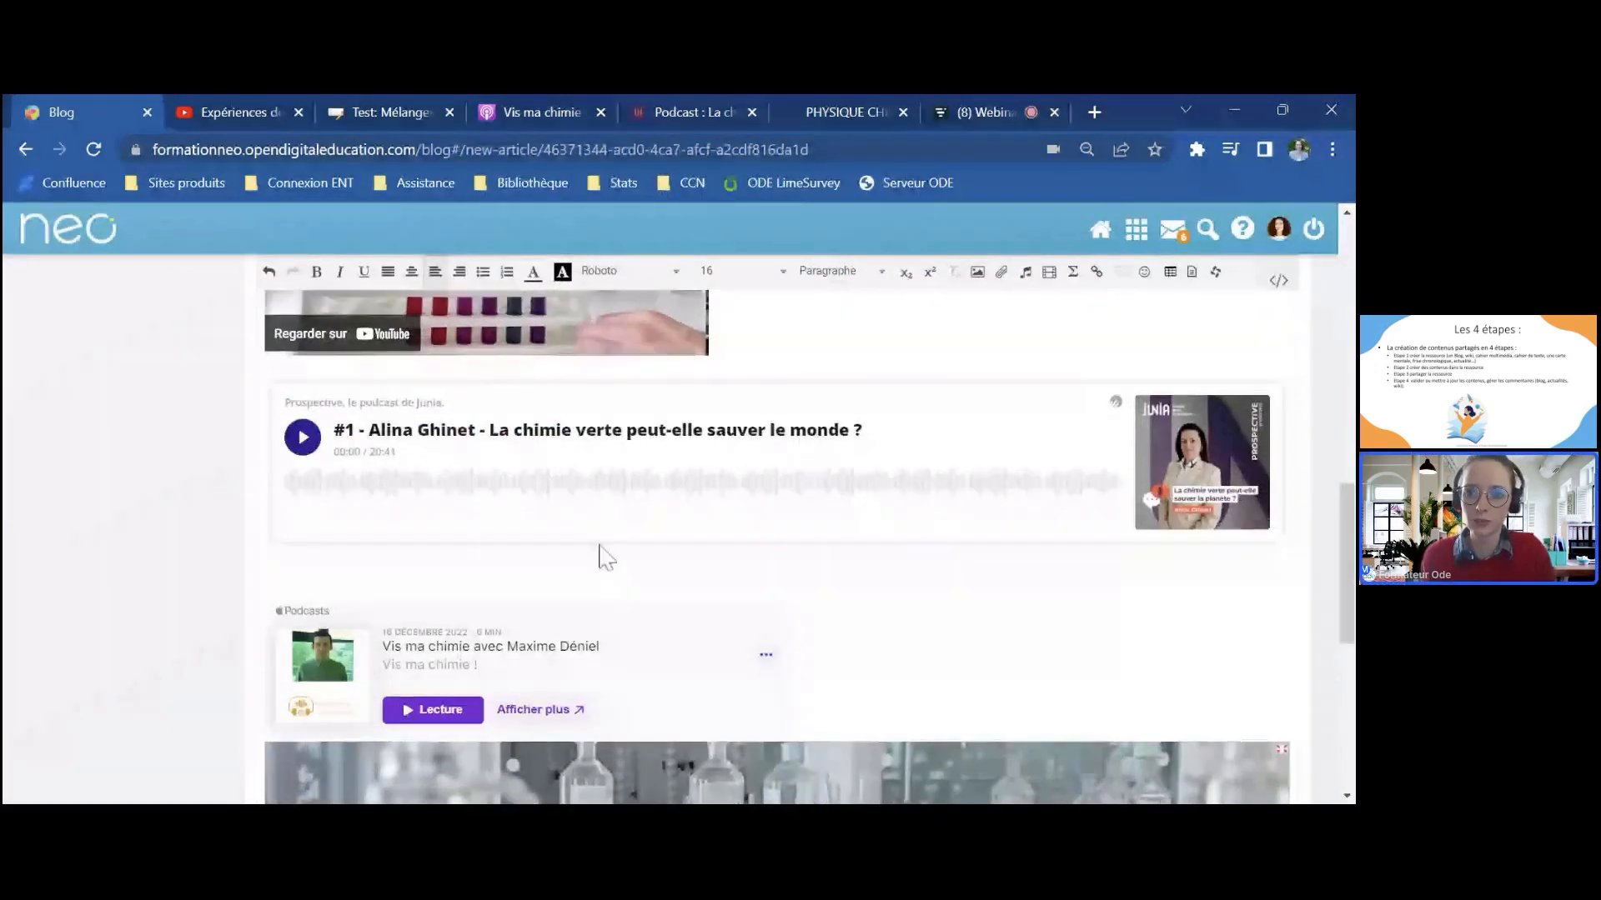
scroll(599, 557, "up", 6)
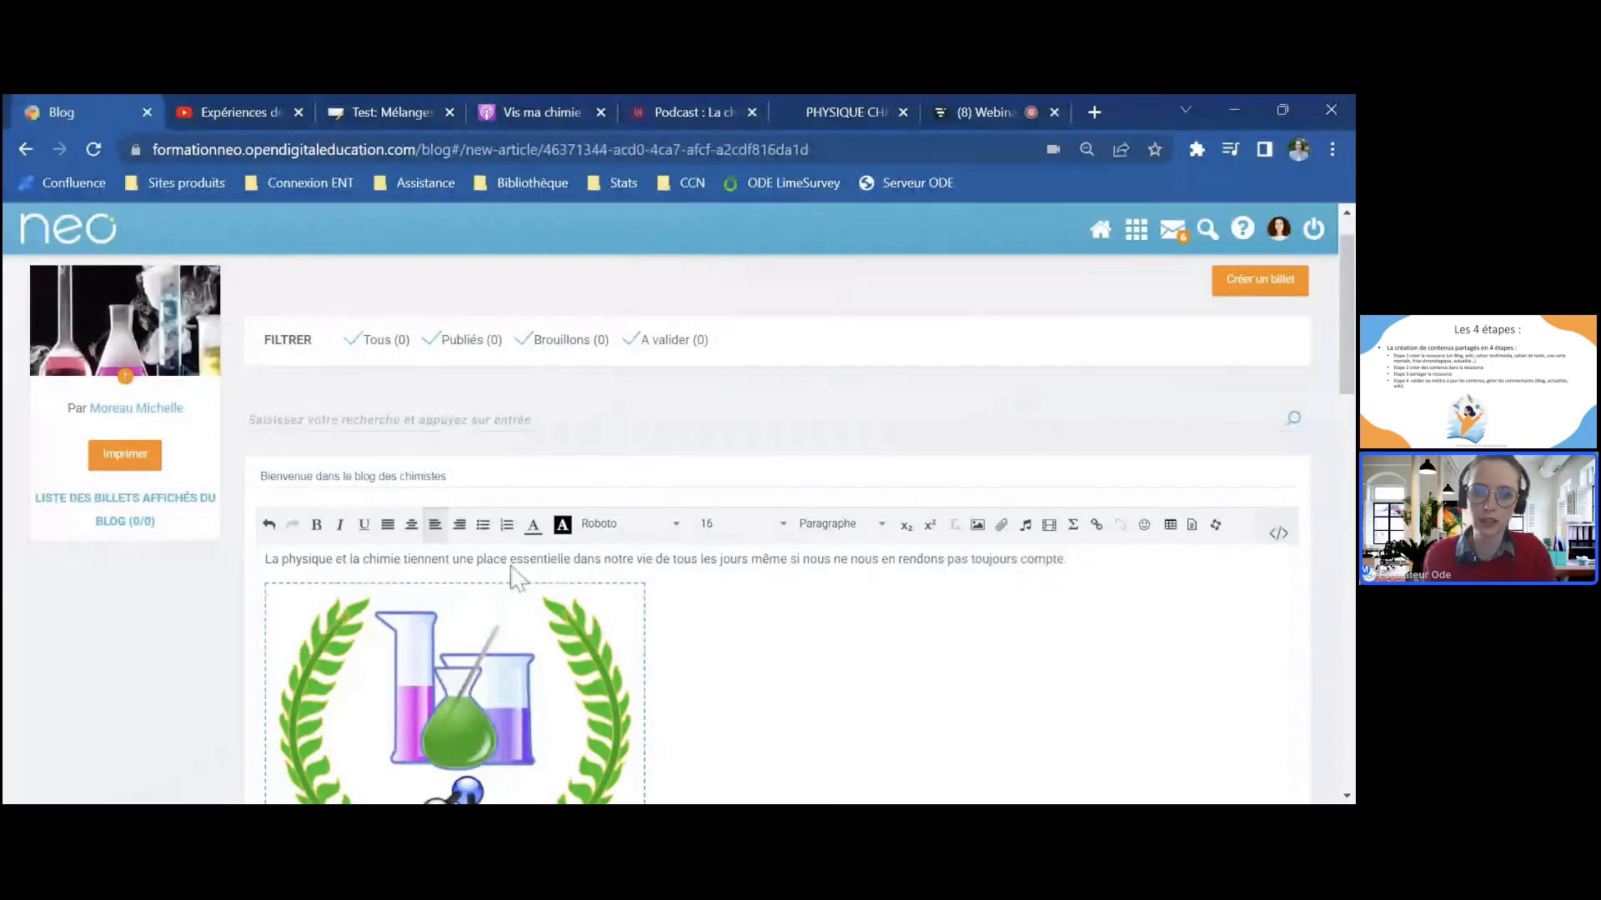
double_click(539, 560)
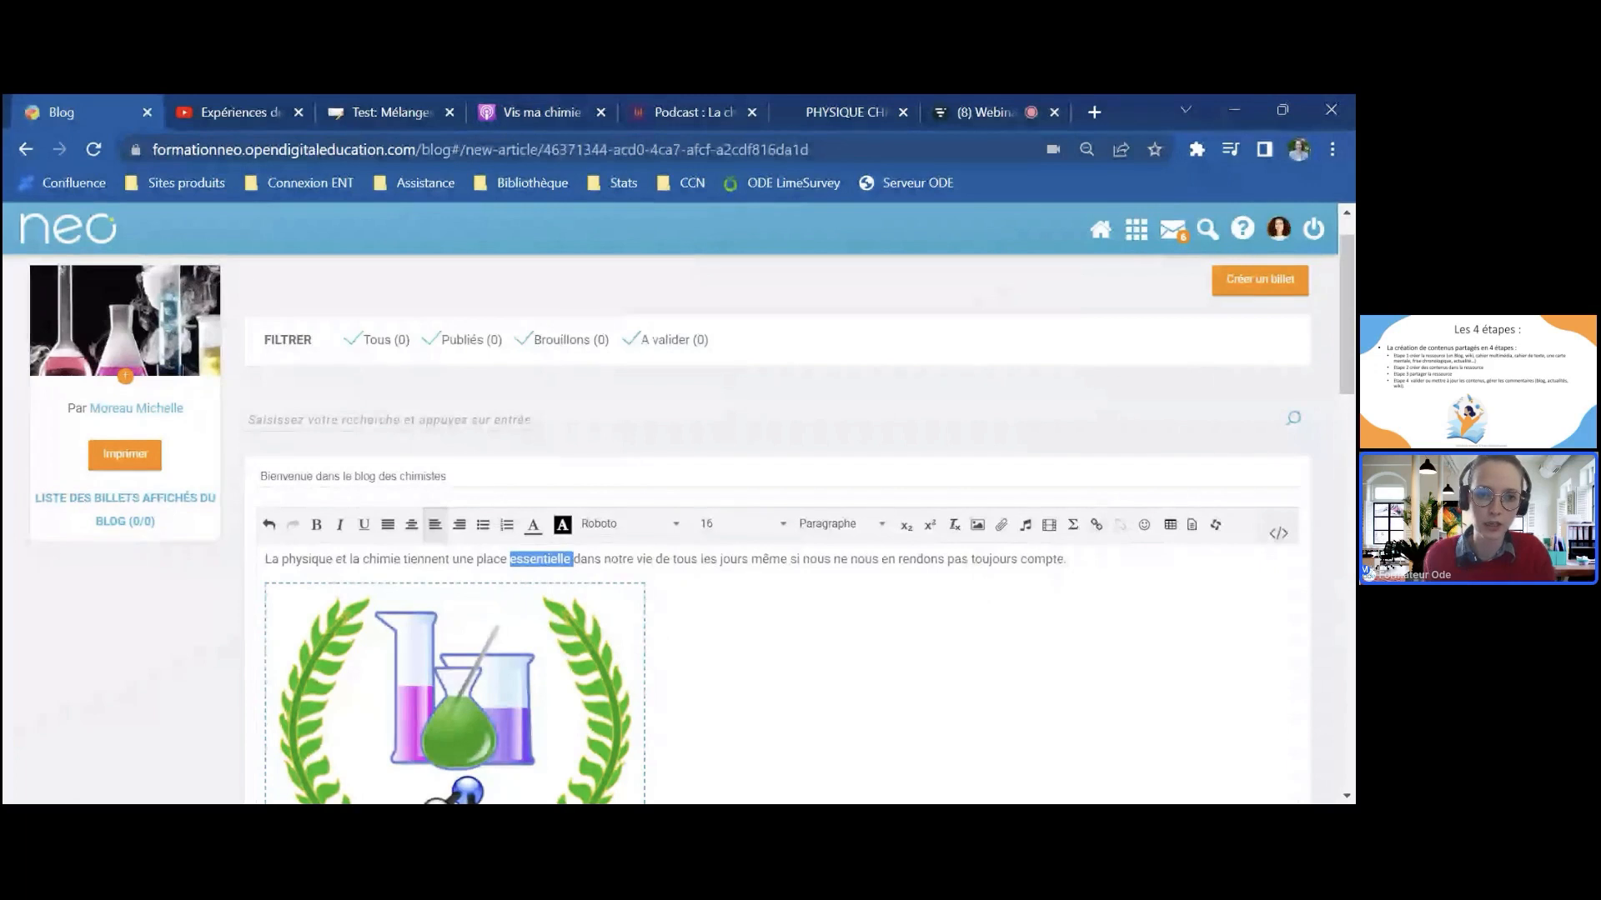
left_click_drag(265, 558, 395, 558)
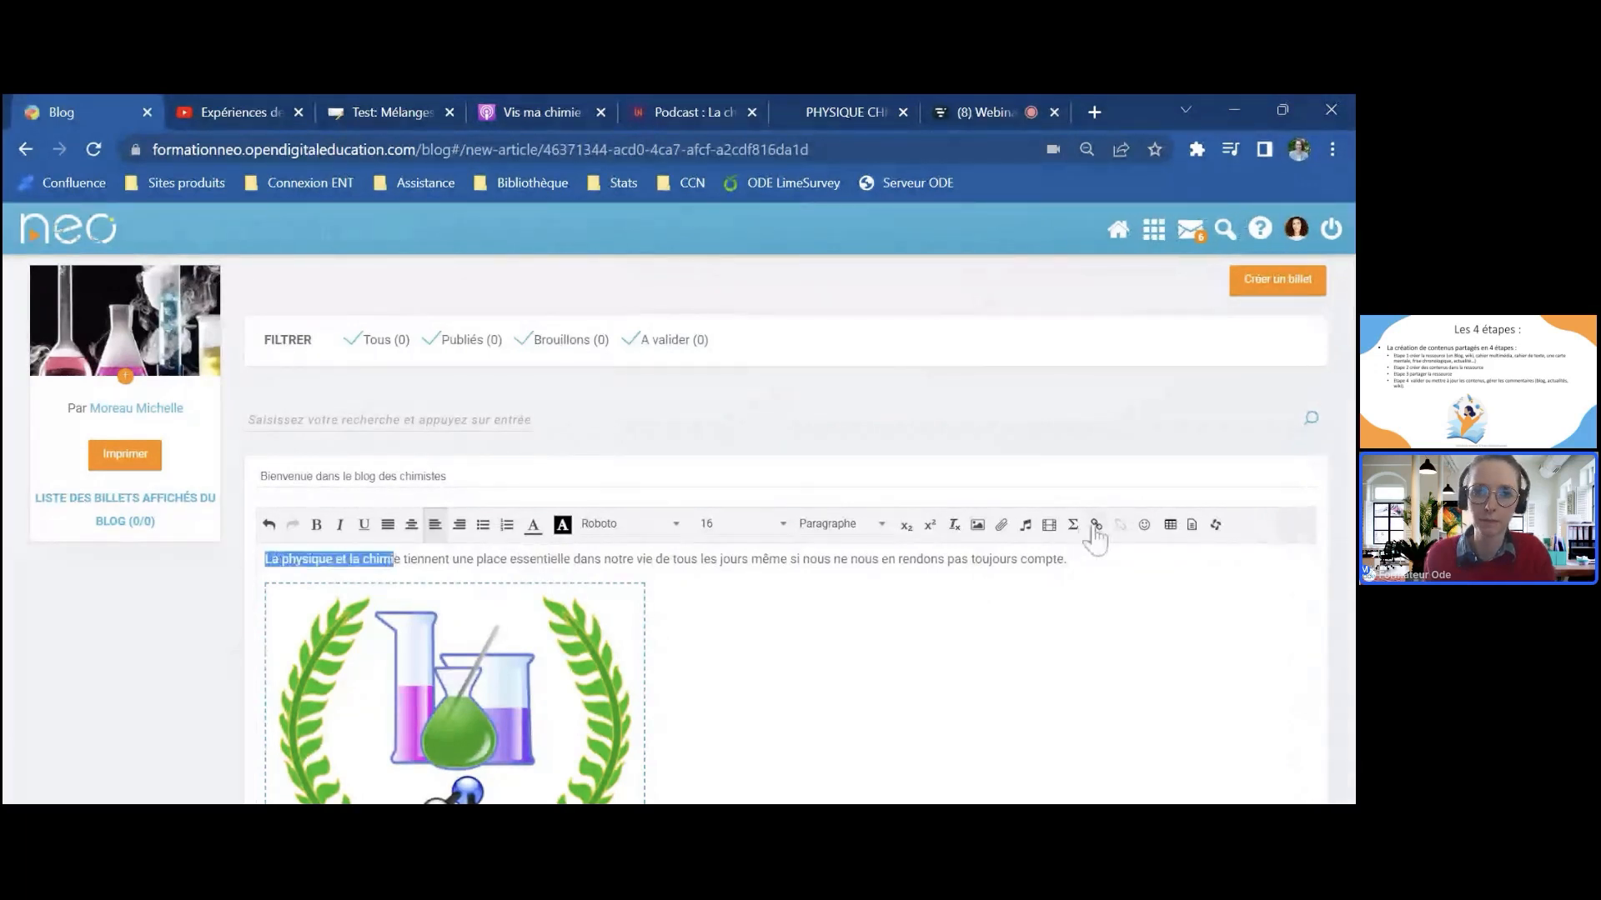
left_click(1095, 527)
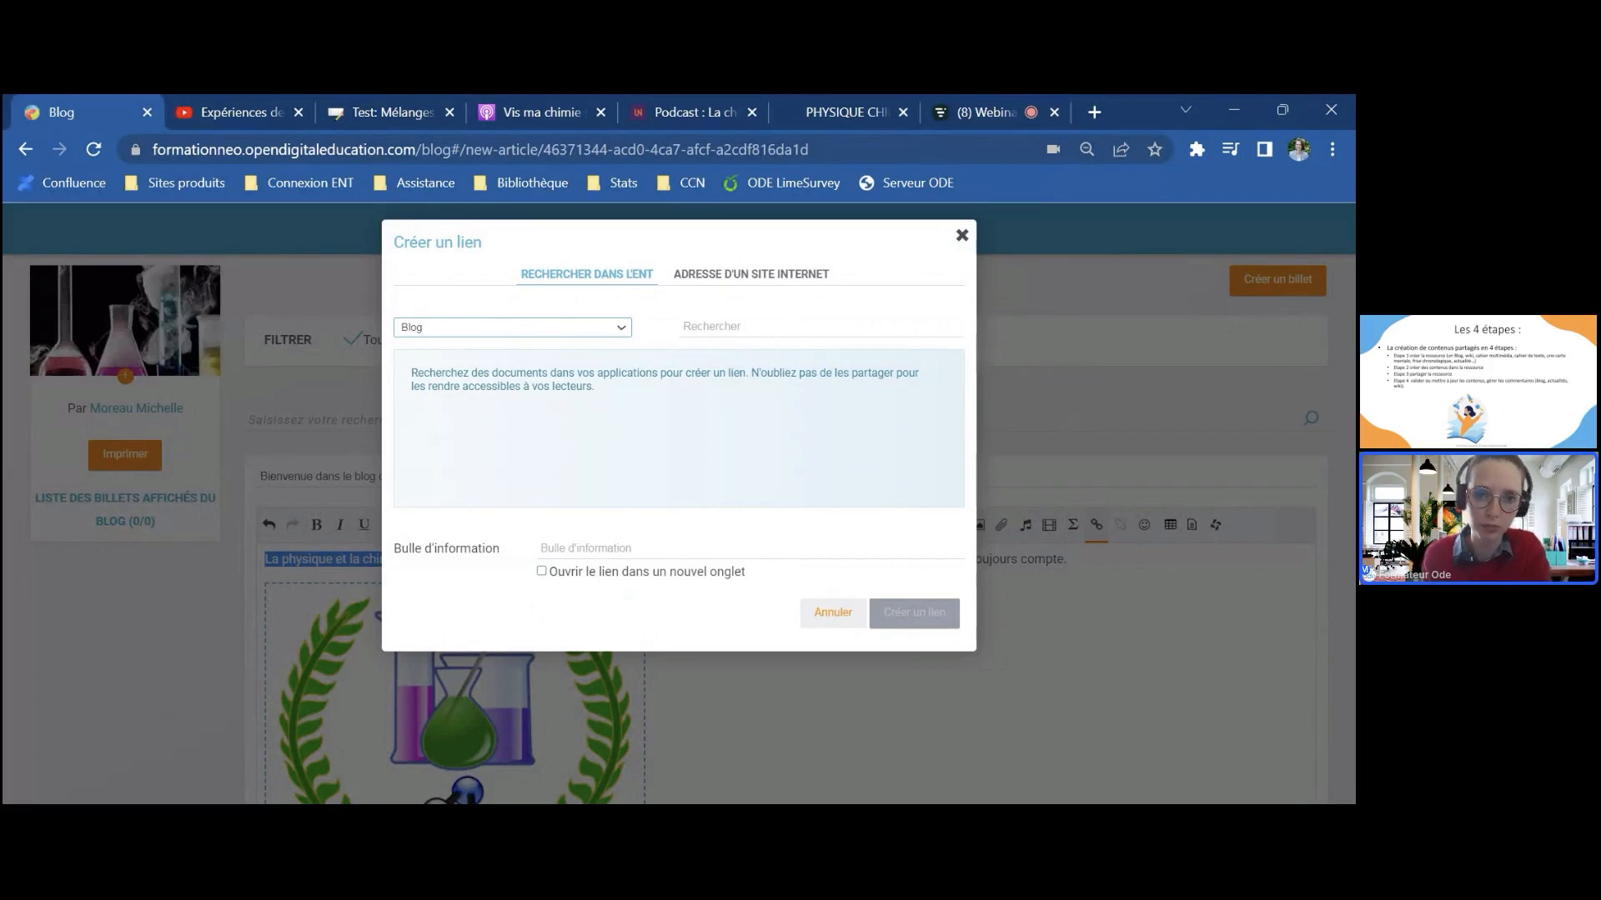
key("Down")
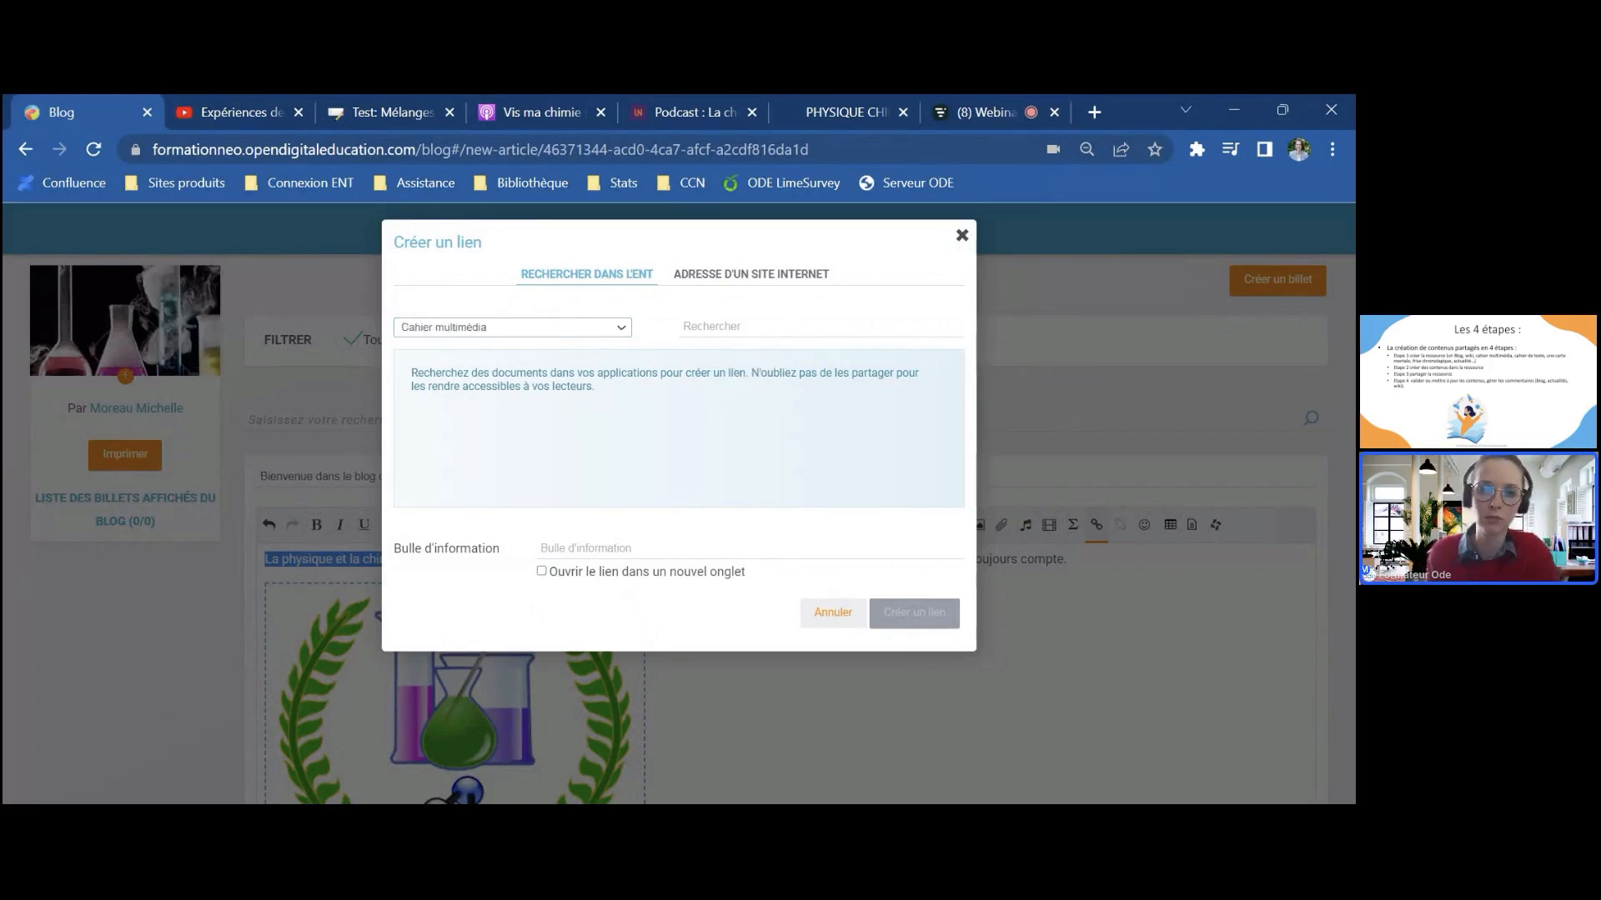
left_click(750, 328)
left_click(752, 273)
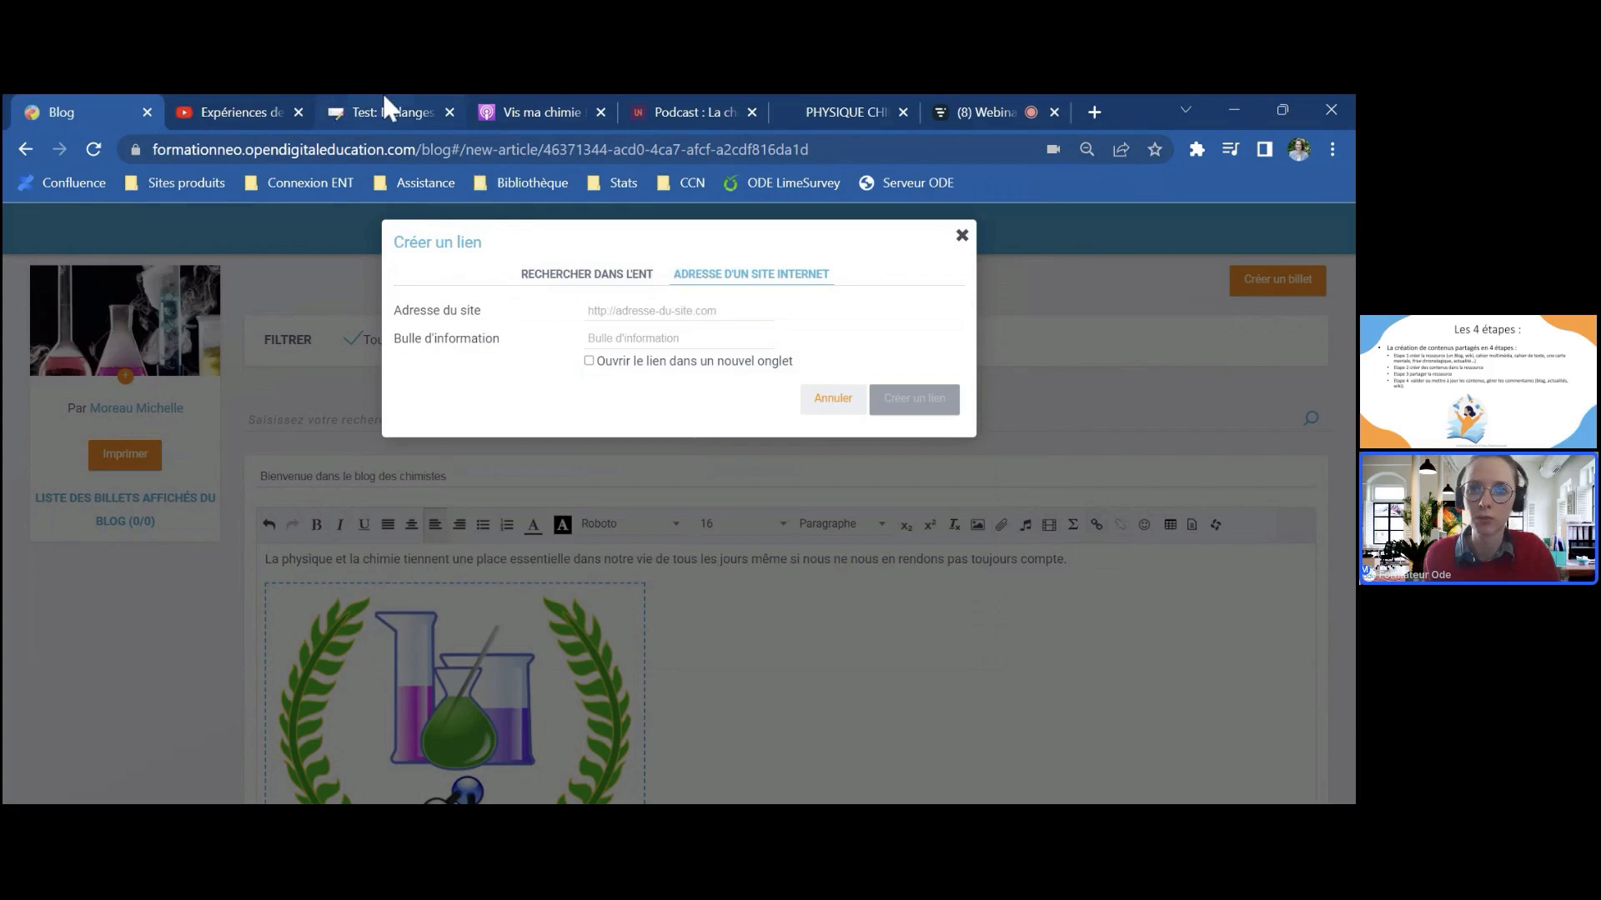
Step: Copy the web address of the JUNIA podcast page, junia.com/fr/podcast-chimie-verte/, and return to the blog's link settings
left_click(673, 98)
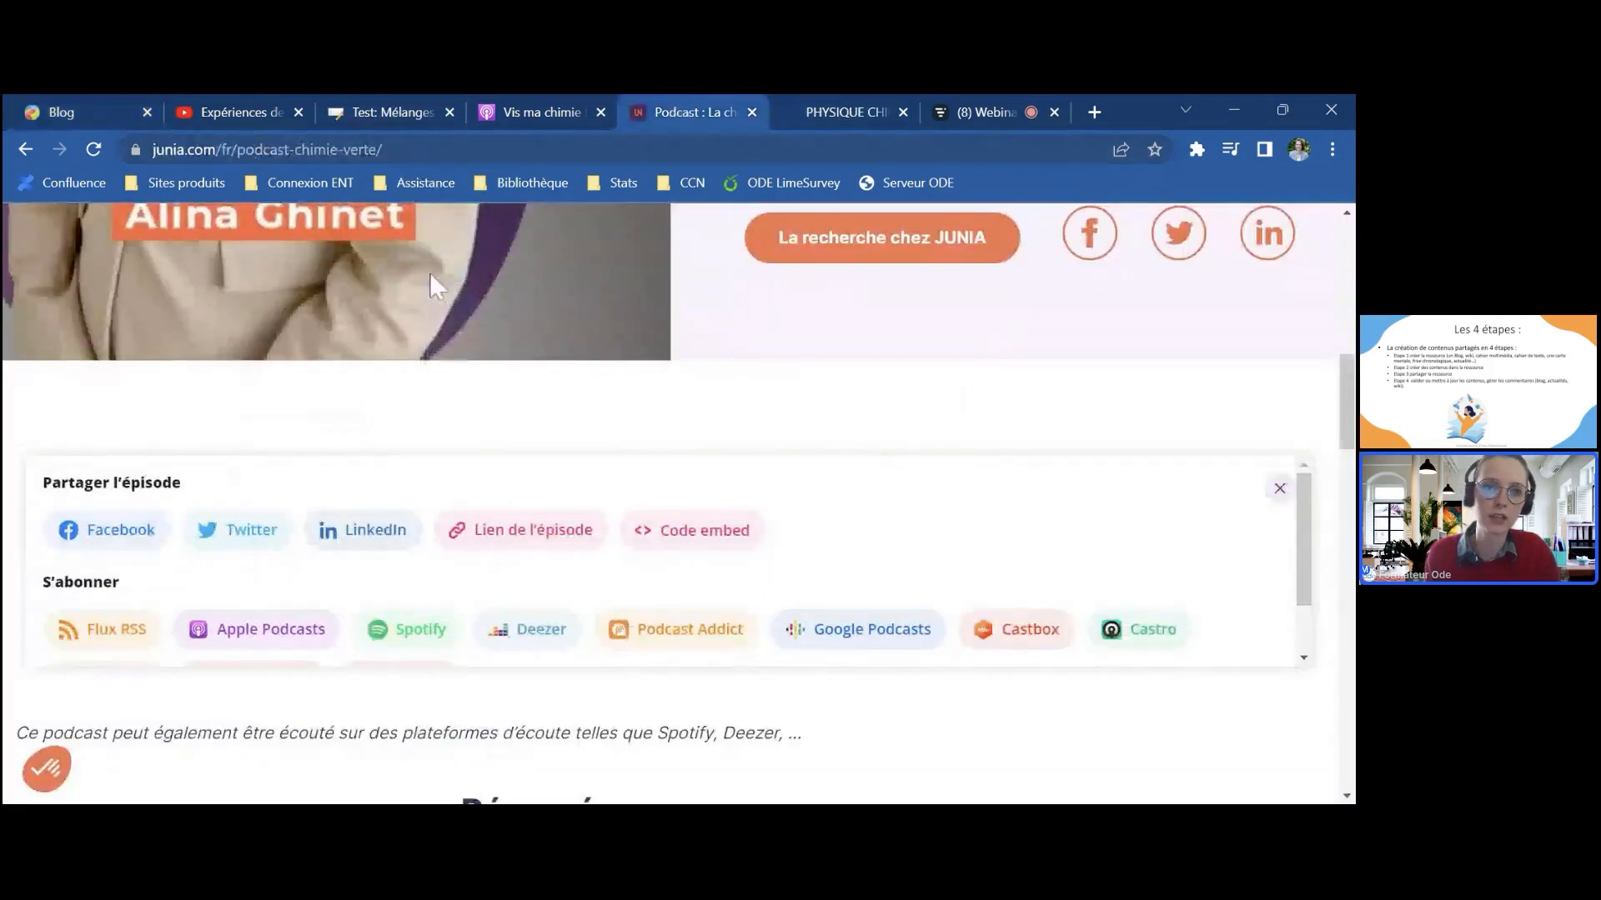
left_click(263, 155)
key("ctrl+c")
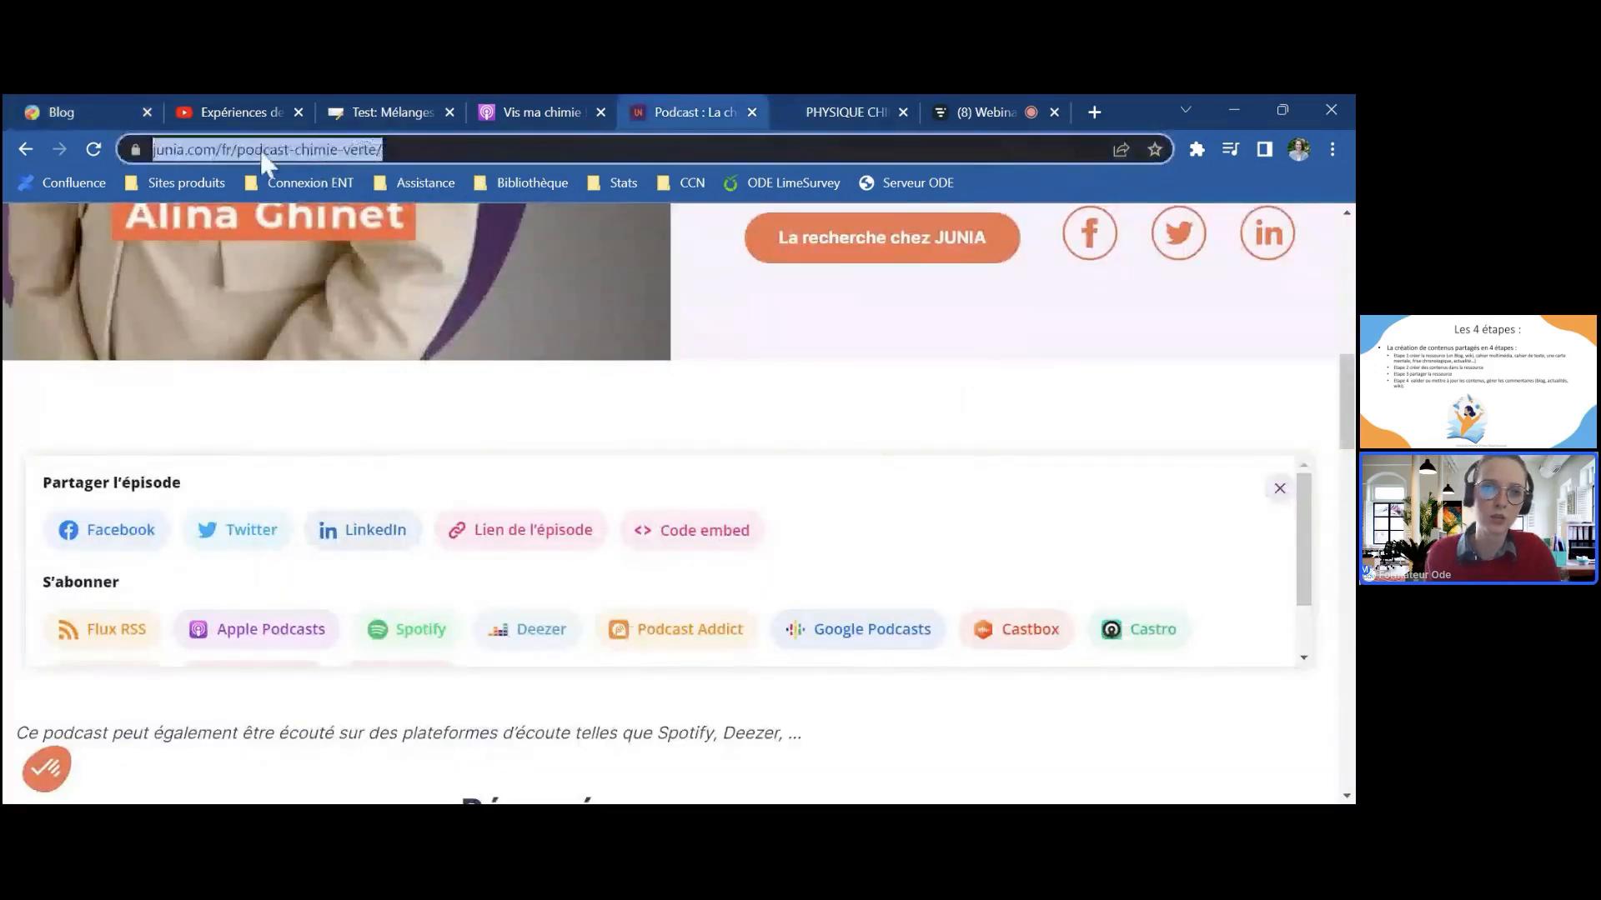
left_click(97, 102)
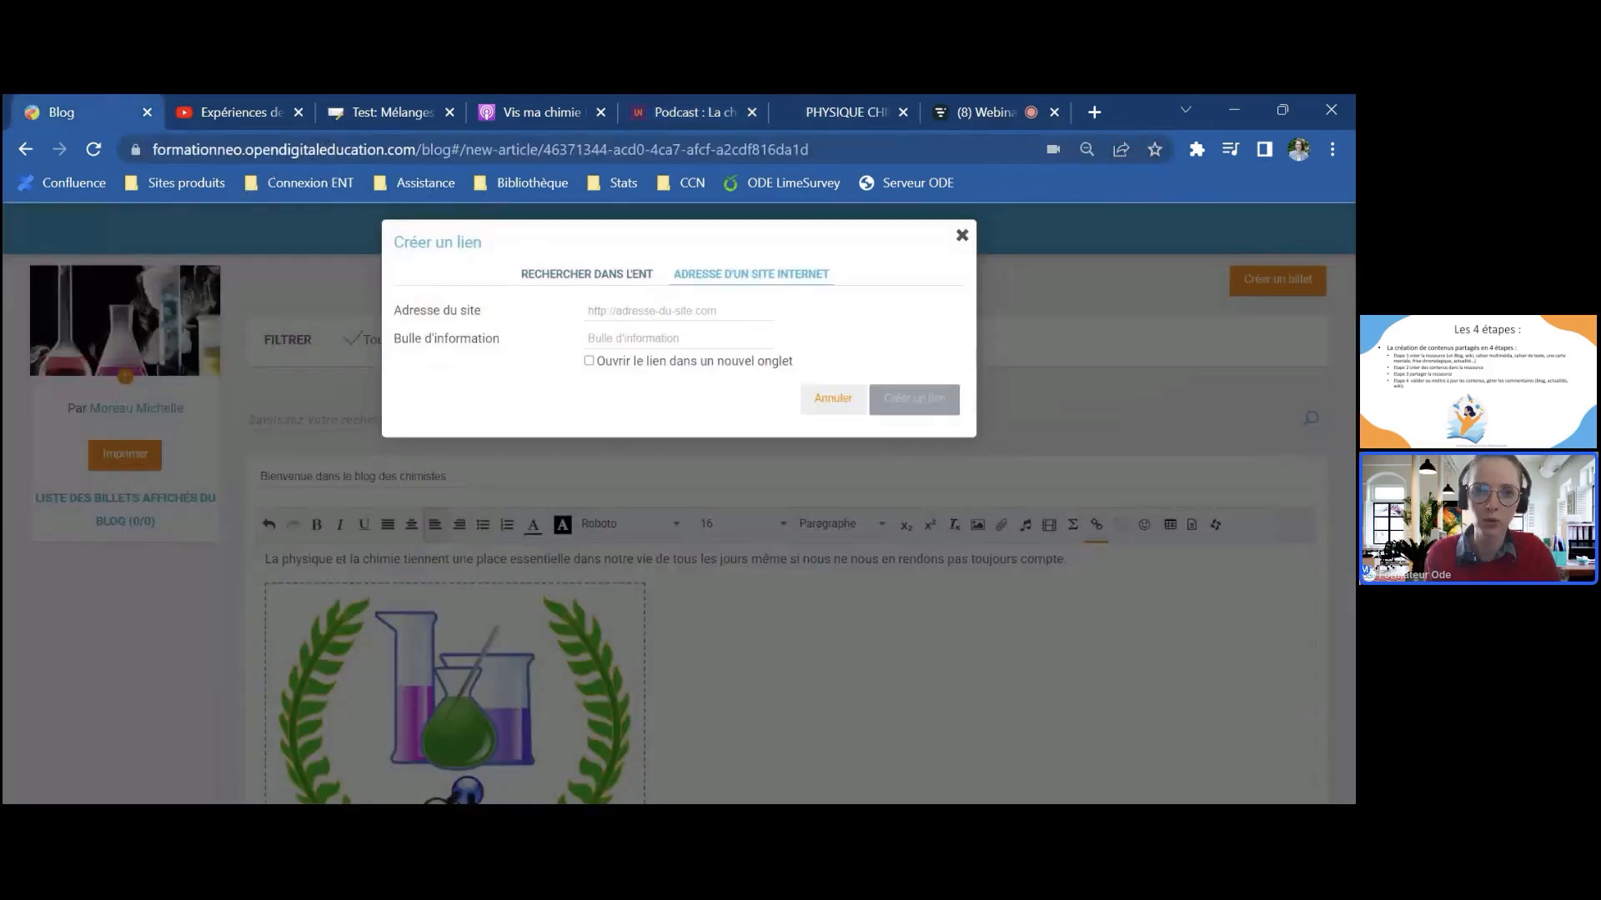
Step: Link the selected words to the copied JUNIA podcast address, set to open in a new tab
left_click(732, 310)
key("ctrl+v")
left_click(589, 360)
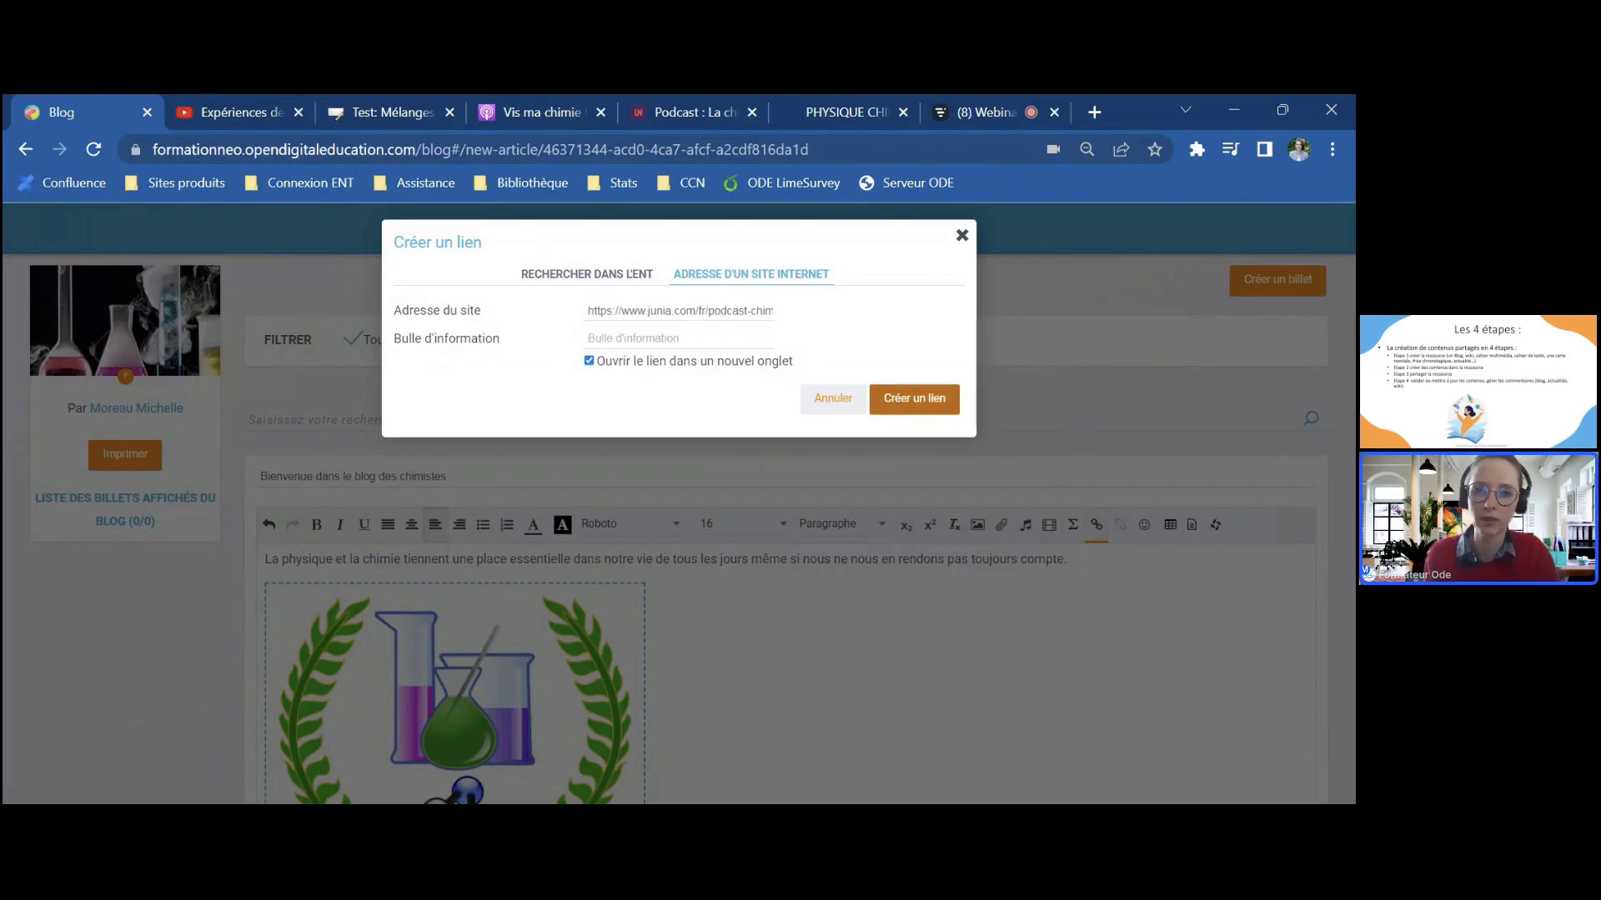
left_click(907, 403)
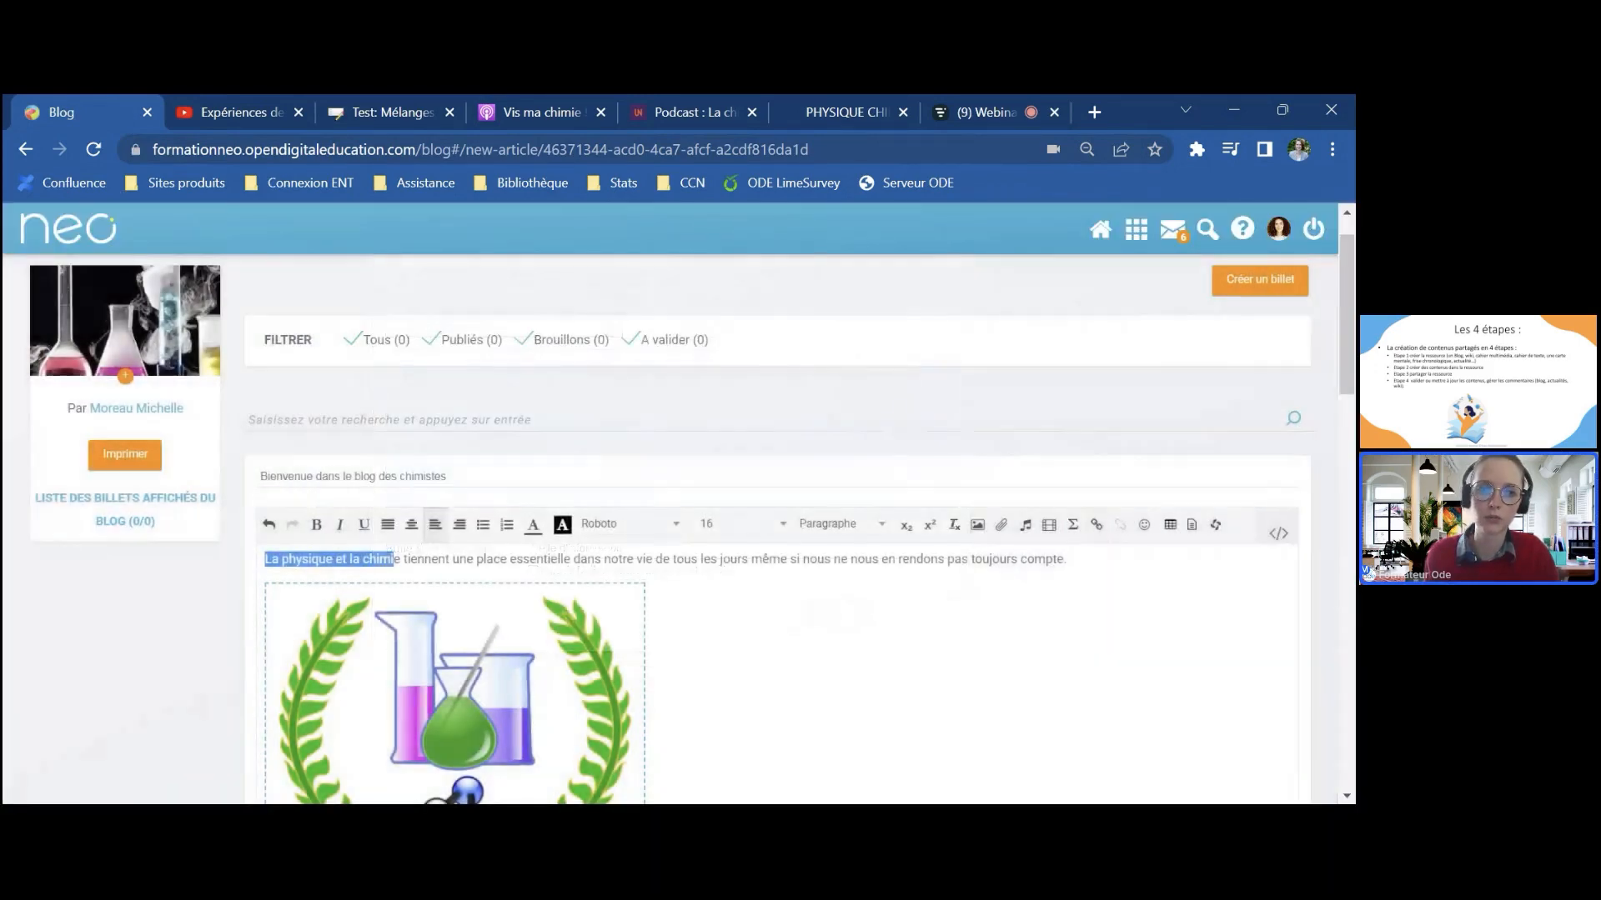
left_click(796, 577)
scroll(796, 577, "down", 3)
scroll(775, 534, "down", 6)
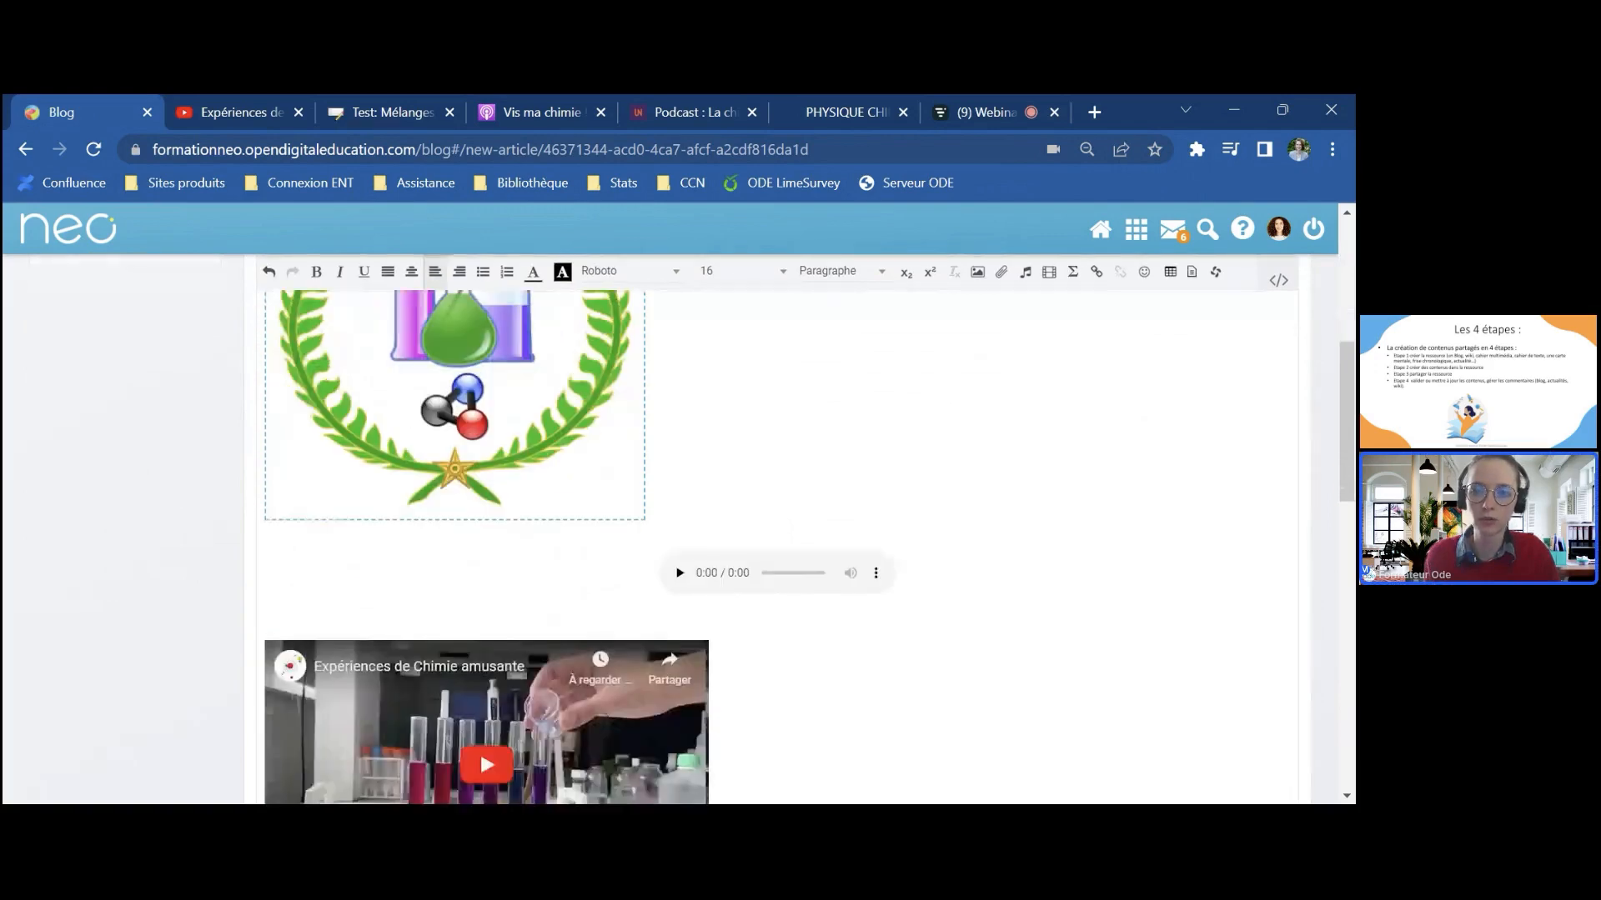
Step: Publish the post "Bienvenue dans le blog des chimistes" in the blog "Les apprentis chimistes"
scroll(965, 665, "down", 10)
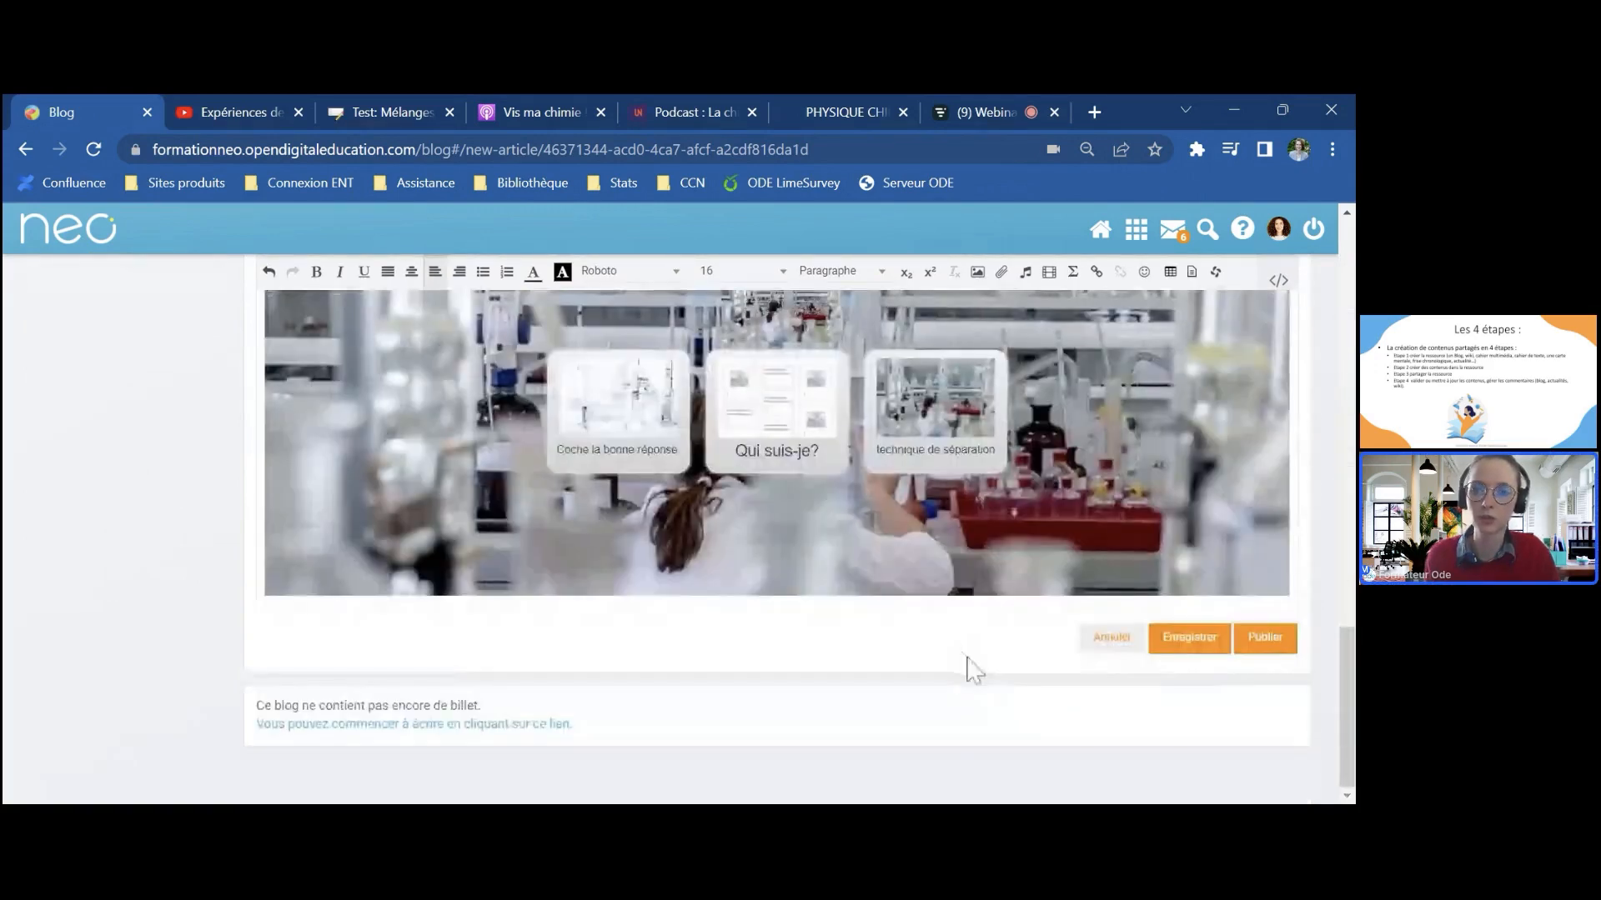
left_click(1263, 640)
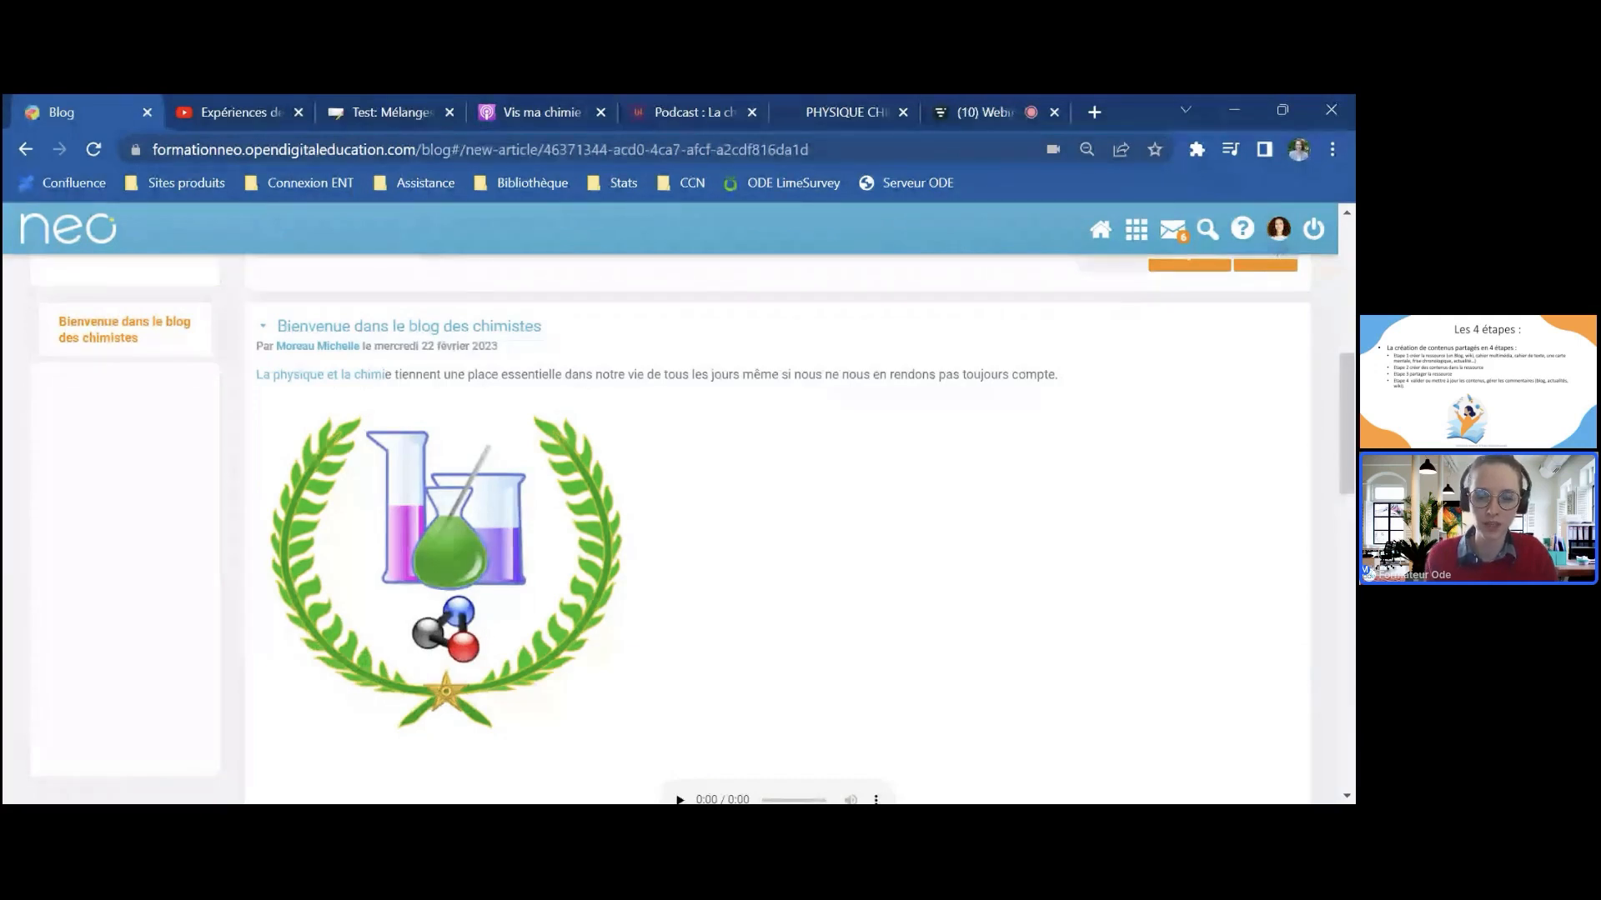
scroll(700, 584, "up", 1)
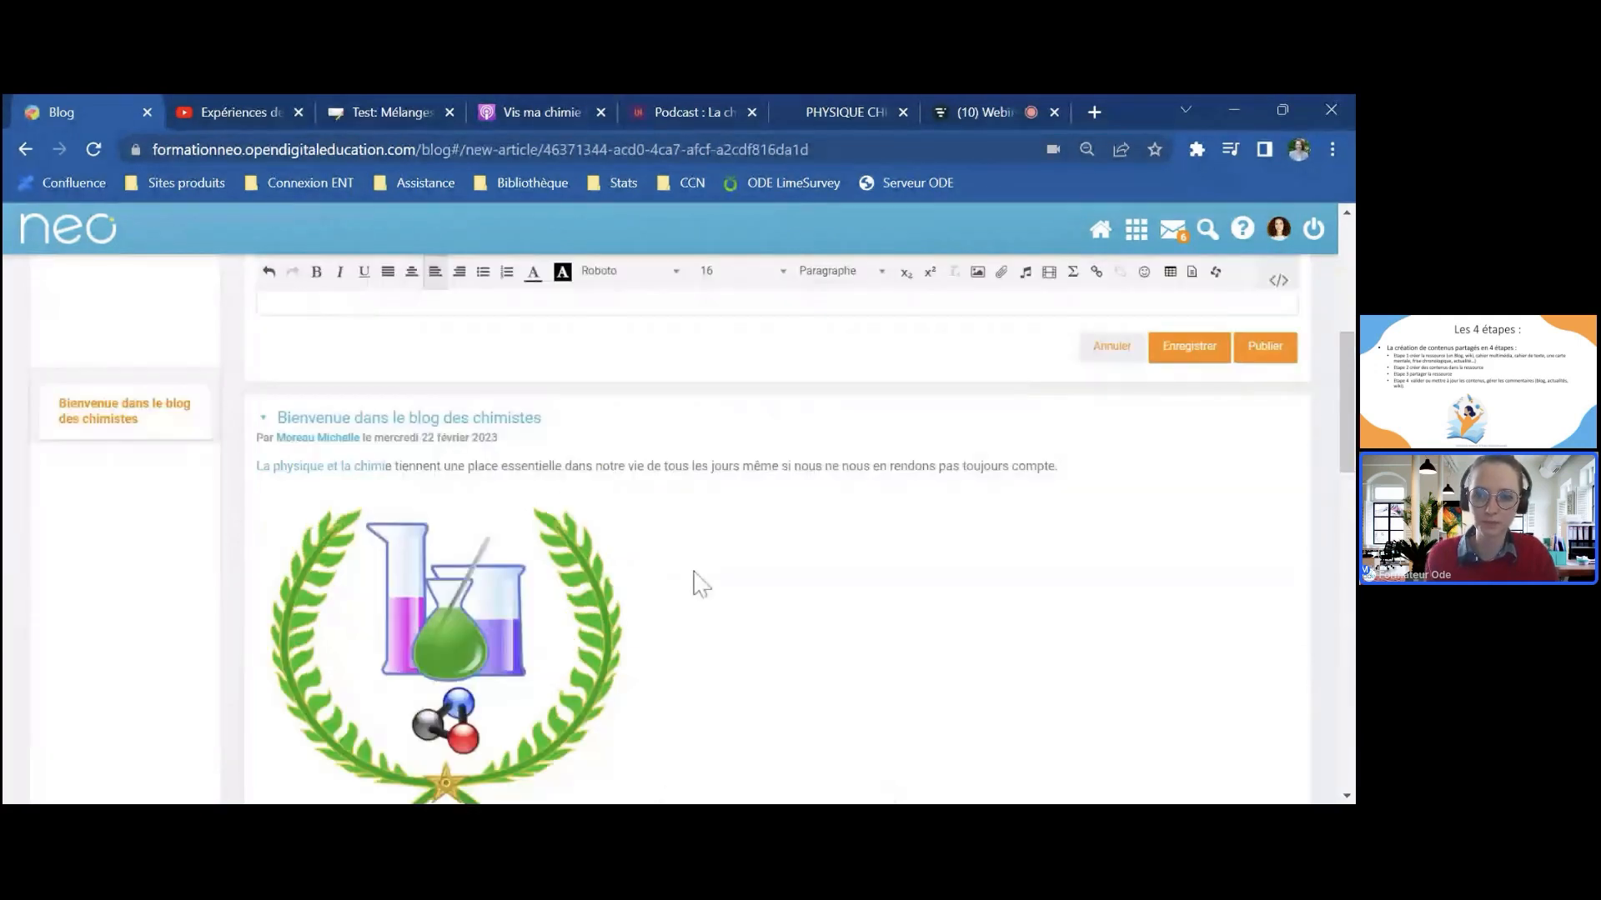
scroll(700, 584, "up", 1)
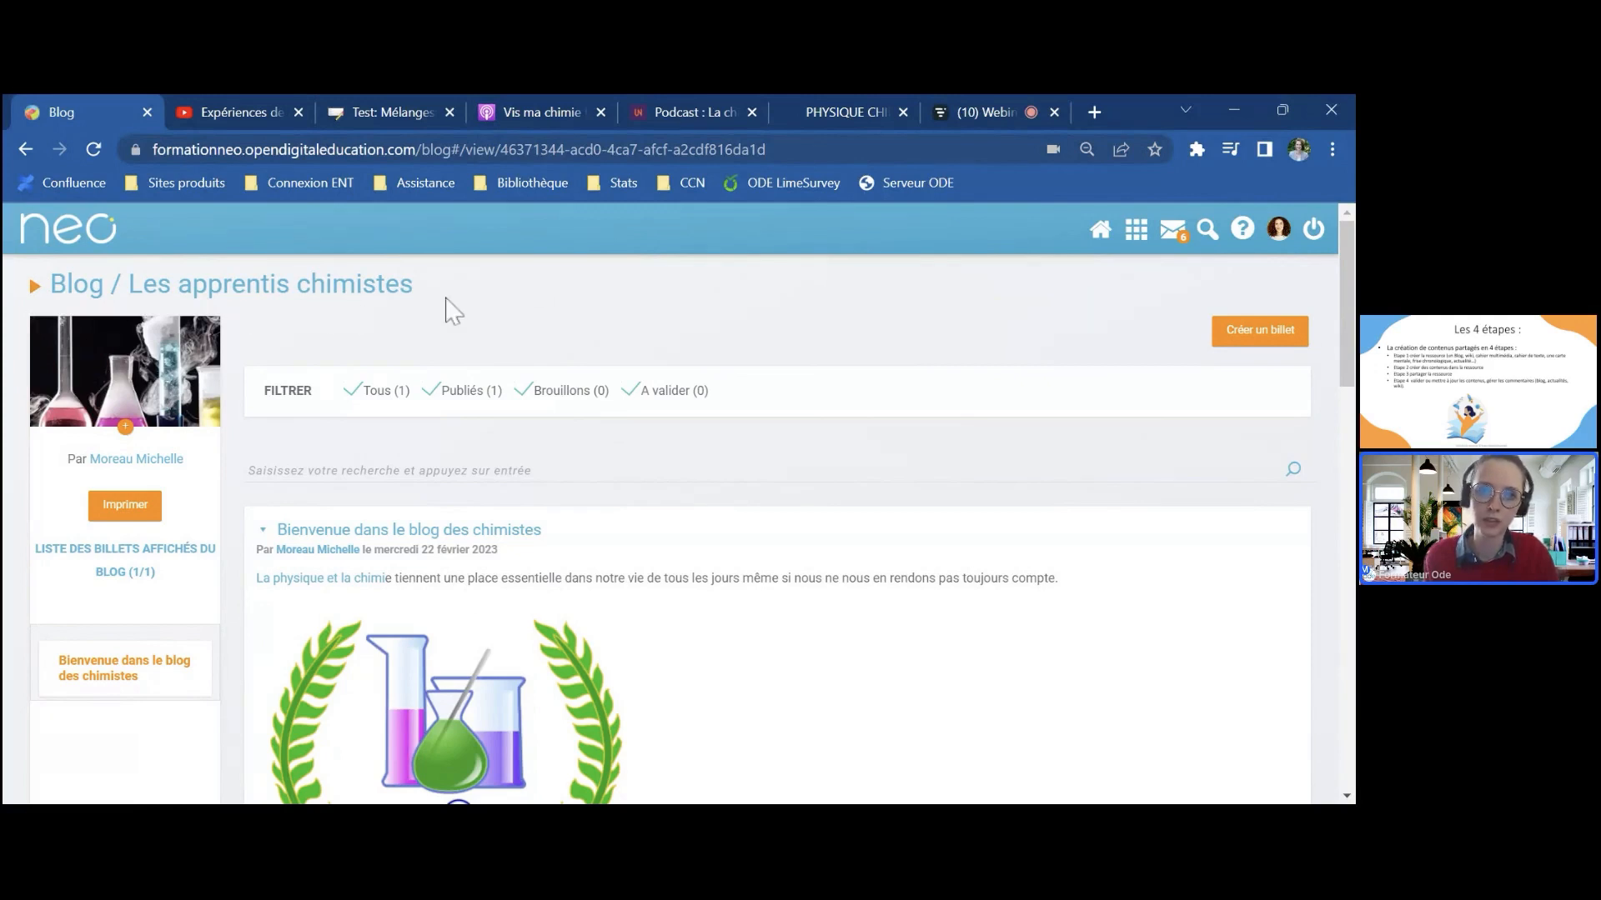
Step: Leave the blog and reopen the Blog application from the applications page to list all blogs
left_click(75, 292)
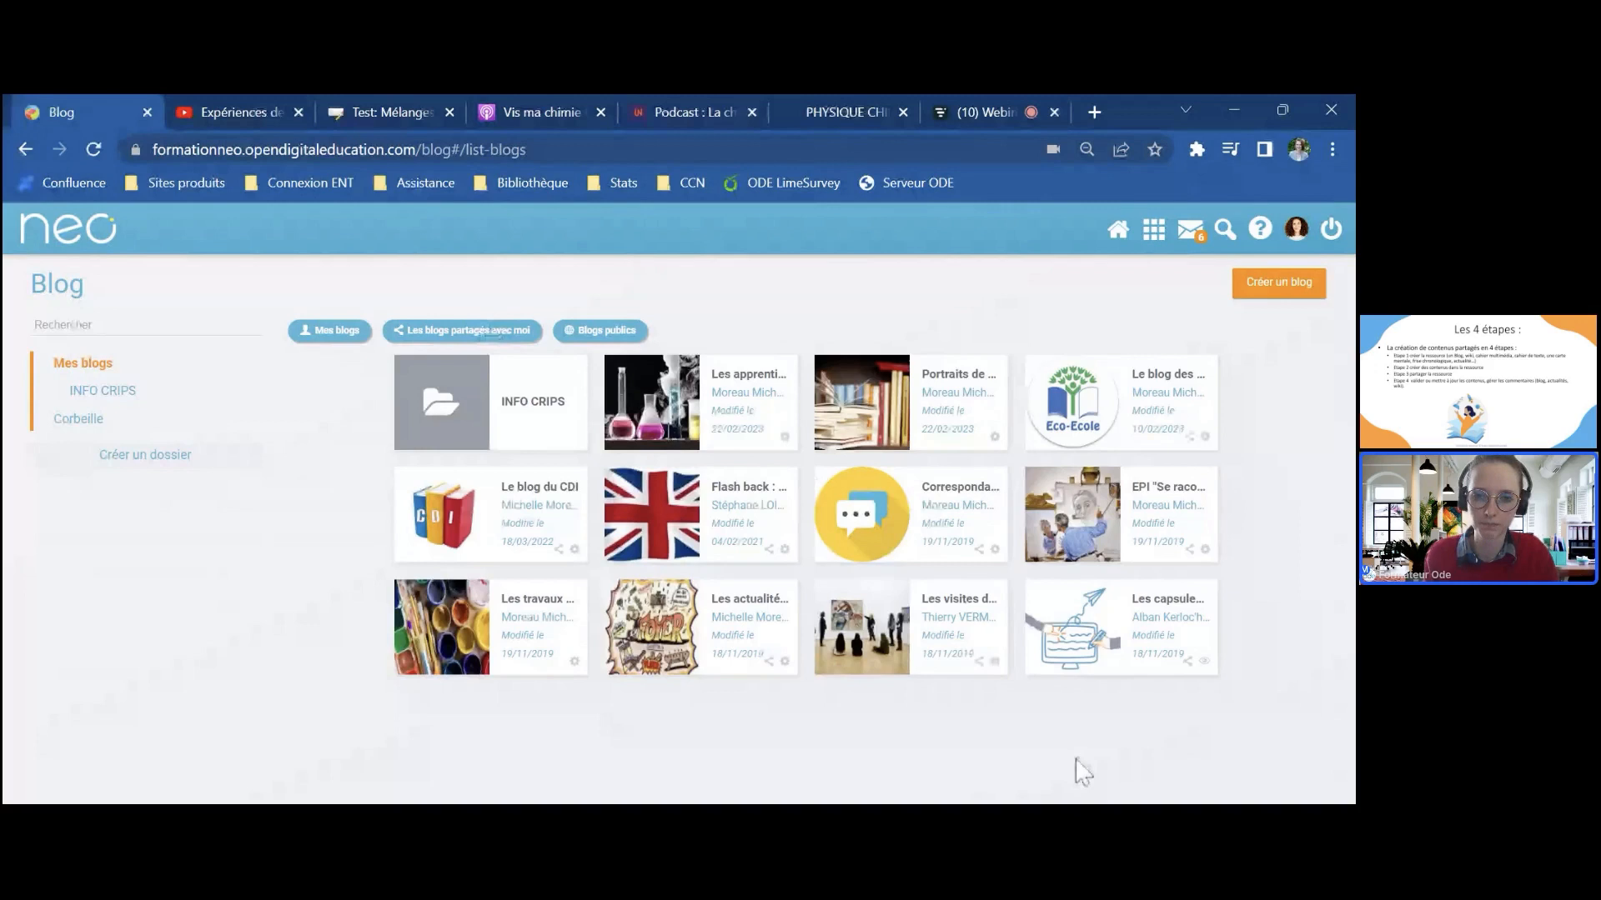
left_click(1155, 238)
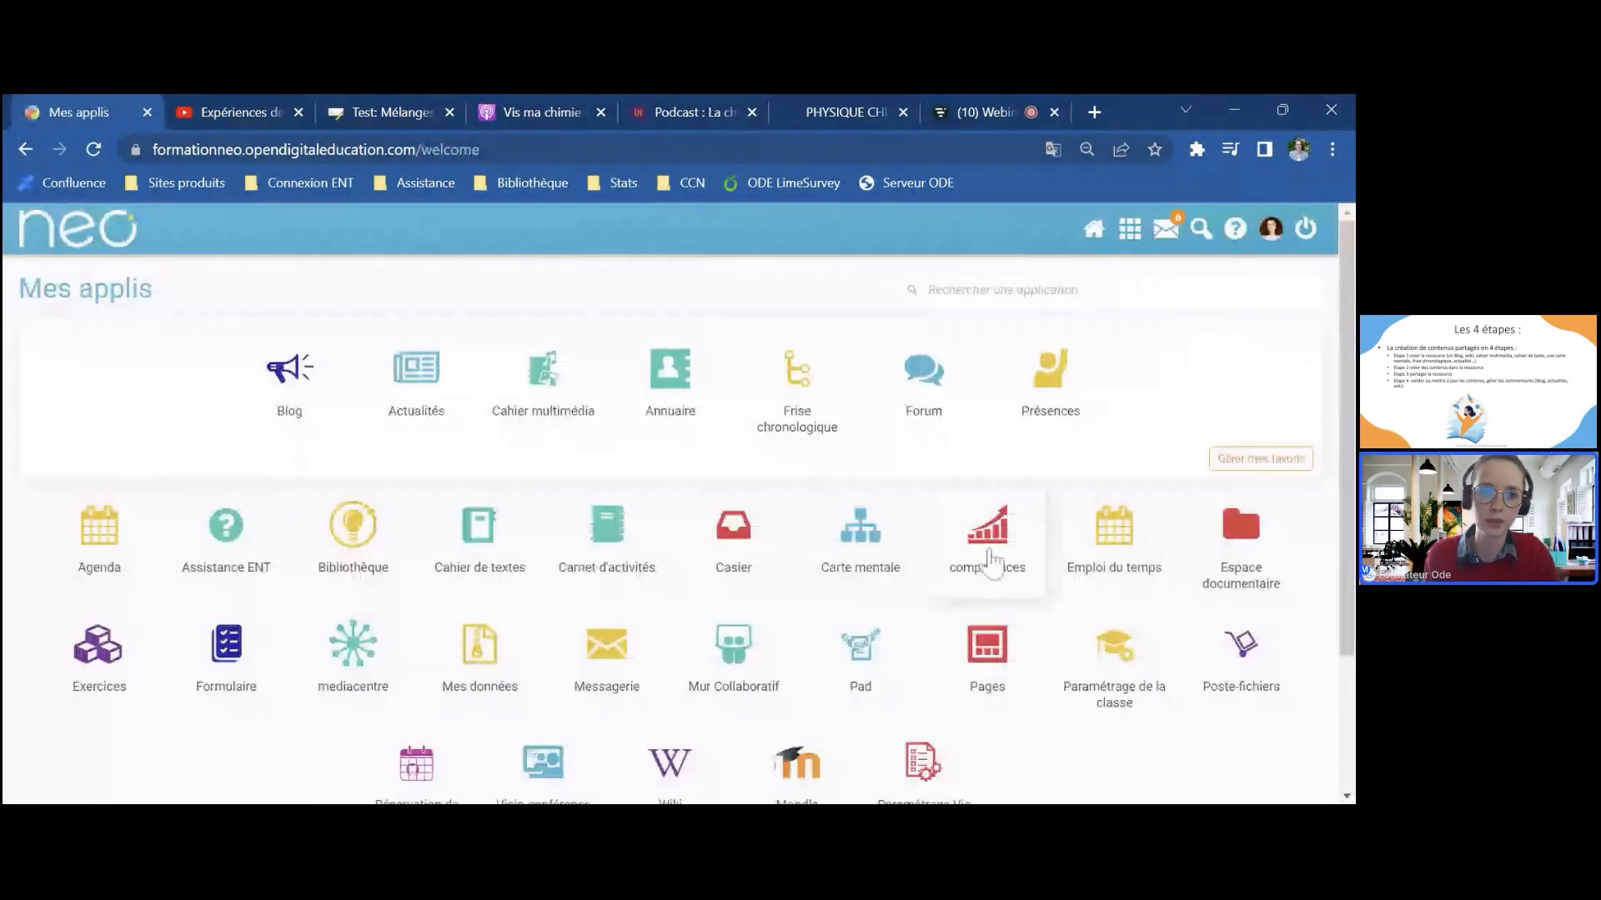
left_click(289, 380)
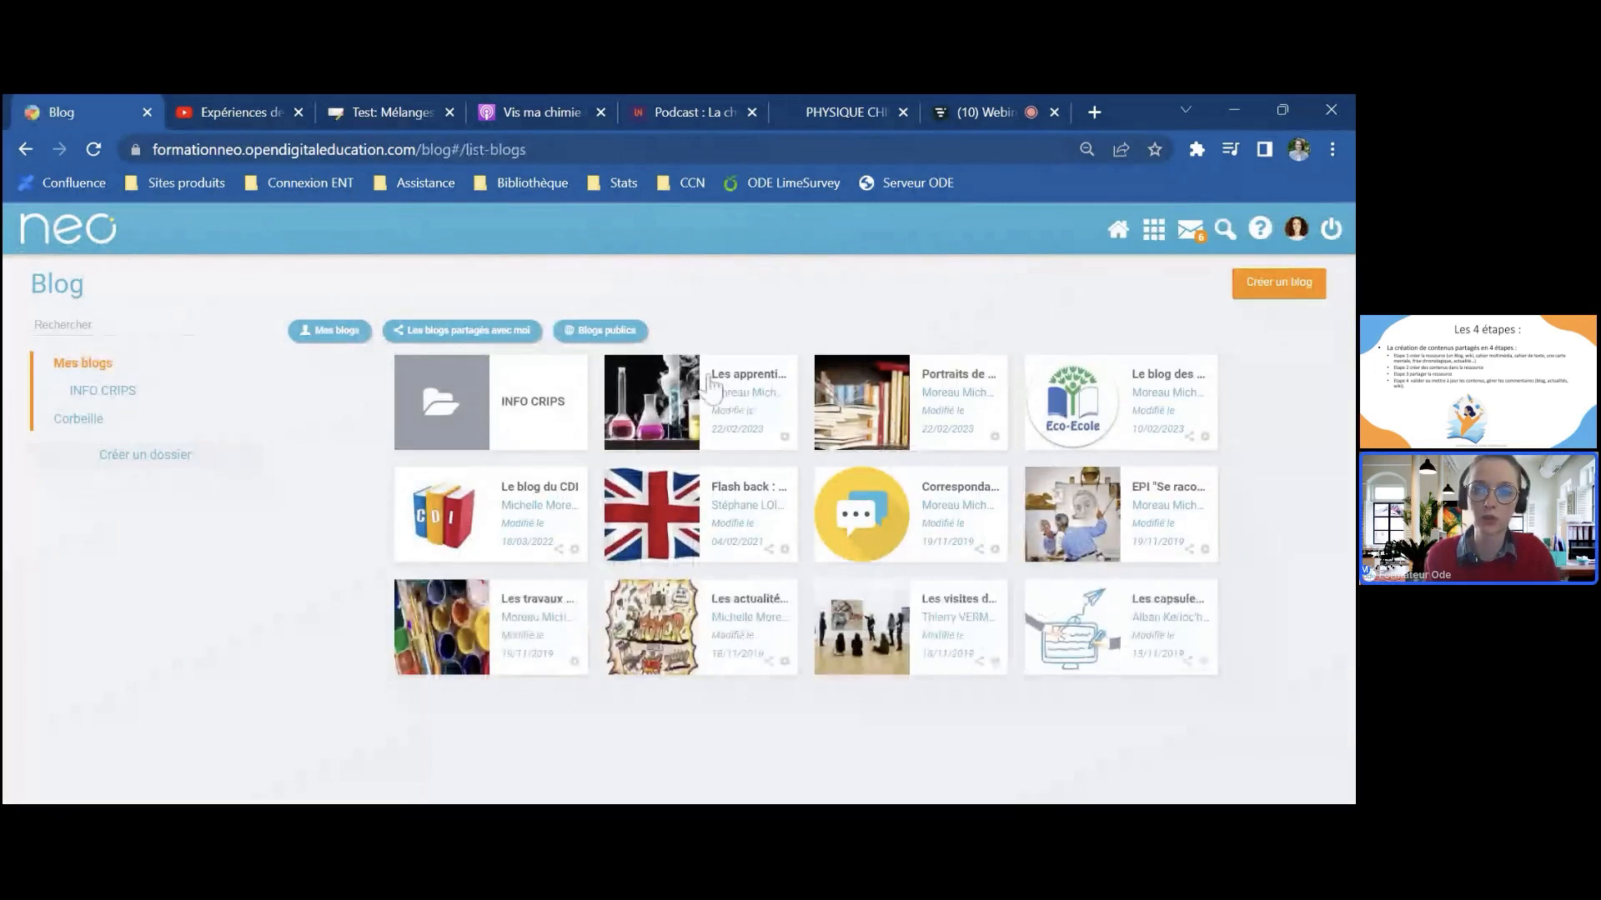
Step: Open sharing for "Les apprentis chimistes" and add "Élèves du groupe Collège Charlemagne" with Consulter and Commenter rights
left_click(710, 386)
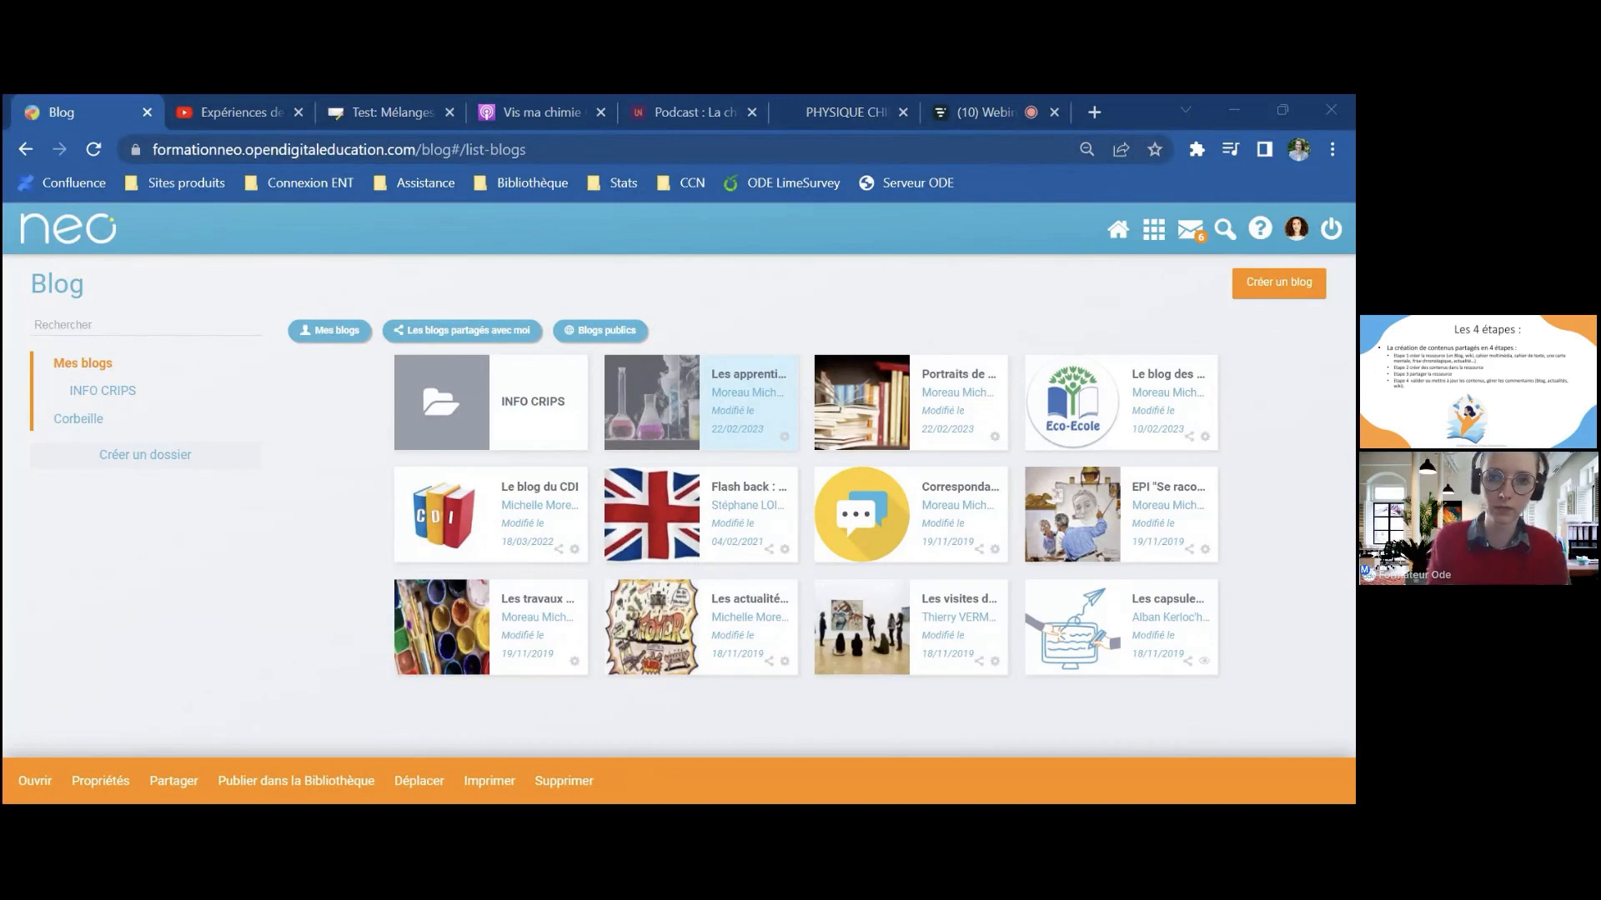
left_click(667, 340)
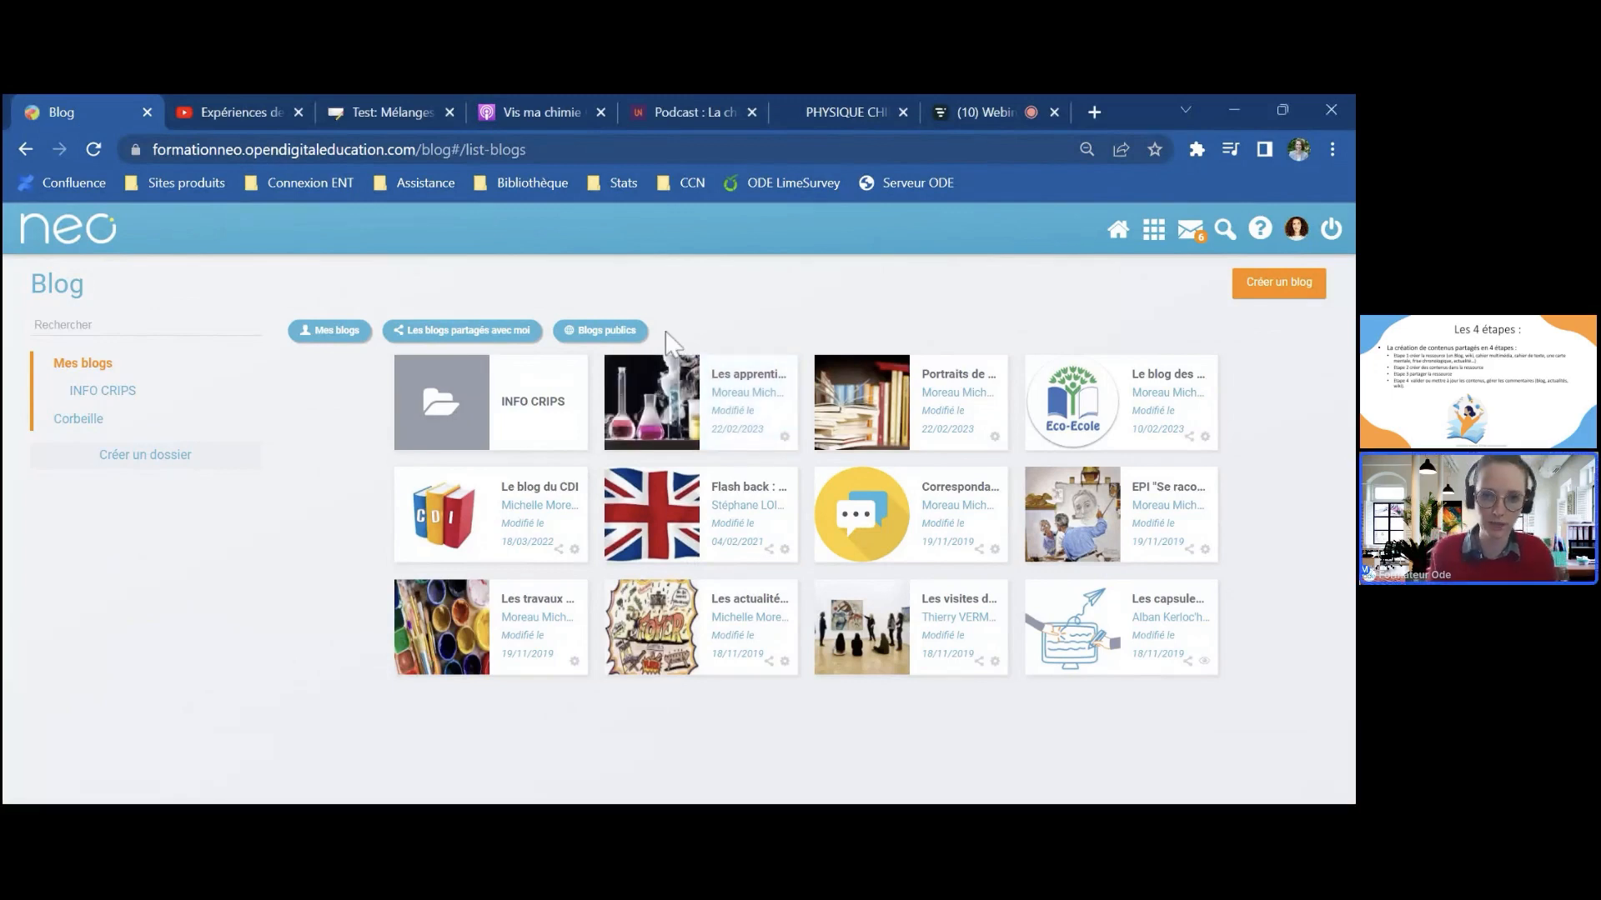
left_click(735, 422)
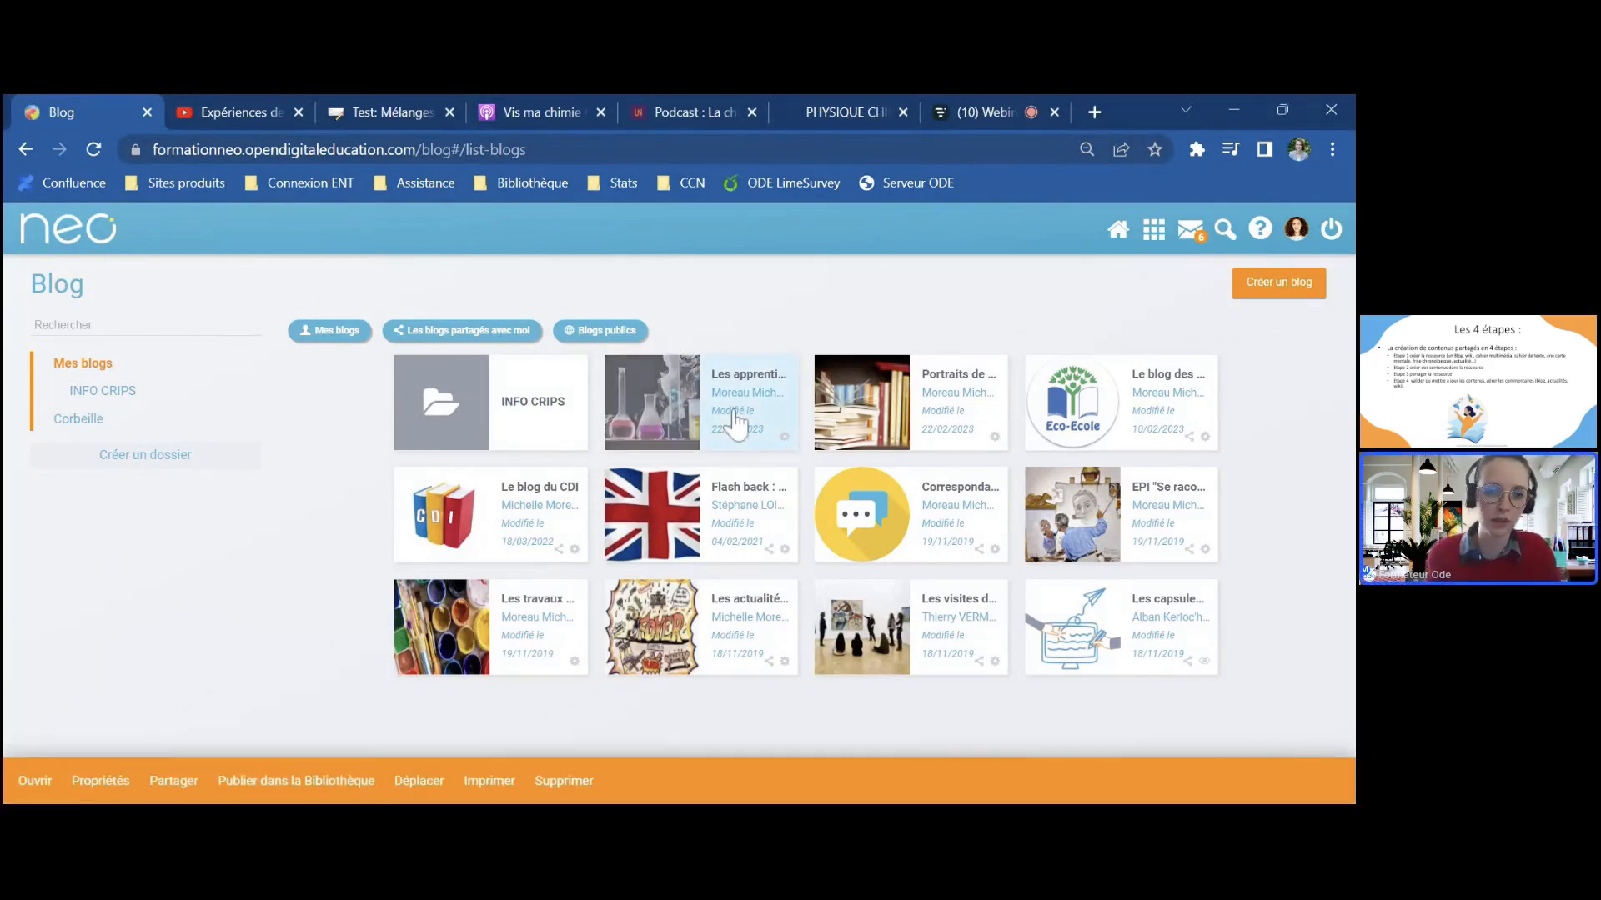
left_click(177, 792)
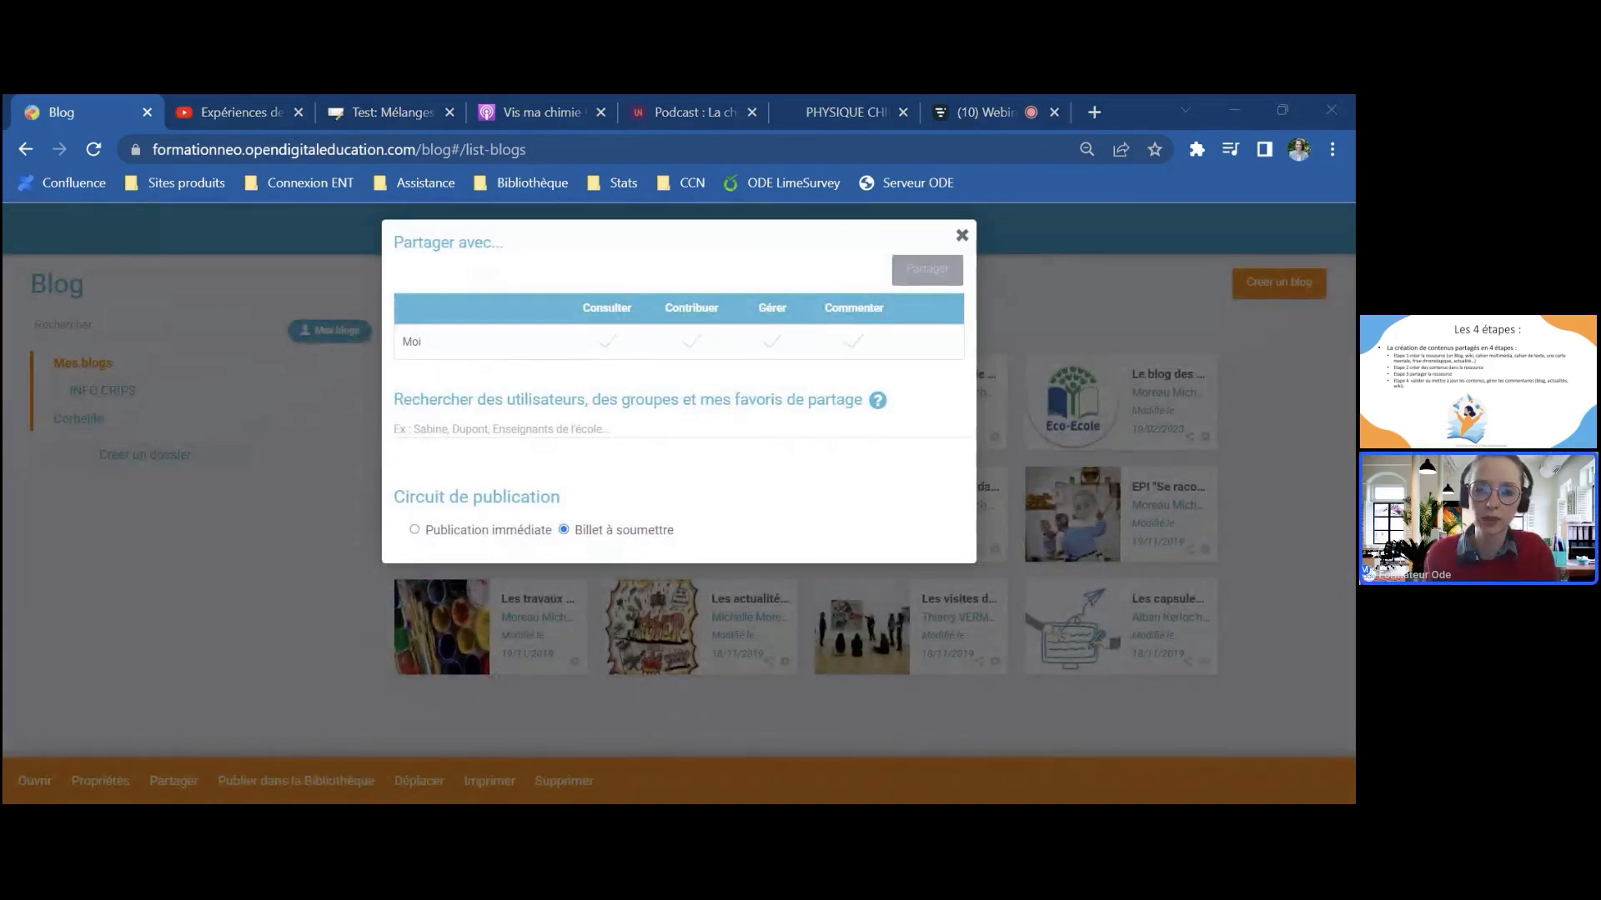
type("cha")
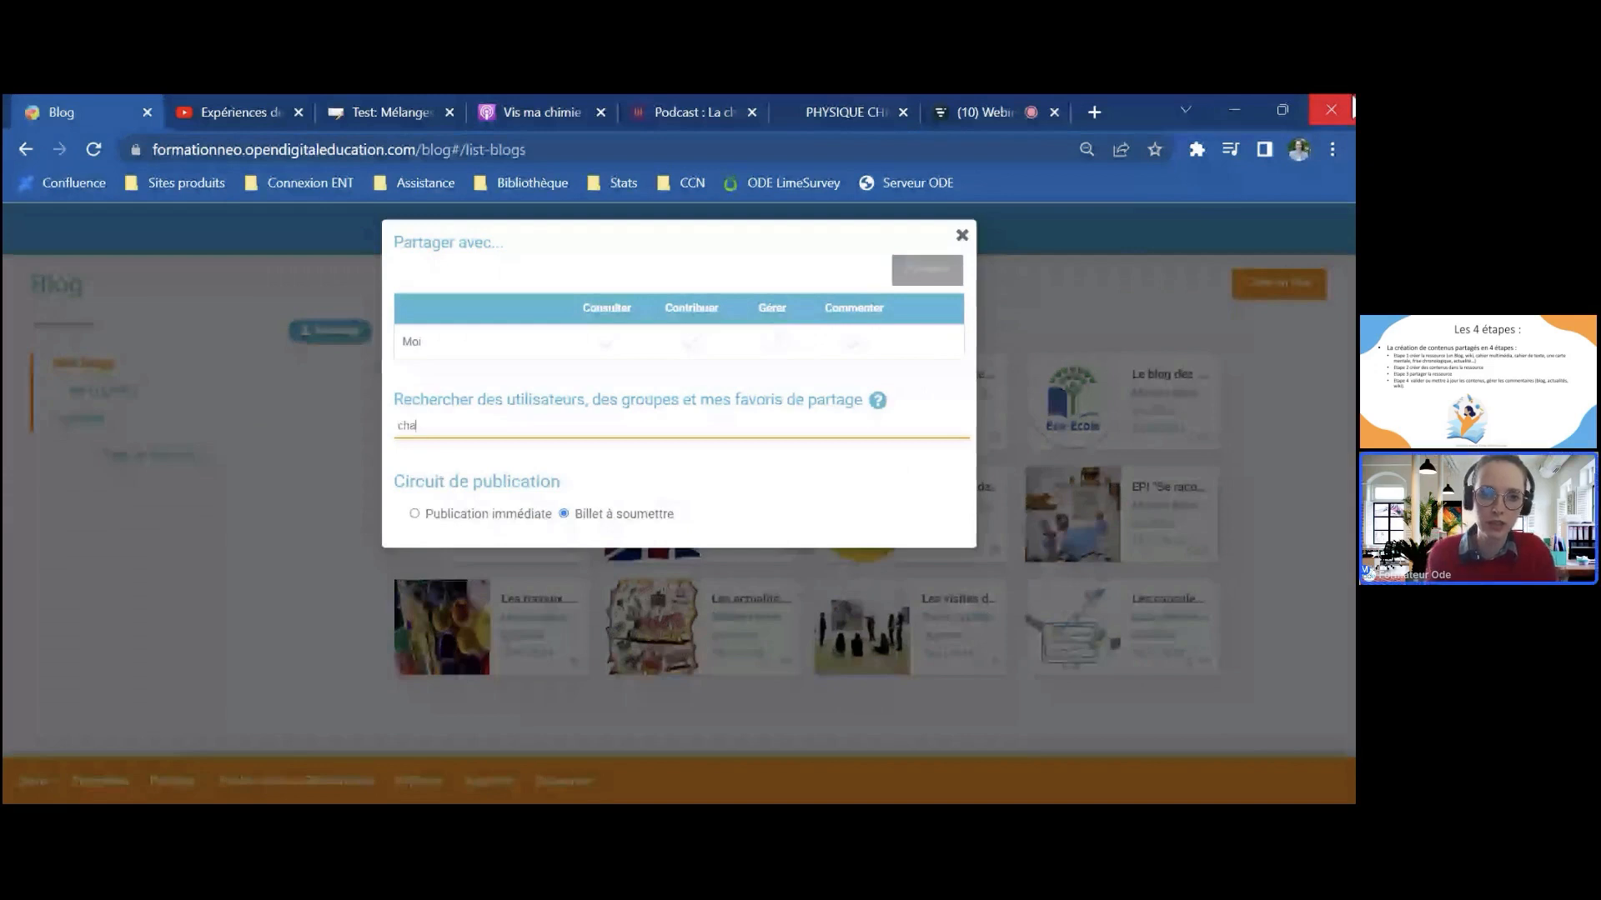
type("r")
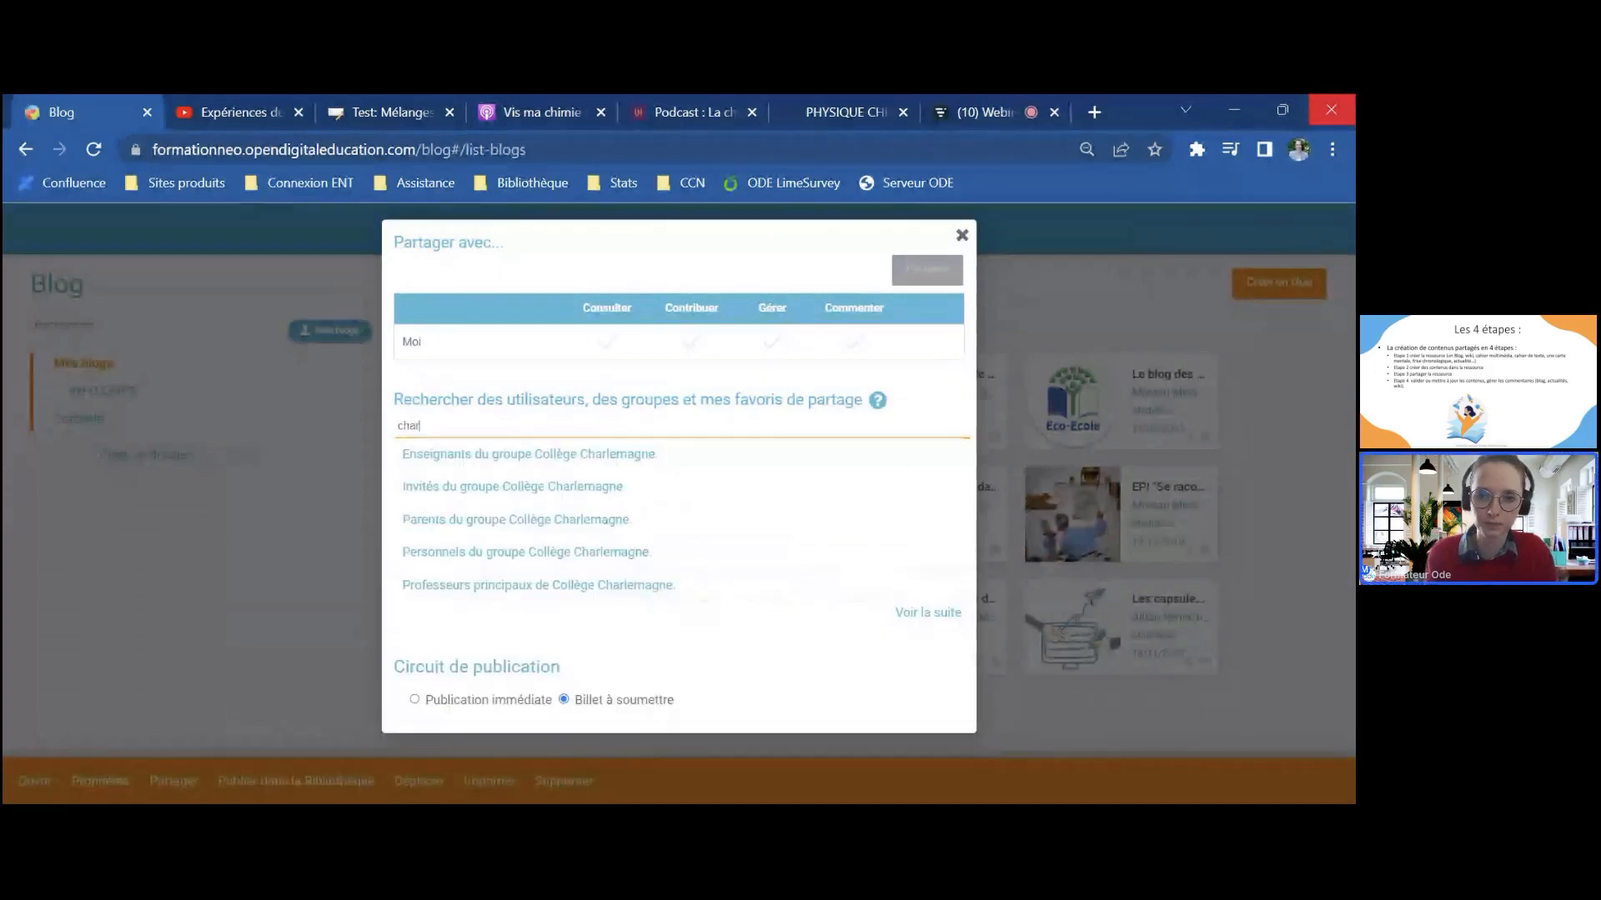
left_click(940, 616)
left_click(938, 623)
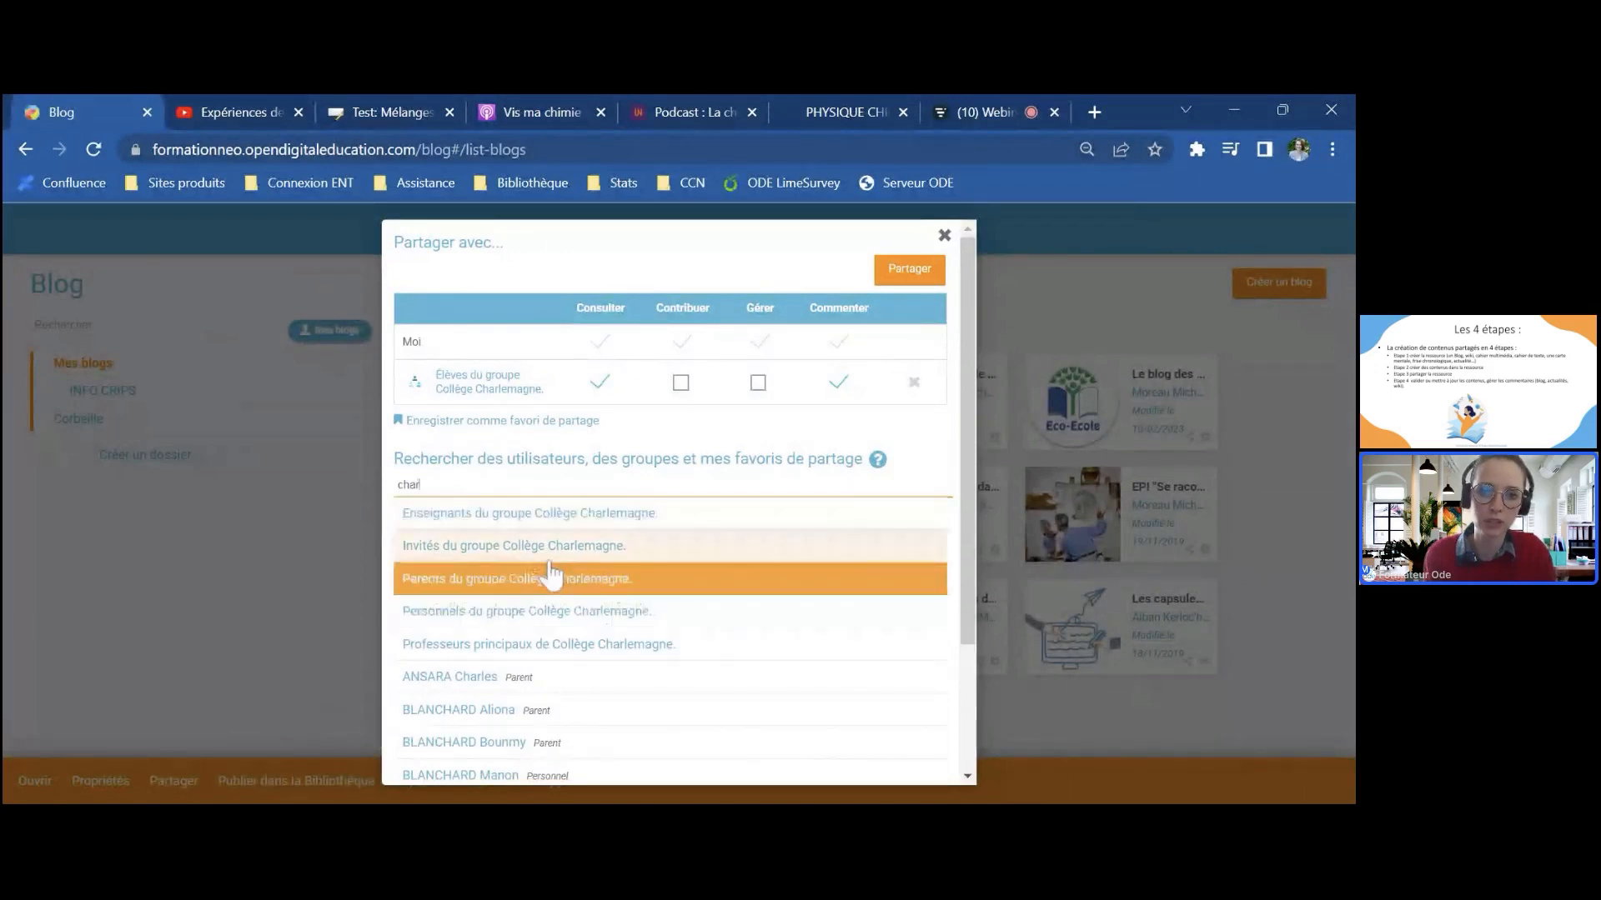
scroll(549, 573, "down", 2)
scroll(548, 573, "up", 2)
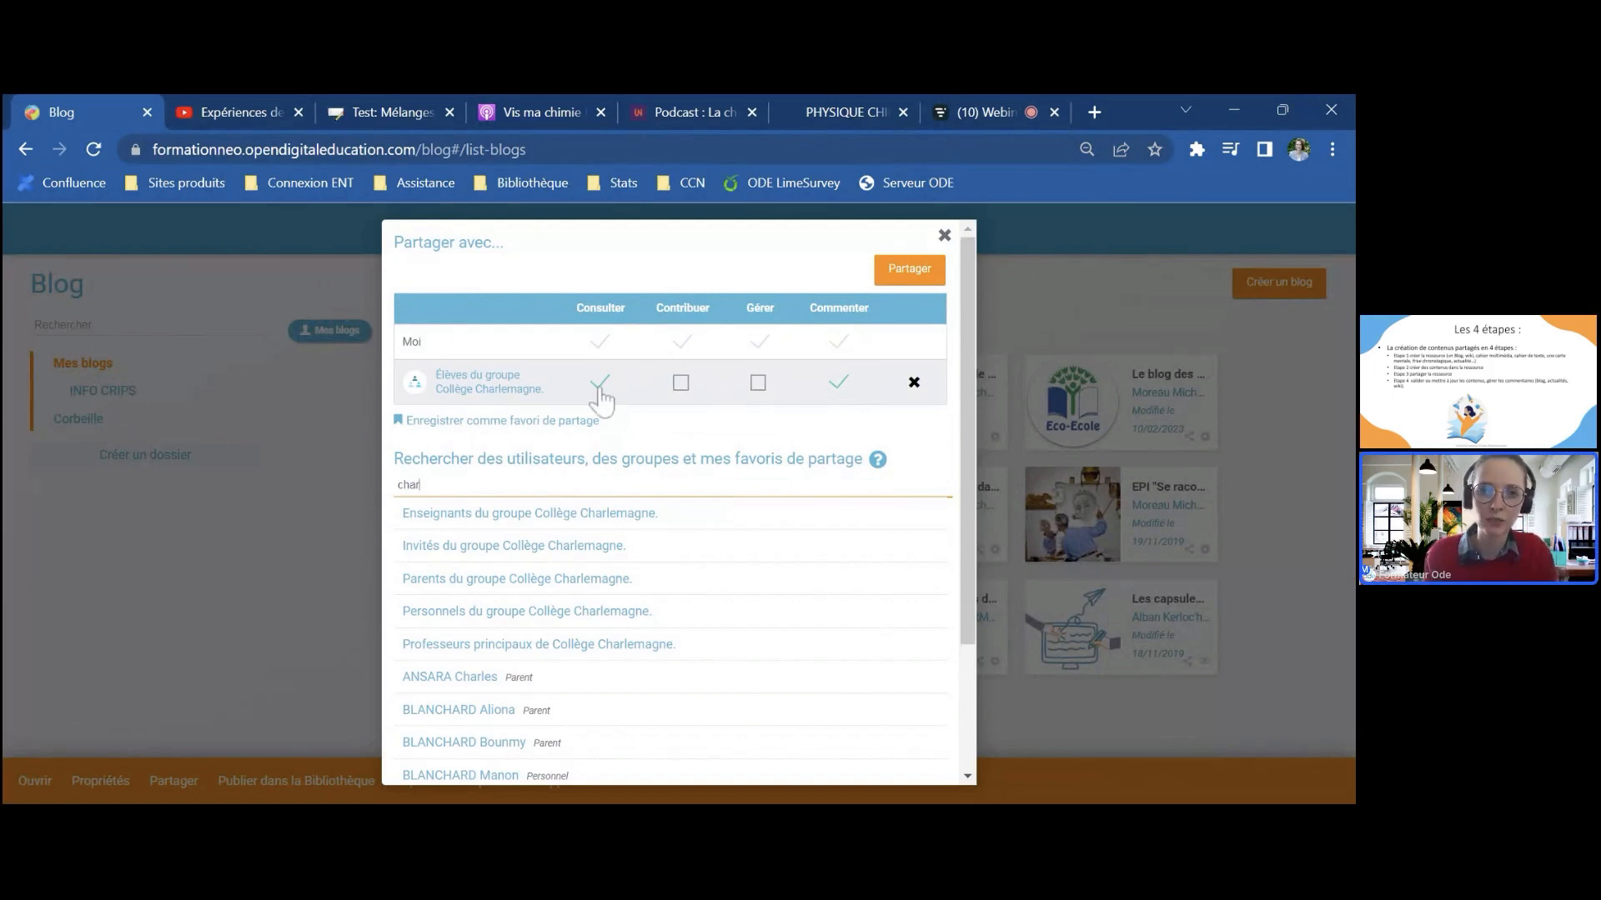
Step: Search for a teacher by surname and add them to the sharing list with Consulter, Contribuer and Commenter rights
key("BackSpace")
key("BackSpace")
key("BackSpace")
key("BackSpace")
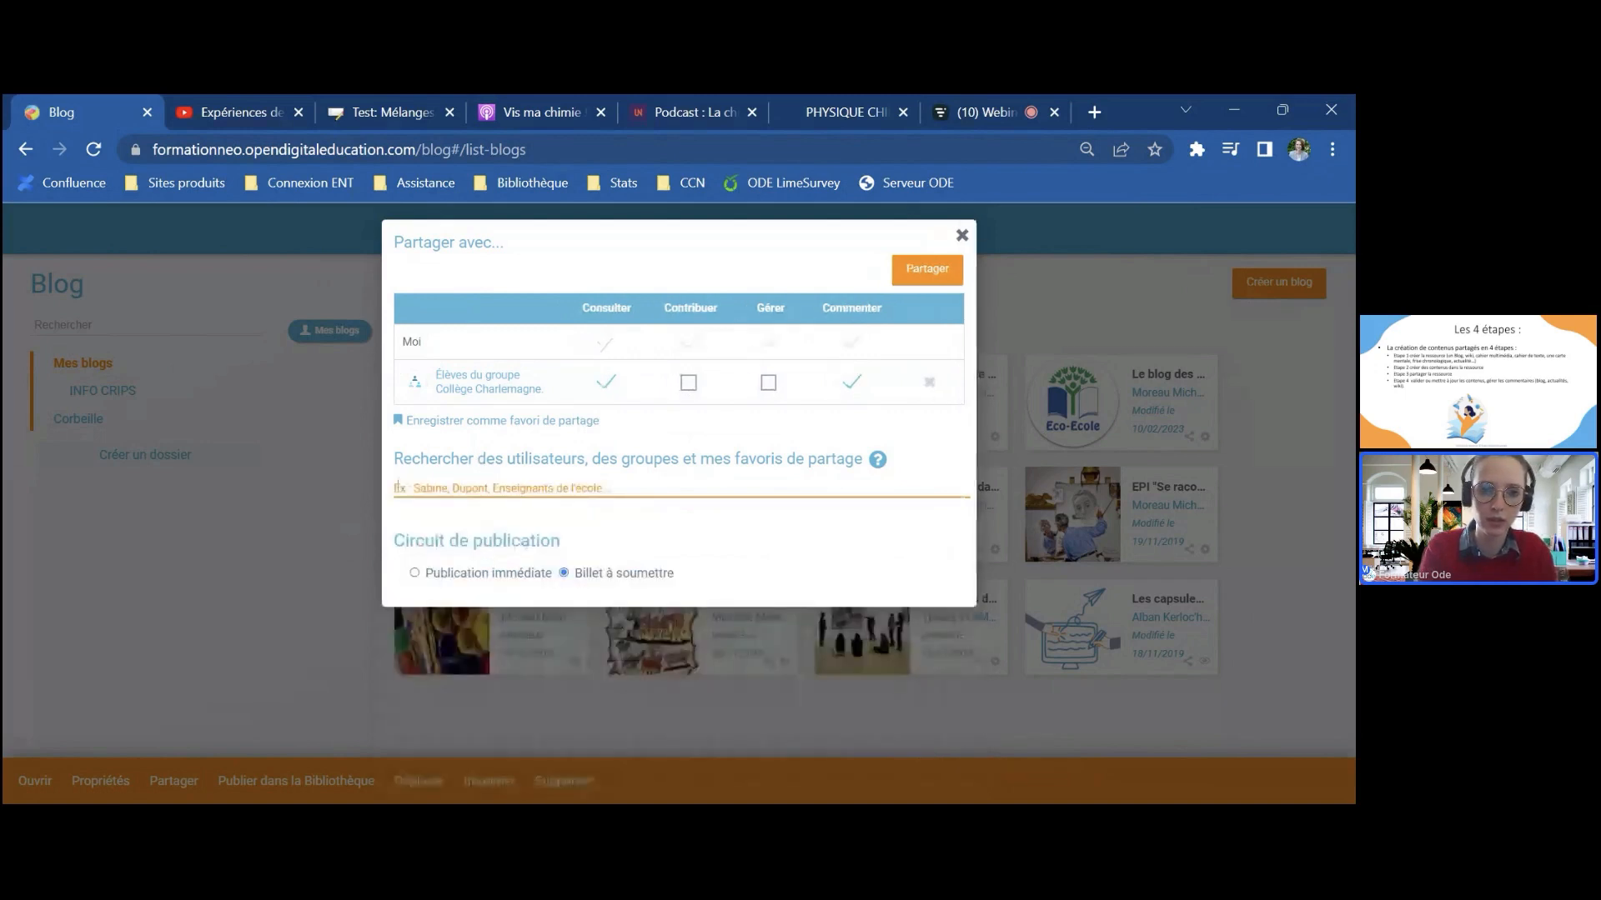
type("lois")
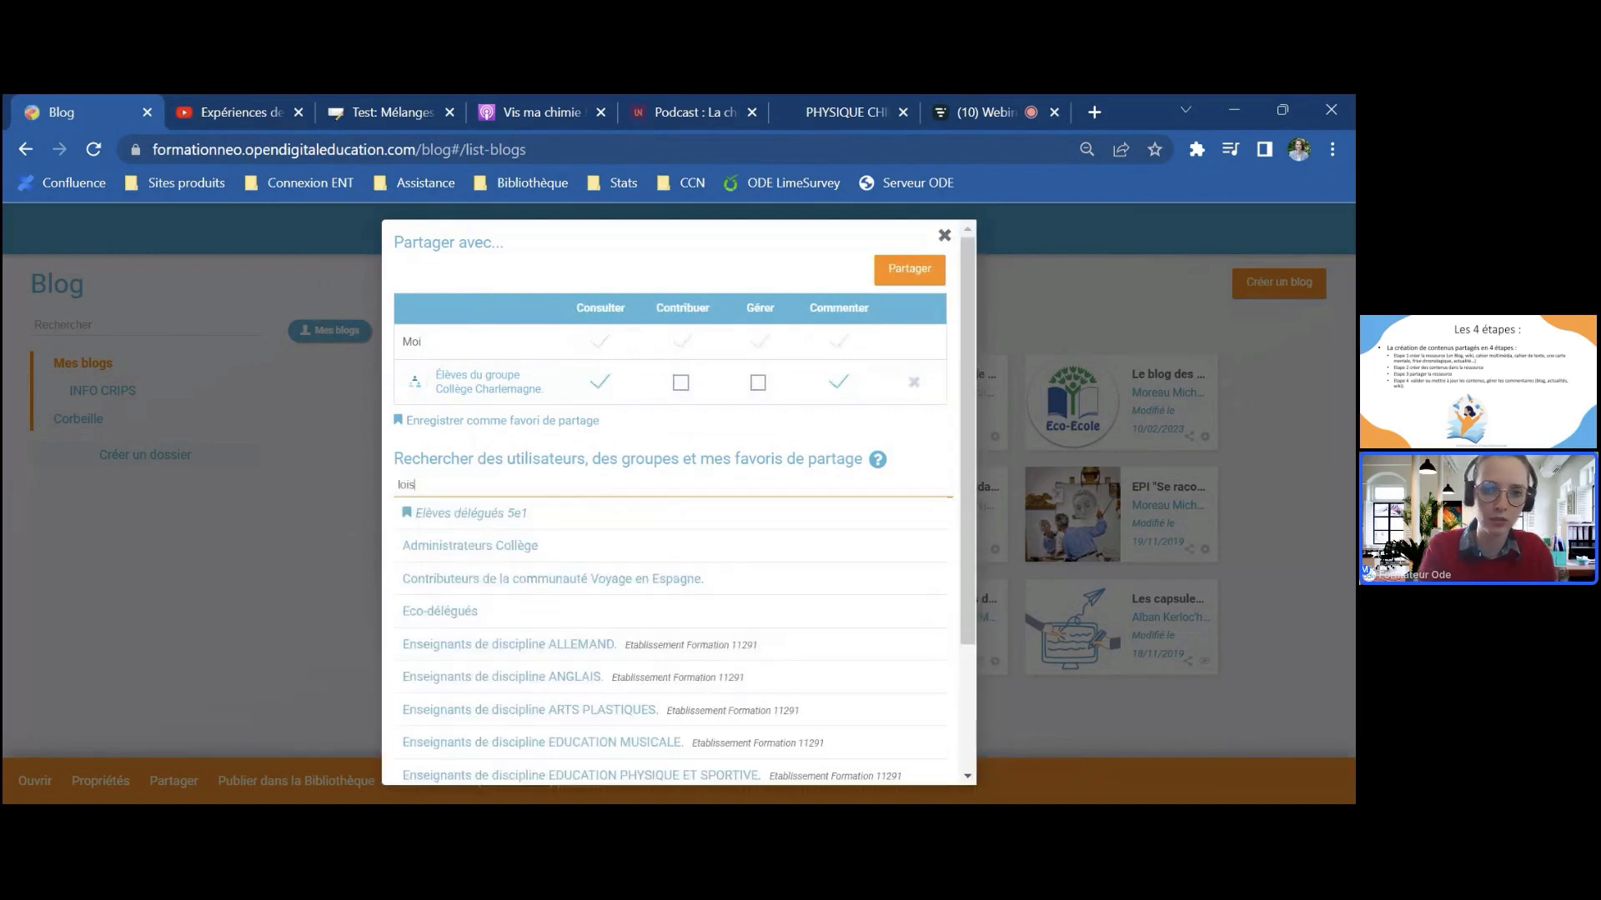
type("o")
type("n")
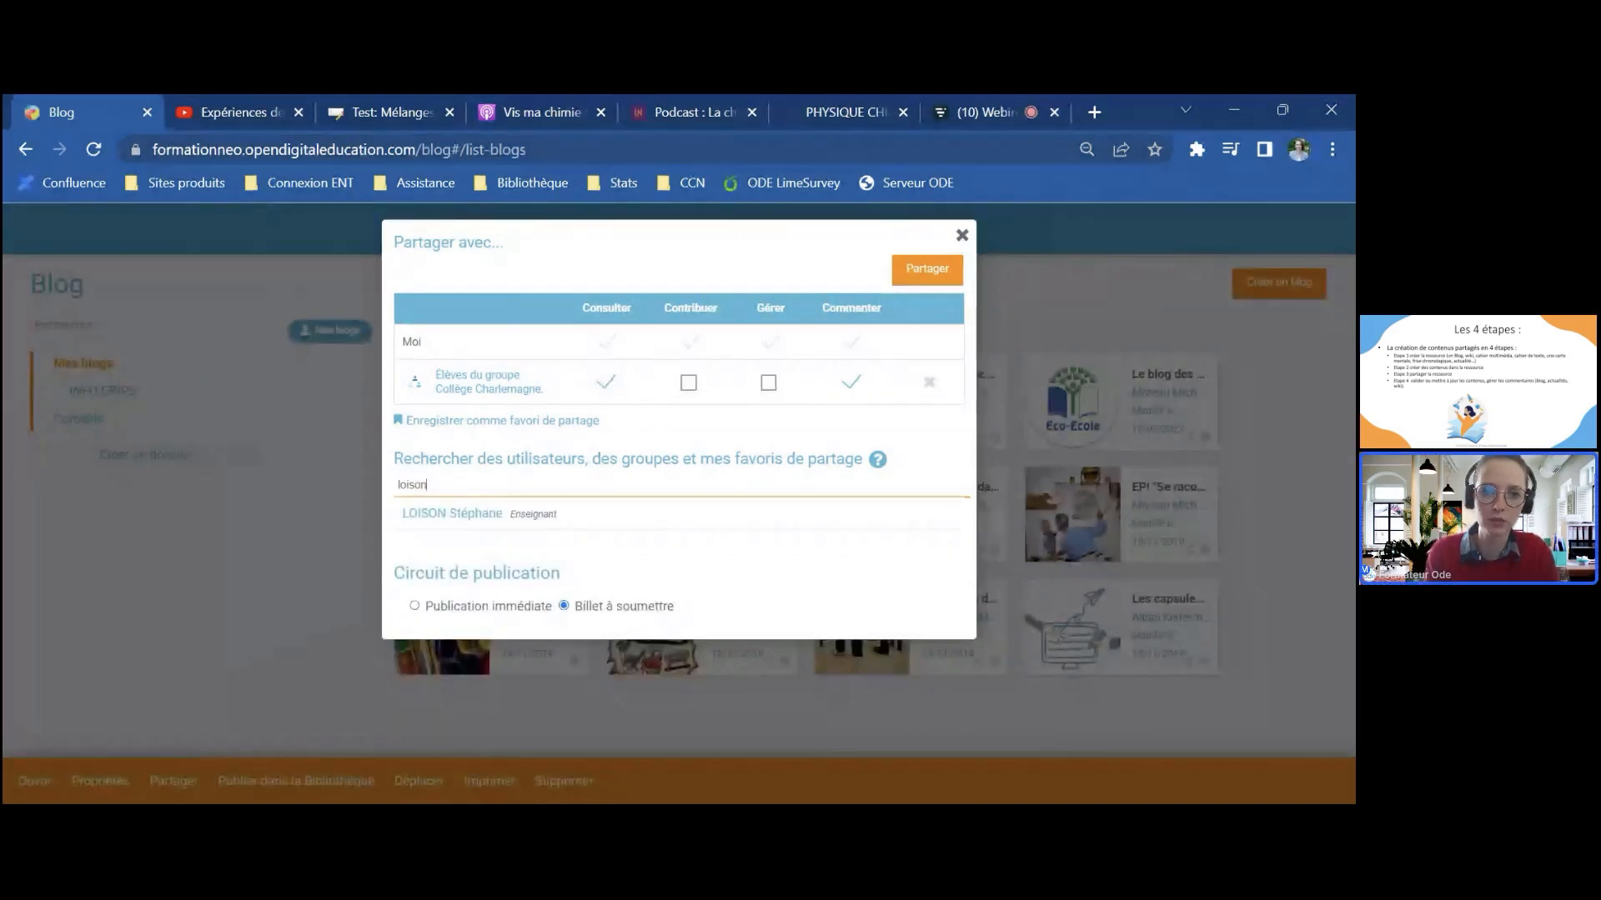
left_click(542, 514)
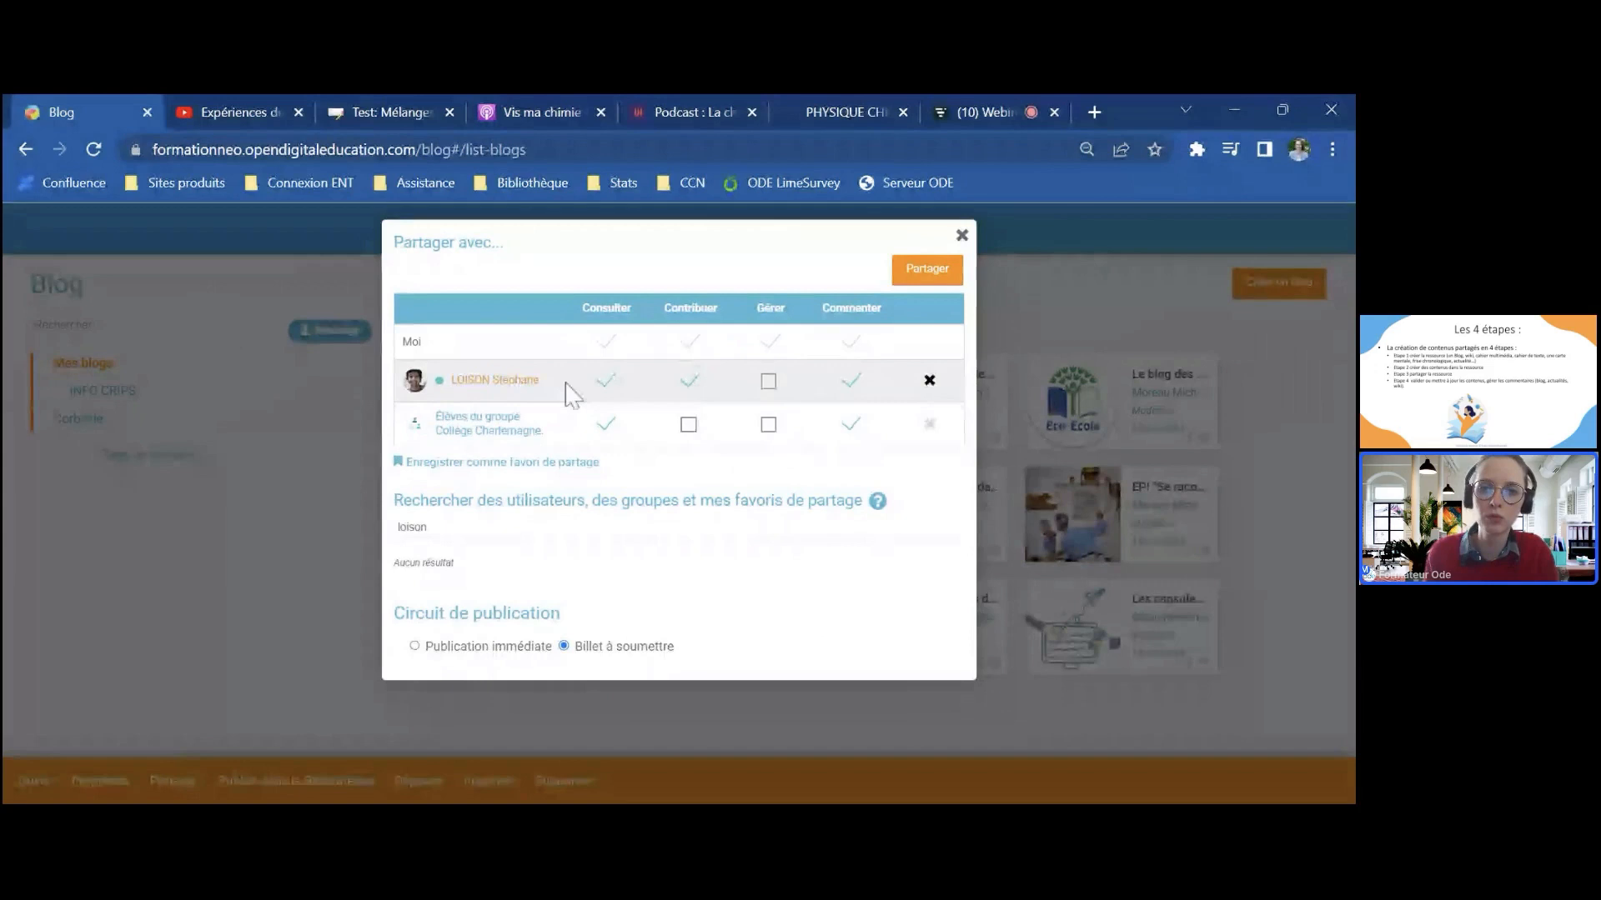
left_click(685, 380)
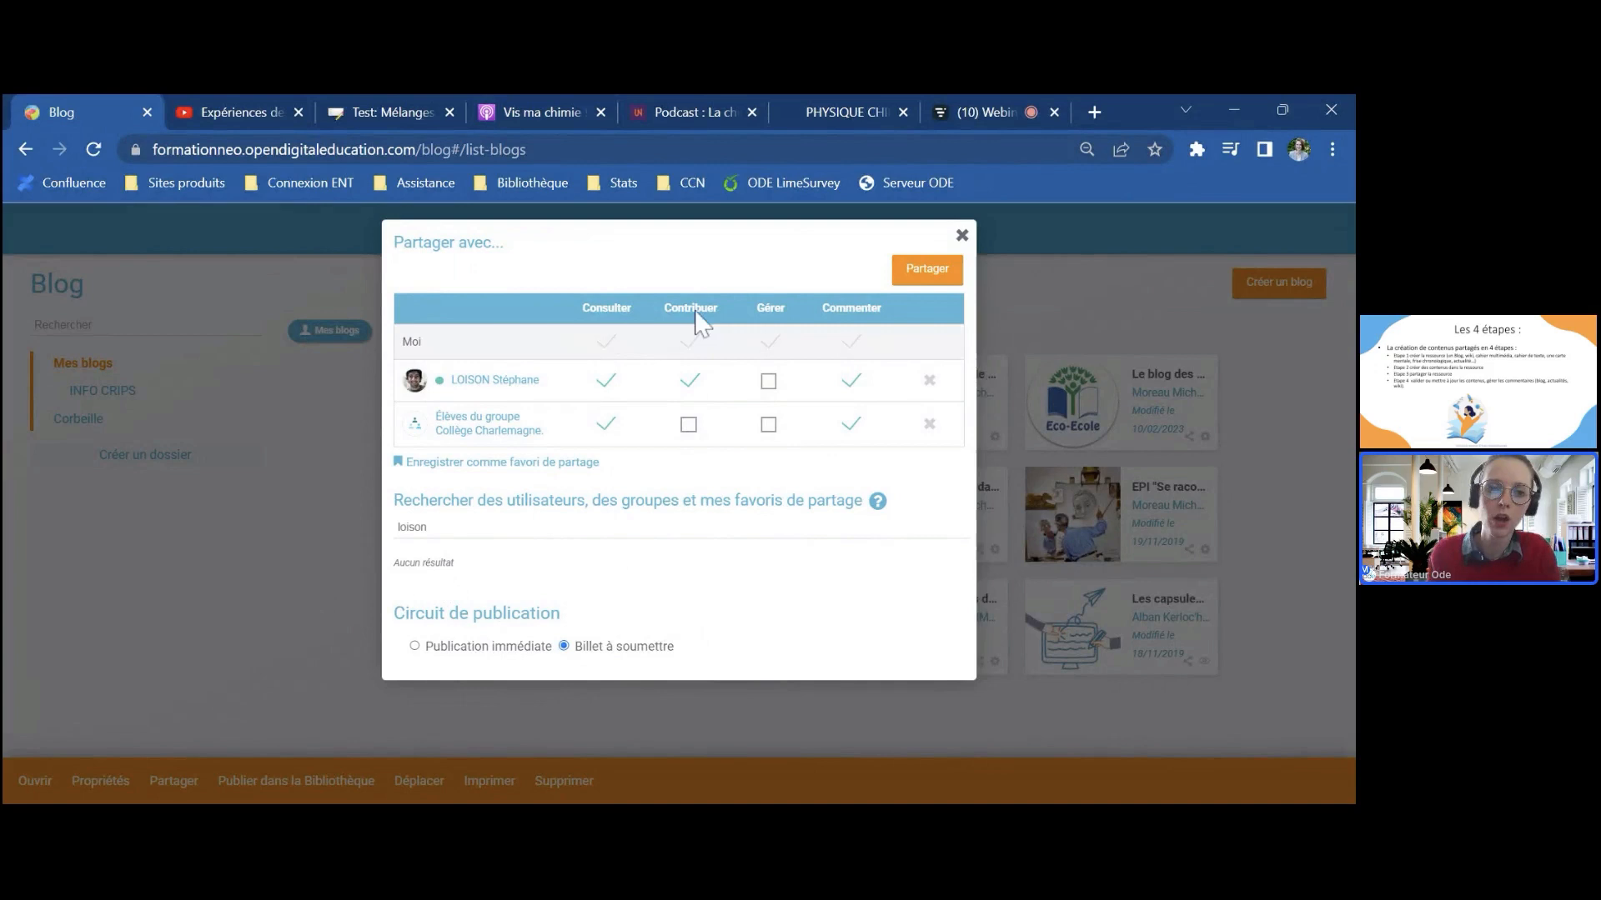
Step: Try "Publication immédiate" as the publication circuit and switch back to "Billet à soumettre"
left_click(414, 646)
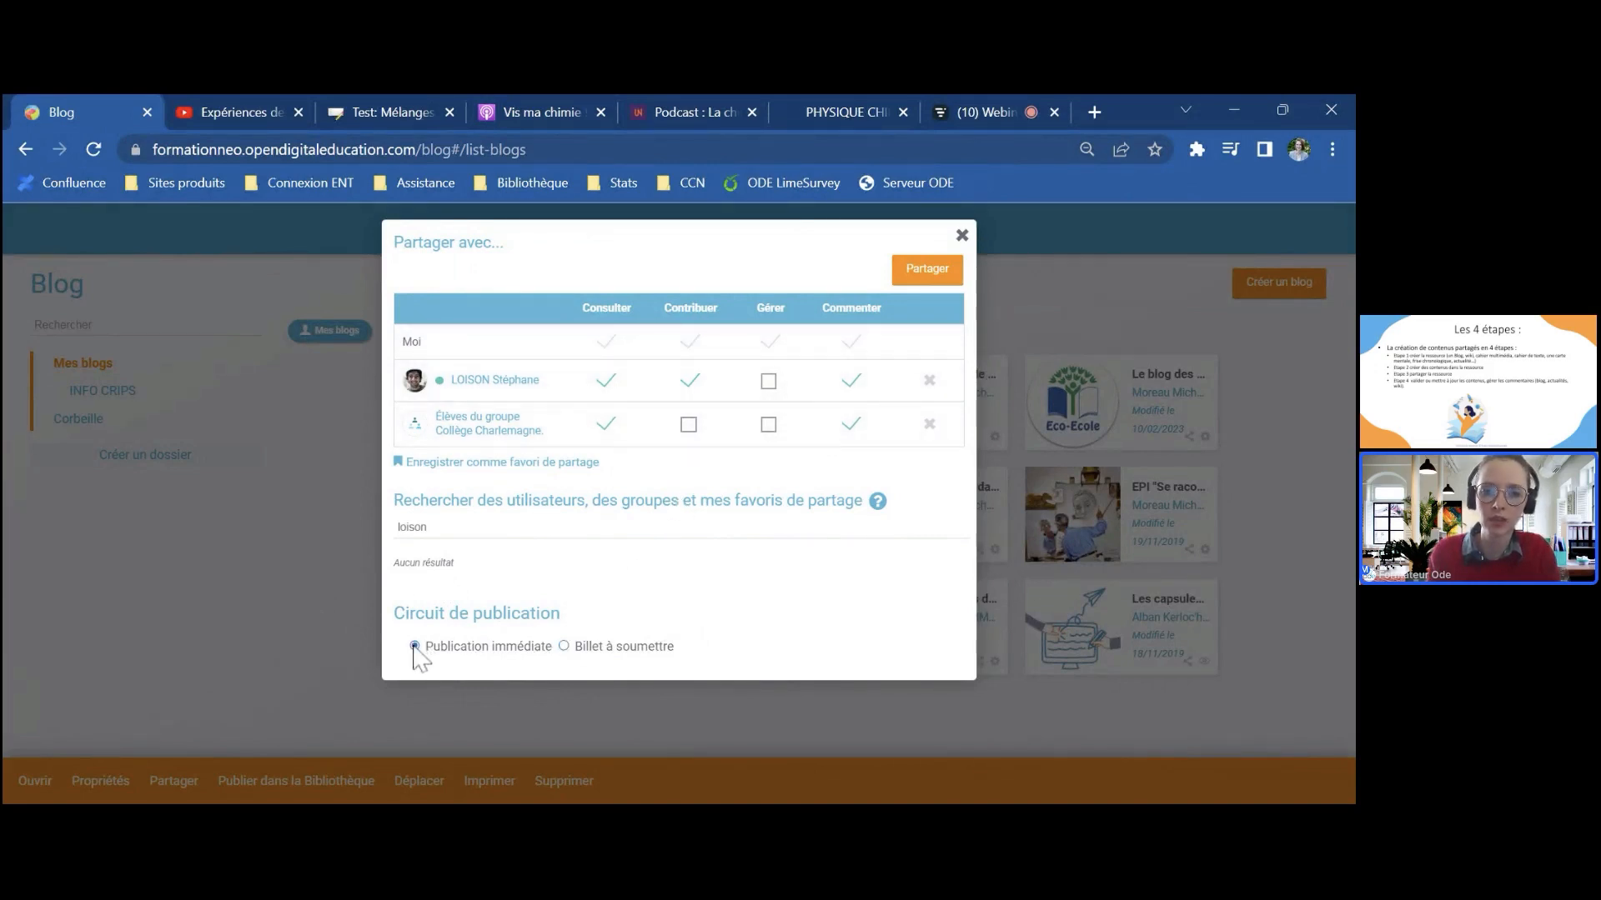
left_click(564, 647)
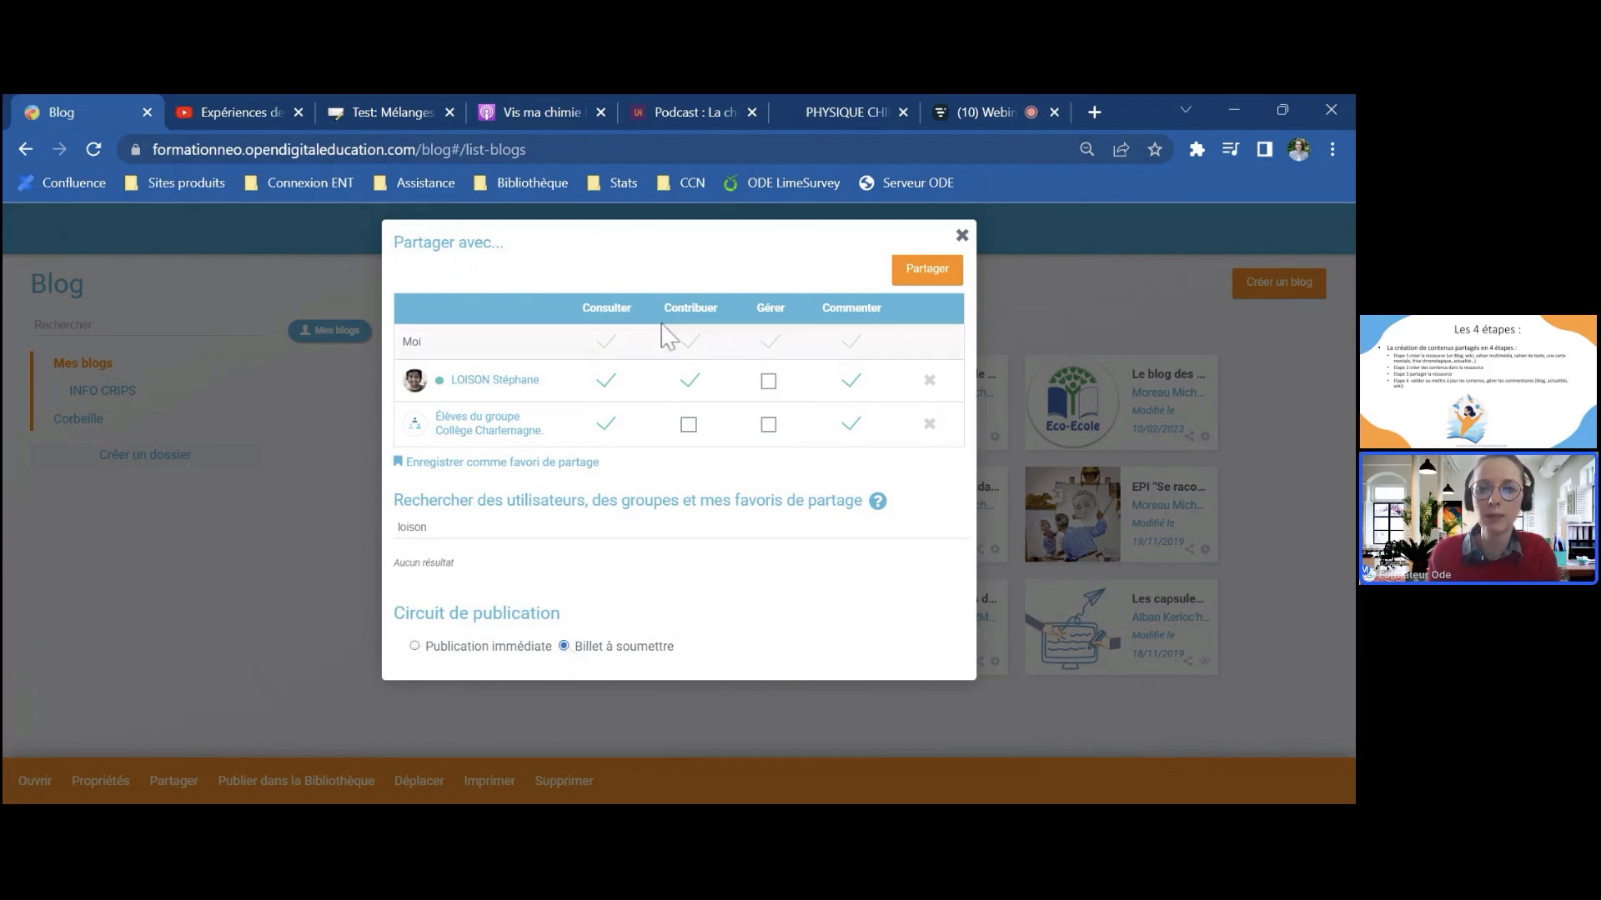
Step: Add "Professeurs principaux de Collège Charlemagne" with Consulter, Contribuer, Gérer and Commenter rights, and share the blog
double_click(412, 527)
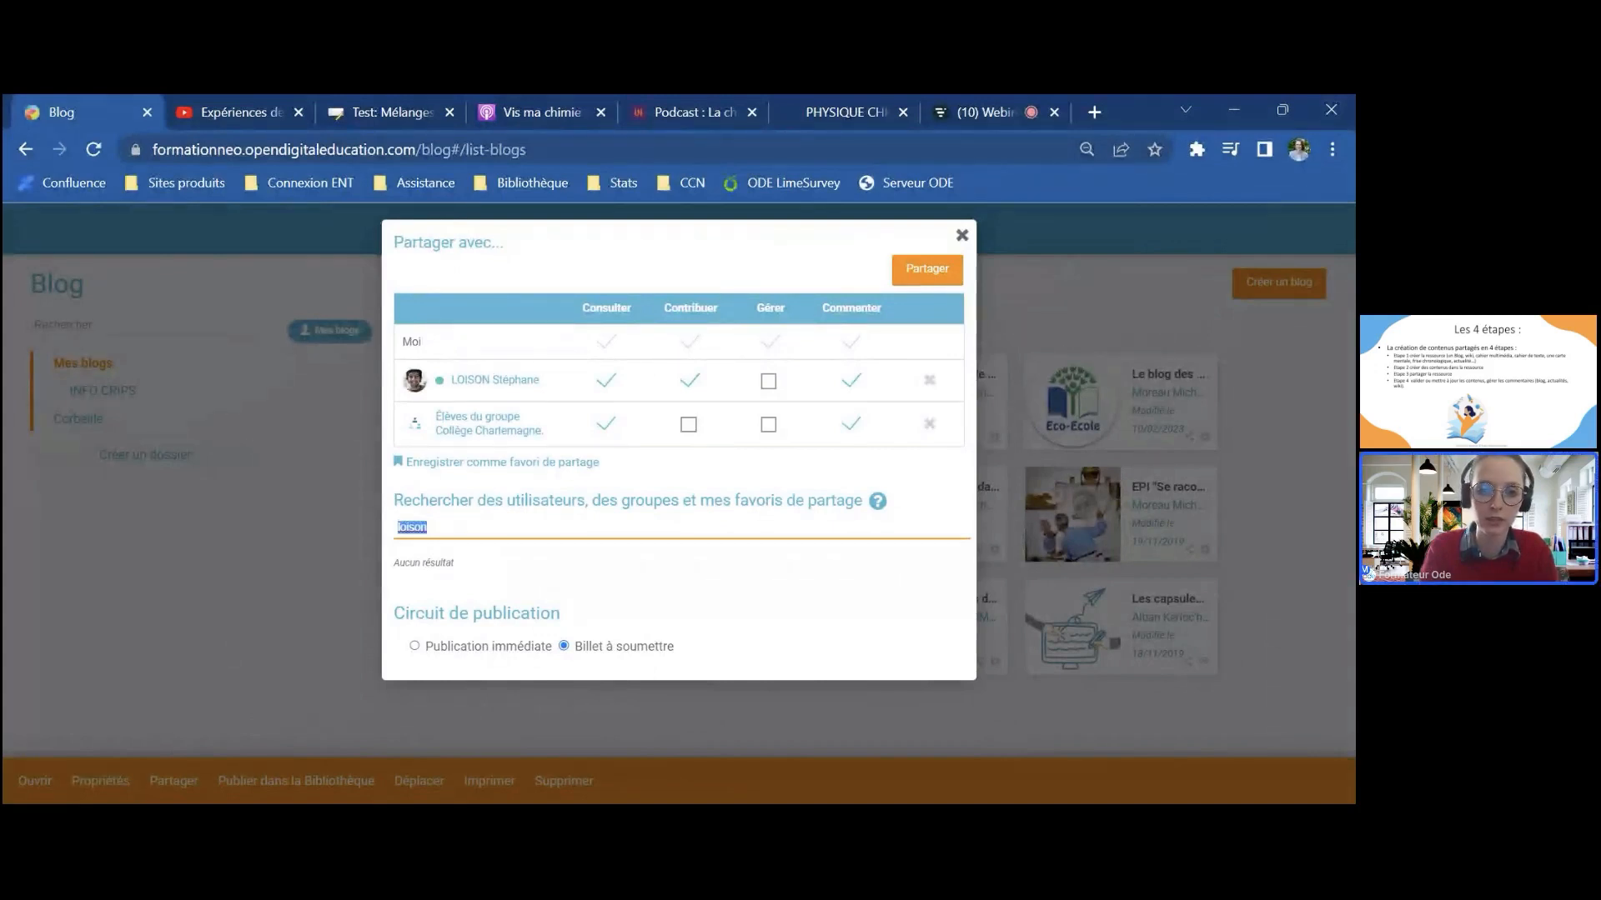
type("charl")
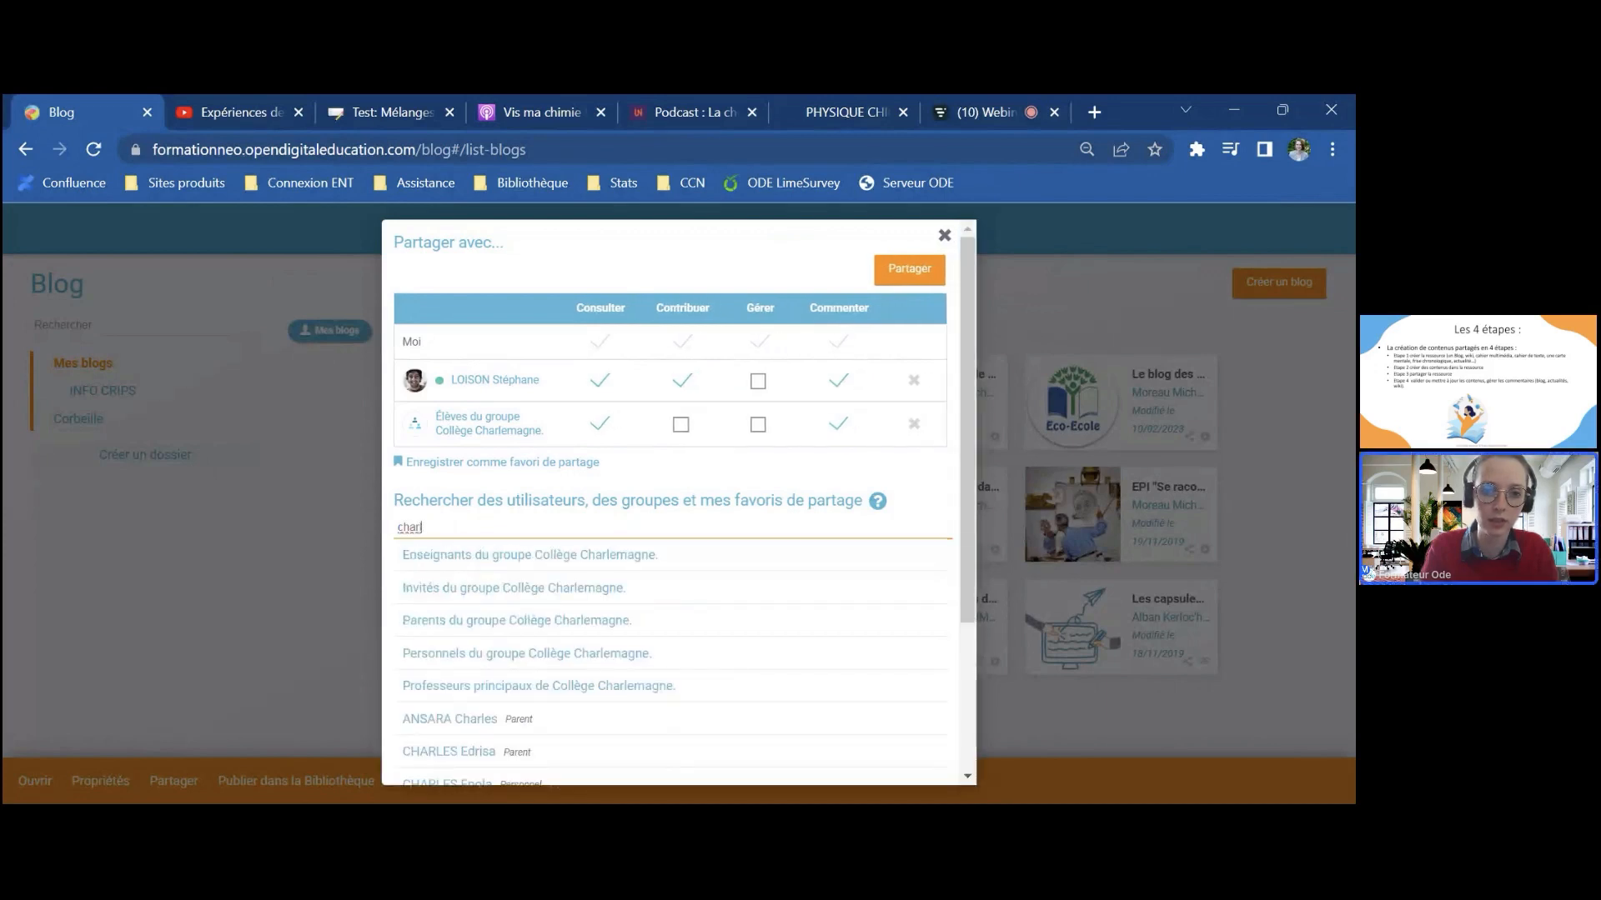
type("em")
left_click(538, 686)
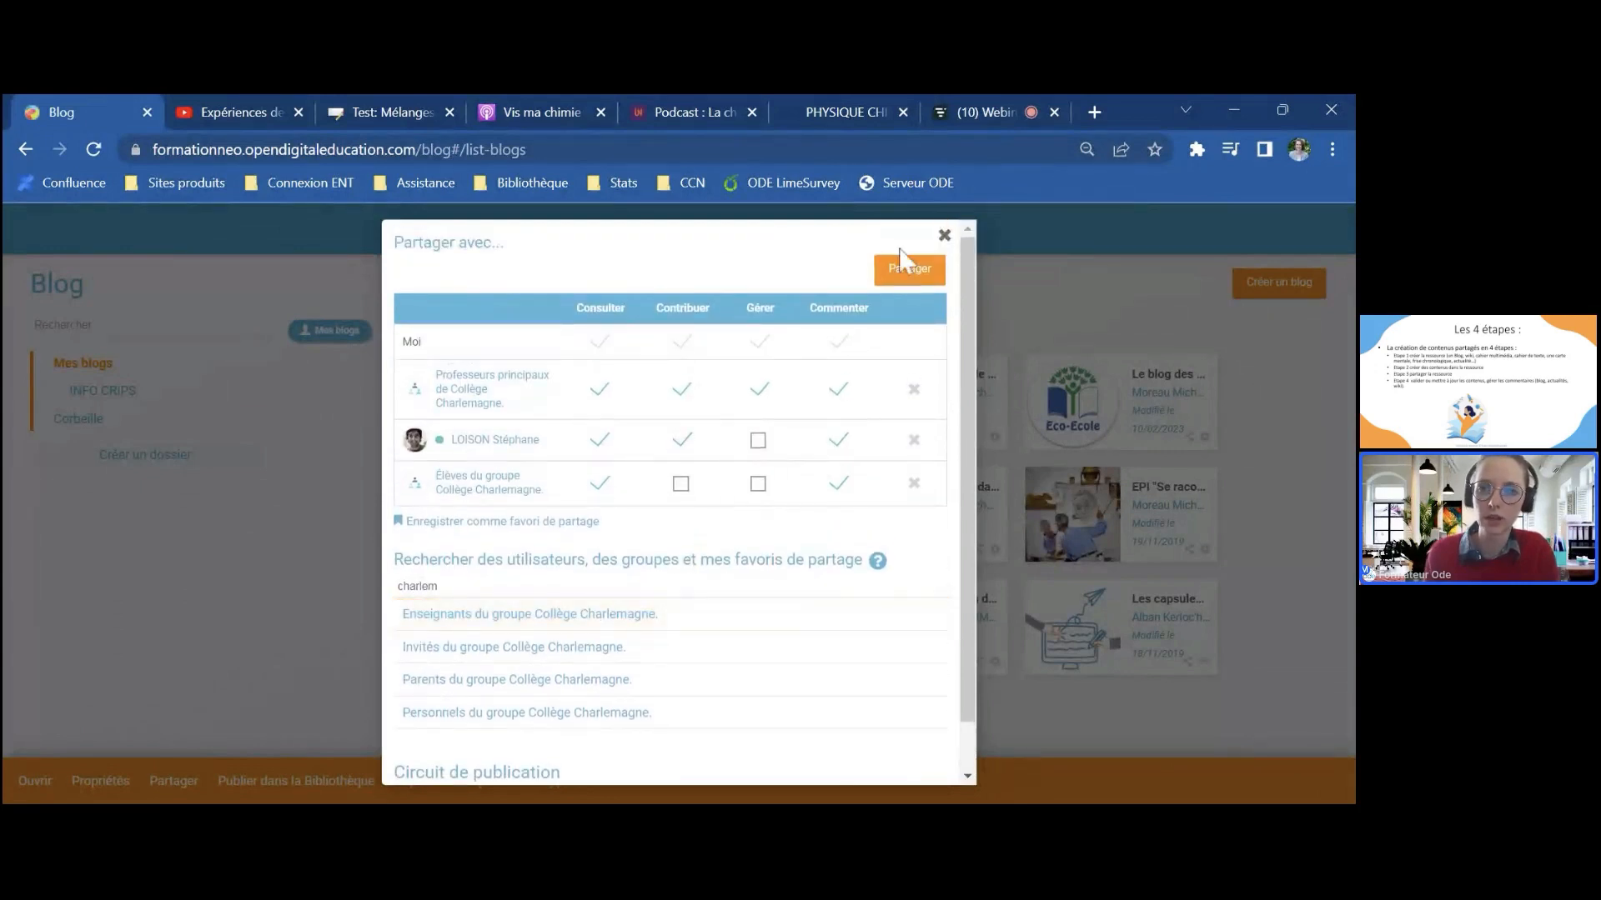
left_click(908, 269)
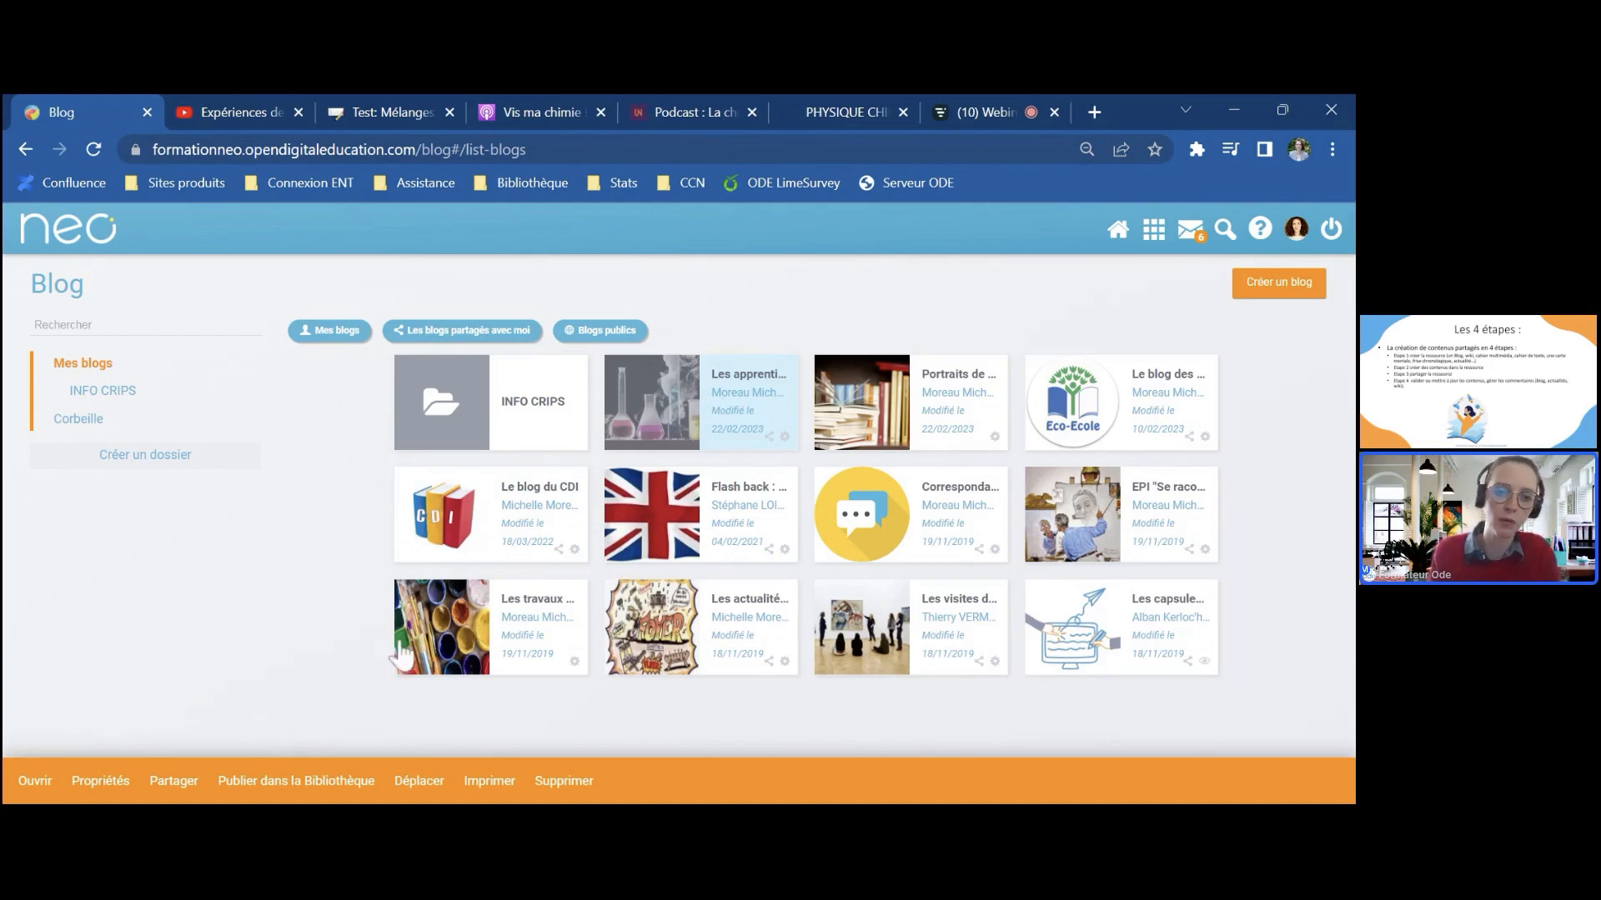
Step: Review the sharing rights and publication circuit of "Les apprentis chimistes", close them and deselect the blog
left_click(175, 783)
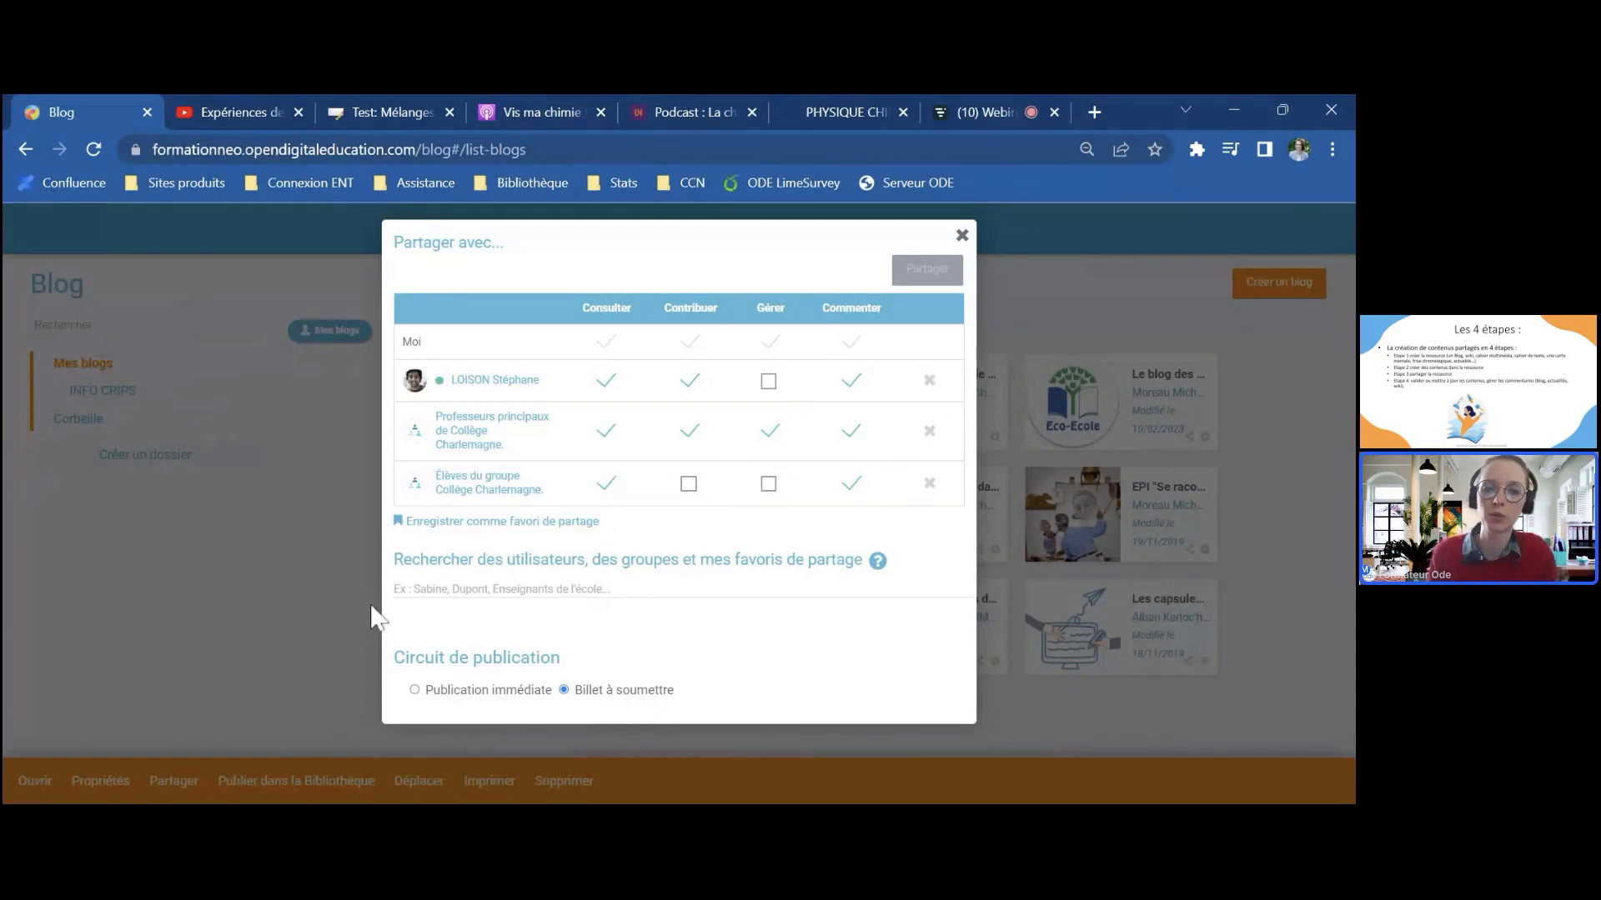
left_click(962, 236)
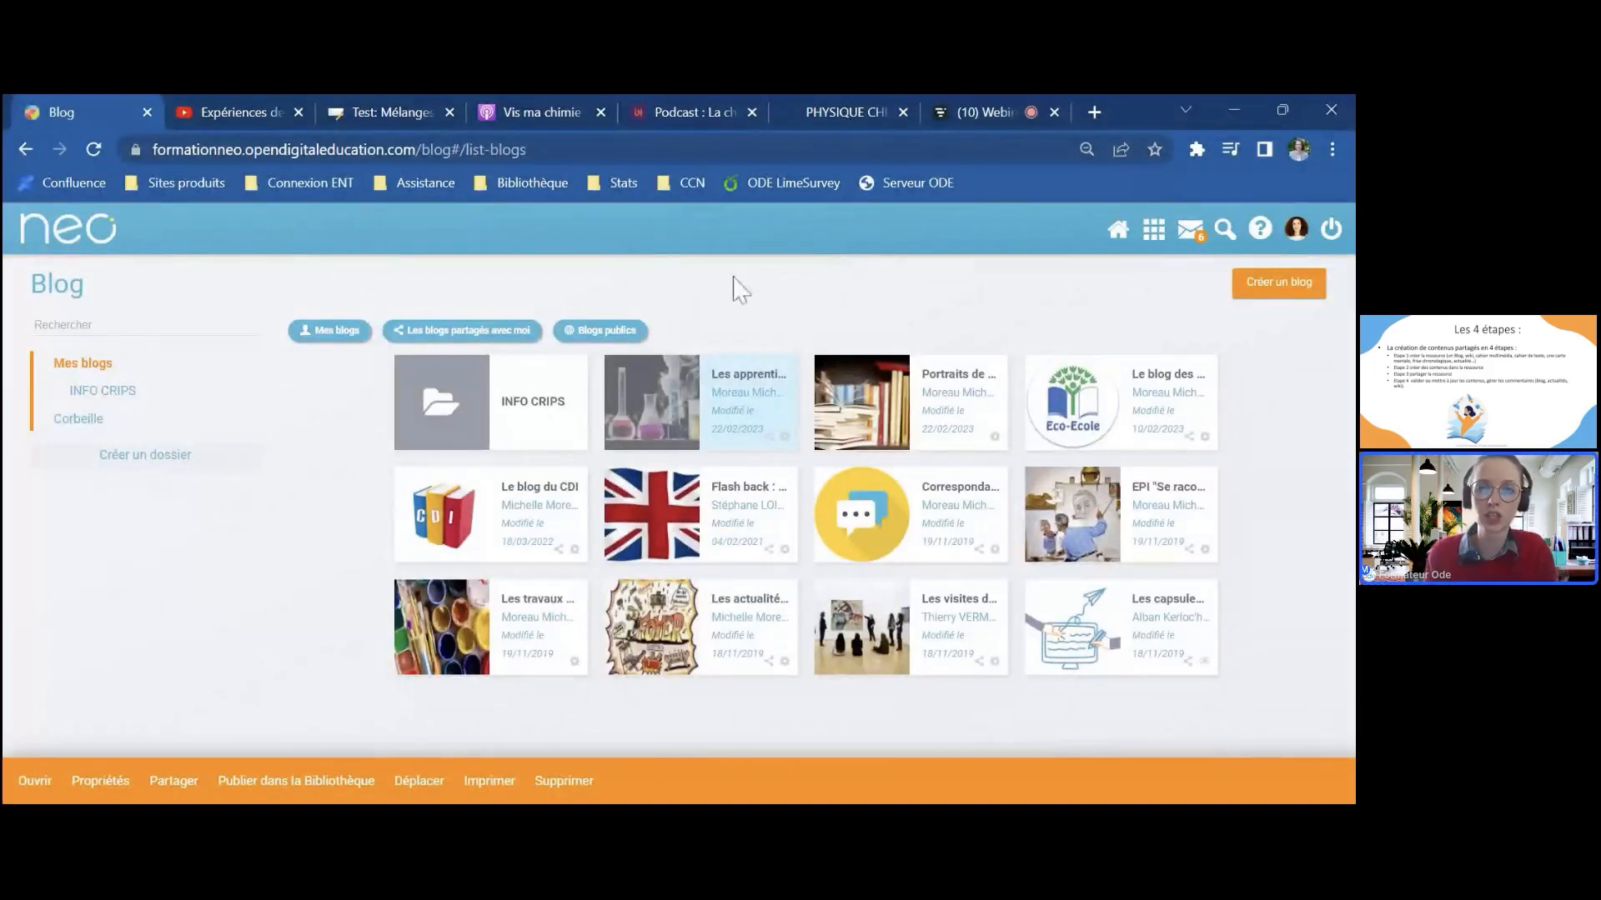
left_click(755, 406)
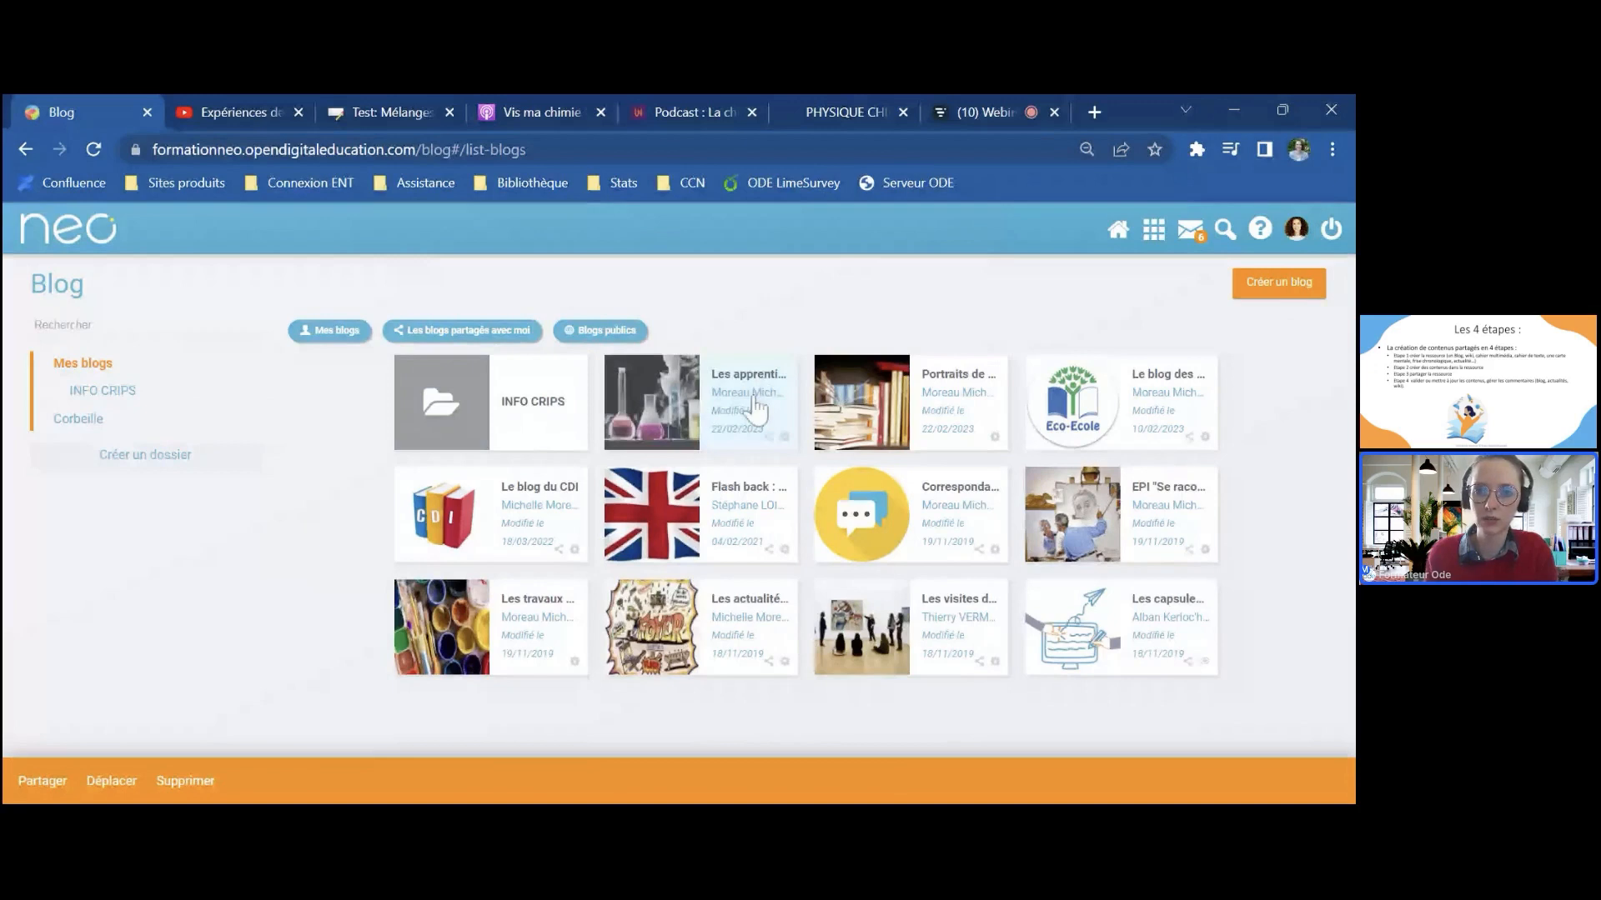
left_click(756, 406)
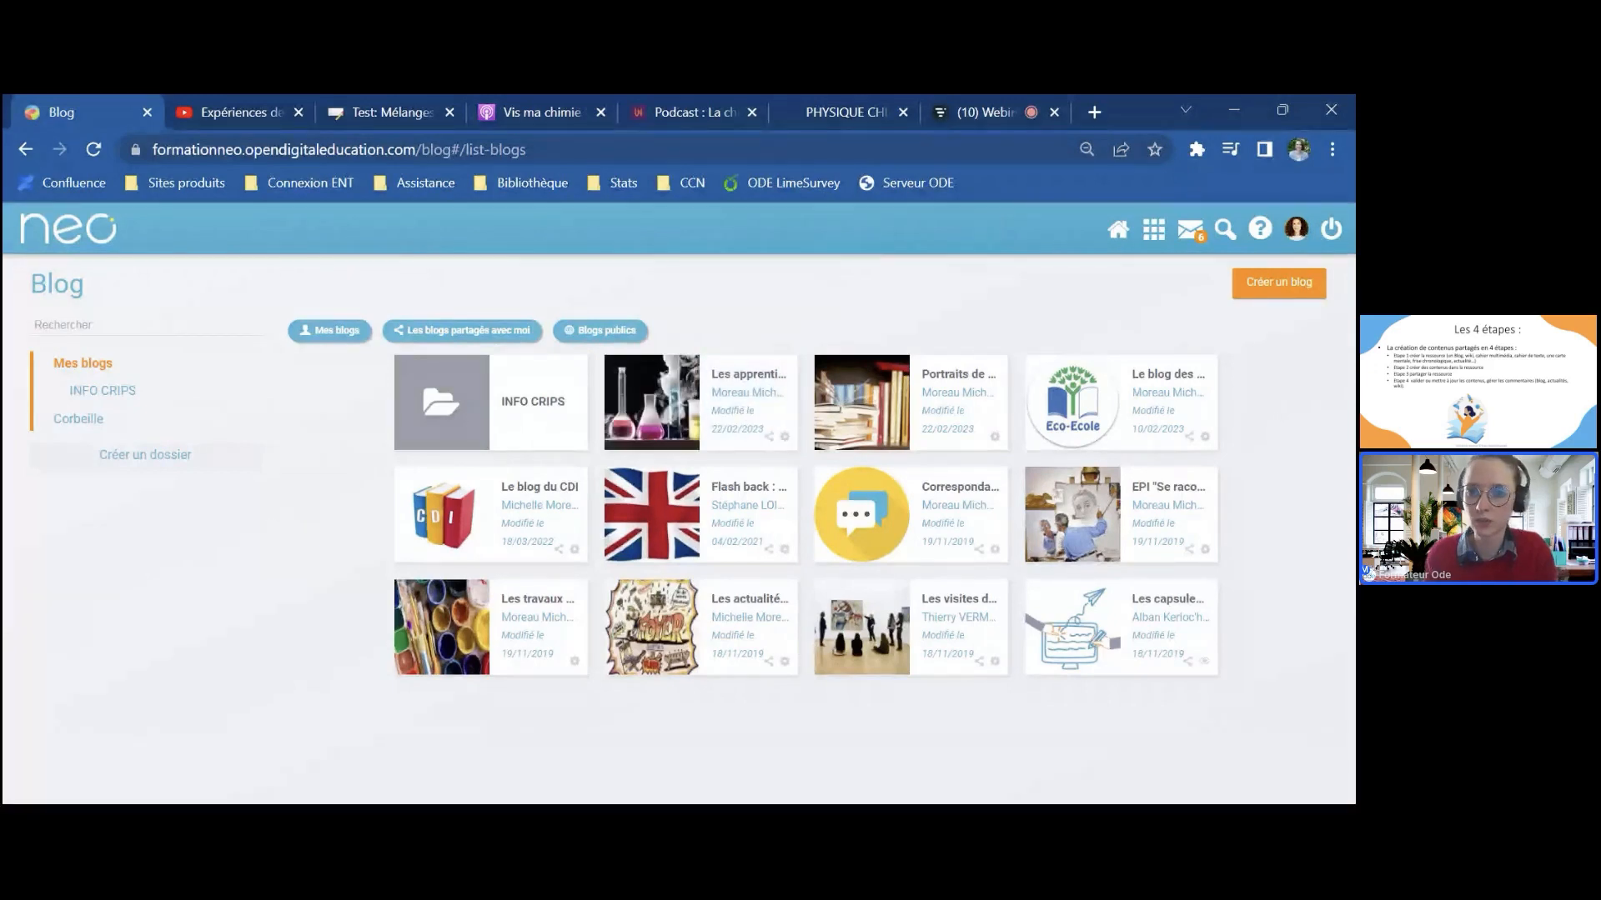
left_click(756, 406)
Step: Open "Le blog des éco-délégués" and look through its published posts and their comment counts
left_click(1096, 423)
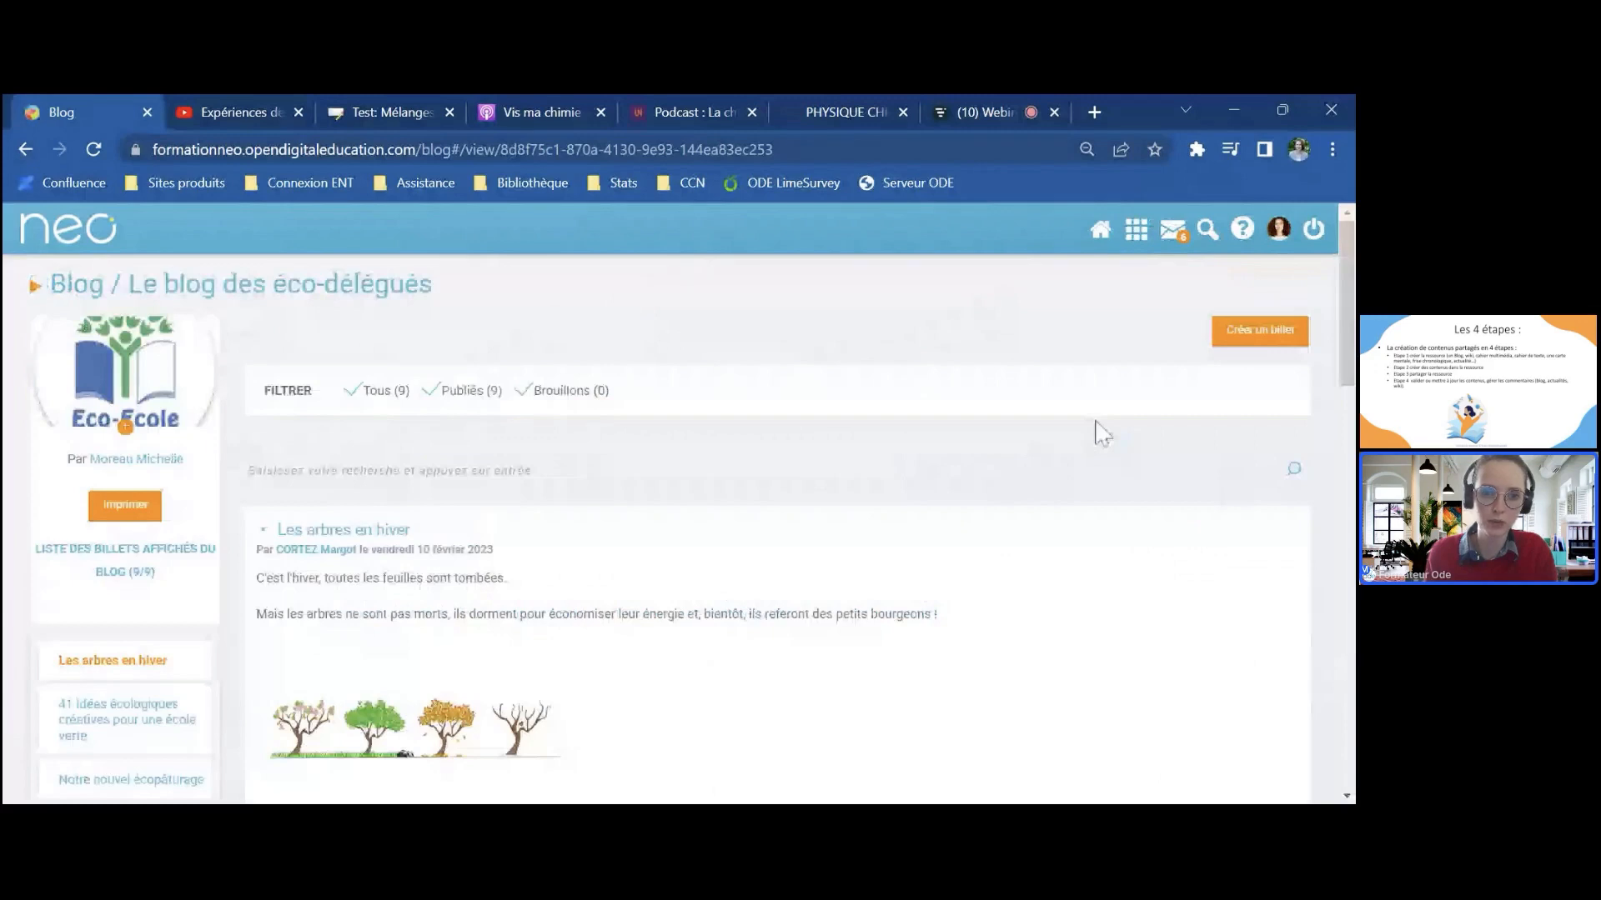
scroll(893, 458, "down", 5)
scroll(890, 457, "down", 4)
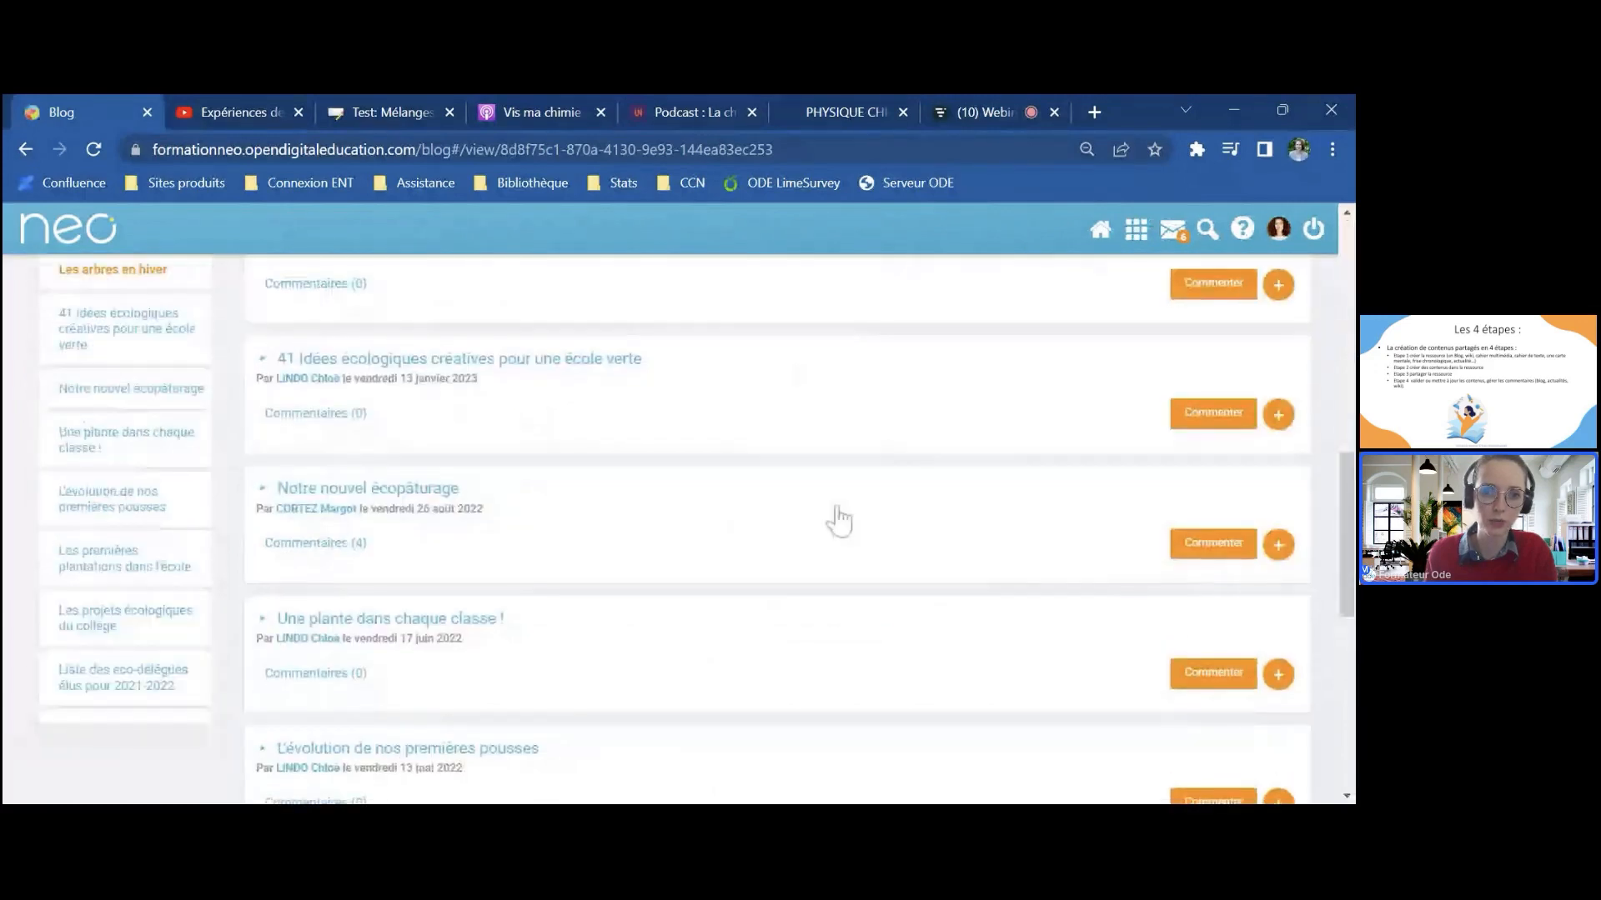
scroll(834, 518, "up", 8)
scroll(842, 517, "down", 8)
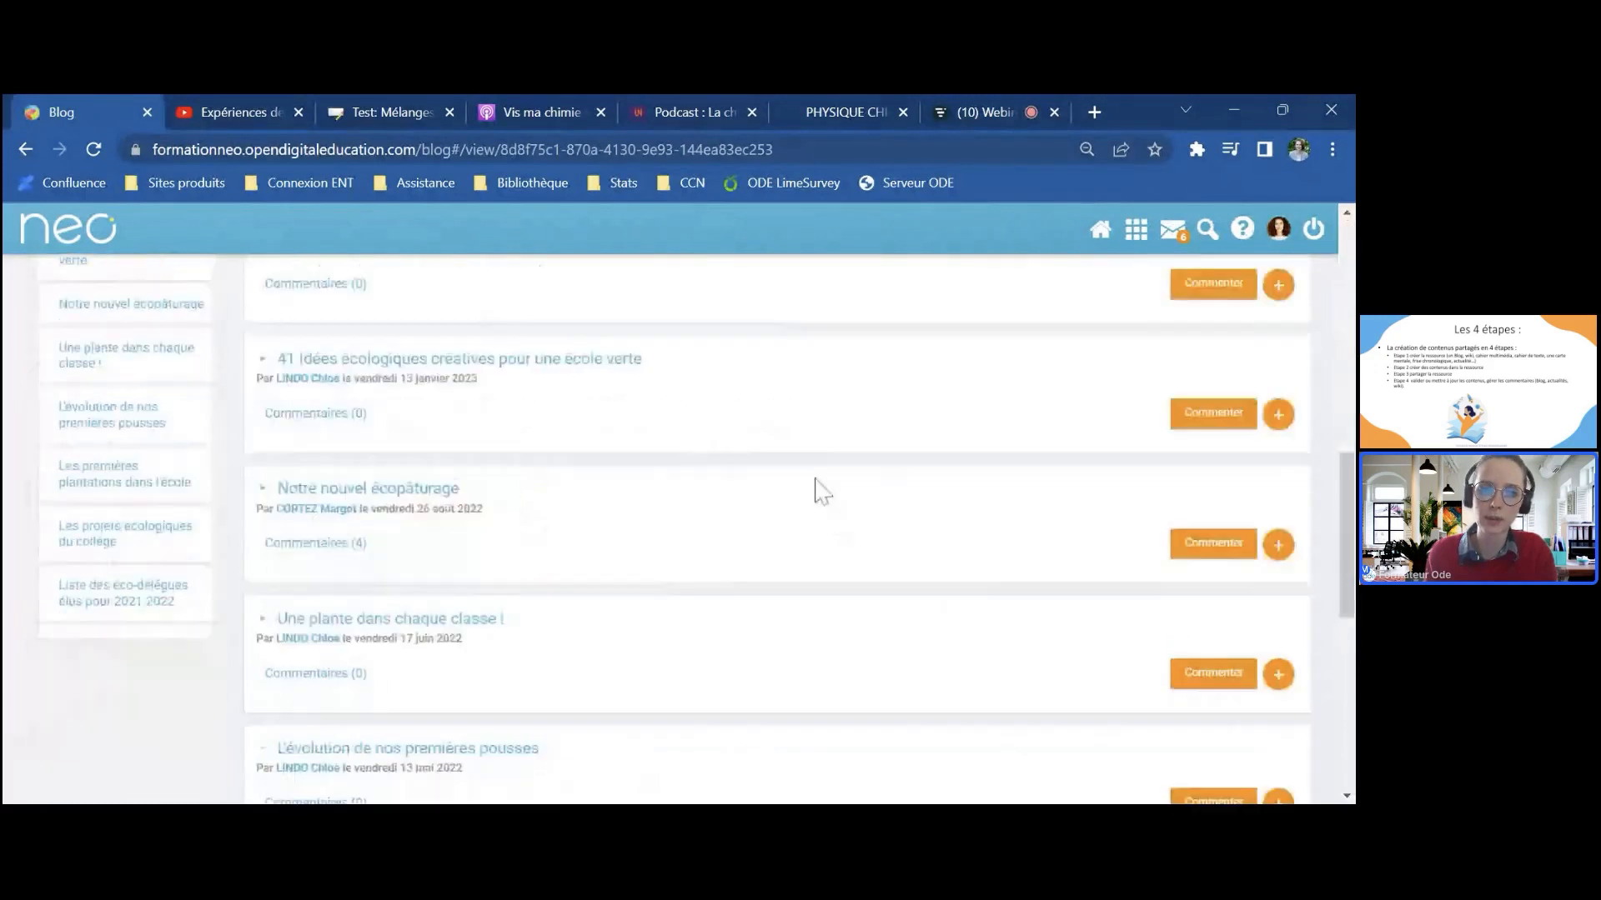
scroll(816, 487, "up", 8)
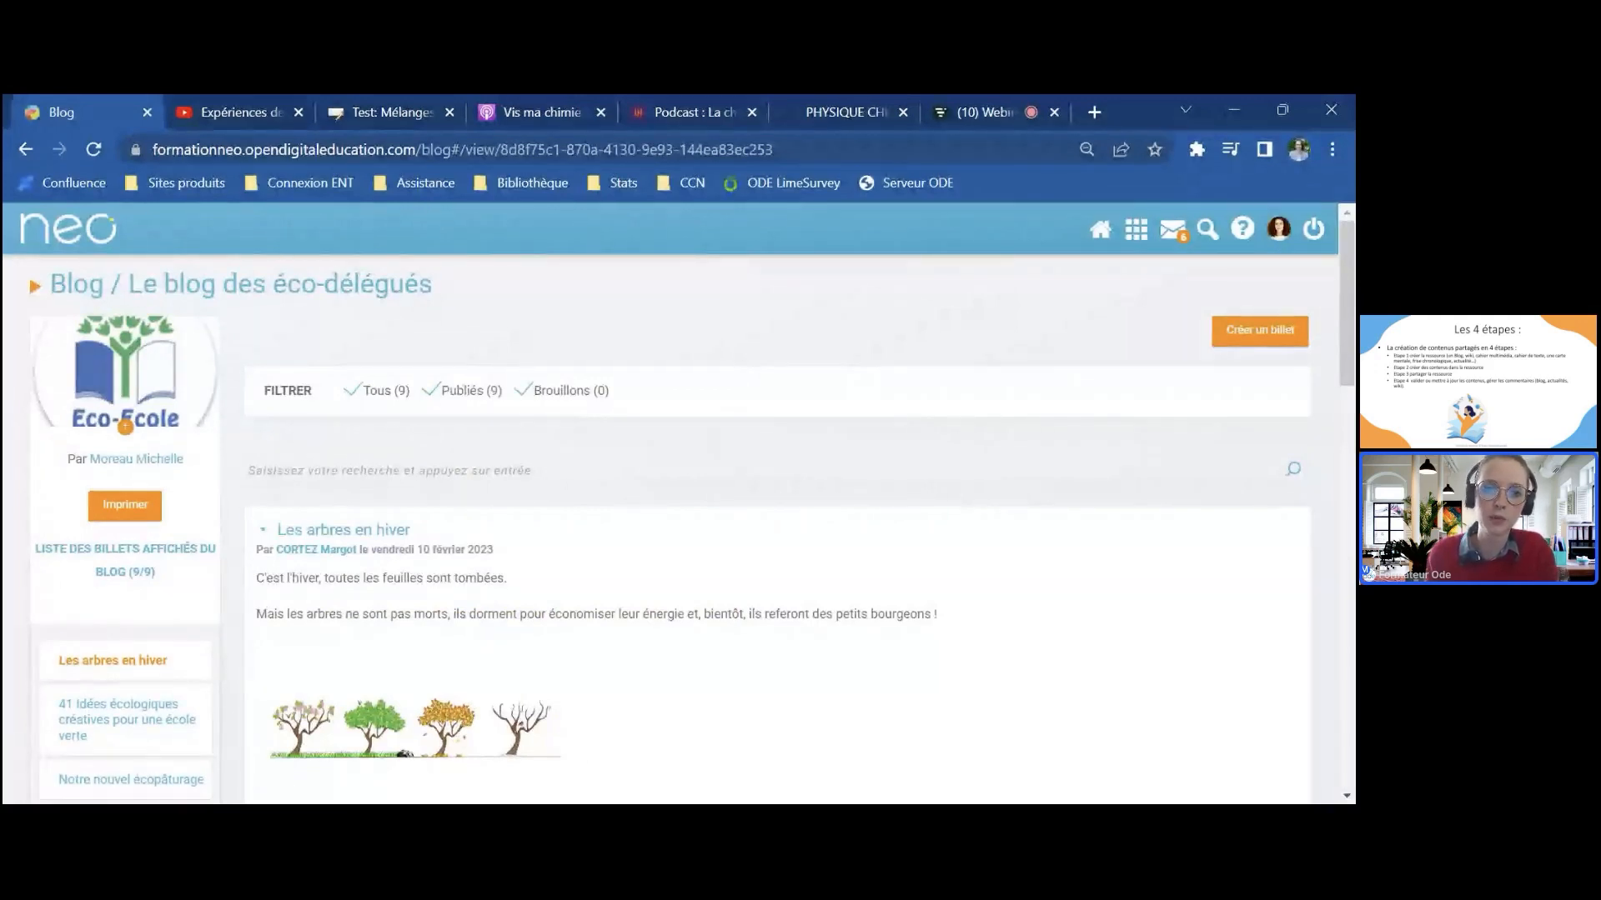
scroll(691, 490, "down", 1)
scroll(697, 494, "down", 8)
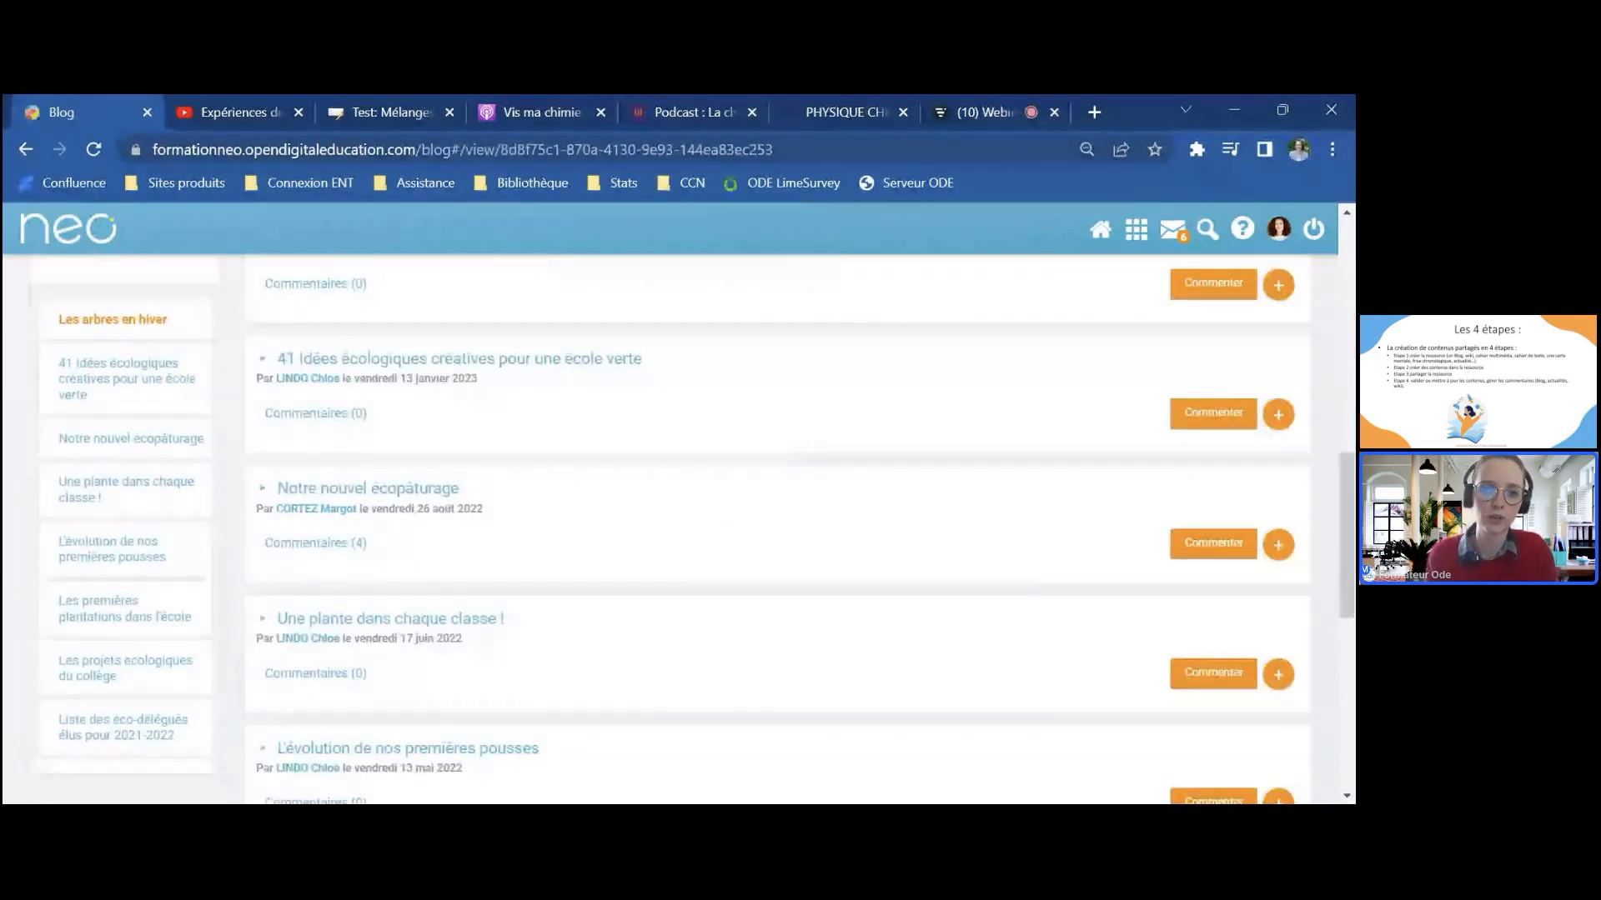
Step: Expand the post "Notre nouvel écopâturage", read its content and comments, and leave the blog
left_click(530, 484)
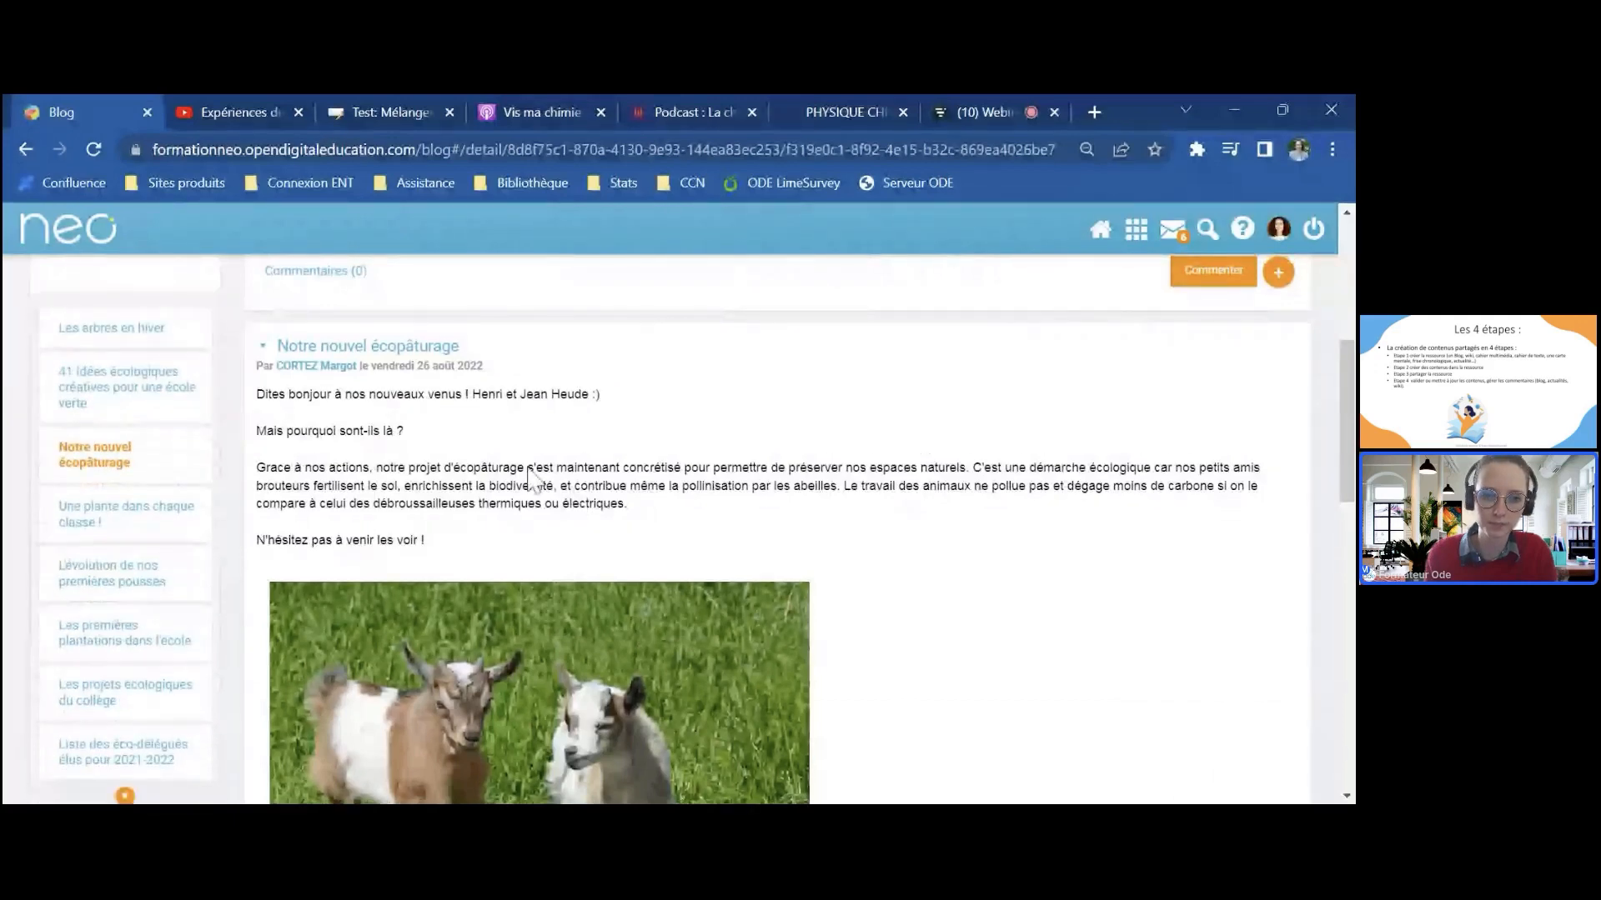
scroll(530, 481, "down", 7)
left_click(357, 465)
scroll(1255, 359, "down", 4)
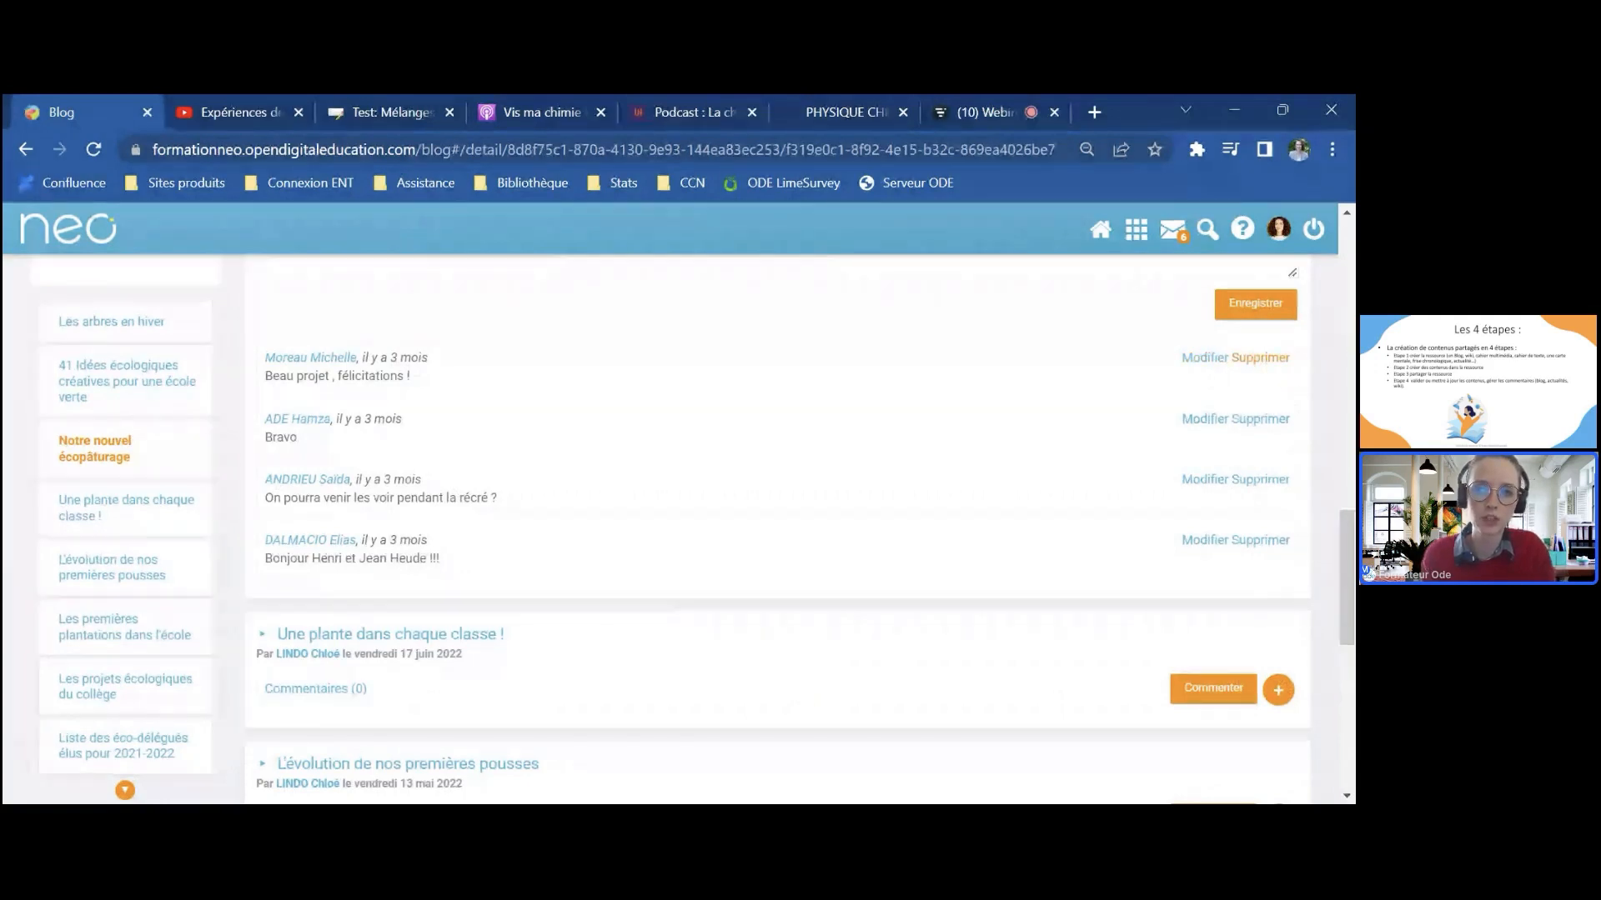
left_click(1101, 231)
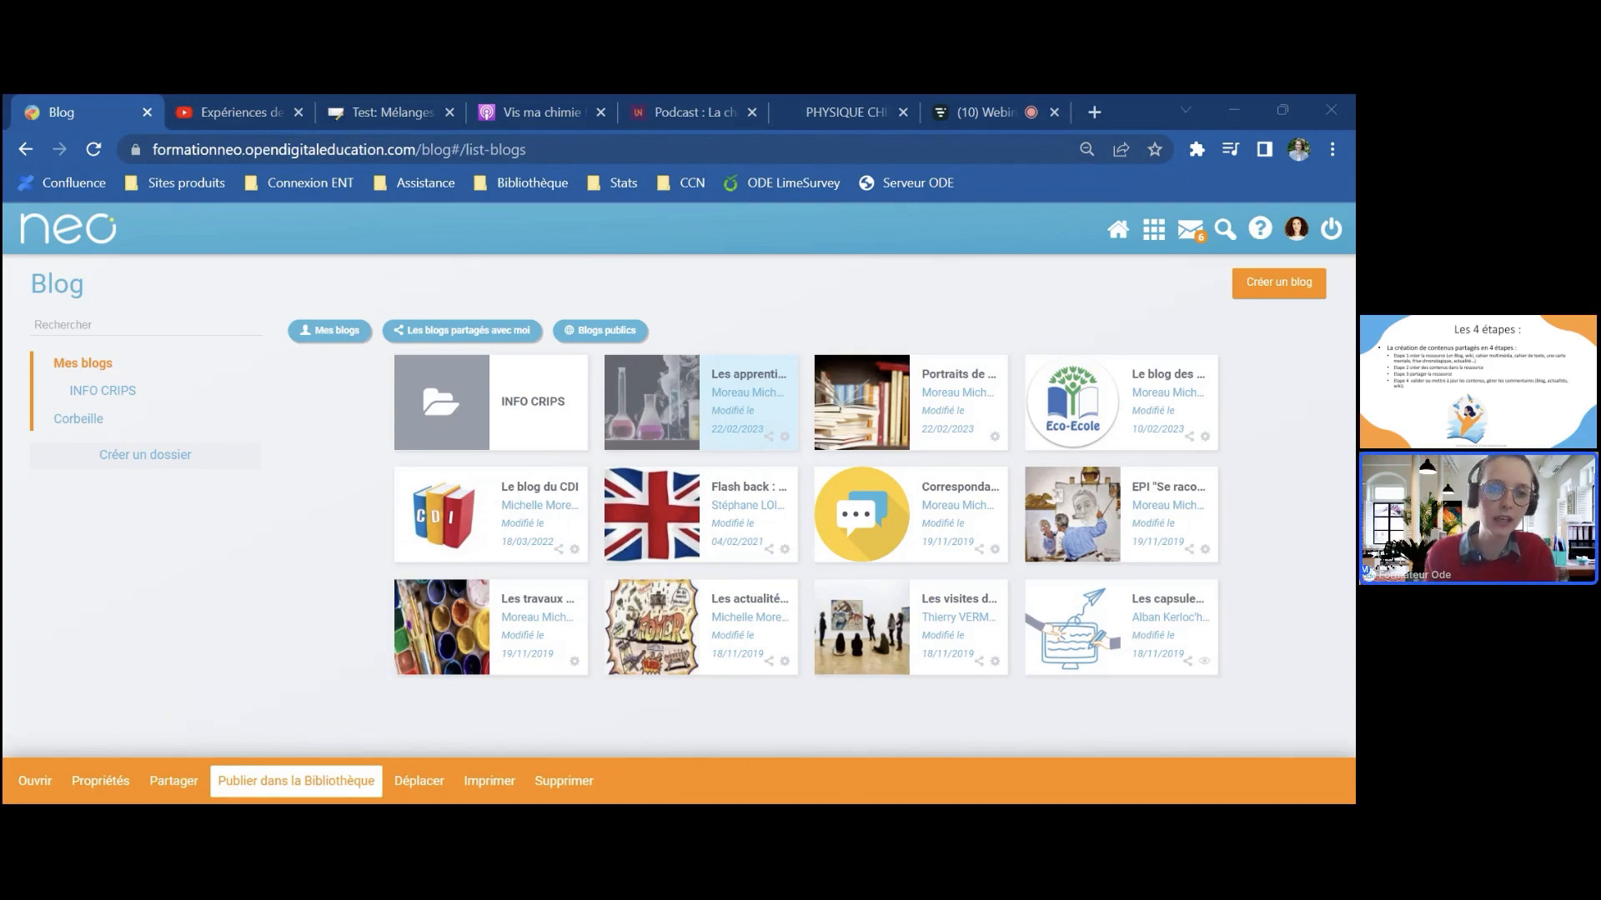
Step: Load the Bibliothèque bookmark in a new browser tab and display the Mes applis page in the neo tab
left_click(1097, 109)
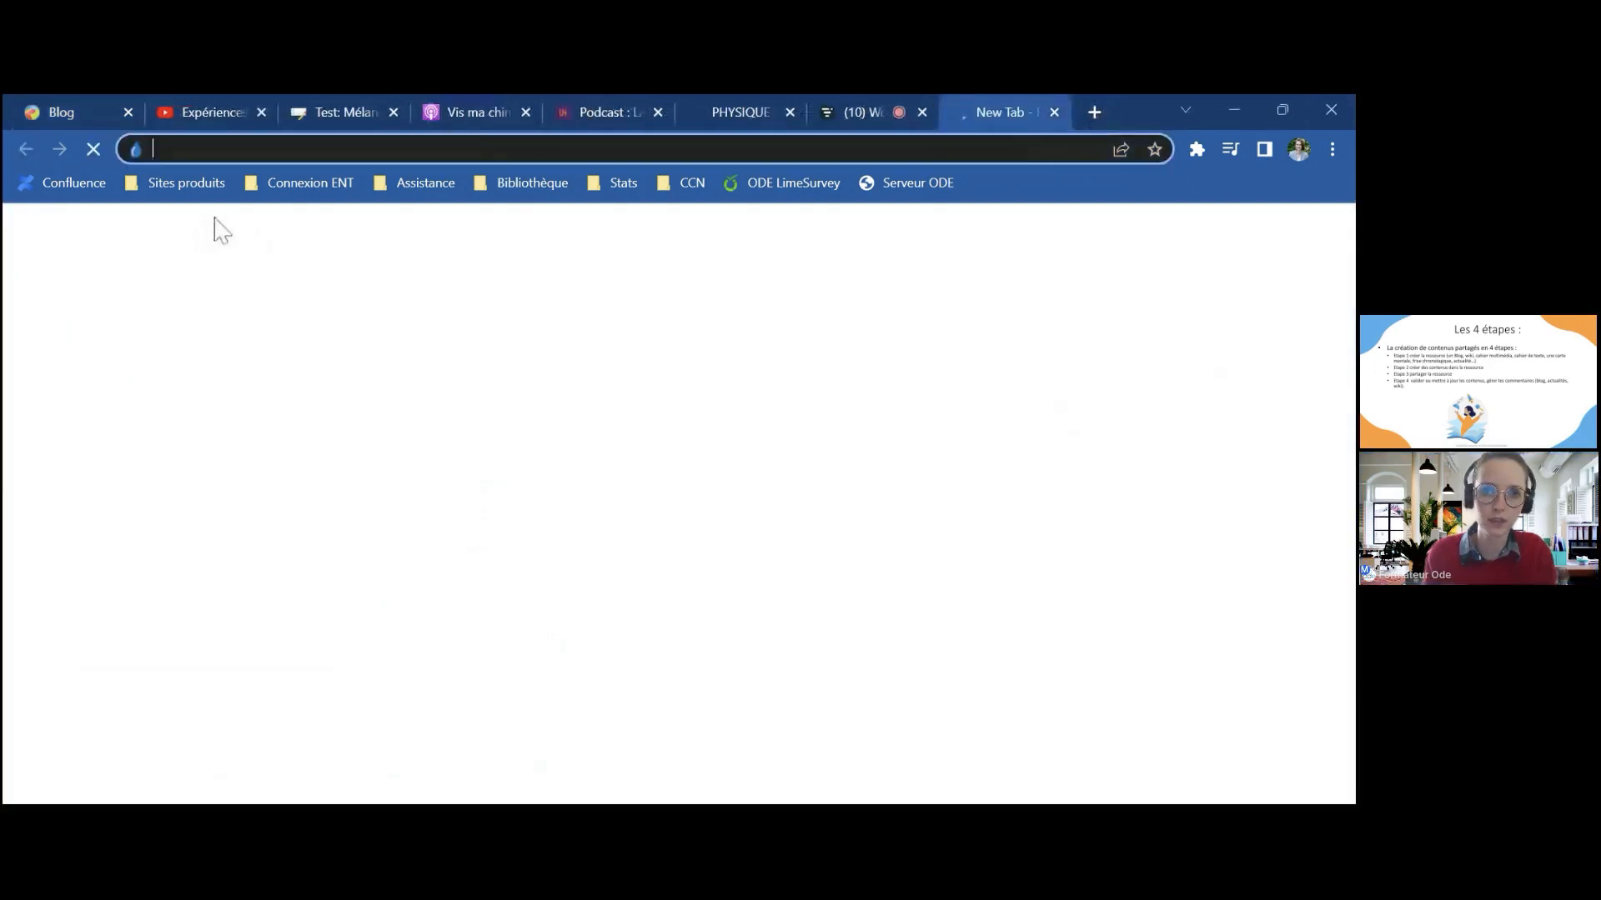
left_click(532, 183)
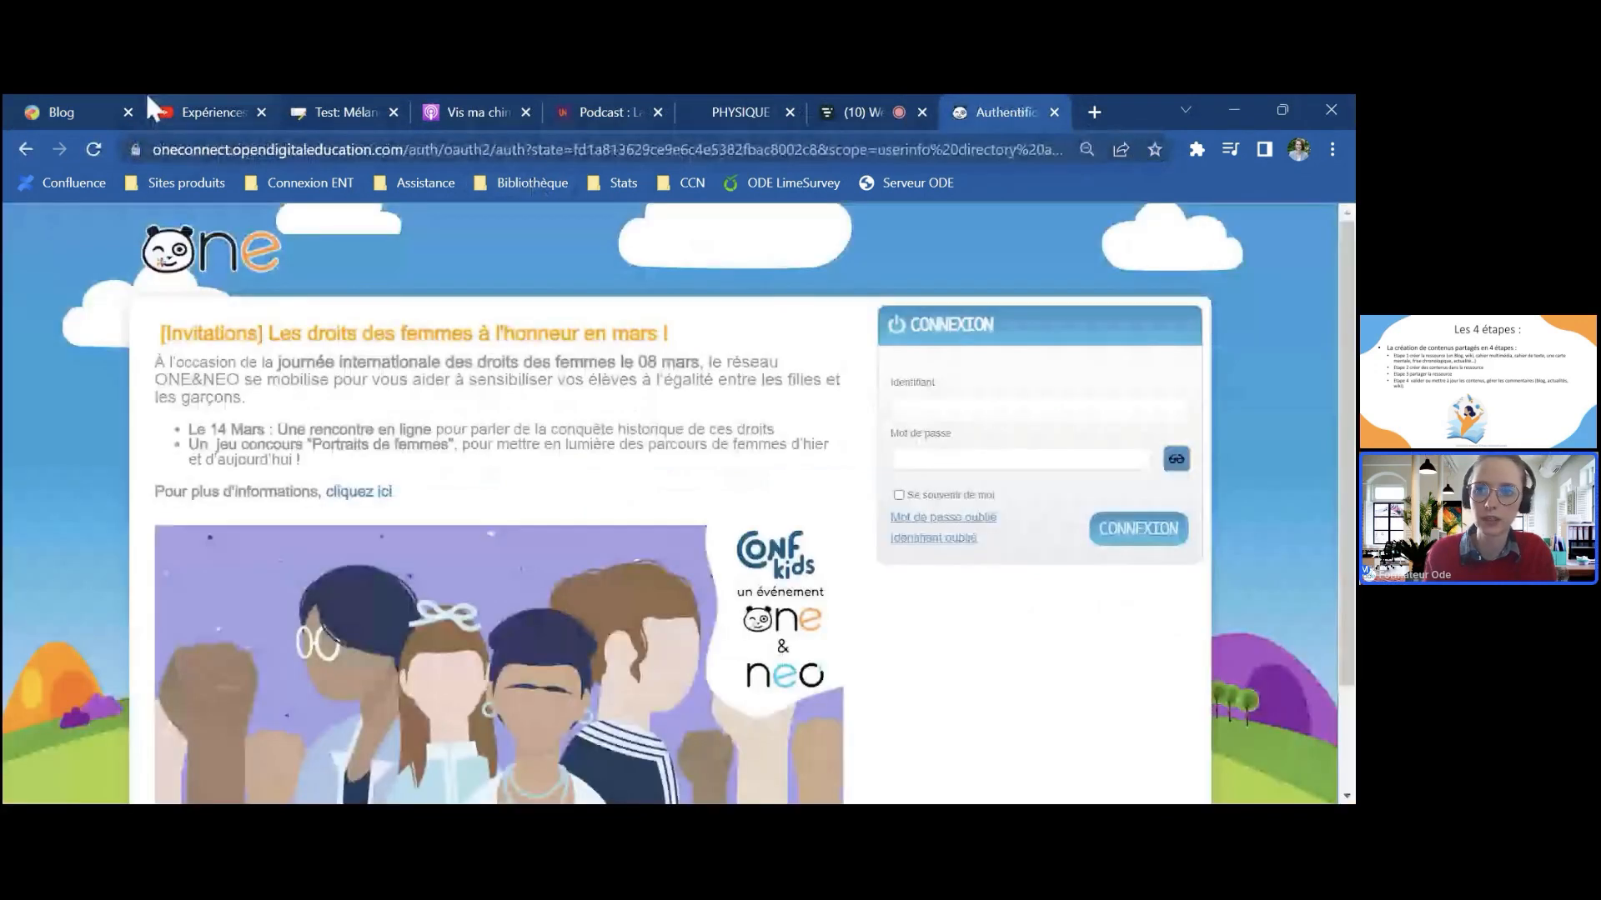
left_click(87, 110)
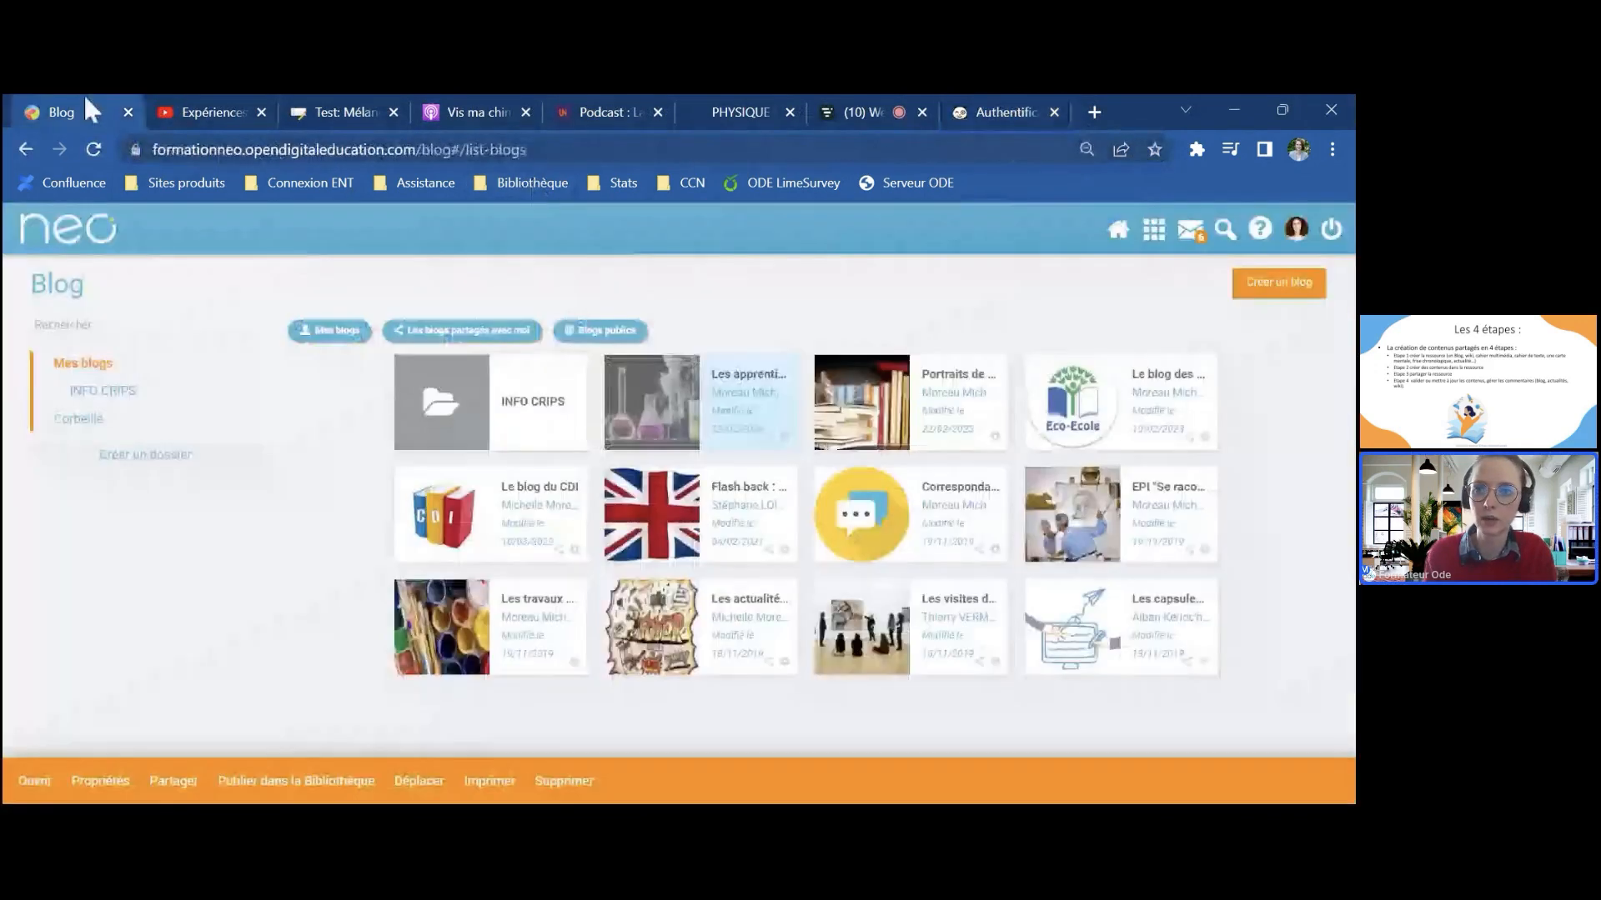
left_click(1154, 238)
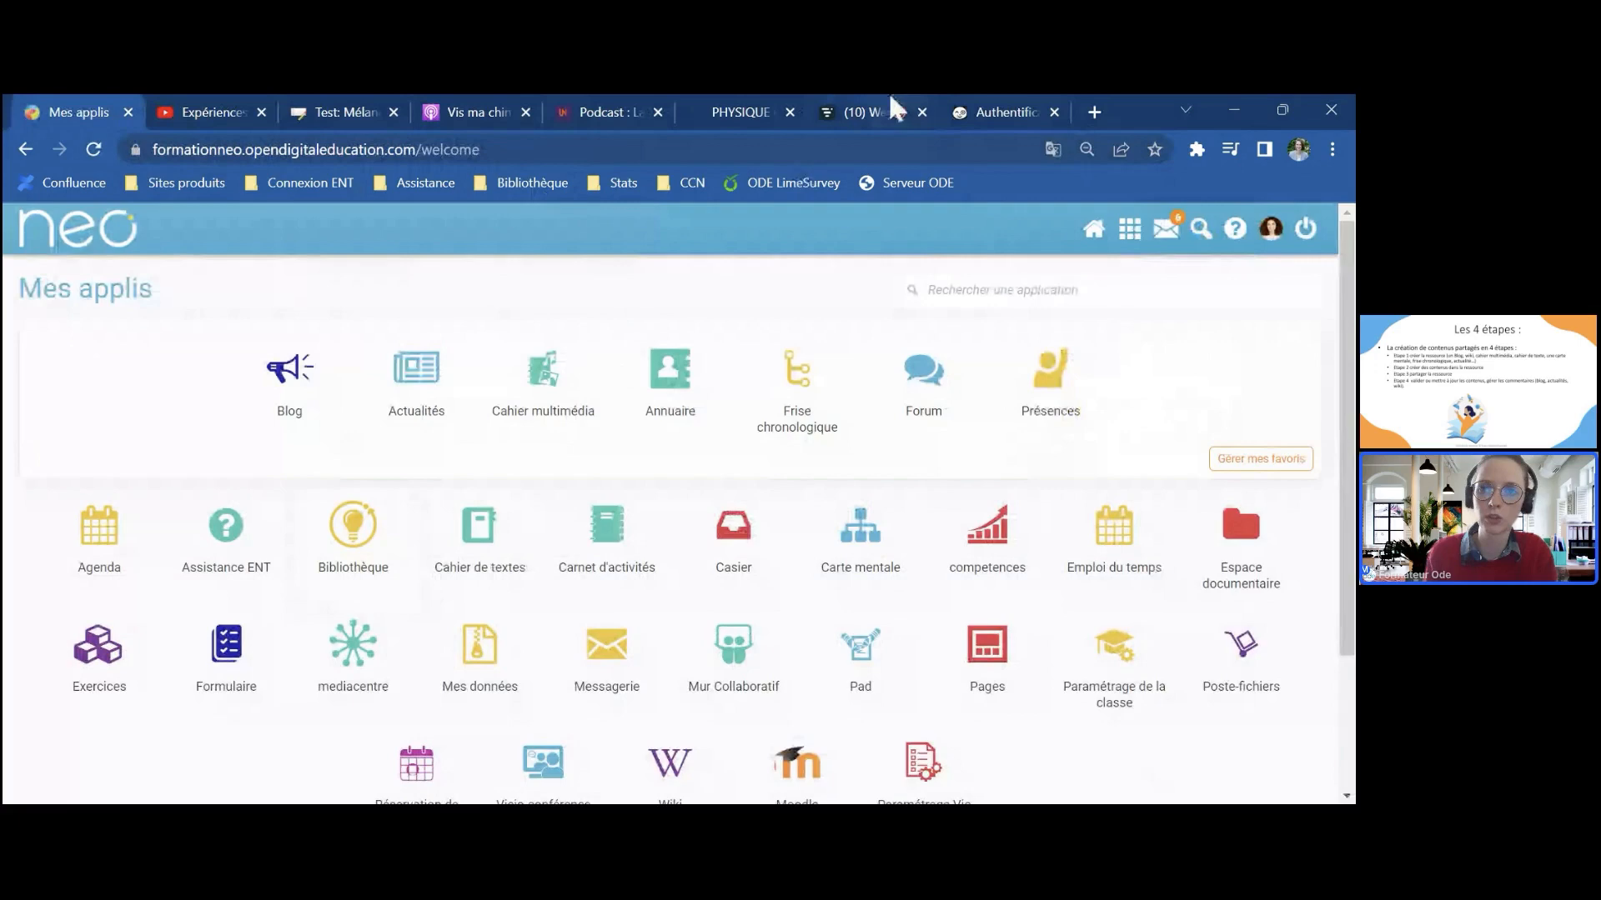
Step: Switch to the Bibliothèque tab, show it in full screen and look over its home page
left_click(1004, 112)
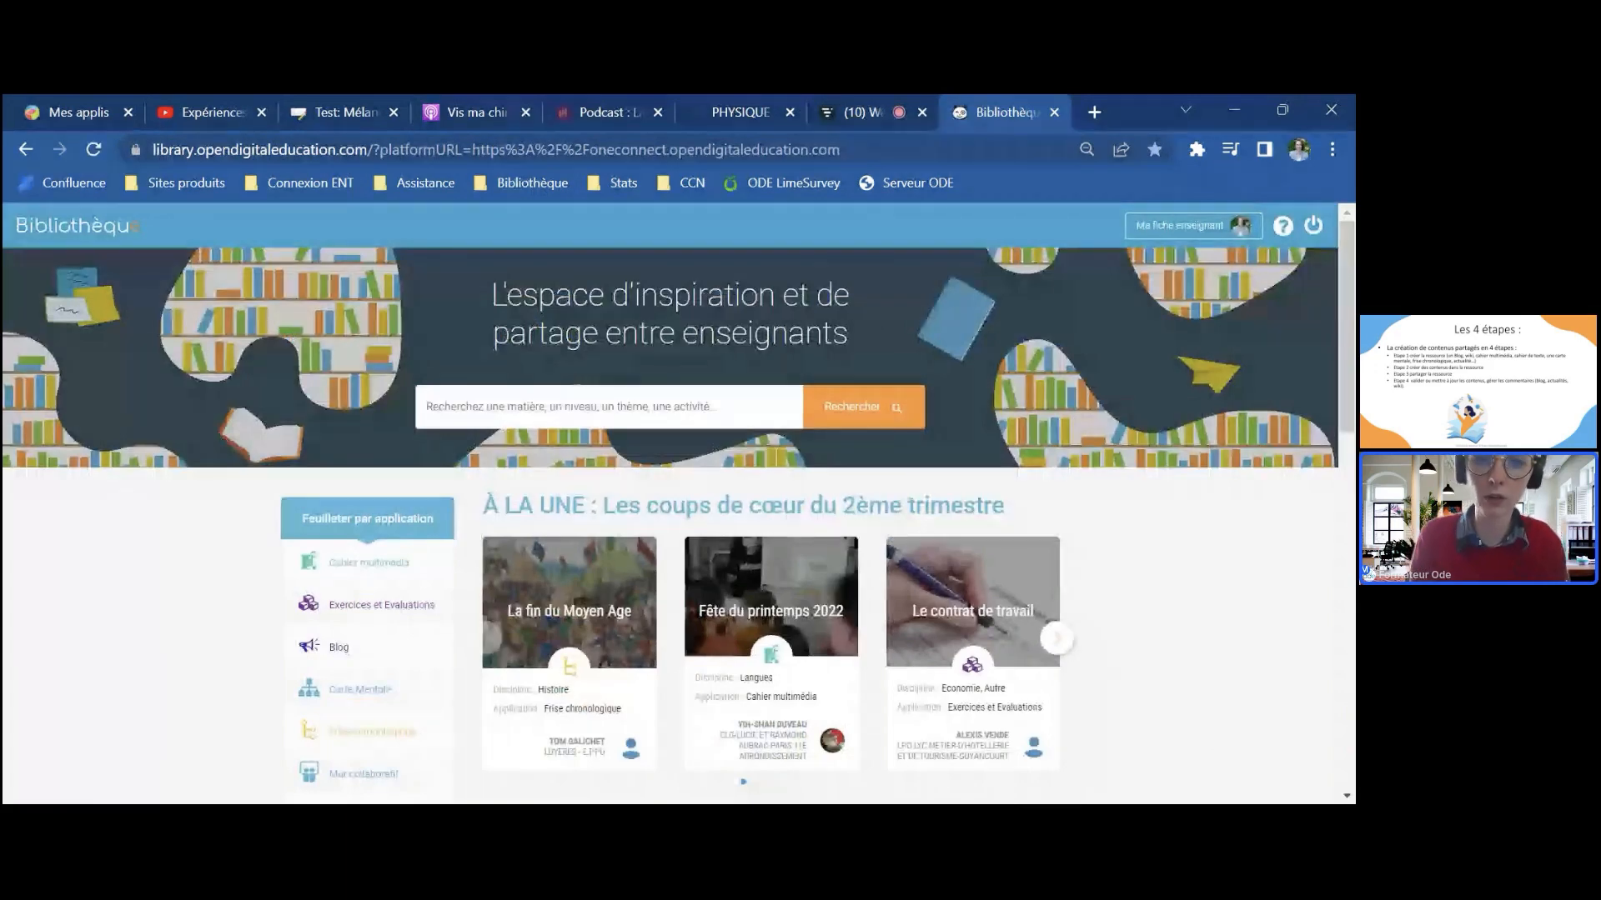
key("F11")
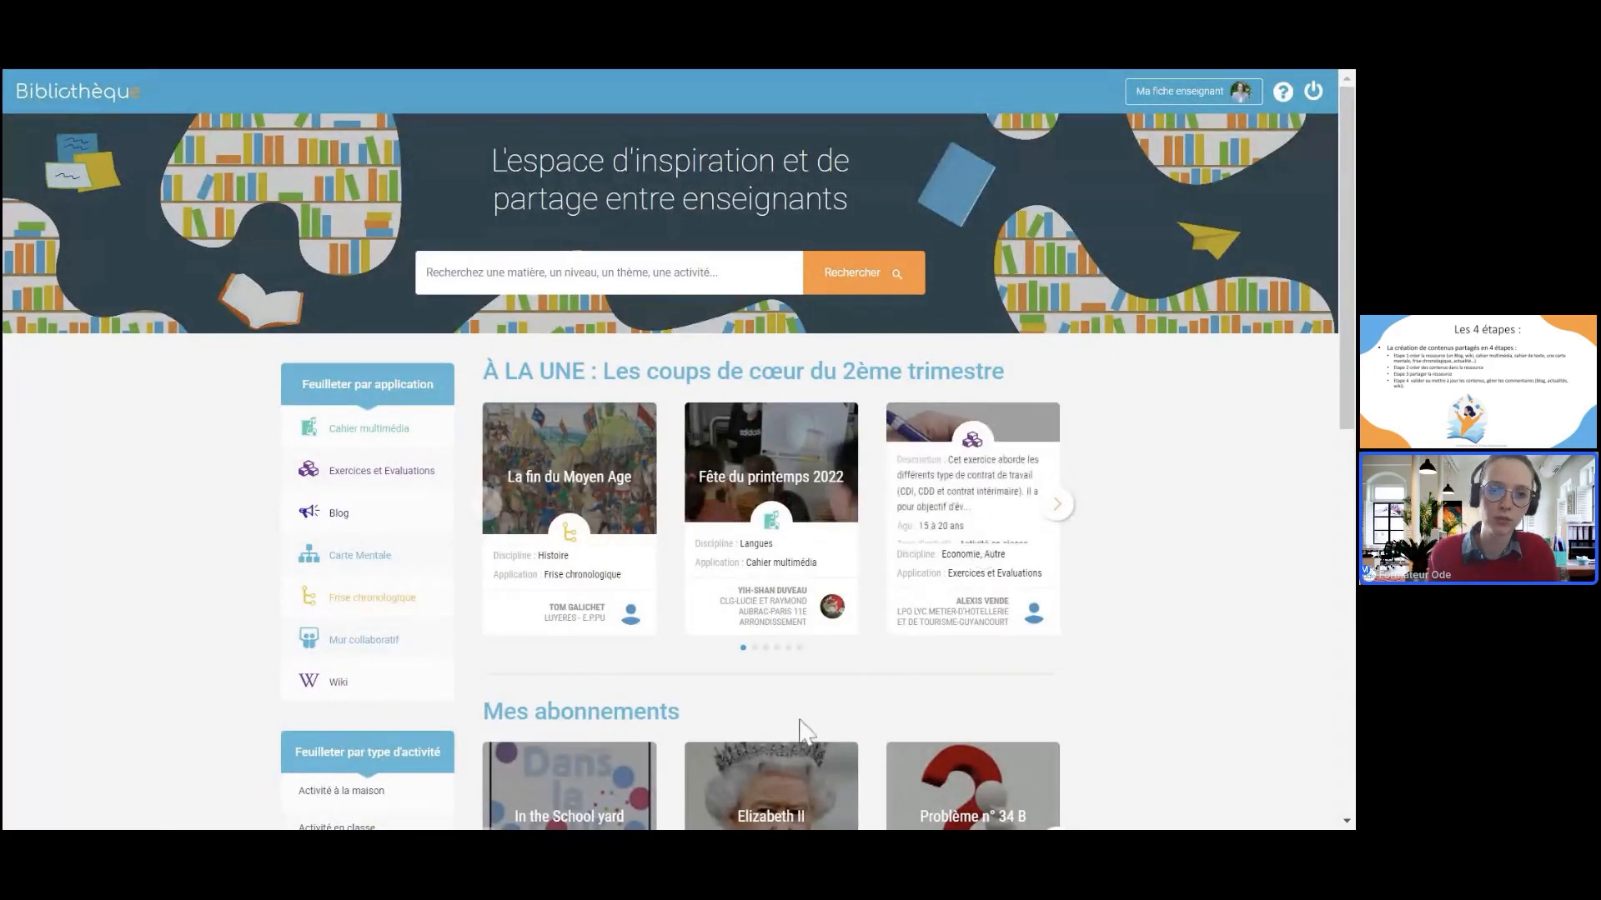
scroll(1247, 567, "down", 2)
scroll(1247, 568, "up", 2)
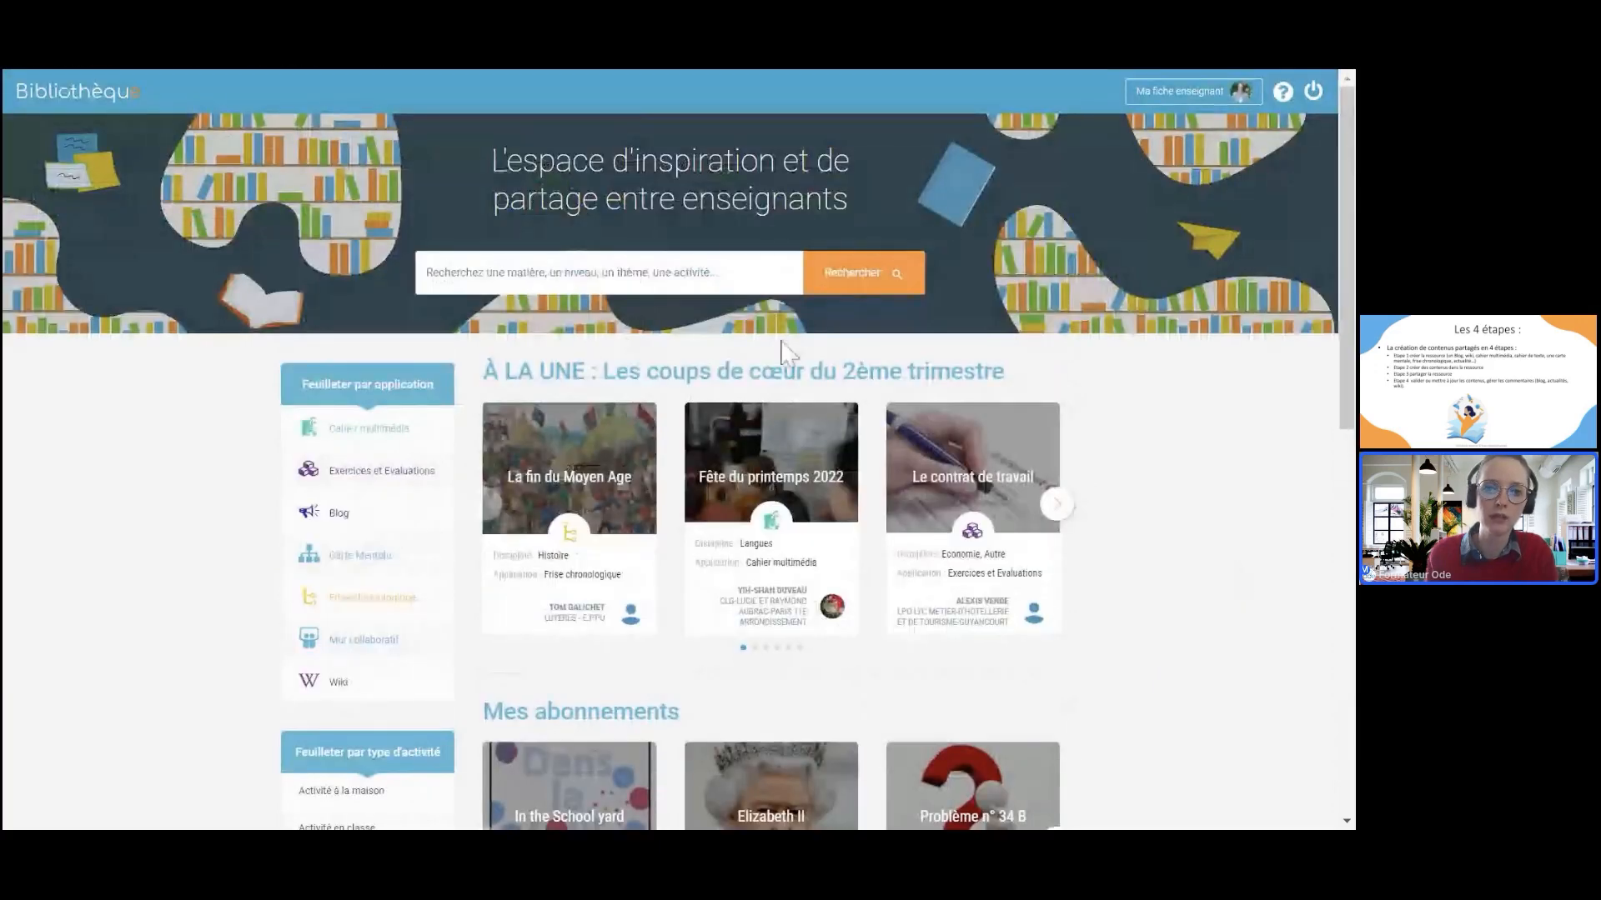
Step: Search the Bibliothèque for "chimie"
left_click(427, 283)
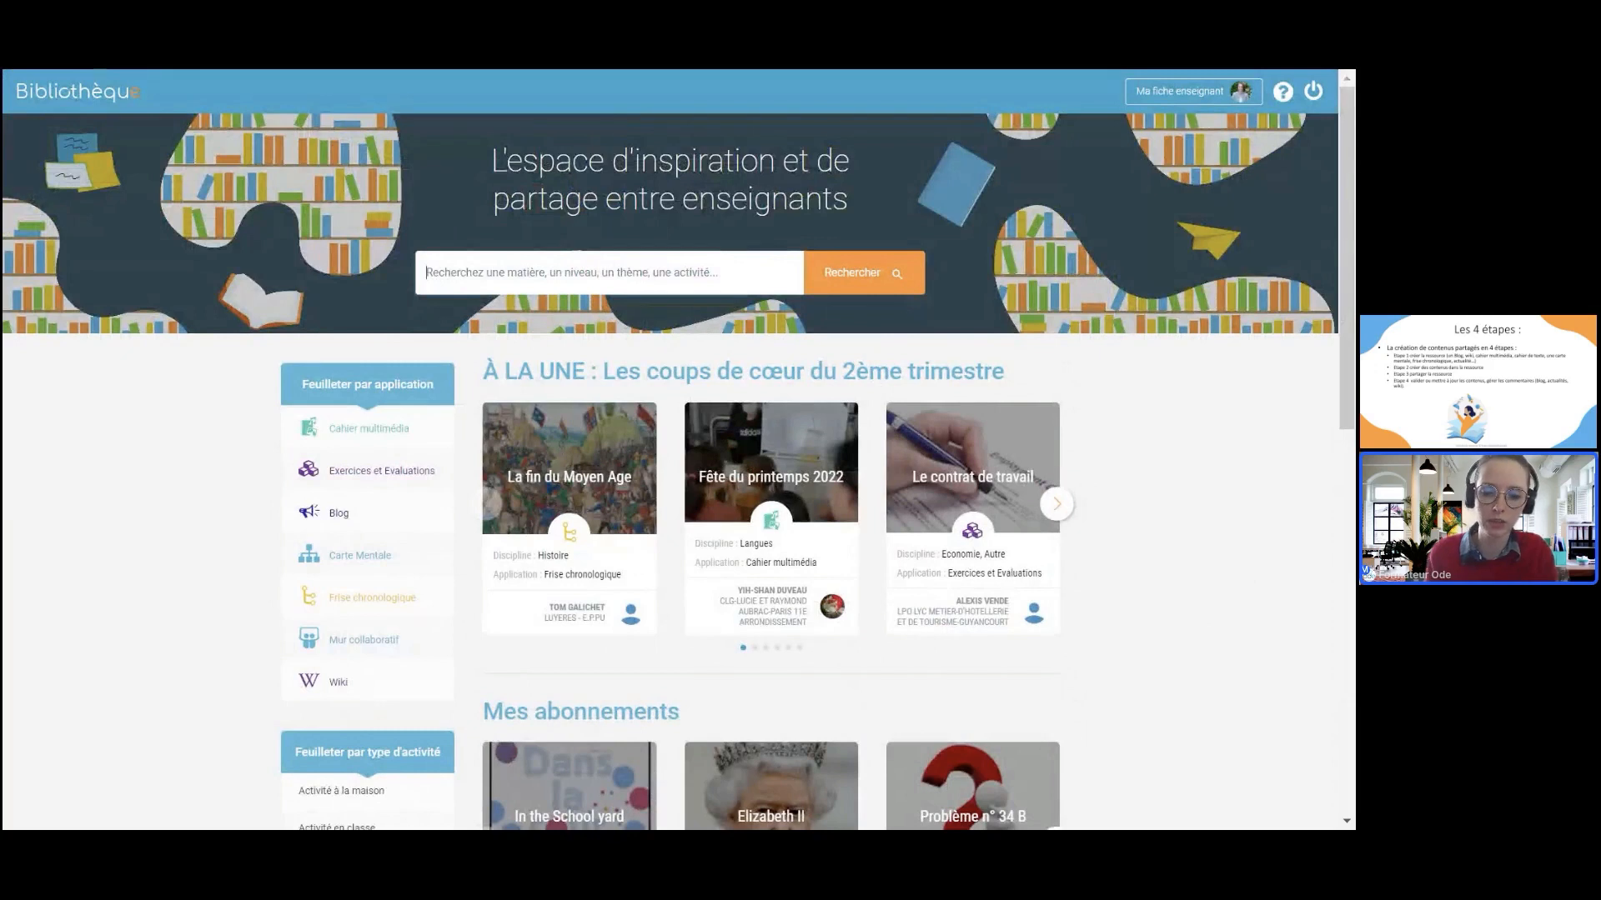
type("chu")
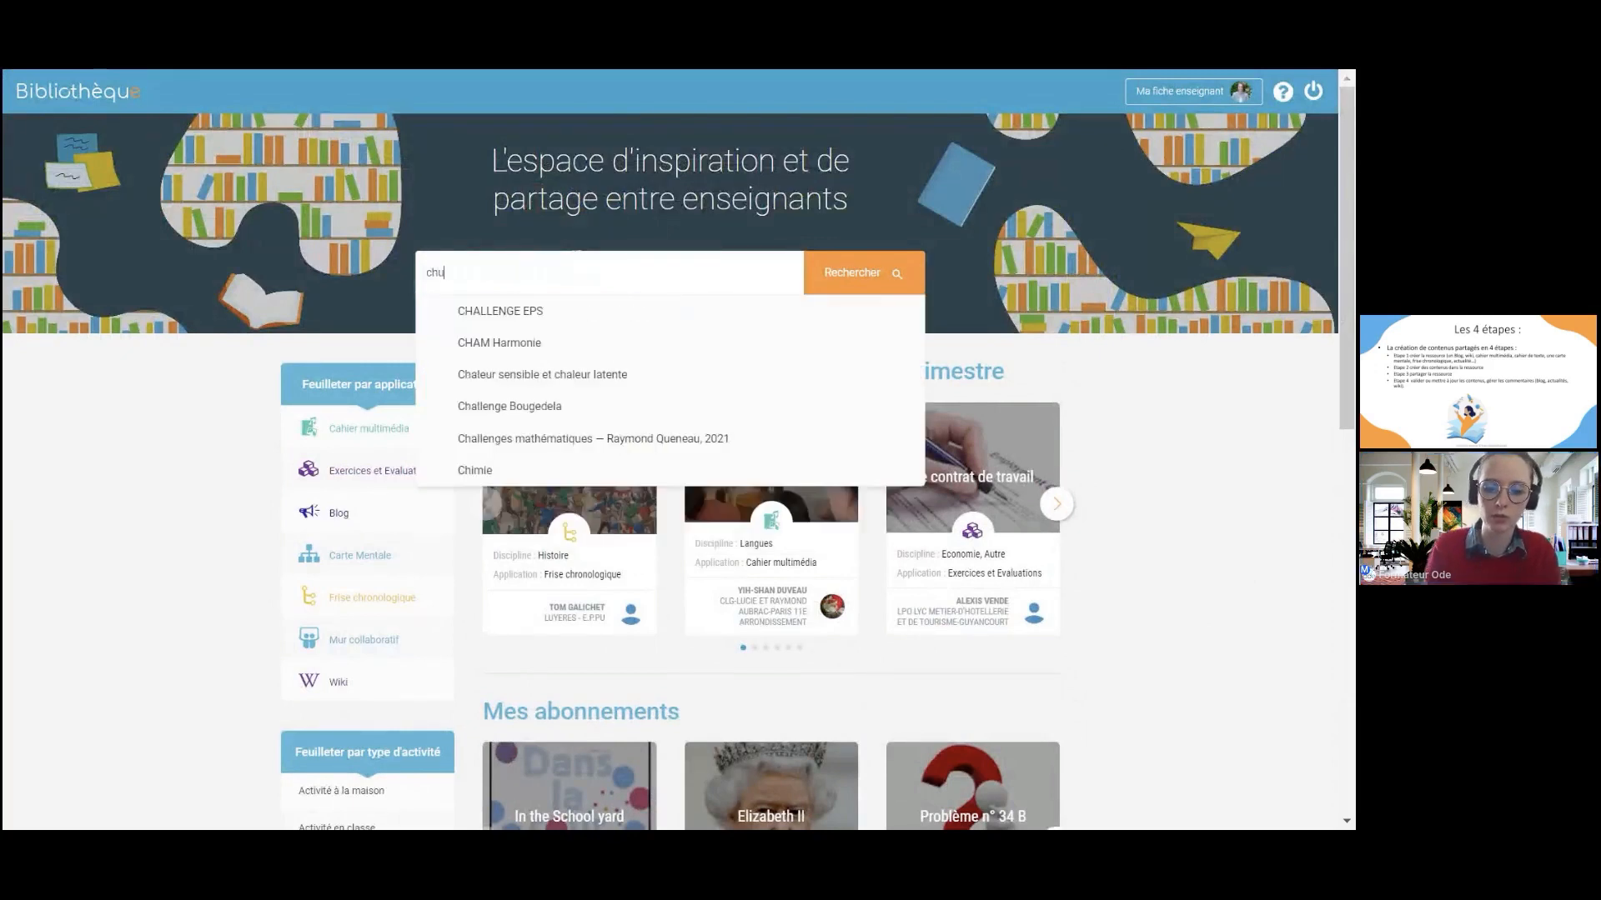
key("BackSpace")
type("imie")
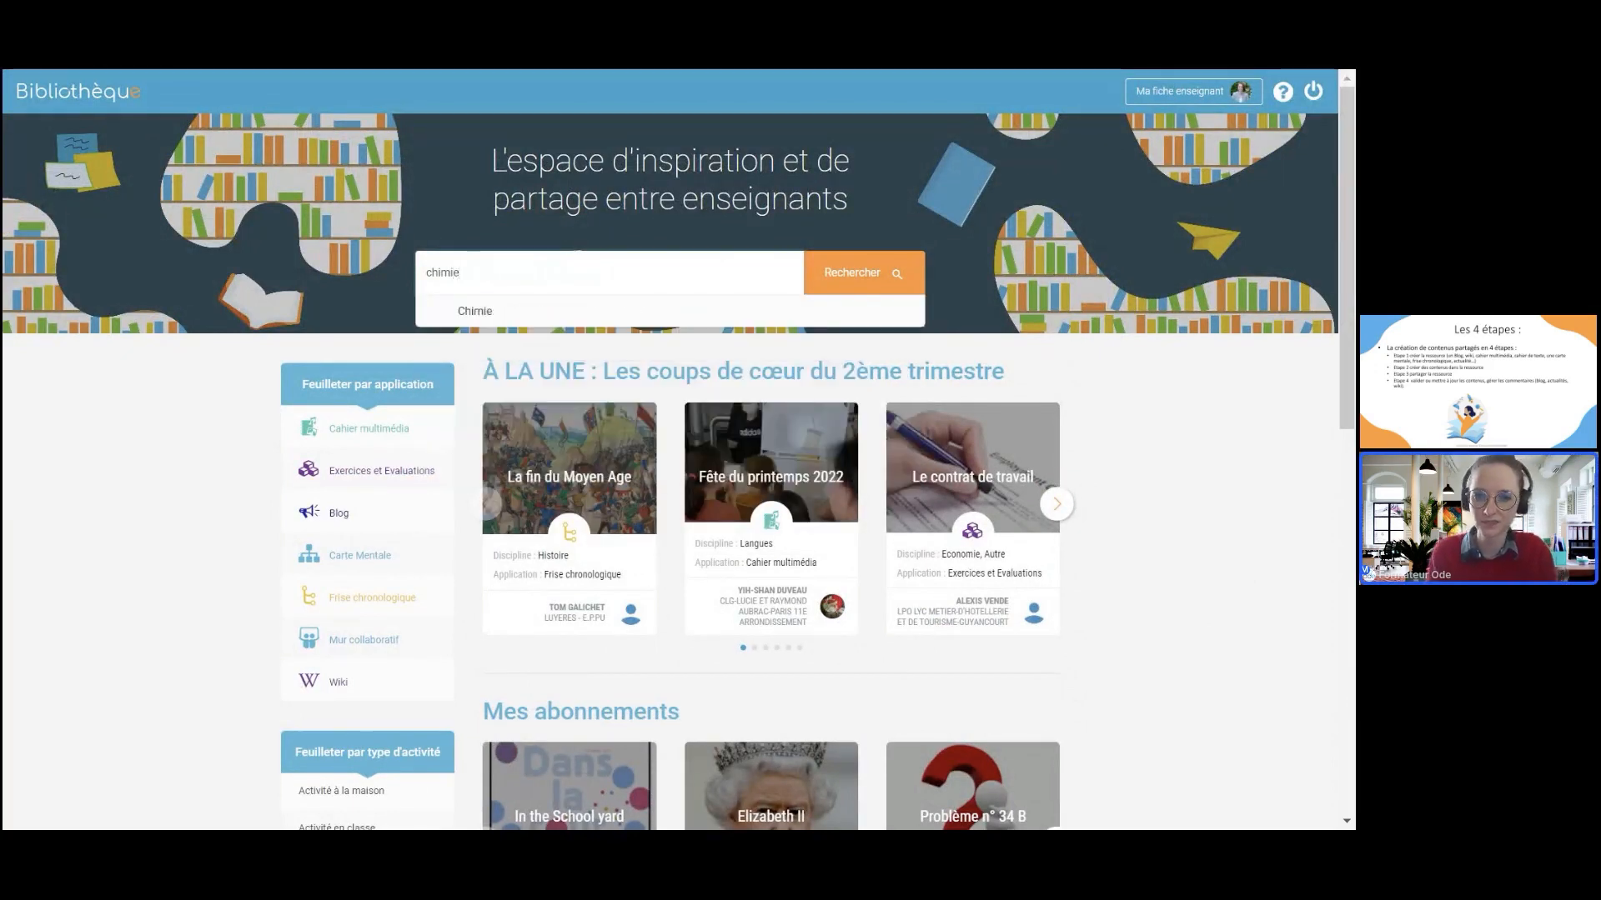
key("Return")
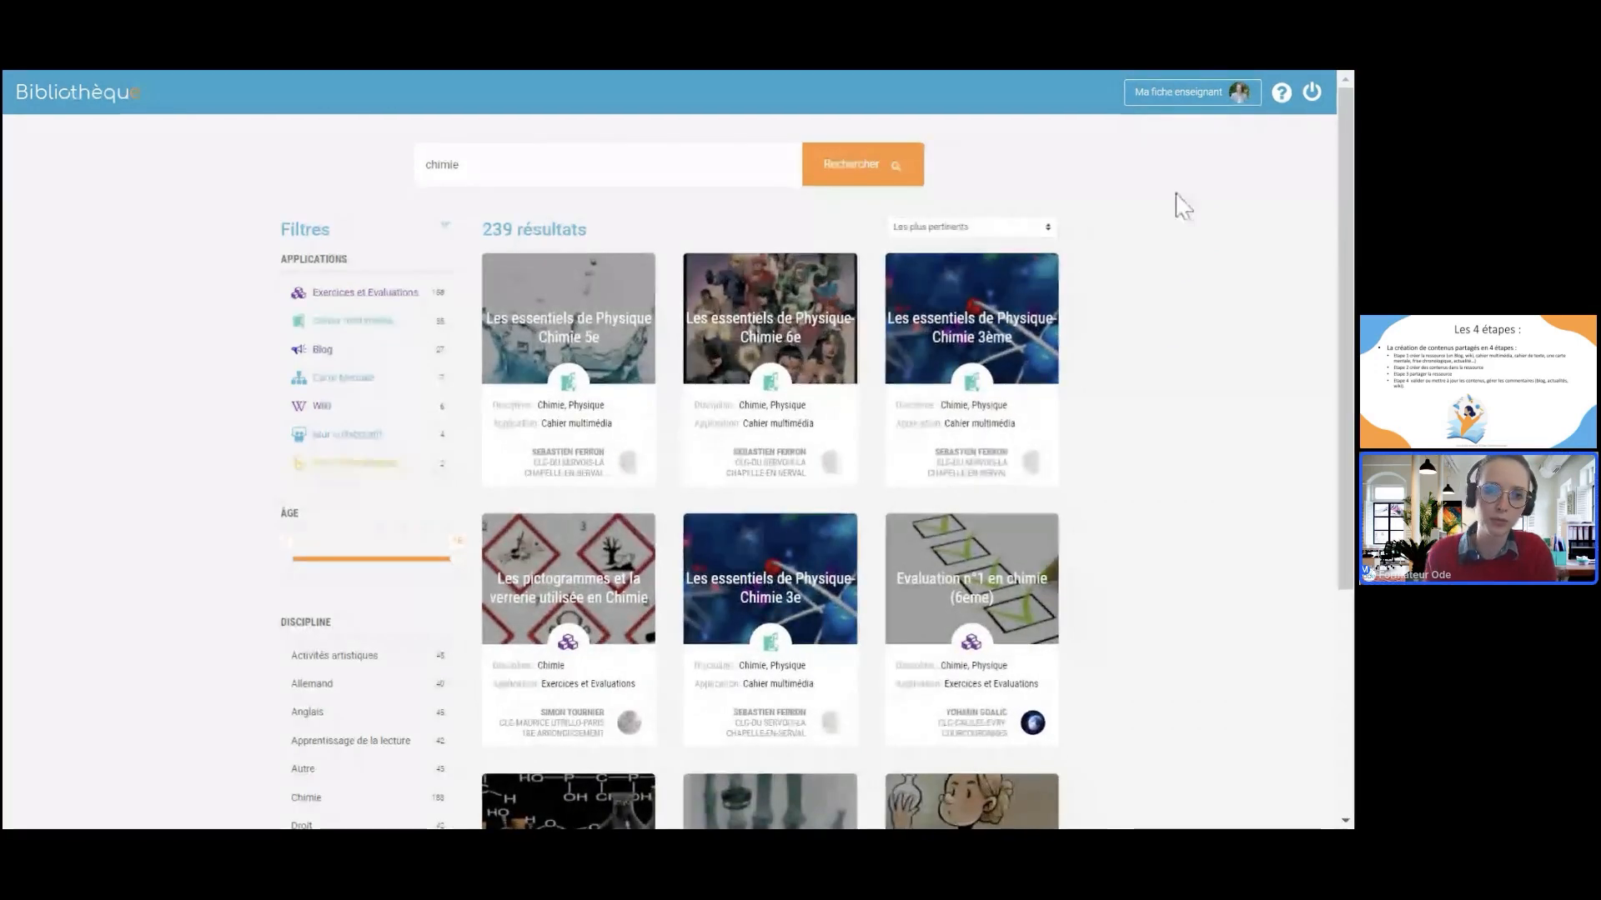
Step: Look through the "chimie" results and available filters, and sort the results by "Les plus populaires"
scroll(357, 464, "down", 3)
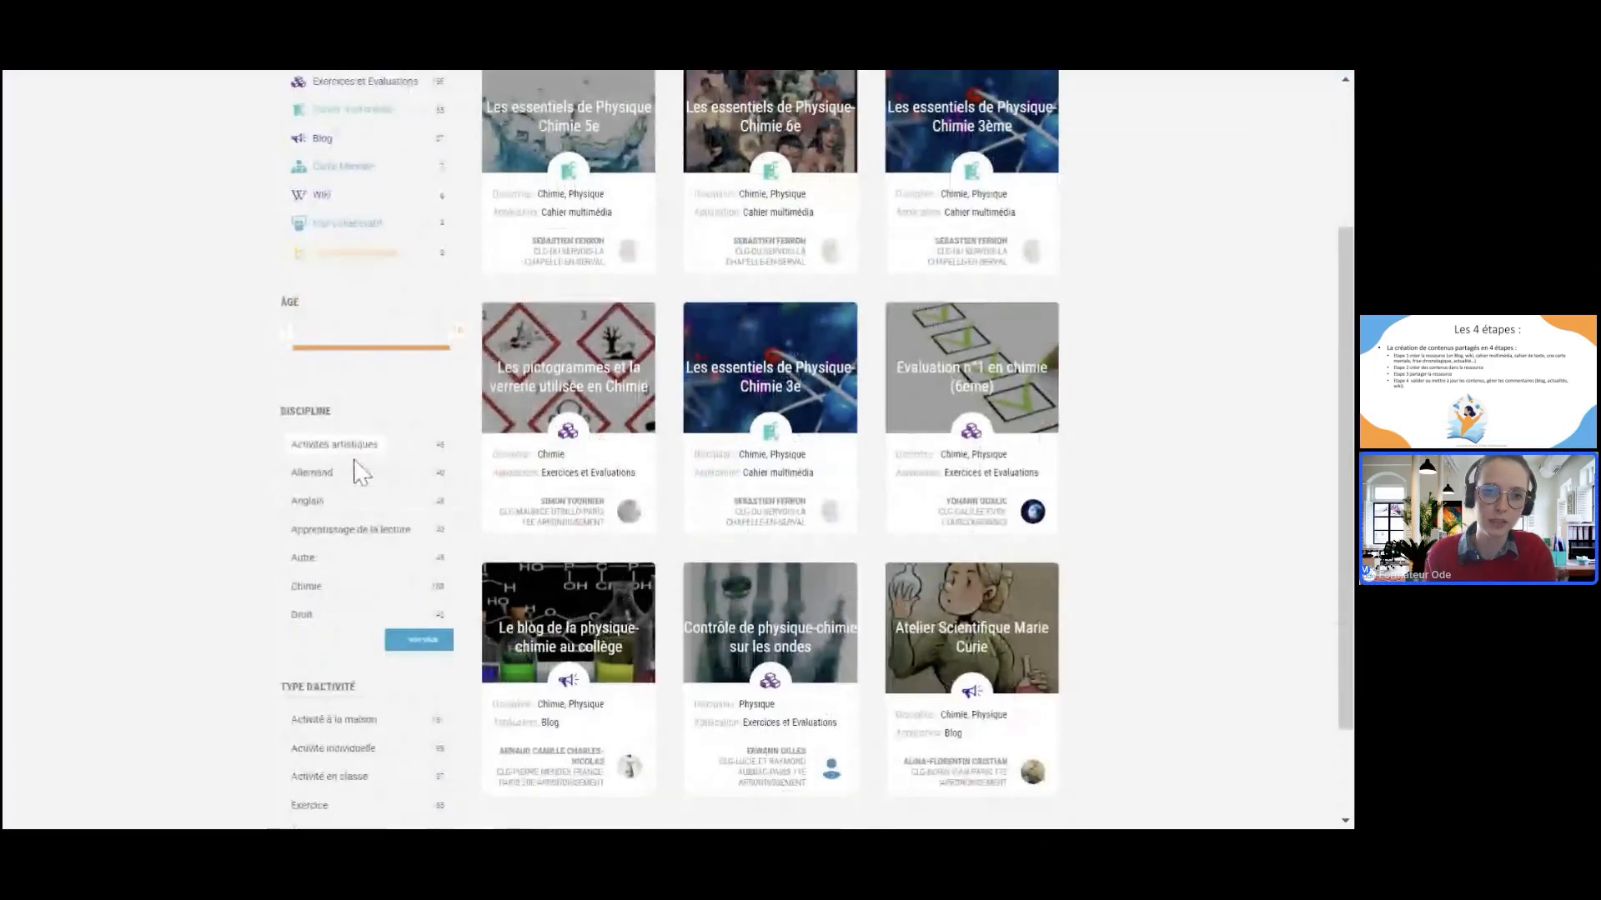
scroll(331, 557, "down", 2)
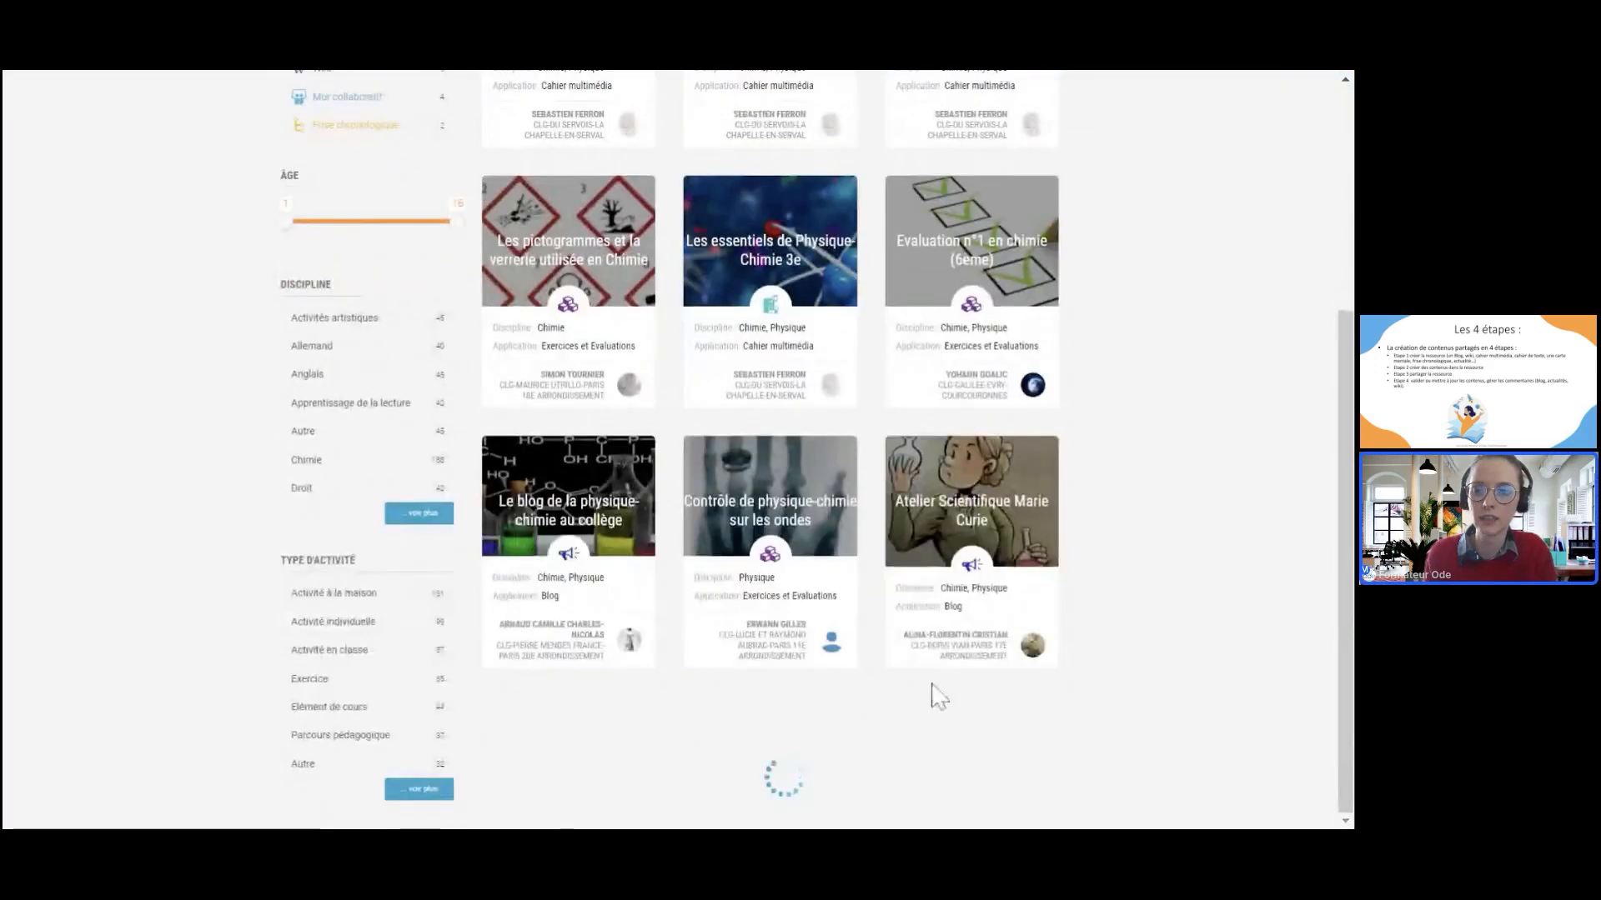
scroll(938, 689, "up", 2)
scroll(938, 688, "up", 2)
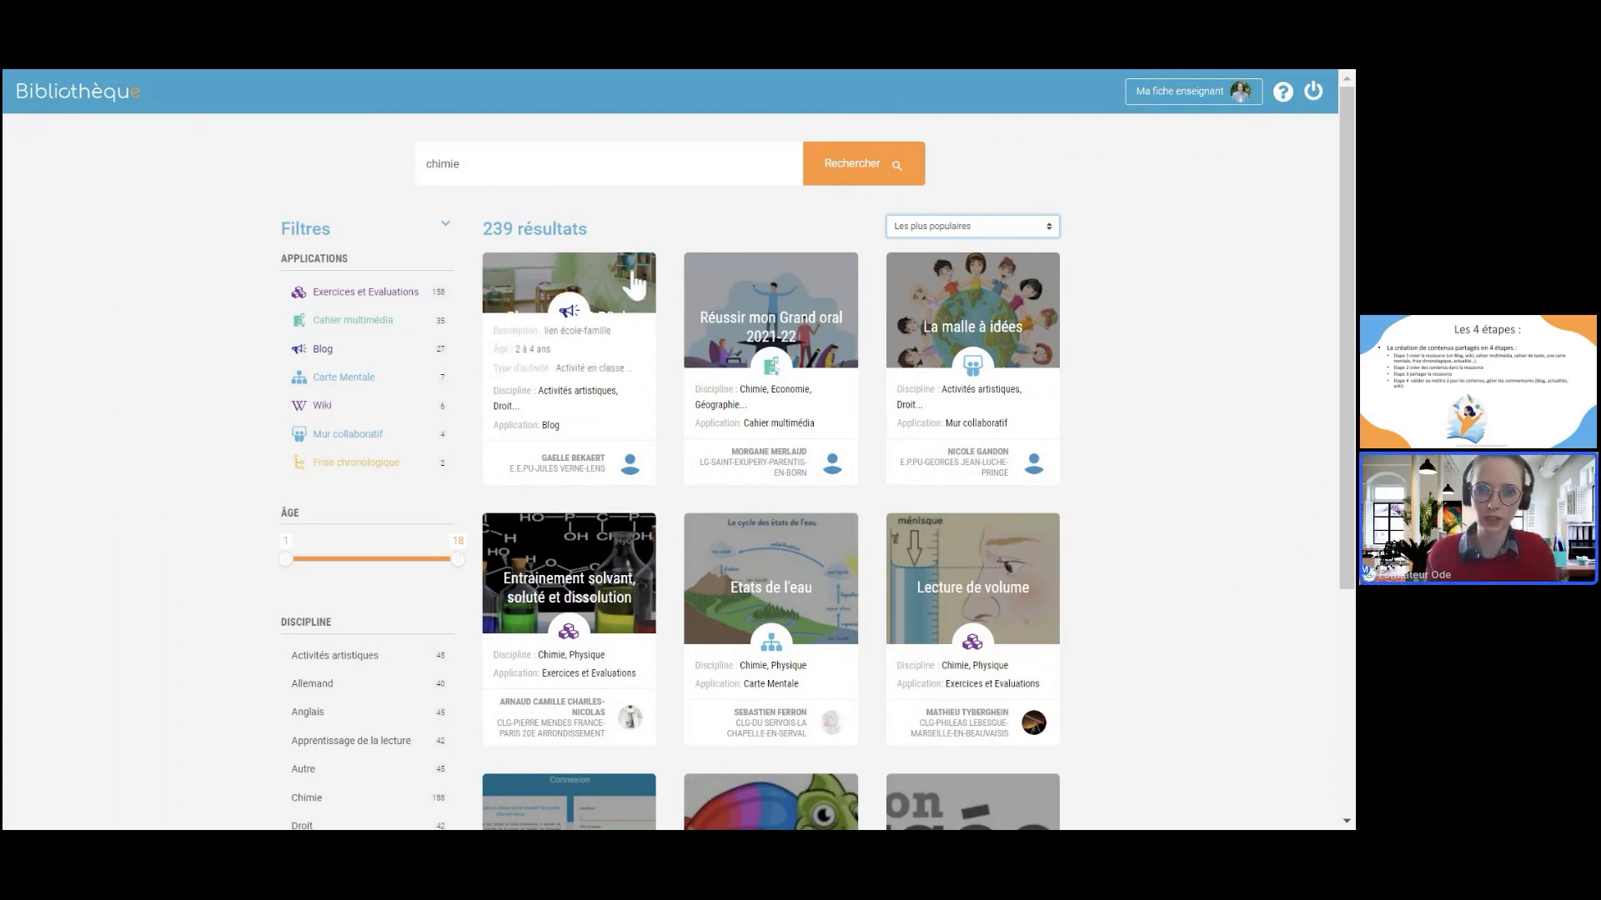
Step: Open the activity "Réussir mon Grand oral 2021-22", copy it into Cahier multimédia and view the copied notebook
left_click(834, 267)
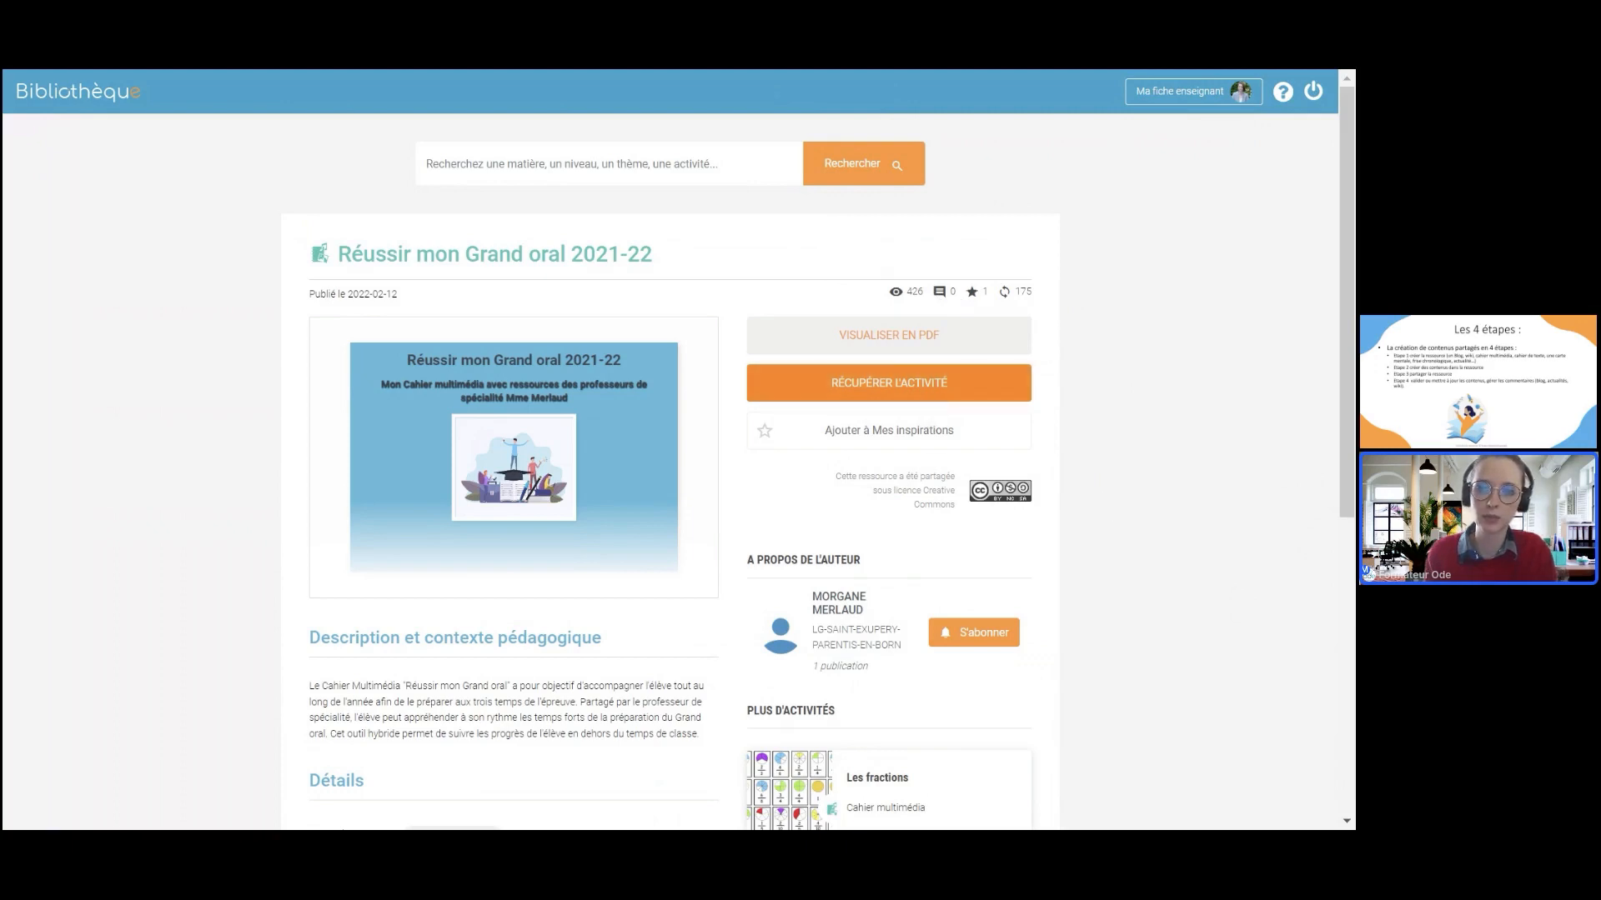
left_click(924, 406)
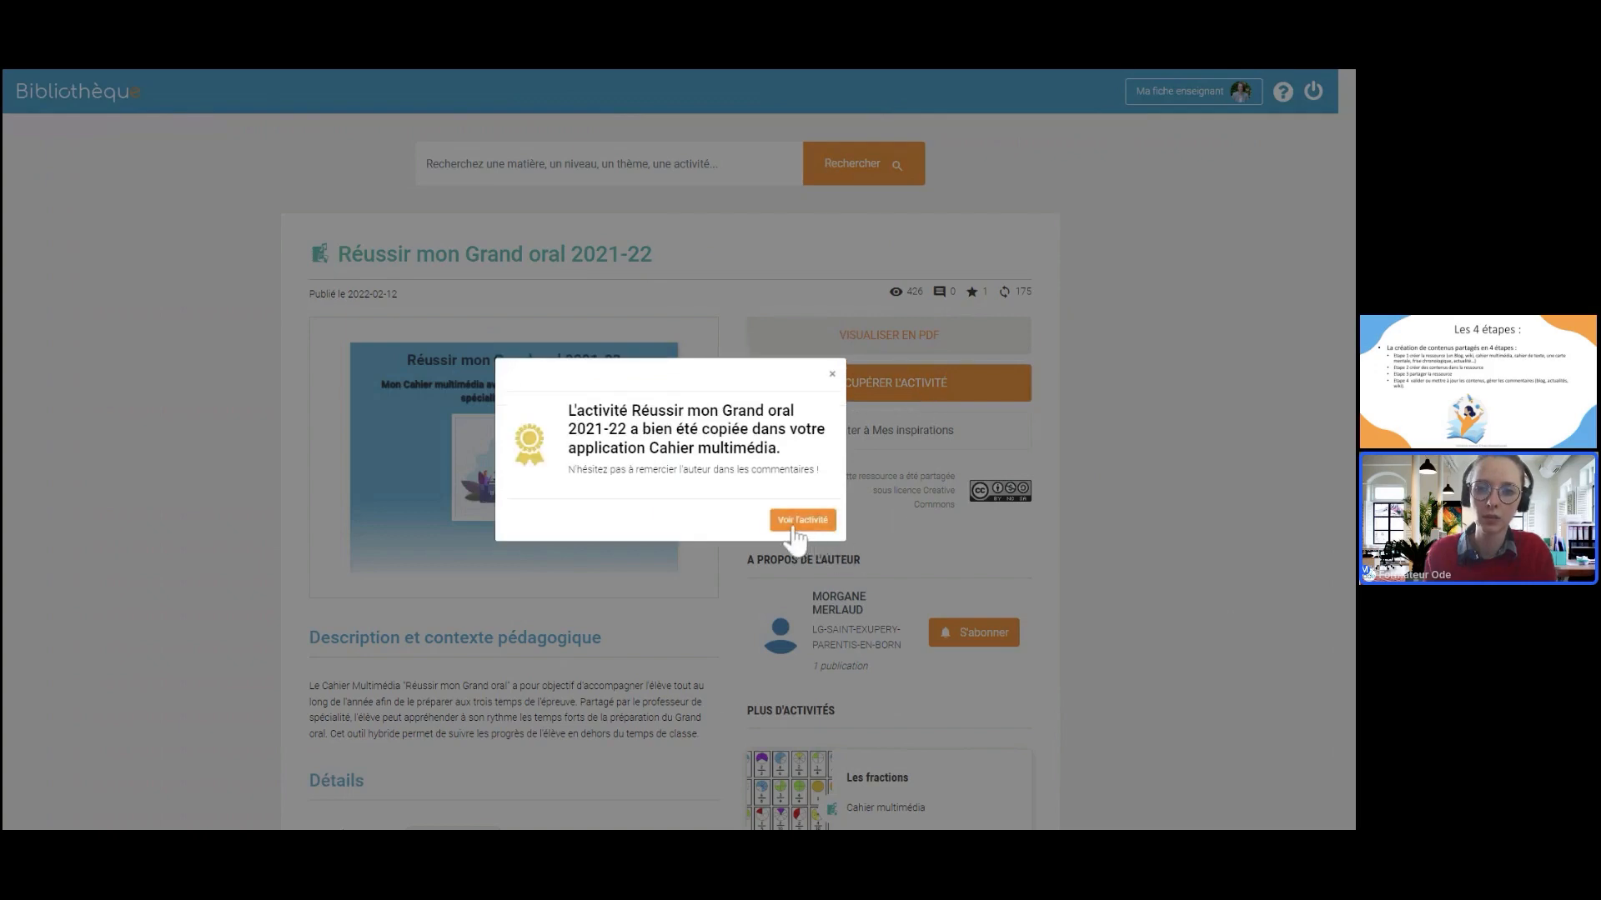
left_click(802, 520)
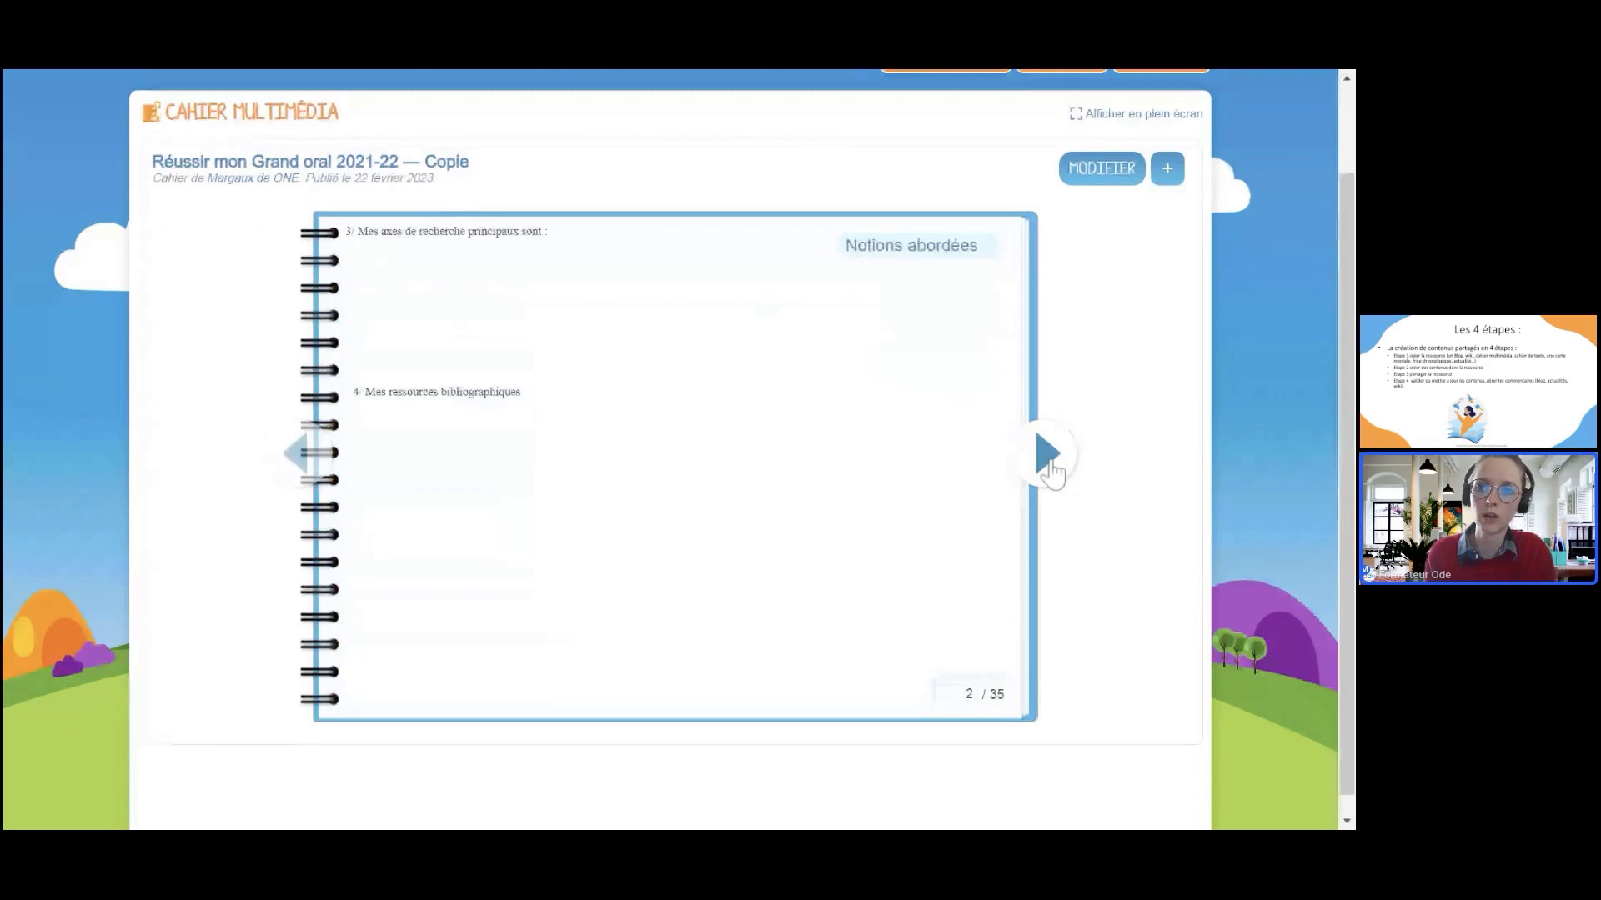
Step: Open the copied notebook for editing and leave it without saving to return to the Cahier multimédia list
left_click(1120, 181)
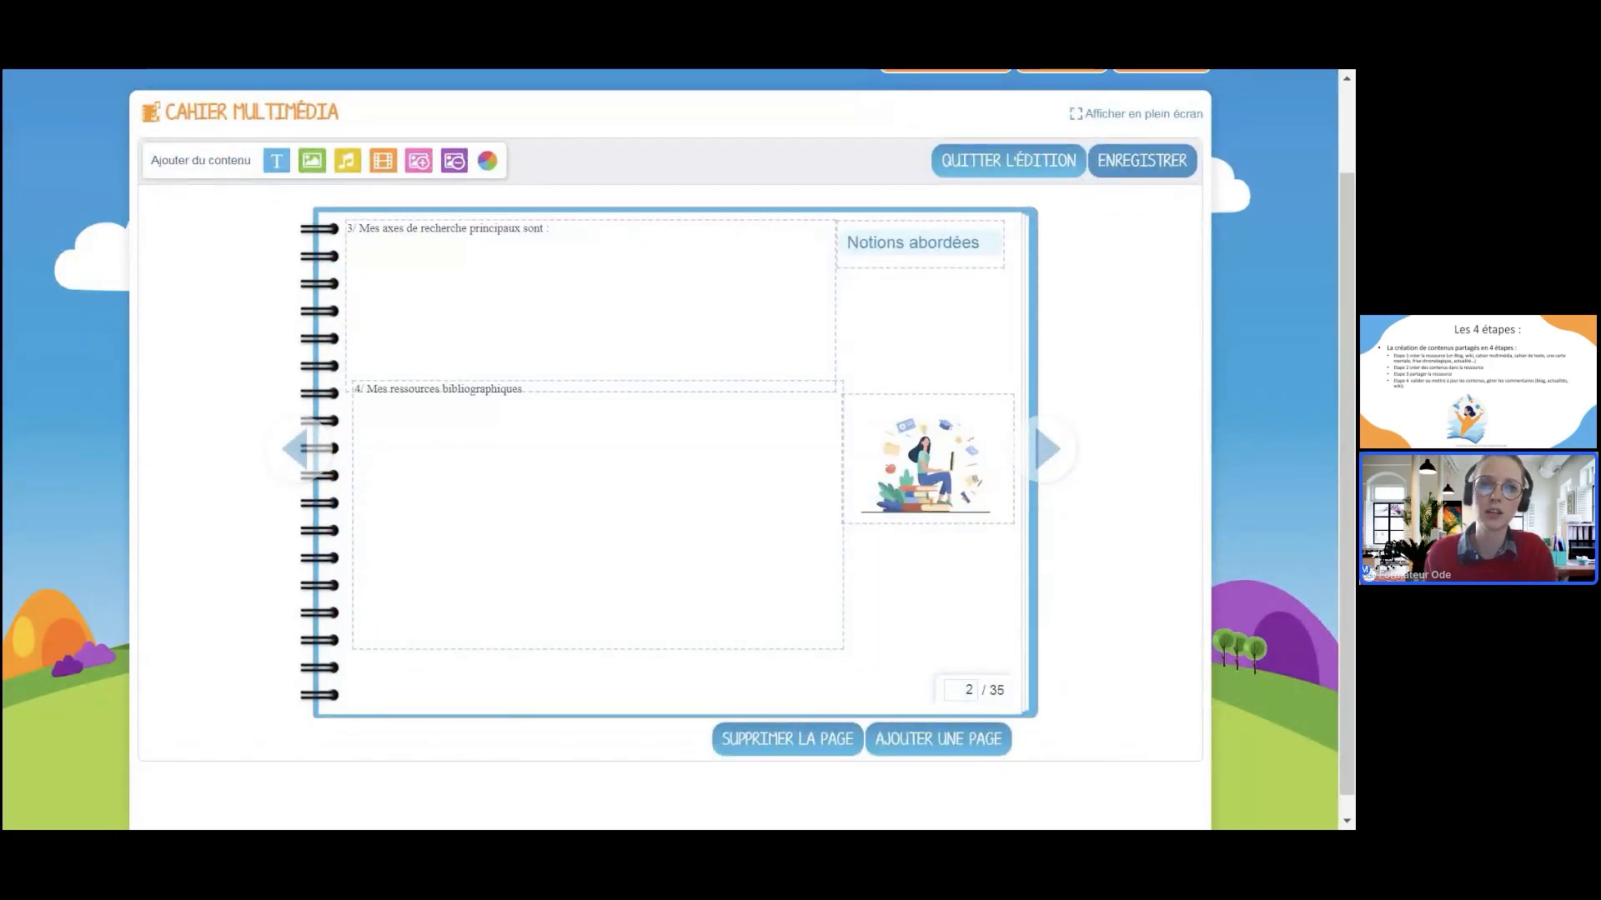
left_click(217, 122)
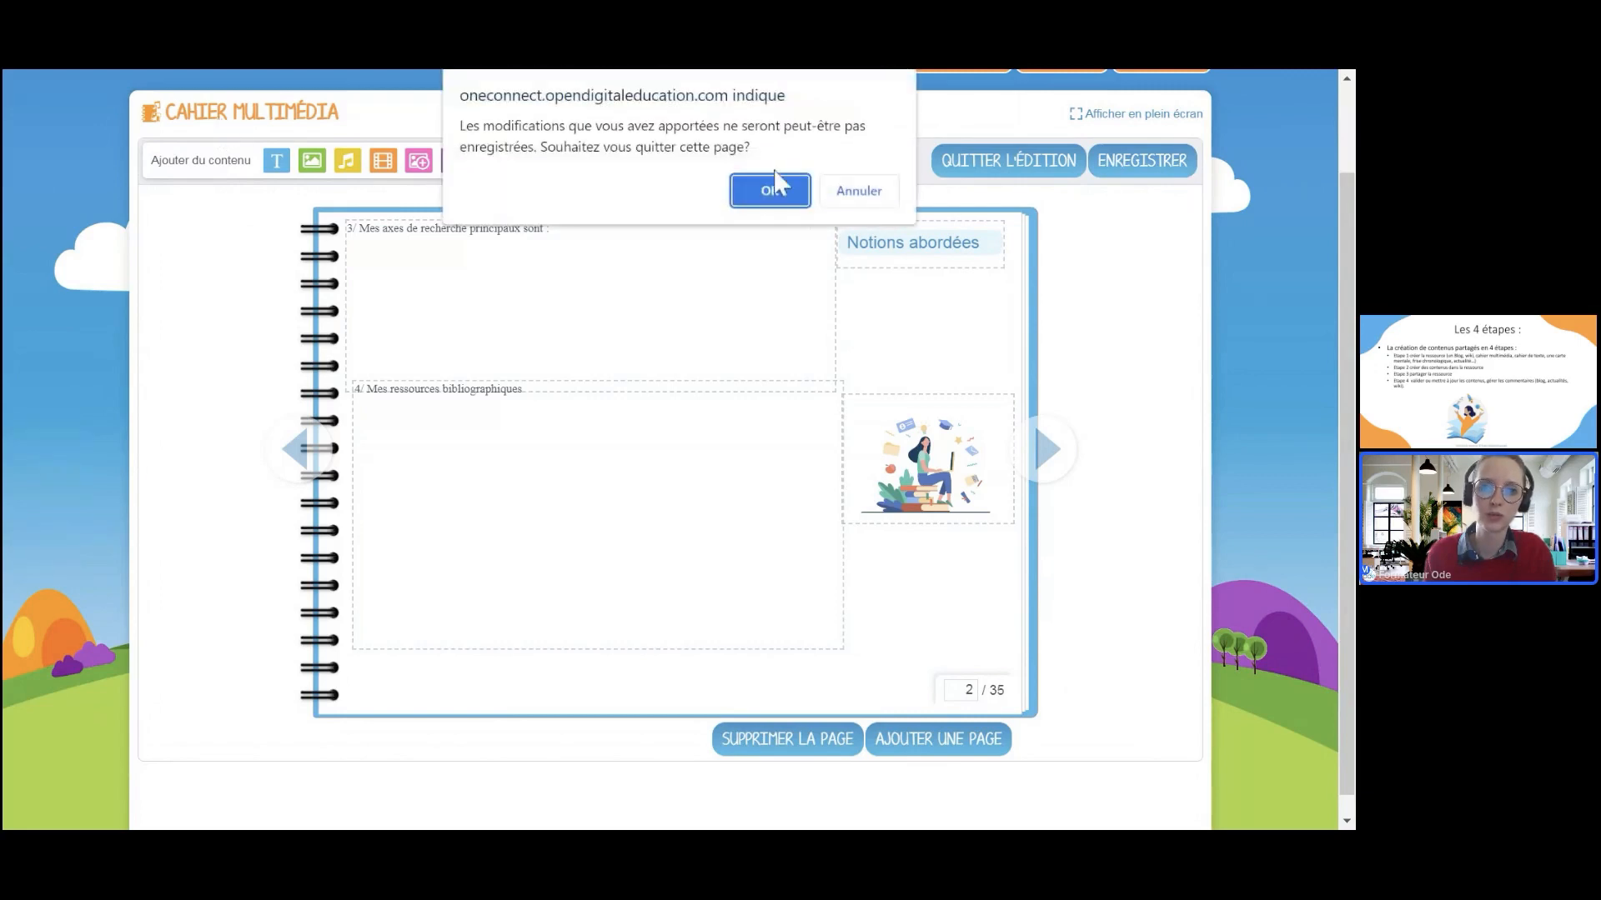
left_click(768, 194)
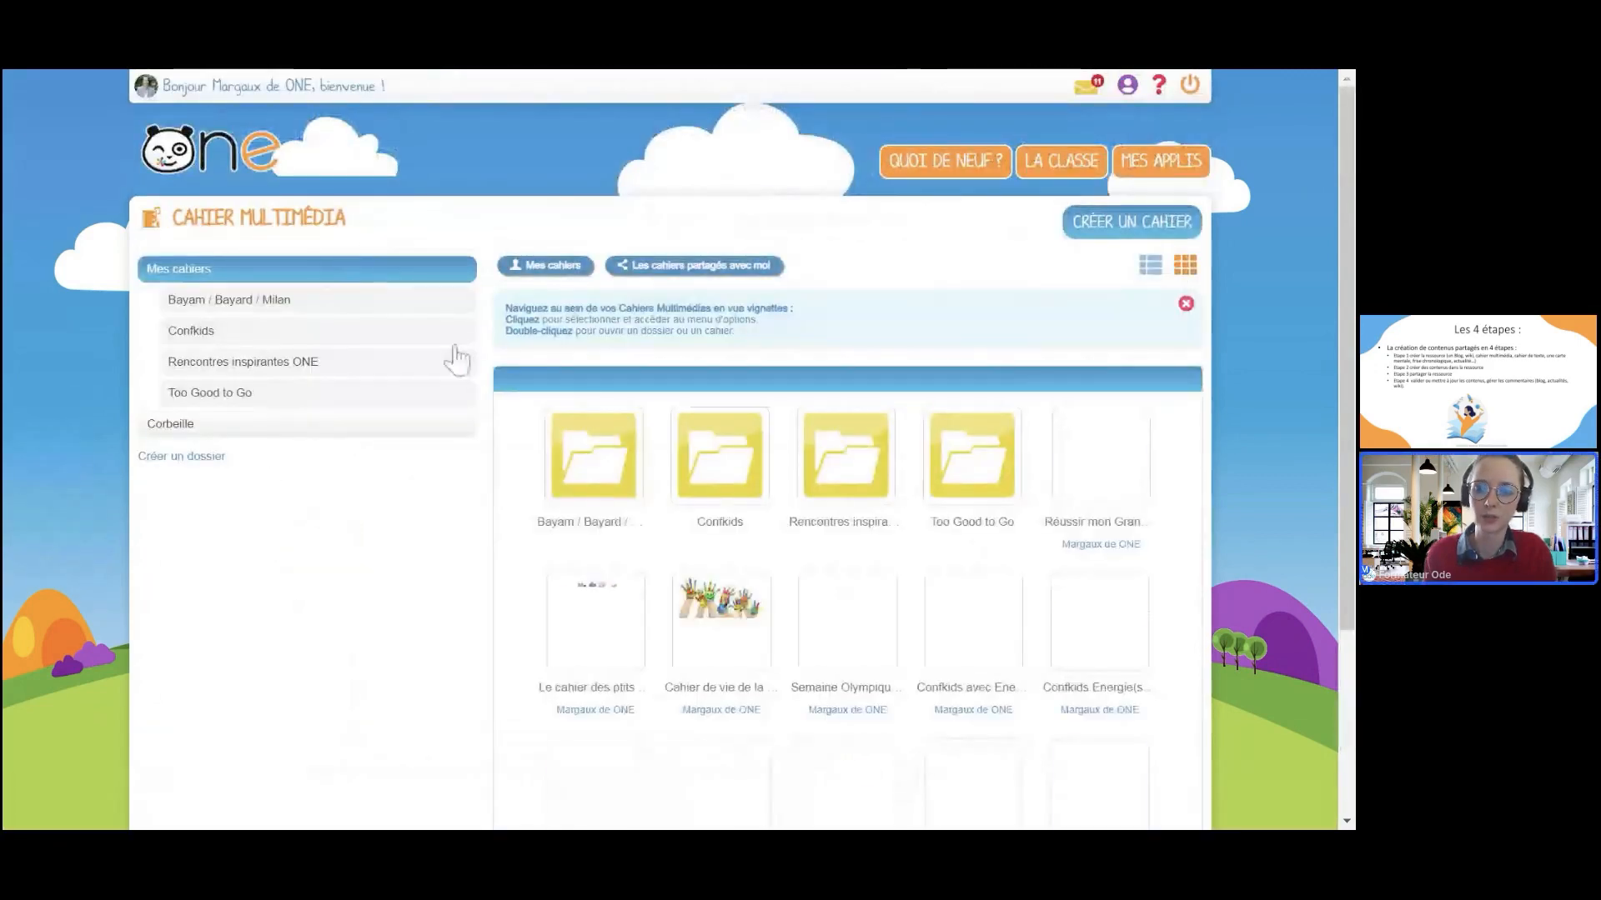
Step: Open the sharing settings of the copied "Réussir mon Grand oral" notebook, exit full screen and return to the neo Mes applis tab
left_click(1104, 442)
left_click(220, 801)
key("F11")
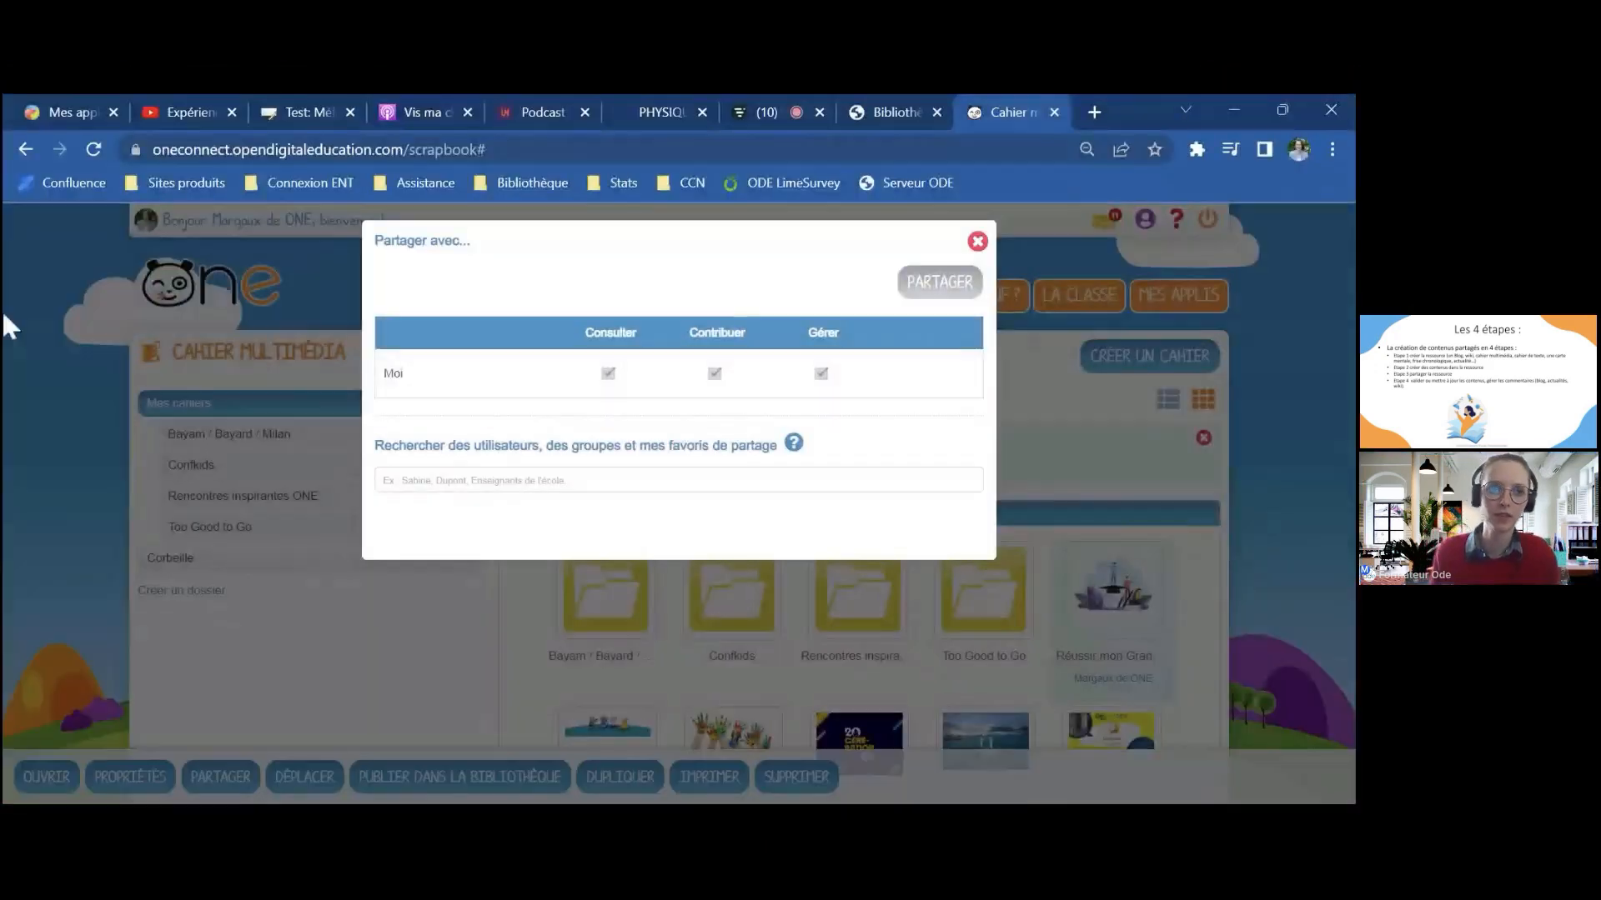
left_click(66, 97)
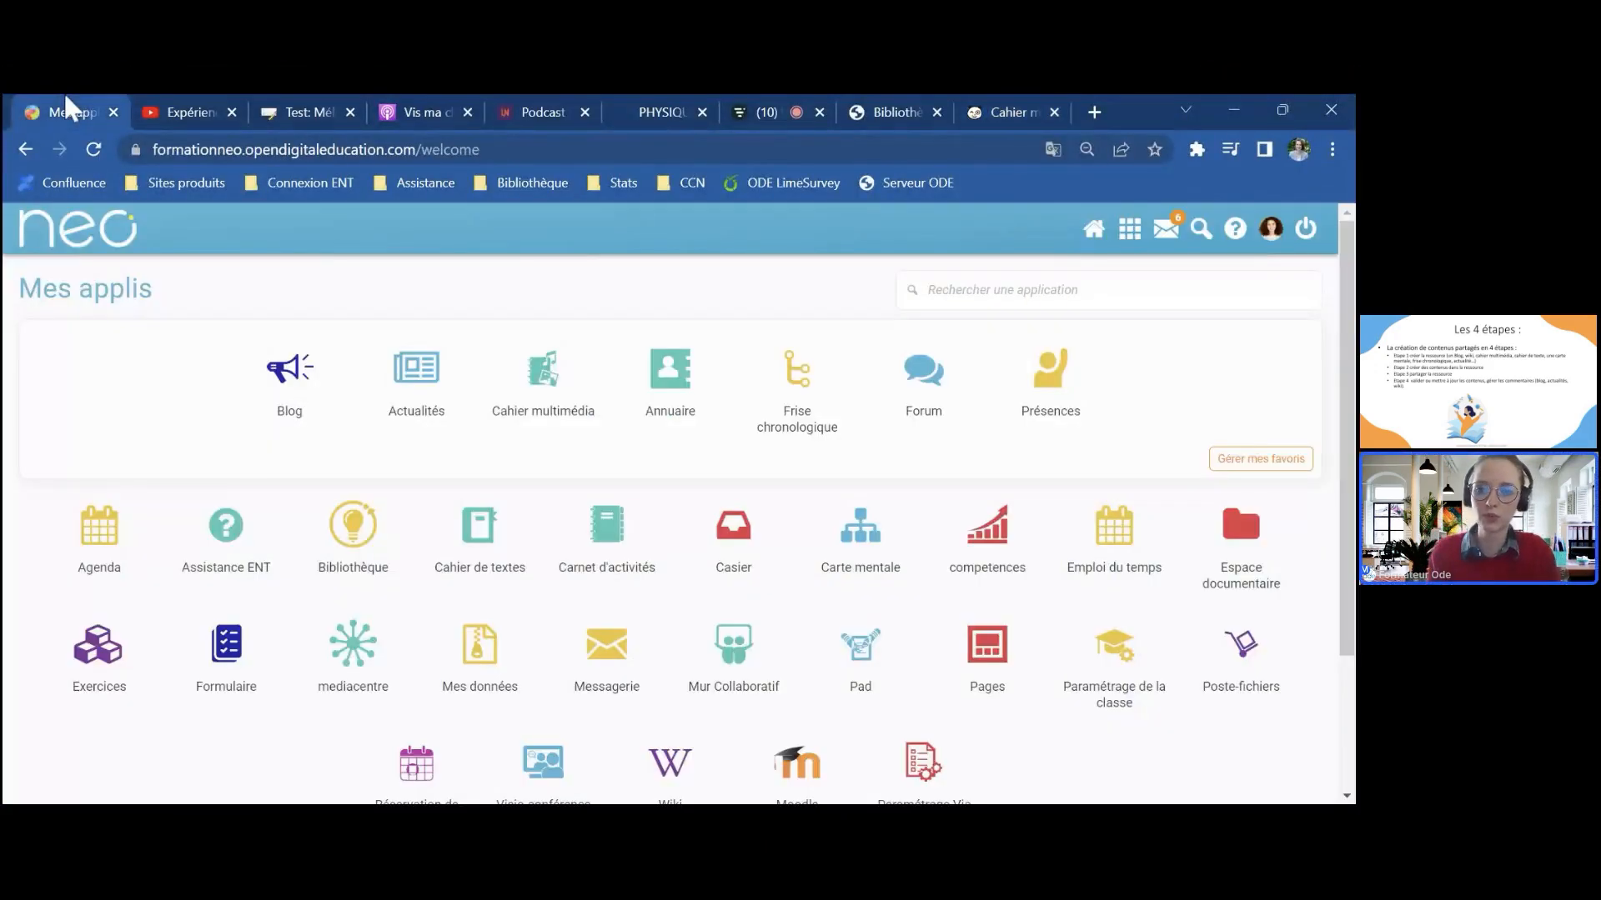